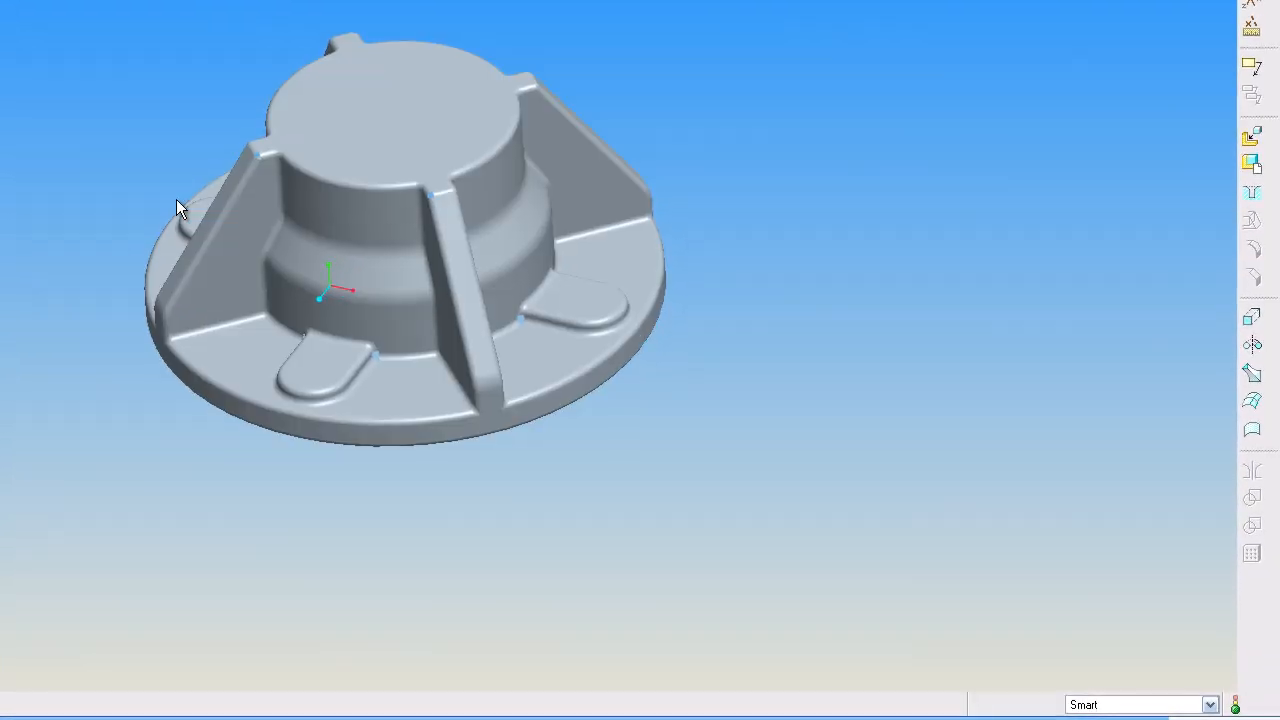
{"action": "middle_click_drag", "start_coordinate": [527, 345], "coordinate": [579, 350]}
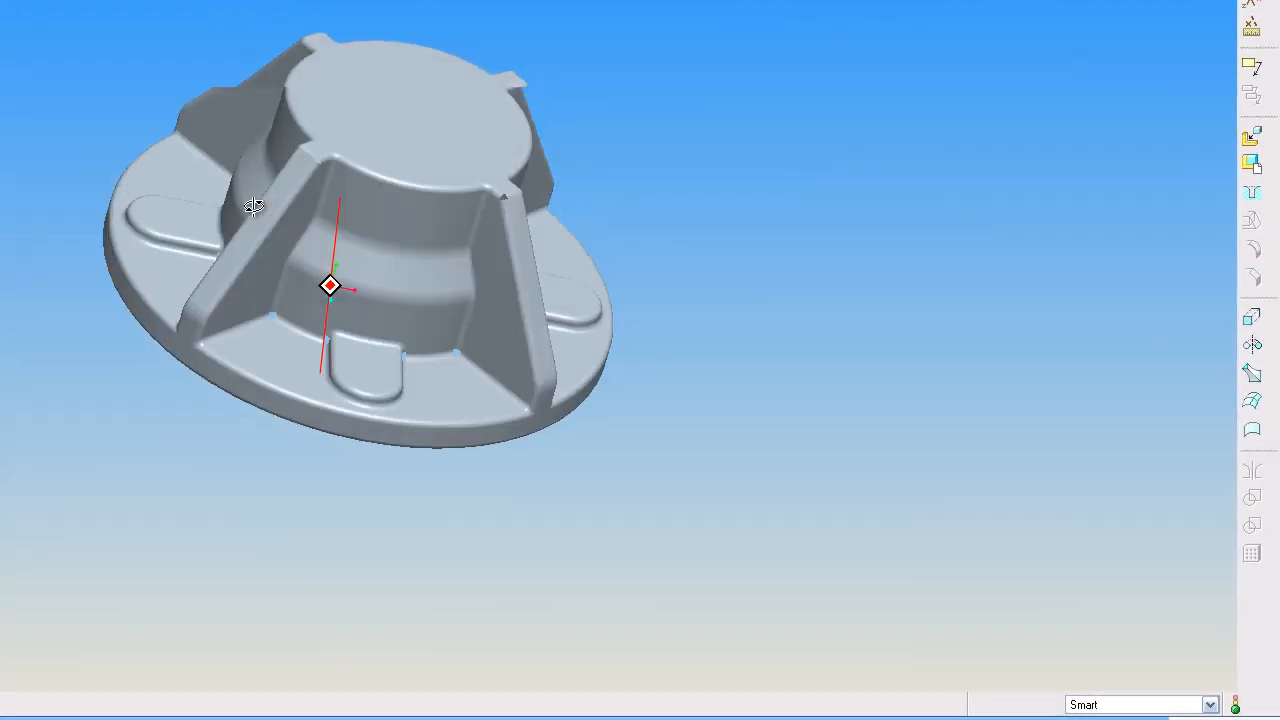
{"action": "middle_click_drag", "start_coordinate": [253, 206], "coordinate": [69, 237]}
{"action": "scroll", "coordinate": [180, 255], "scroll_direction": "down", "scroll_amount": 2}
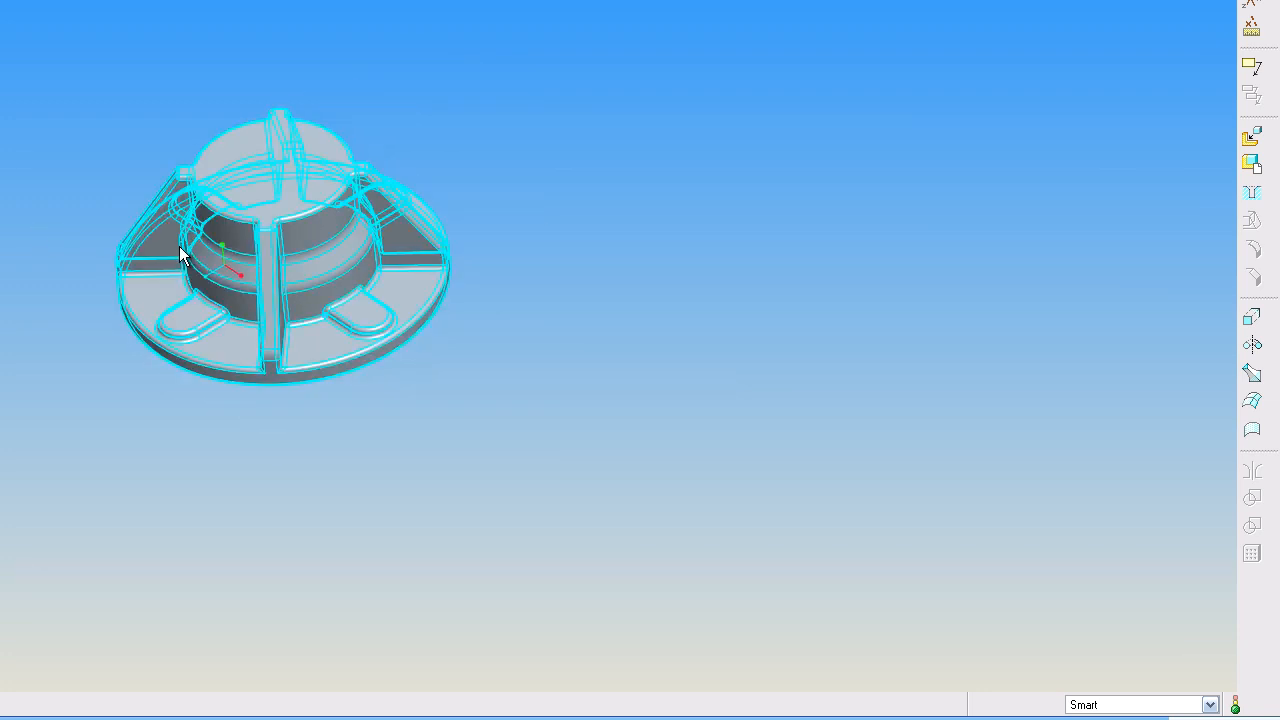
{"action": "scroll", "coordinate": [180, 255], "scroll_direction": "up", "scroll_amount": 2}
{"action": "scroll", "coordinate": [580, 215], "scroll_direction": "up", "scroll_amount": 1}
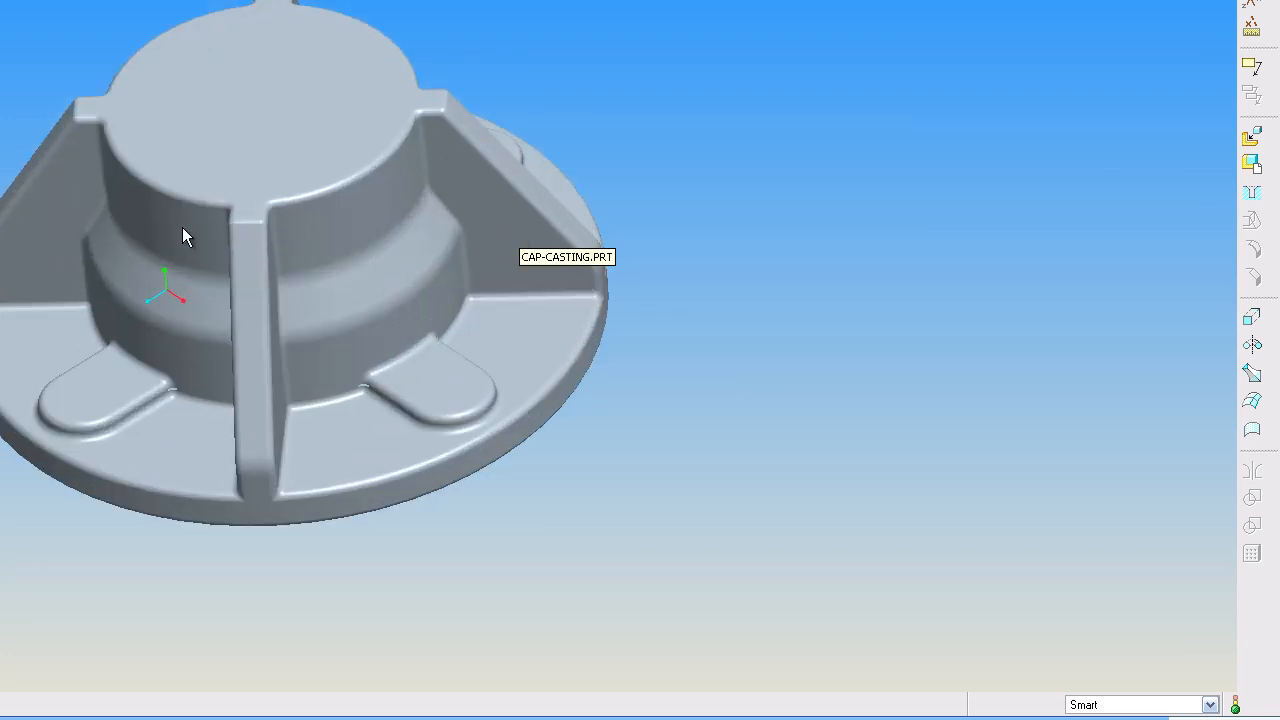
{"action": "mouse_move", "coordinate": [182, 227]}
{"action": "middle_mouse_down"}
{"action": "mouse_move", "coordinate": [189, 143]}
{"action": "mouse_move", "coordinate": [211, 194]}
{"action": "mouse_move", "coordinate": [200, 163]}
{"action": "mouse_move", "coordinate": [177, 197]}
{"action": "mouse_move", "coordinate": [214, 109]}
{"action": "mouse_move", "coordinate": [191, 174]}
{"action": "mouse_move", "coordinate": [270, 98]}
{"action": "middle_mouse_up"}
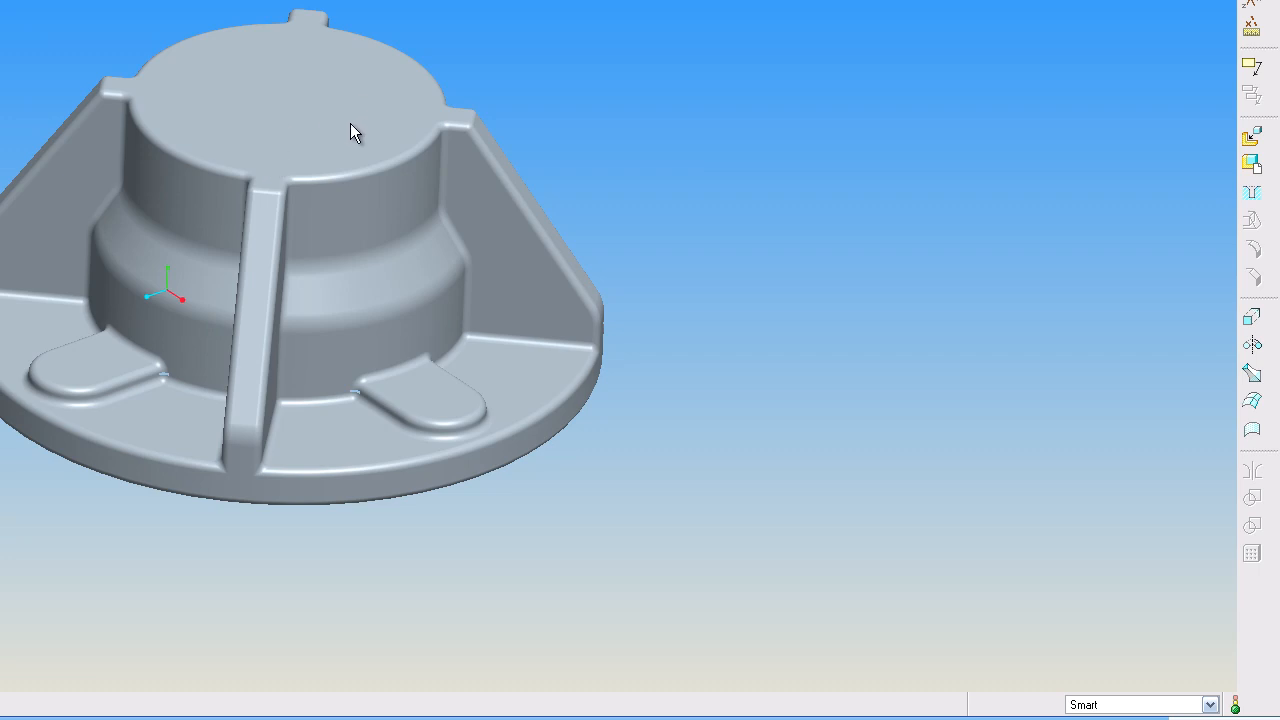
Step: Add core.prt to the assembly and constrain its narrow cylindrical surface to the casting's upper cylinder with an Insert constraint
{"action": "left_click", "coordinate": [1254, 142]}
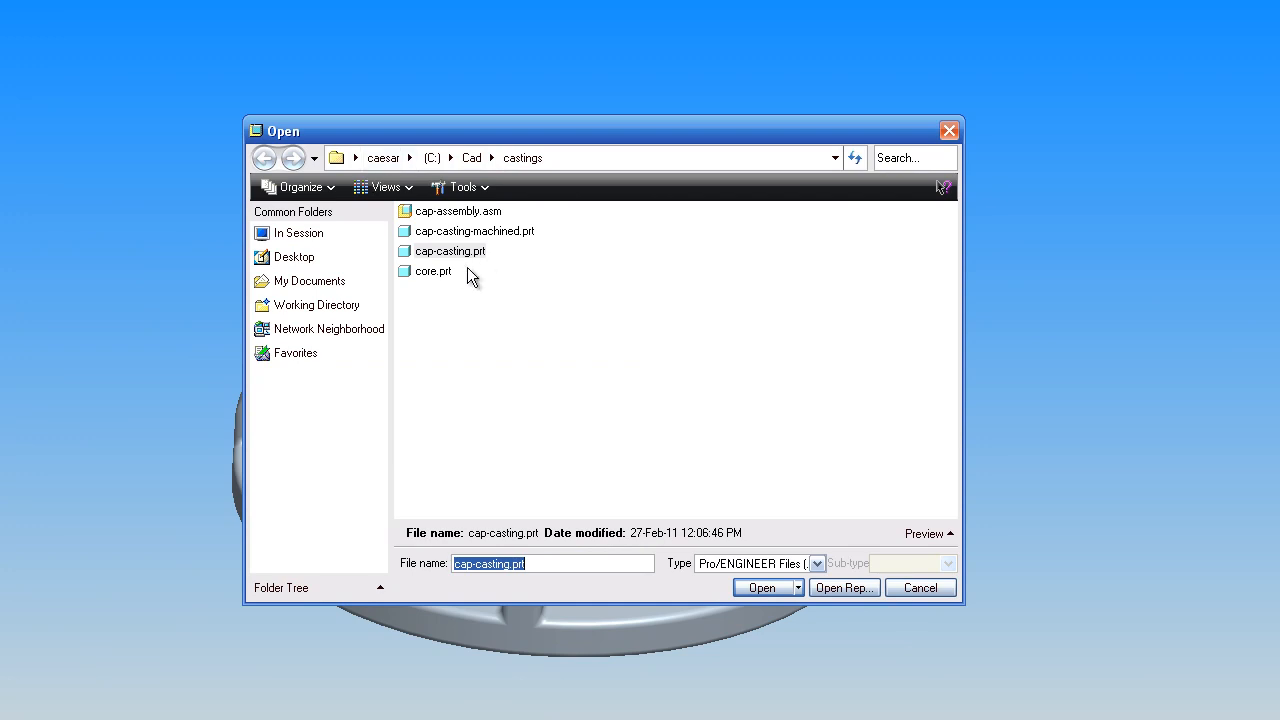
{"action": "left_click", "coordinate": [445, 271]}
{"action": "left_click", "coordinate": [762, 588]}
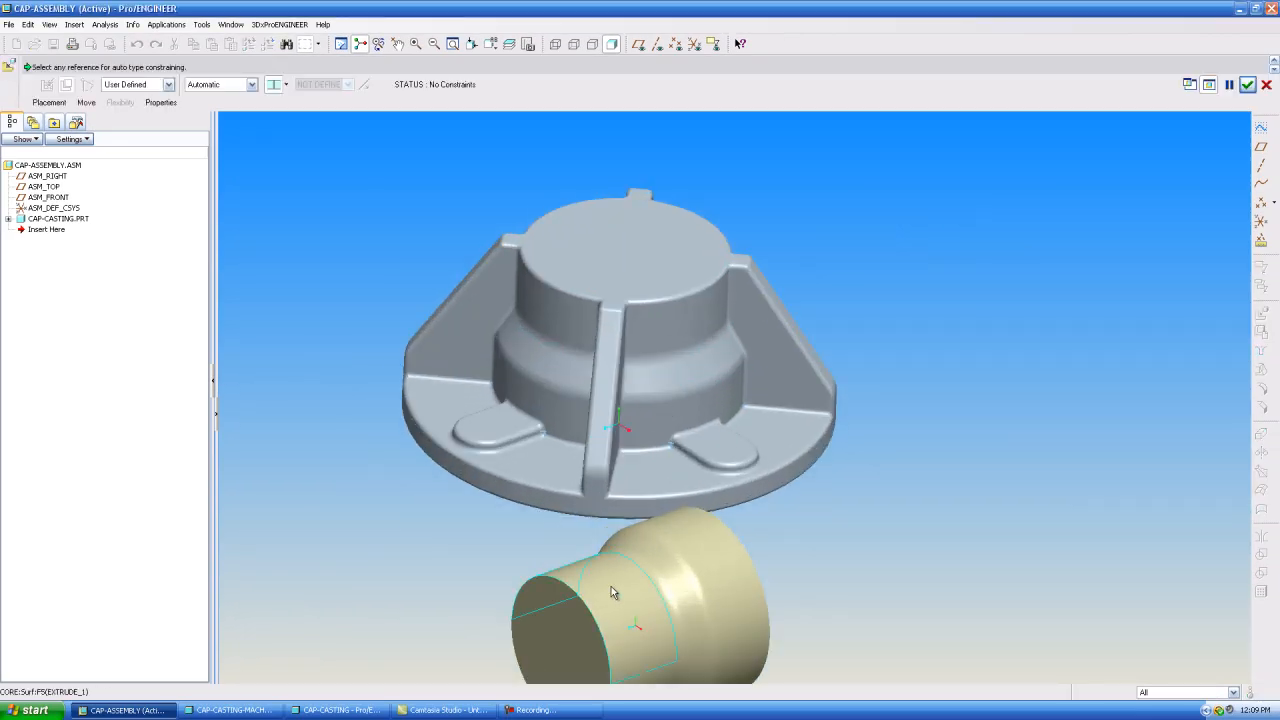
{"action": "left_click", "coordinate": [612, 592]}
{"action": "left_click", "coordinate": [677, 322]}
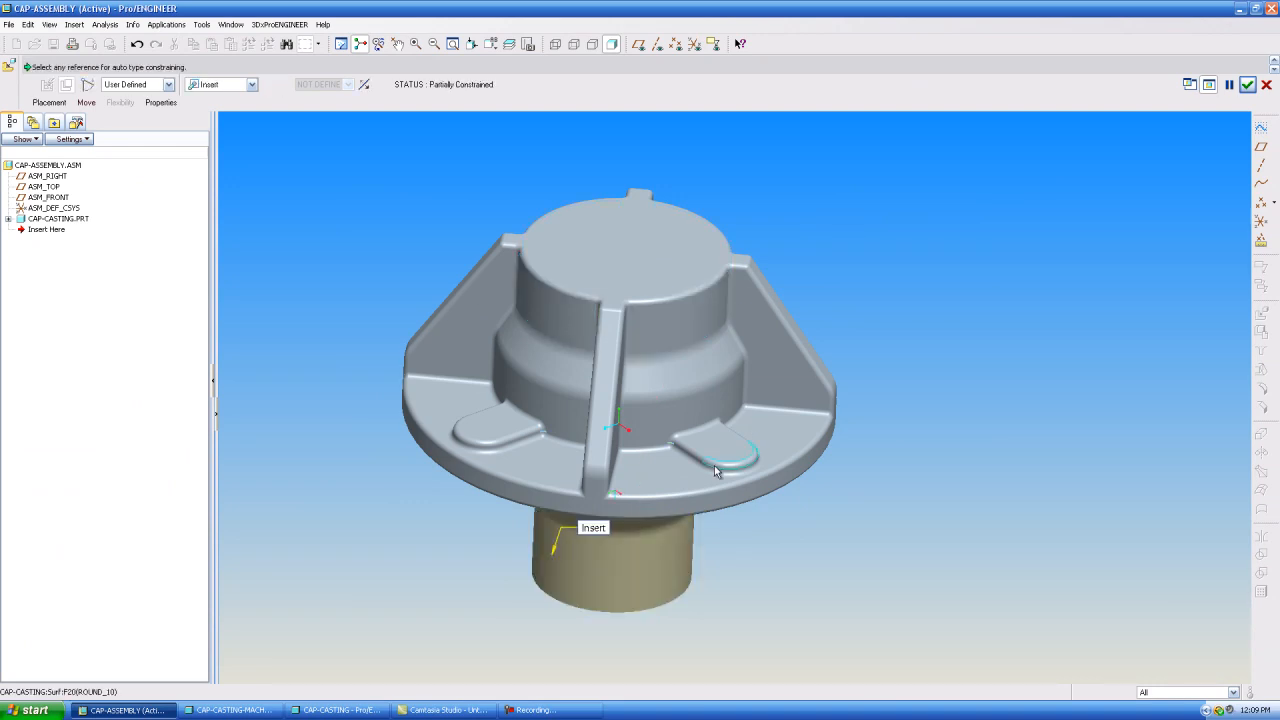
Step: Align the core's narrow end face coincident with the casting's top face and accept the component placement
{"action": "middle_click_drag", "start_coordinate": [656, 592], "coordinate": [657, 513]}
{"action": "left_click", "coordinate": [606, 673]}
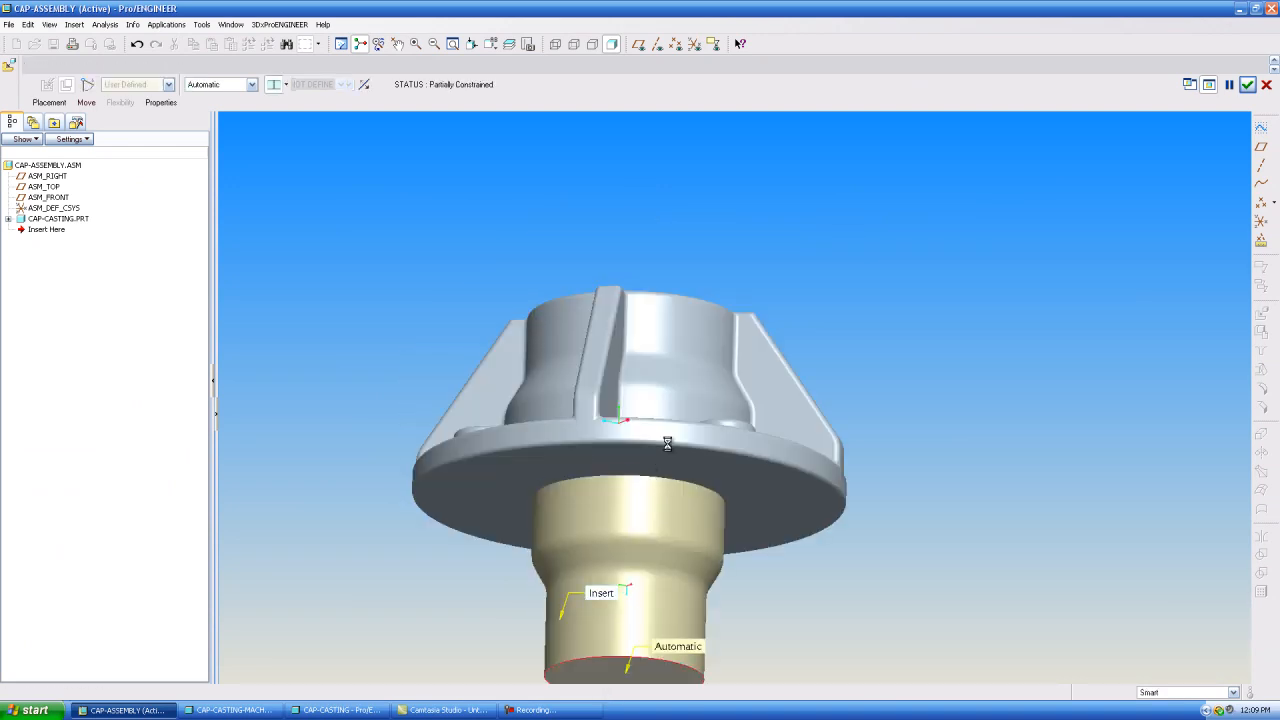
{"action": "middle_click_drag", "start_coordinate": [667, 443], "coordinate": [668, 555]}
{"action": "left_click", "coordinate": [651, 263]}
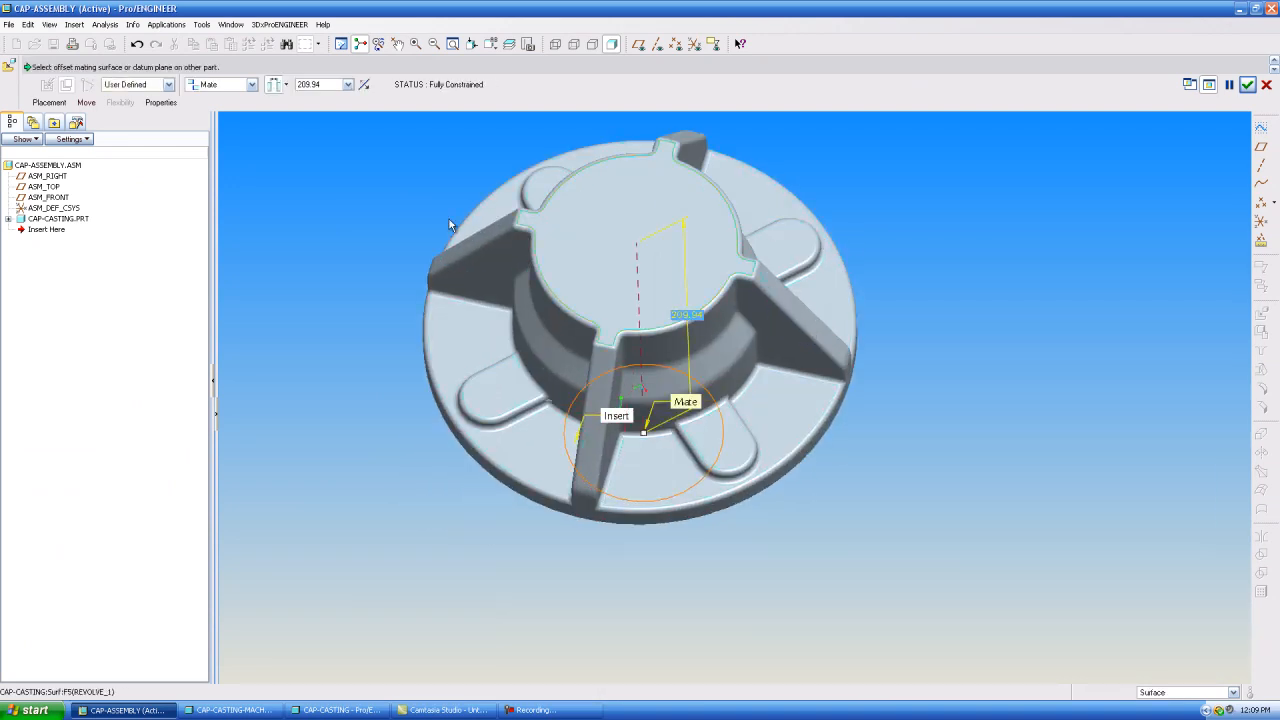
{"action": "left_click", "coordinate": [286, 84]}
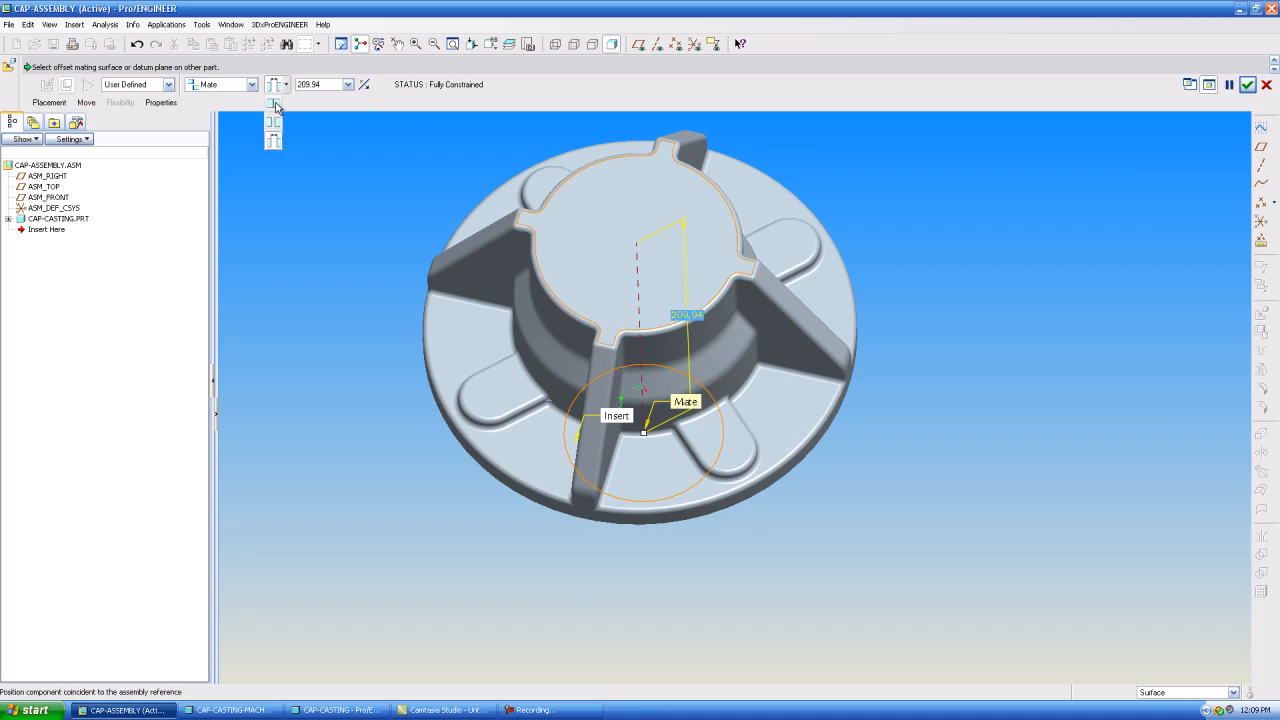
{"action": "left_click", "coordinate": [274, 105]}
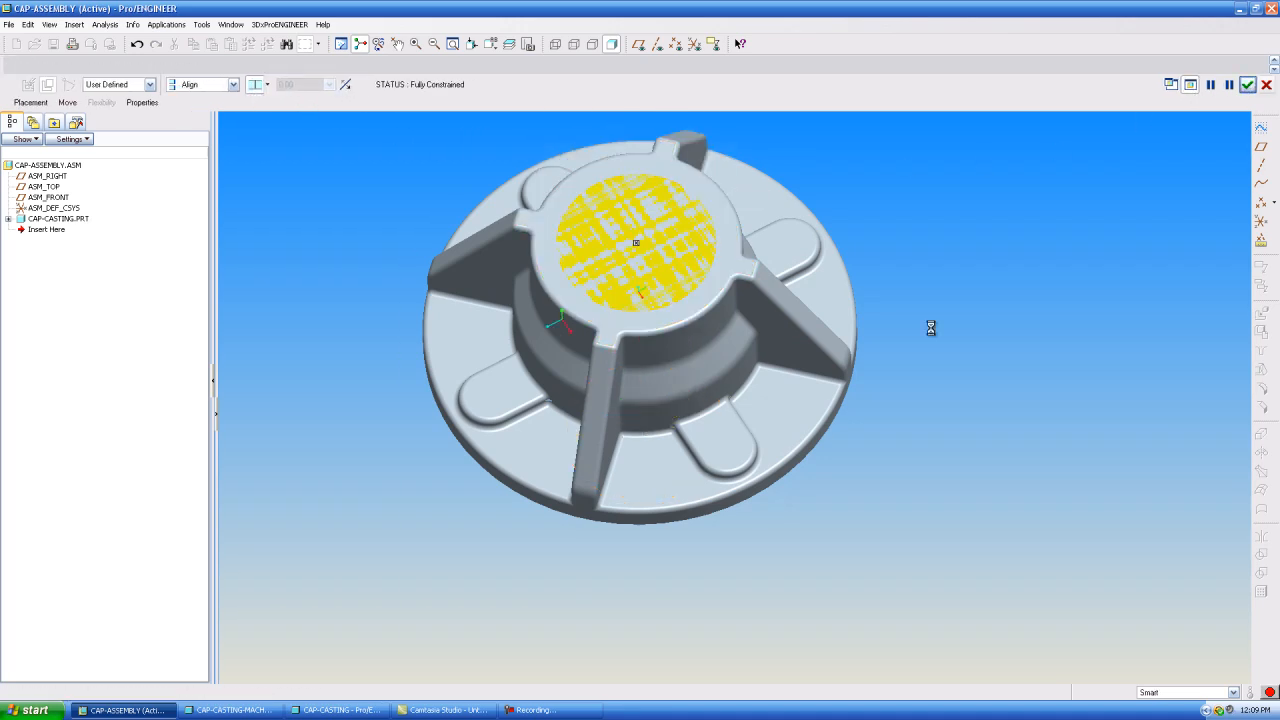
{"action": "middle_click", "coordinate": [931, 328]}
Step: Activate the CAP-CASTING part inside the assembly for editing
{"action": "scroll", "coordinate": [714, 465], "scroll_direction": "up", "scroll_amount": 2}
{"action": "middle_click_drag", "start_coordinate": [677, 461], "coordinate": [669, 394]}
{"action": "scroll", "coordinate": [721, 314], "scroll_direction": "down", "scroll_amount": 1}
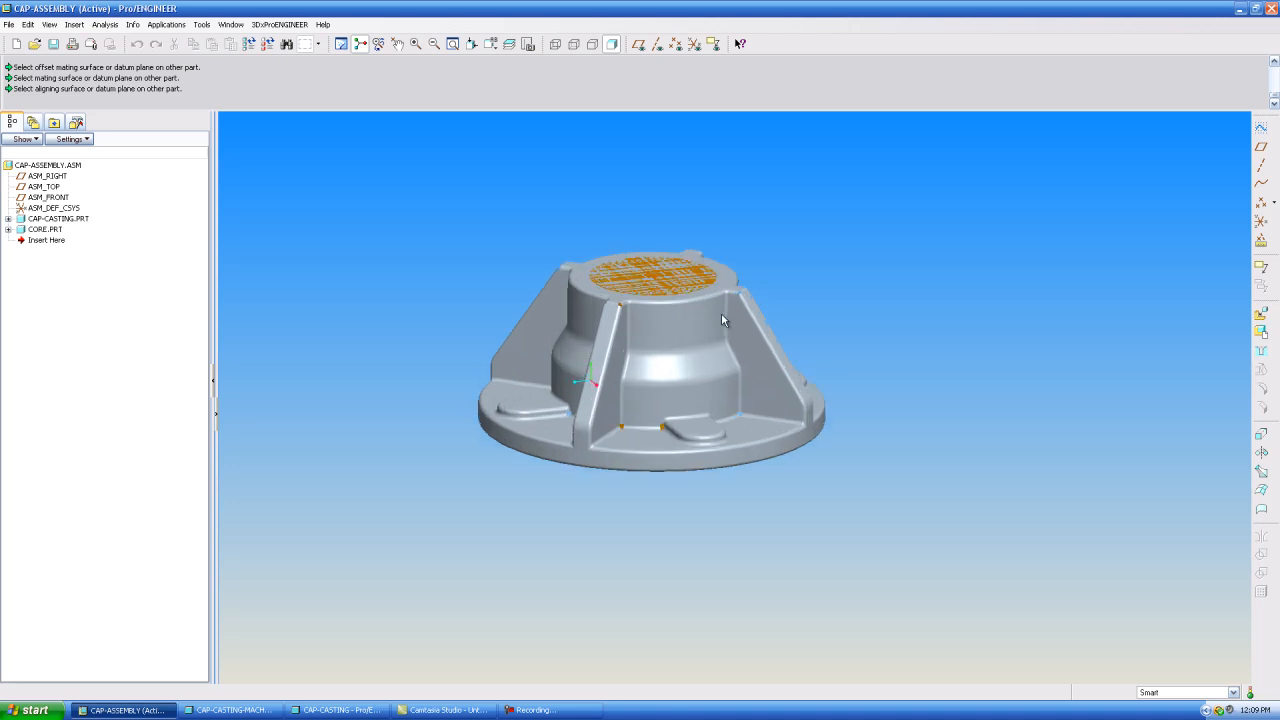
{"action": "mouse_move", "coordinate": [721, 312]}
{"action": "middle_mouse_down"}
{"action": "mouse_move", "coordinate": [690, 330]}
{"action": "mouse_move", "coordinate": [670, 300]}
{"action": "mouse_move", "coordinate": [649, 309]}
{"action": "mouse_move", "coordinate": [668, 342]}
{"action": "mouse_move", "coordinate": [656, 345]}
{"action": "middle_mouse_up"}
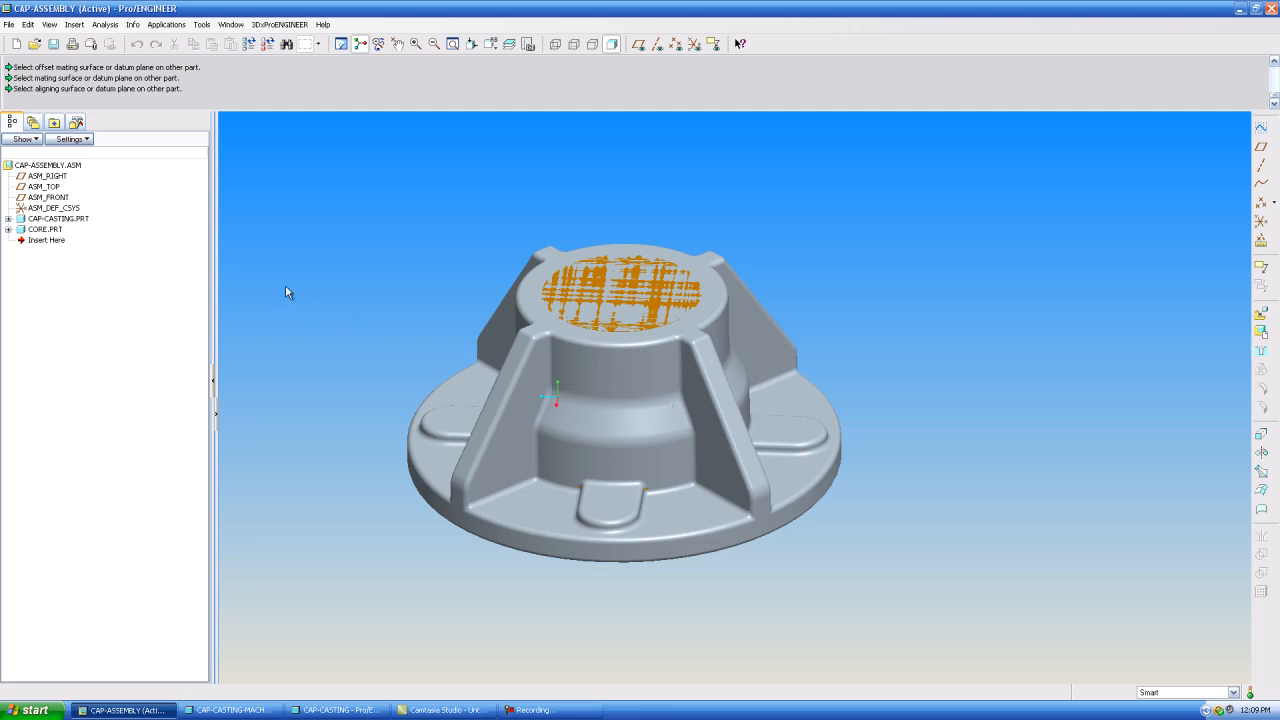
{"action": "left_click", "coordinate": [44, 219]}
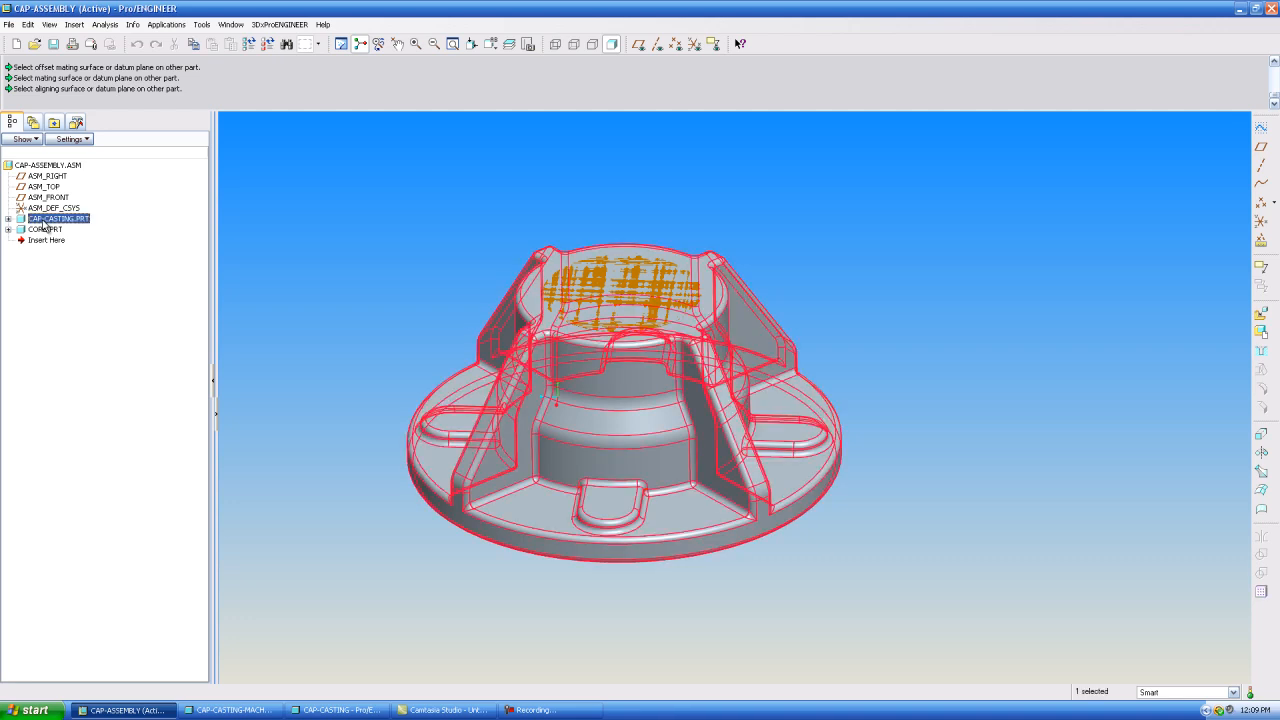
{"action": "right_click", "coordinate": [44, 222]}
{"action": "left_click", "coordinate": [80, 231]}
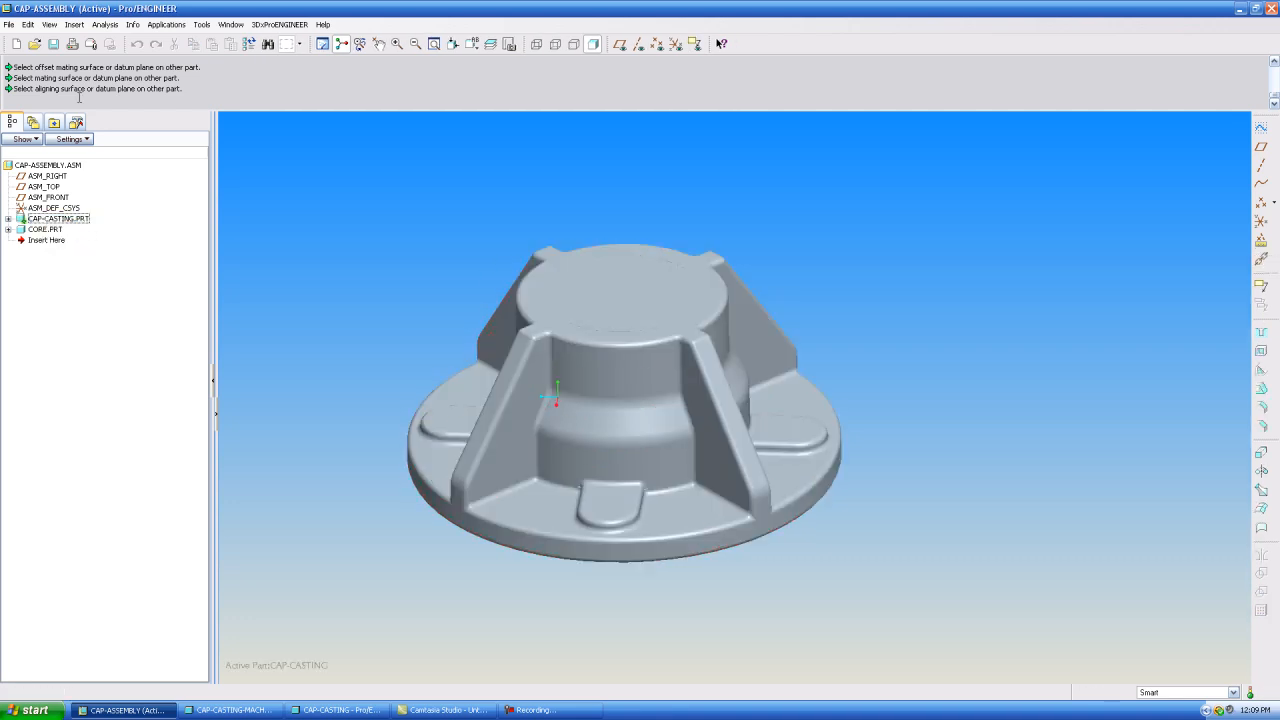
Step: Create a Merge/Inheritance feature in the casting with CORE.PRT as the reference model and material removal enabled
{"action": "left_click", "coordinate": [74, 24]}
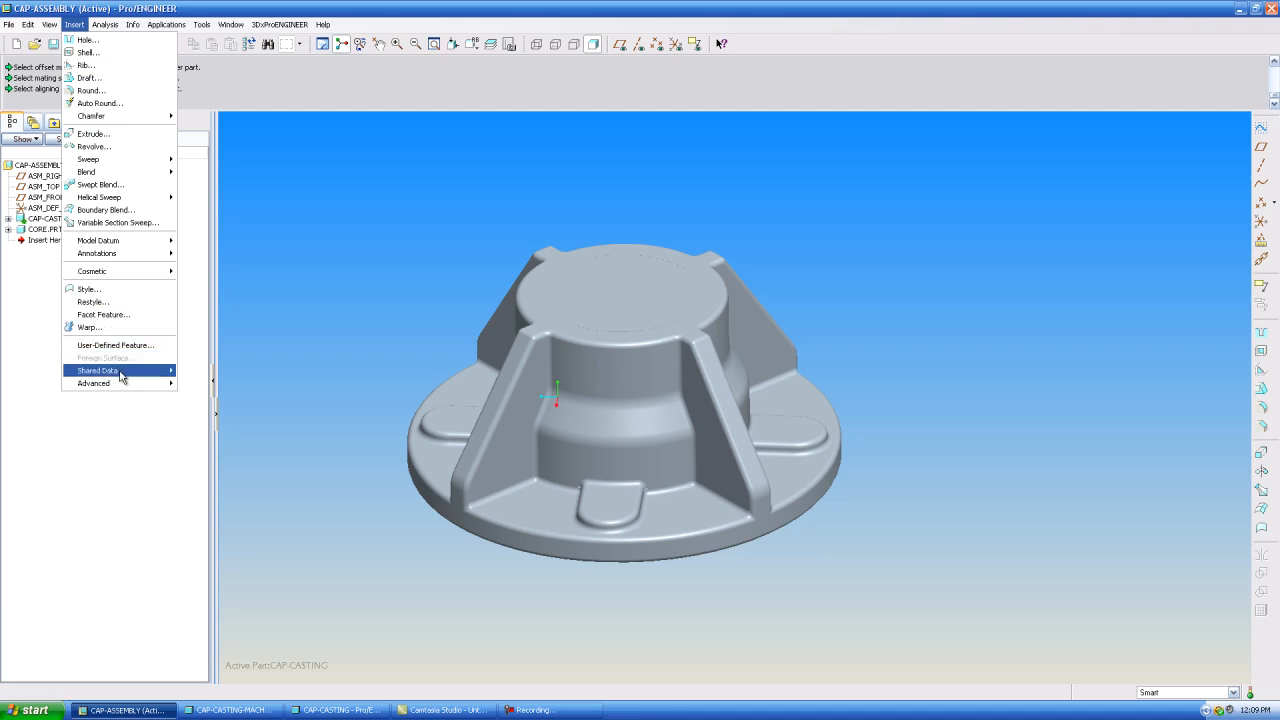
{"action": "mouse_move", "coordinate": [120, 375]}
{"action": "left_click", "coordinate": [236, 408]}
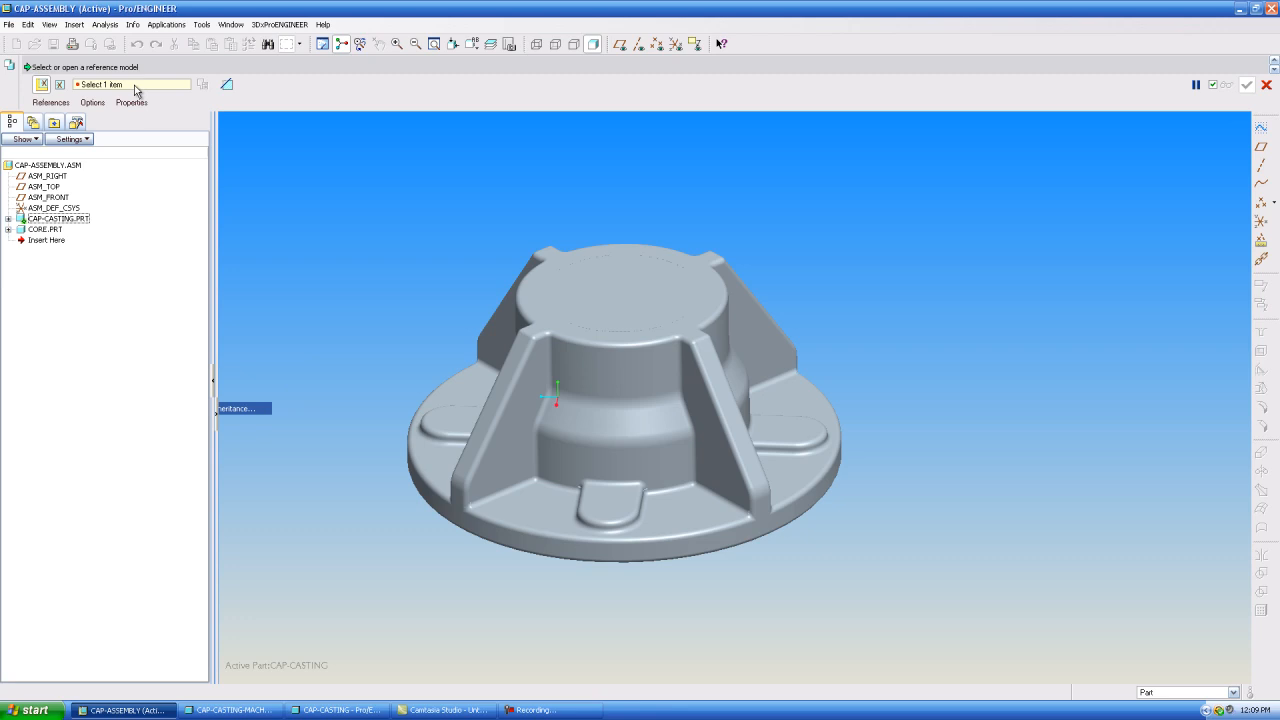
{"action": "left_click", "coordinate": [42, 230]}
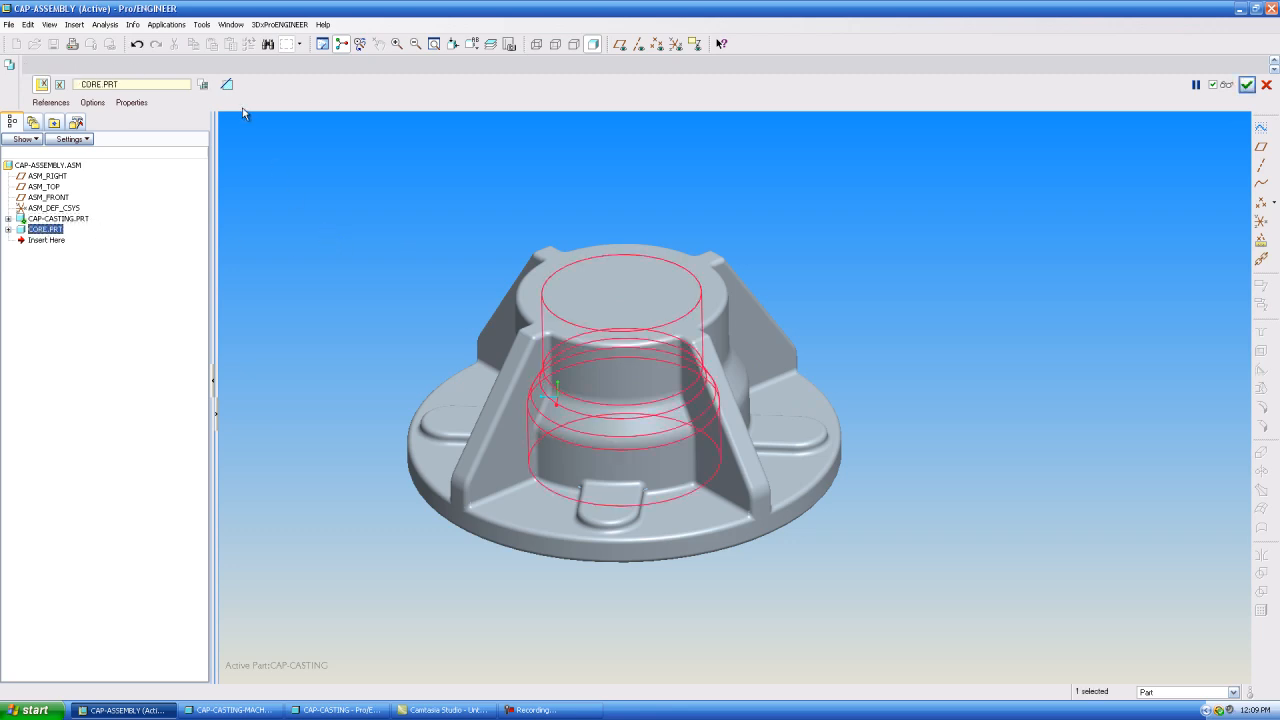
{"action": "left_click", "coordinate": [227, 87]}
{"action": "left_click", "coordinate": [1229, 87]}
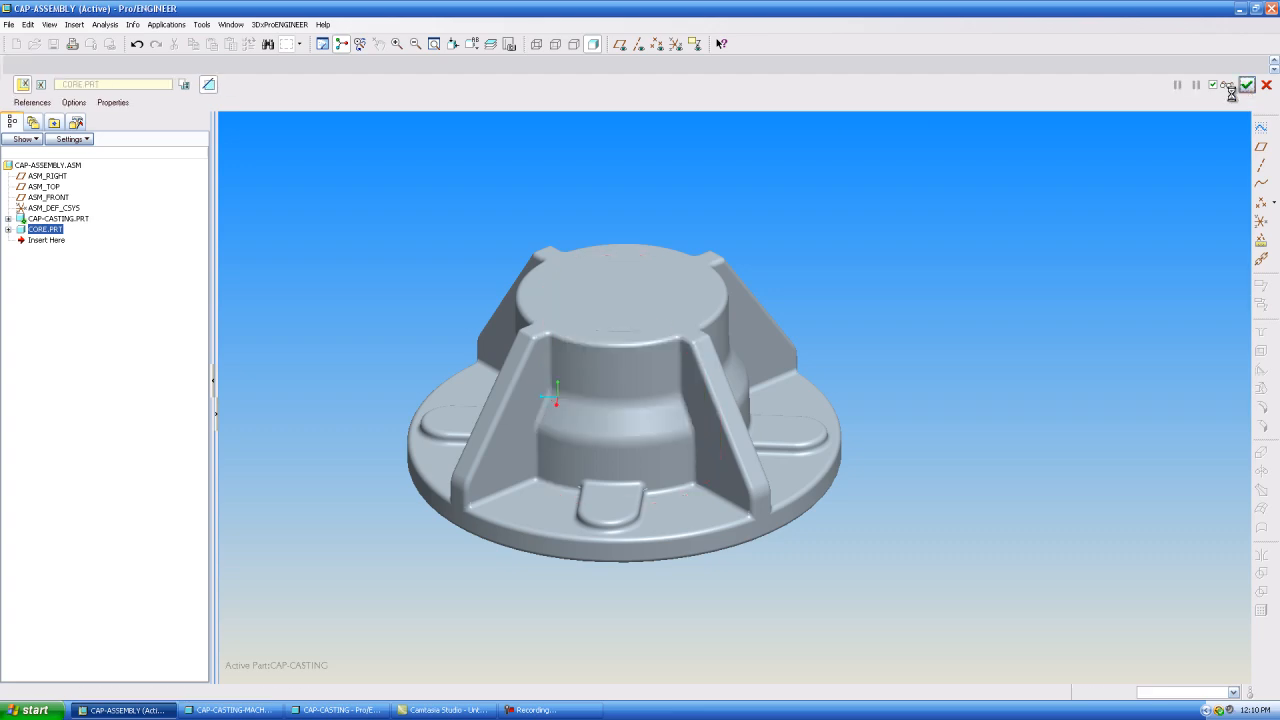
{"action": "left_click", "coordinate": [878, 303]}
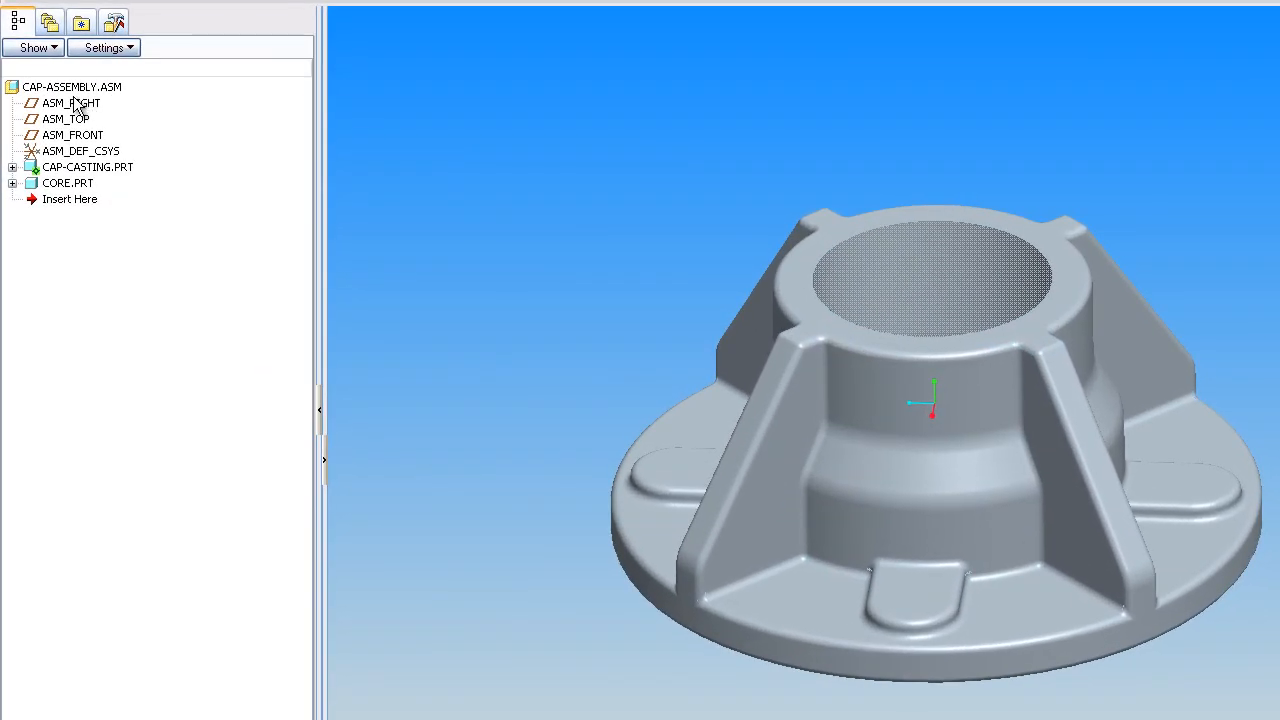
Step: Make the top-level CAP-ASSEMBLY the active model again
{"action": "right_click", "coordinate": [73, 90]}
{"action": "left_click", "coordinate": [93, 104]}
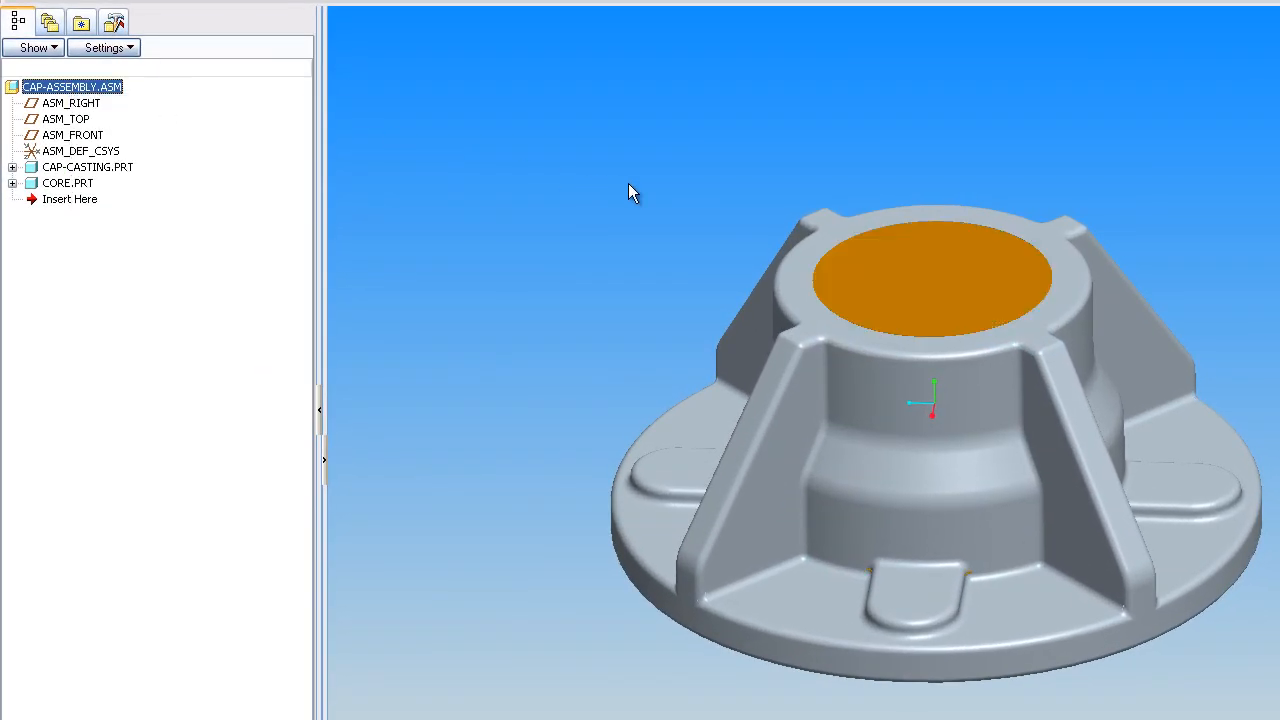
{"action": "mouse_move", "coordinate": [629, 185]}
{"action": "middle_mouse_down"}
{"action": "mouse_move", "coordinate": [640, 77]}
{"action": "mouse_move", "coordinate": [623, 177]}
{"action": "mouse_move", "coordinate": [675, 176]}
{"action": "mouse_move", "coordinate": [634, 177]}
{"action": "mouse_move", "coordinate": [623, 199]}
{"action": "middle_mouse_up"}
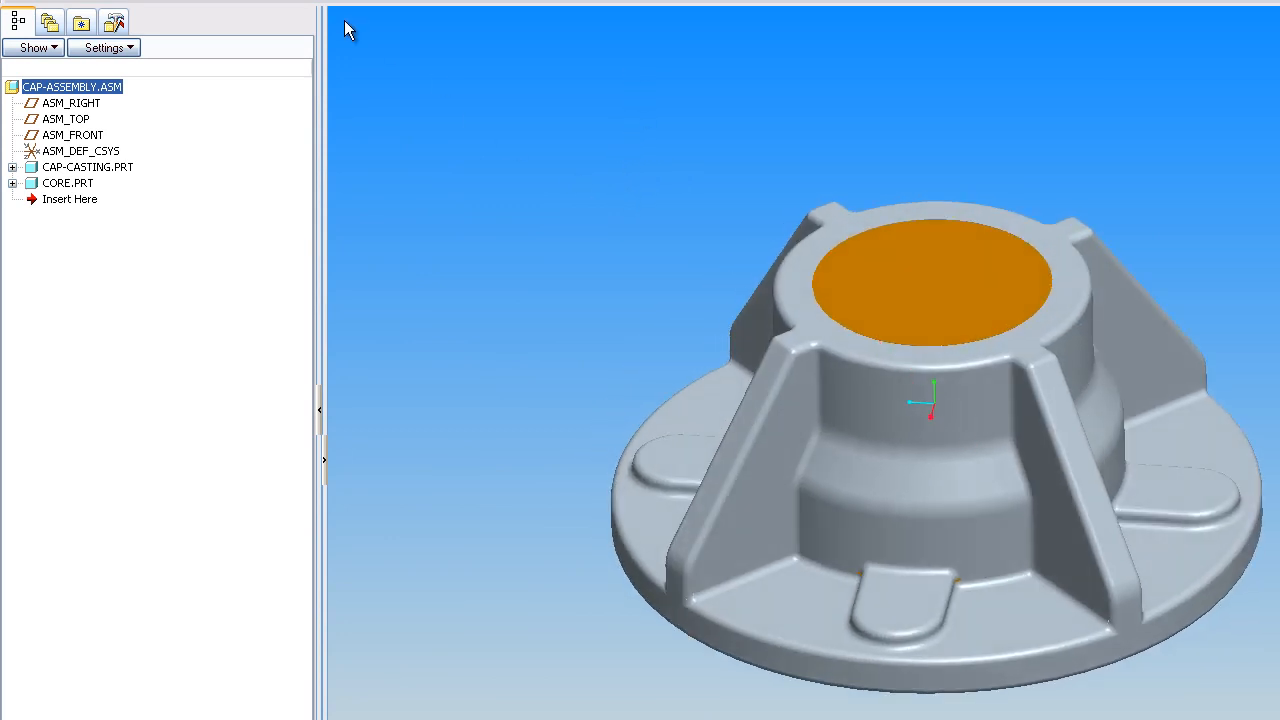
Step: Open CAP-CASTING.PRT in its own window and view the cored hole
{"action": "left_click", "coordinate": [99, 169]}
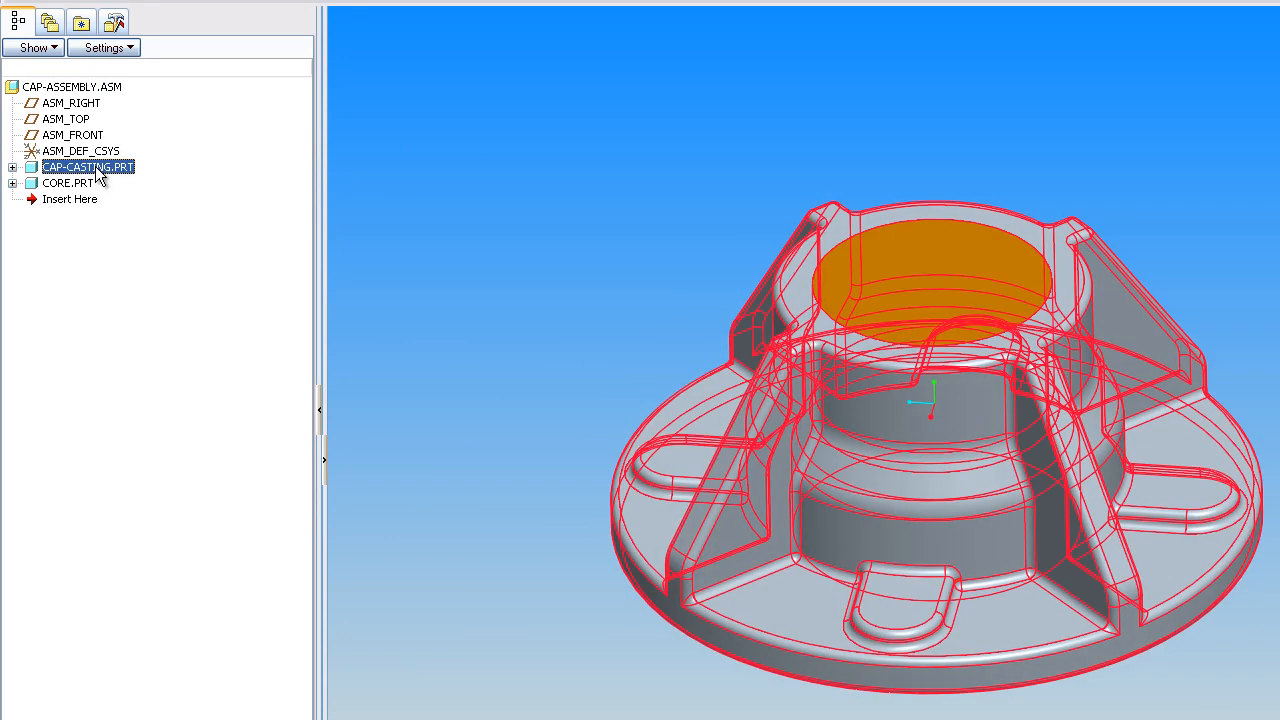
{"action": "right_click", "coordinate": [99, 173]}
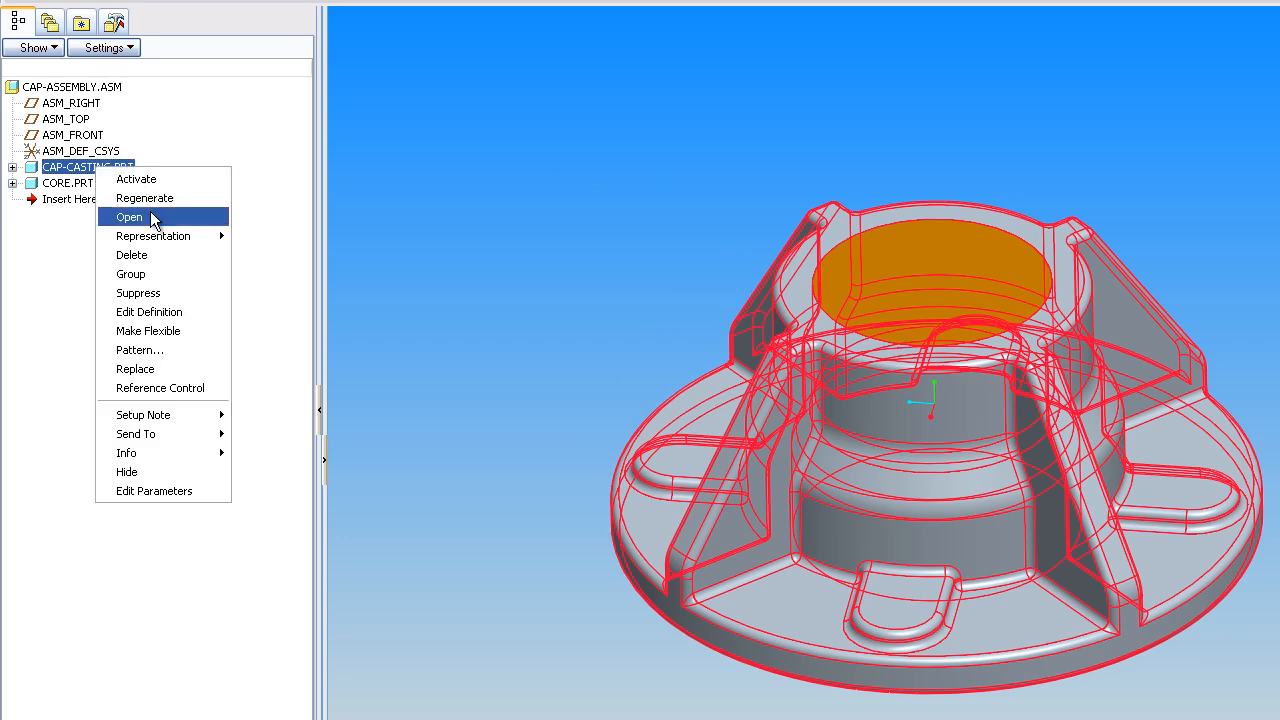
{"action": "left_click", "coordinate": [154, 216]}
{"action": "middle_click_drag", "start_coordinate": [866, 240], "coordinate": [850, 200]}
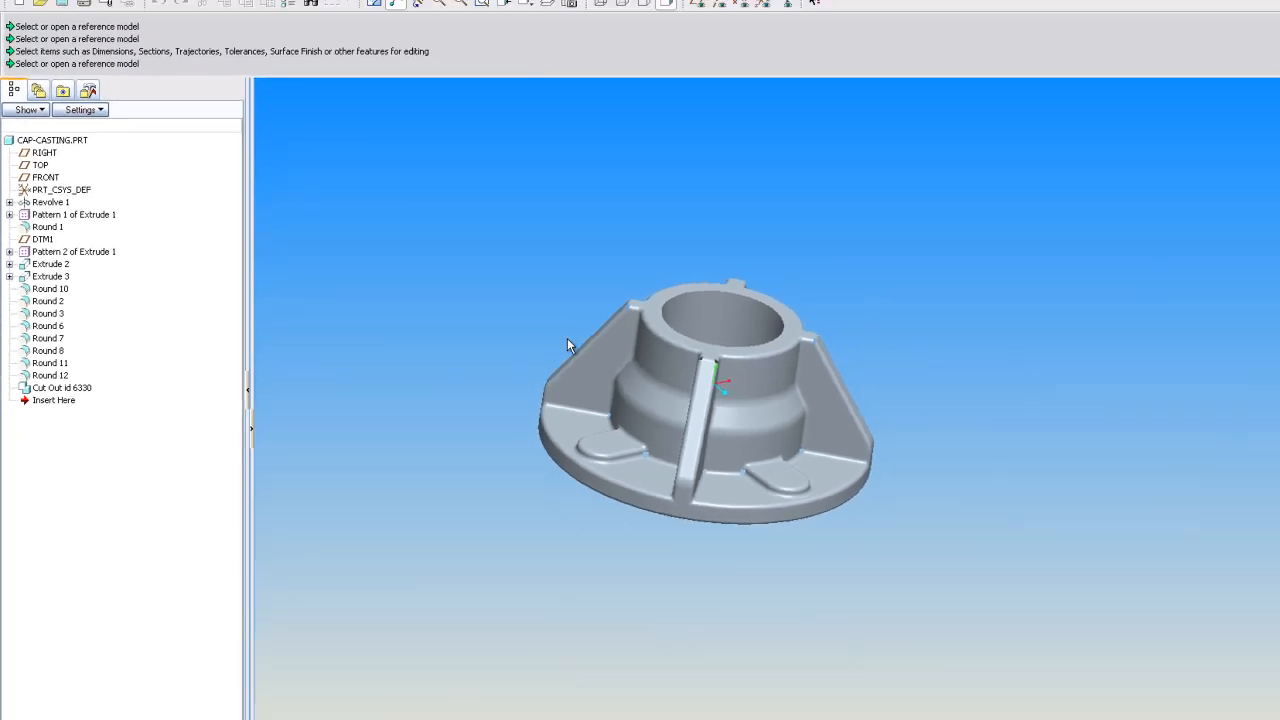
{"action": "middle_click_drag", "start_coordinate": [636, 320], "coordinate": [617, 350]}
{"action": "scroll", "coordinate": [617, 350], "scroll_direction": "up", "scroll_amount": 3}
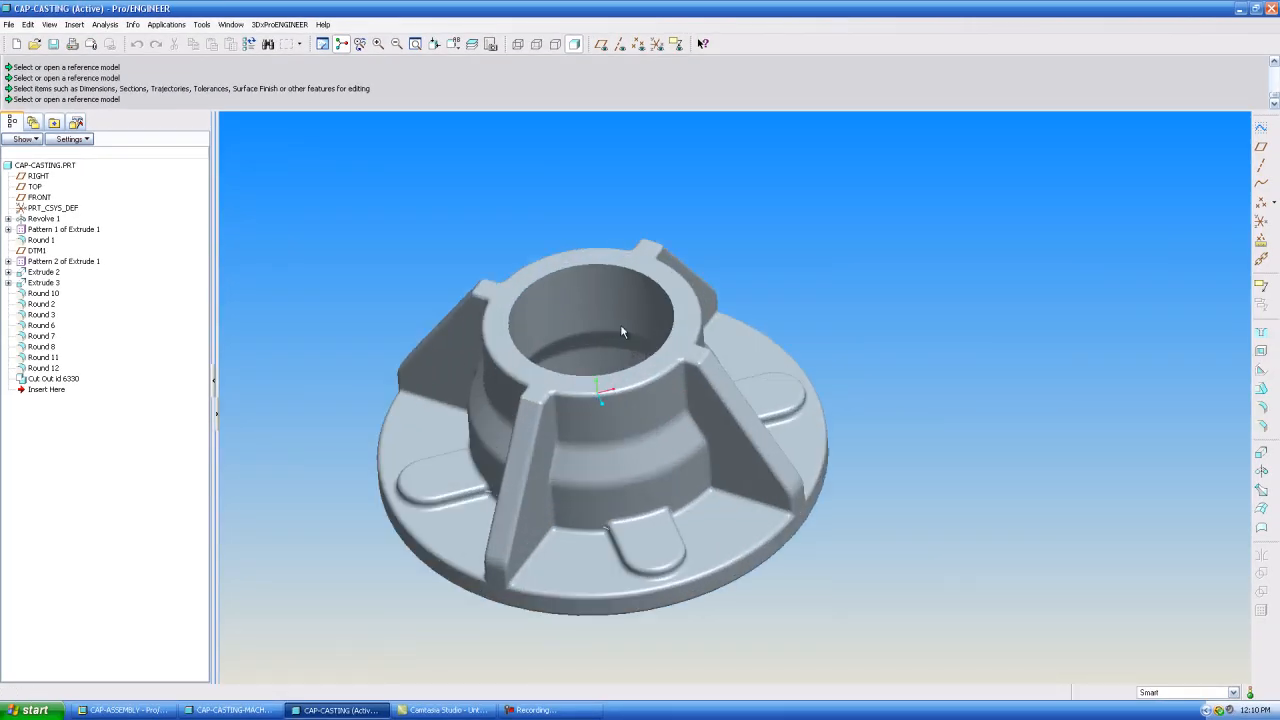
Step: Reorder the cut-out feature to directly after Round 1 and return it to the end of the feature list
{"action": "left_click", "coordinate": [600, 287]}
{"action": "left_click", "coordinate": [790, 228]}
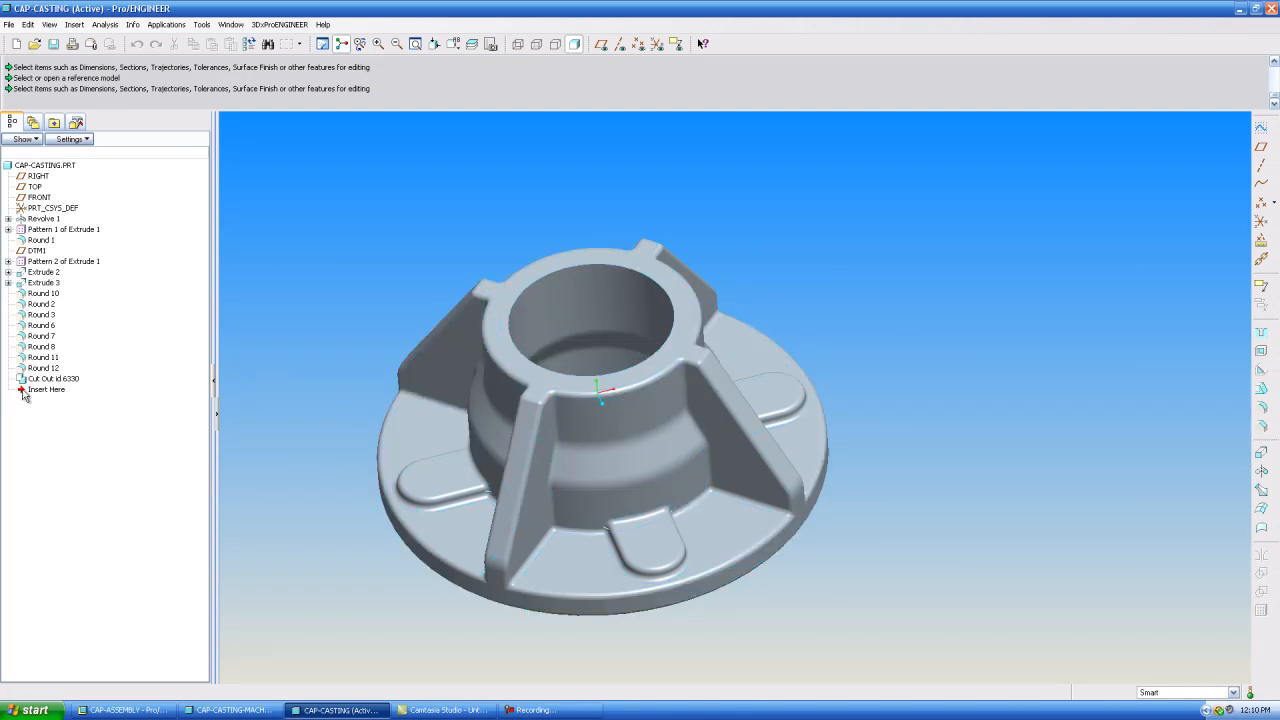
{"action": "left_click_drag", "start_coordinate": [48, 378], "coordinate": [45, 248]}
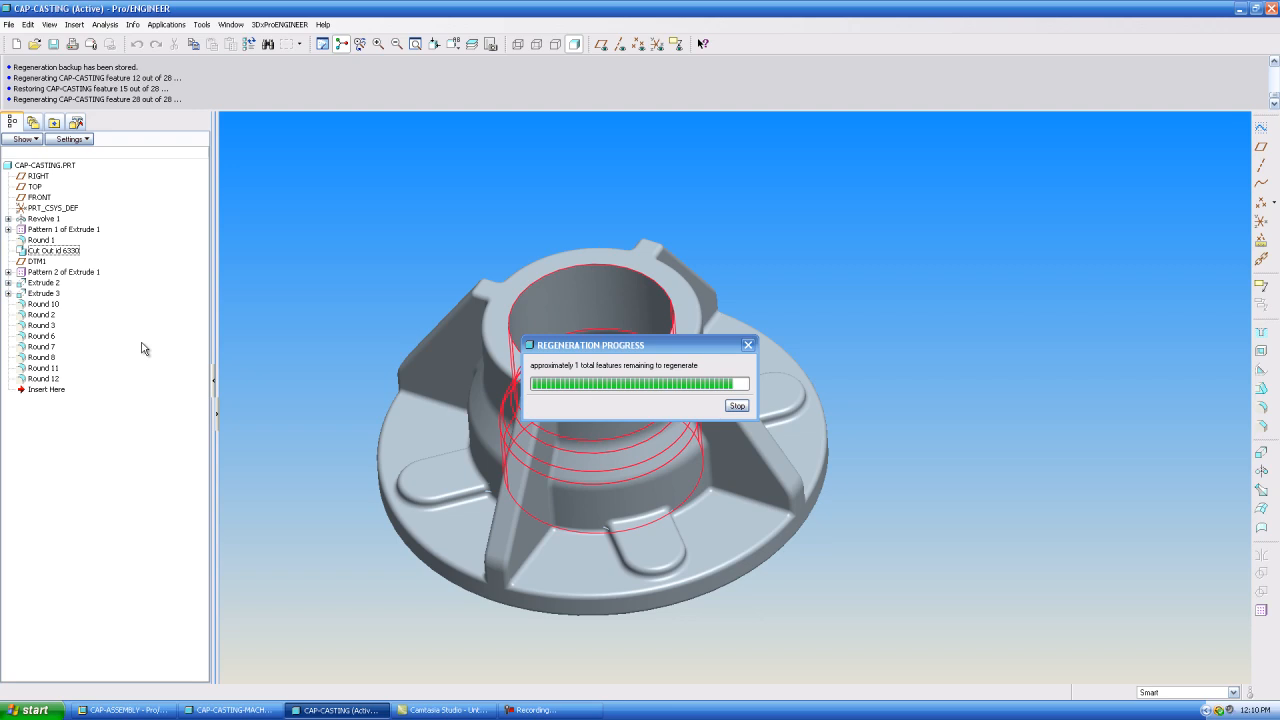
{"action": "left_click_drag", "start_coordinate": [42, 250], "coordinate": [48, 382]}
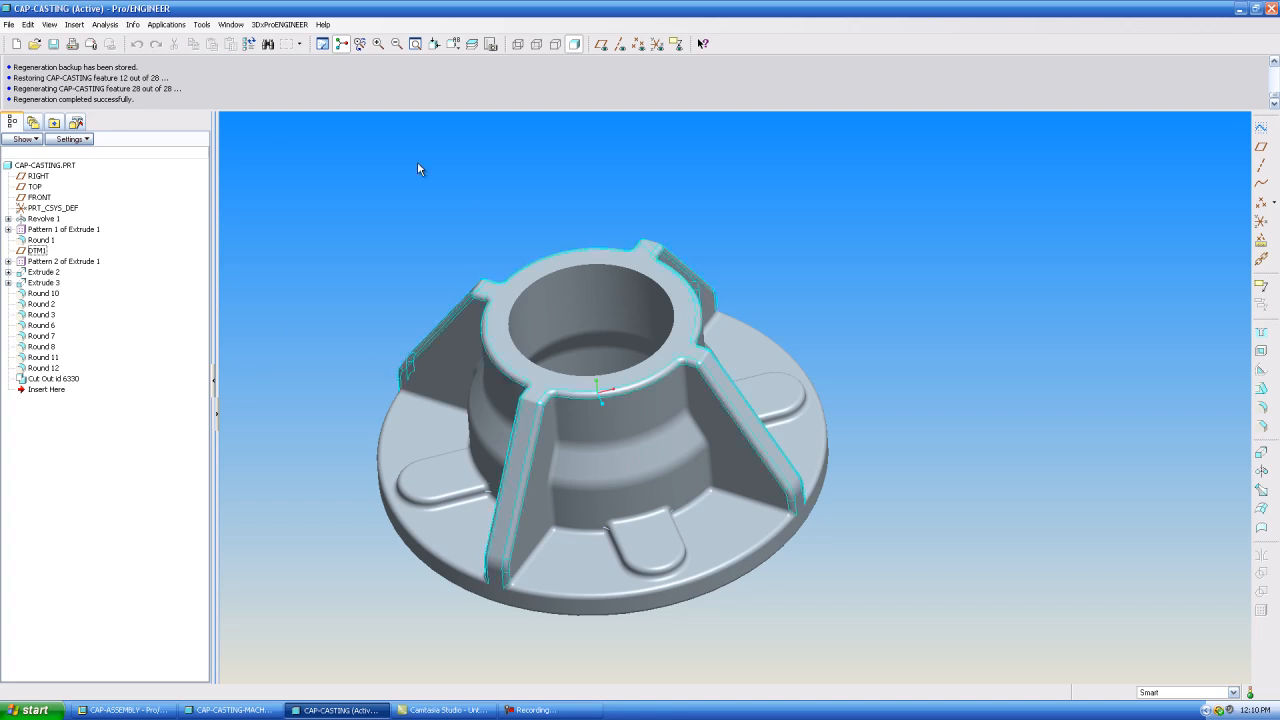
Step: Apply an orange appearance to the inner surfaces of the casting's cored hole
{"action": "left_click", "coordinate": [49, 24]}
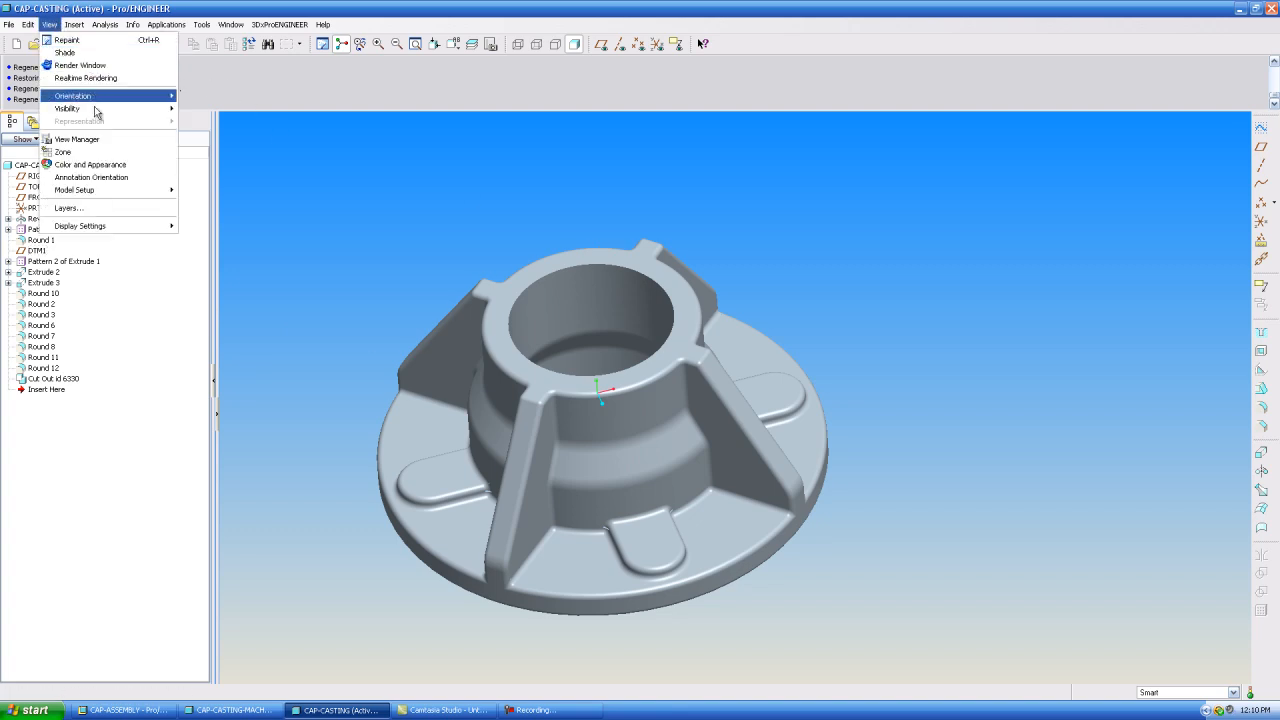
{"action": "left_click", "coordinate": [103, 170]}
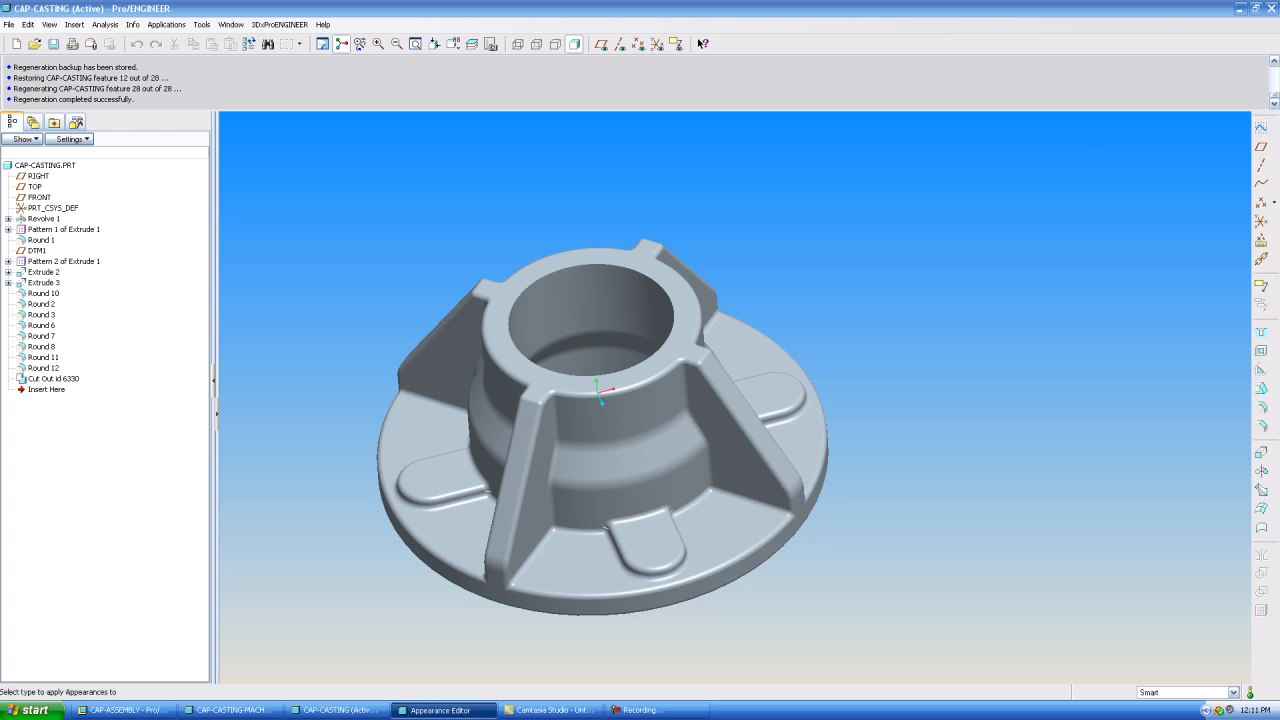
{"action": "left_click", "coordinate": [598, 306]}
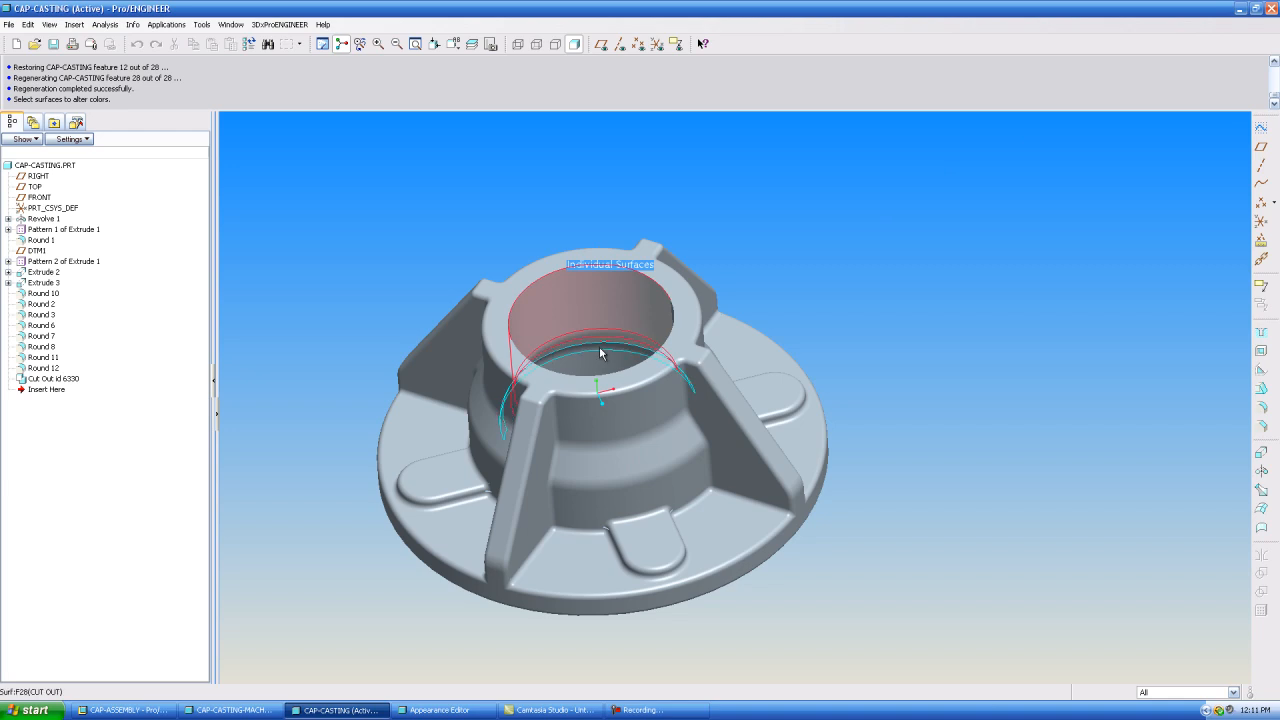
{"action": "middle_click_drag", "start_coordinate": [600, 346], "coordinate": [686, 202]}
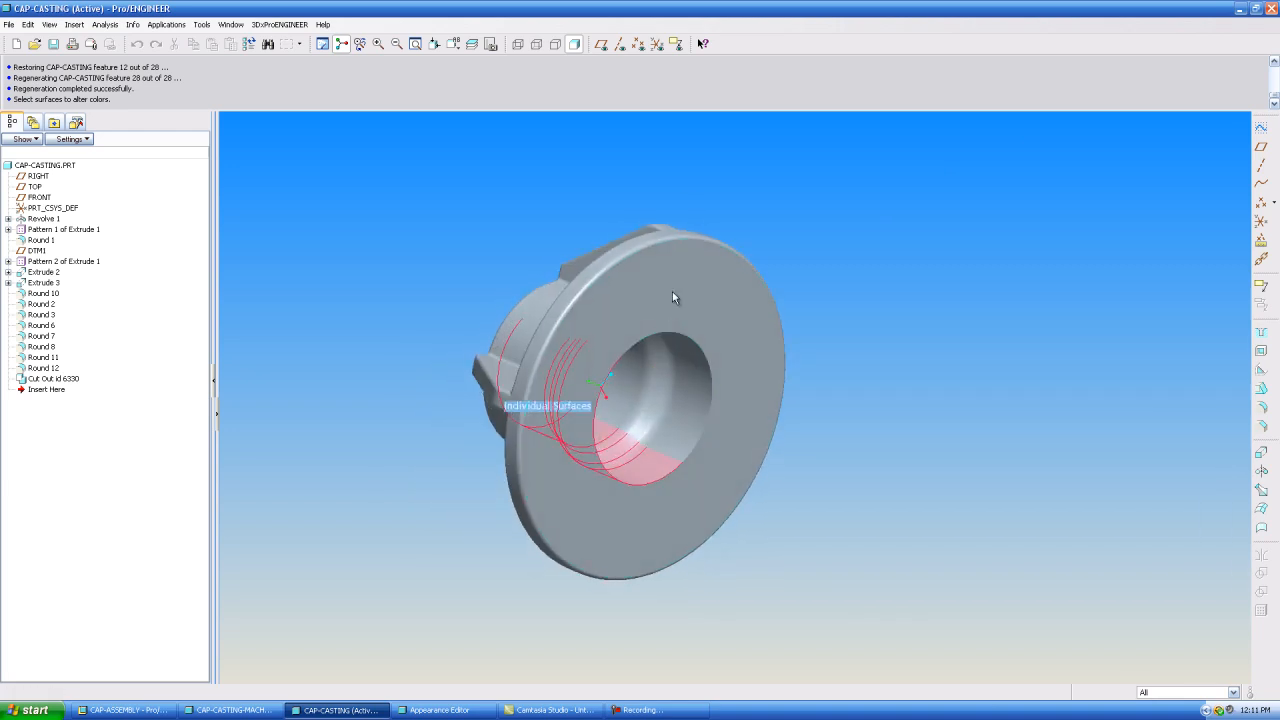
{"action": "left_click", "coordinate": [650, 405], "text": "ctrl"}
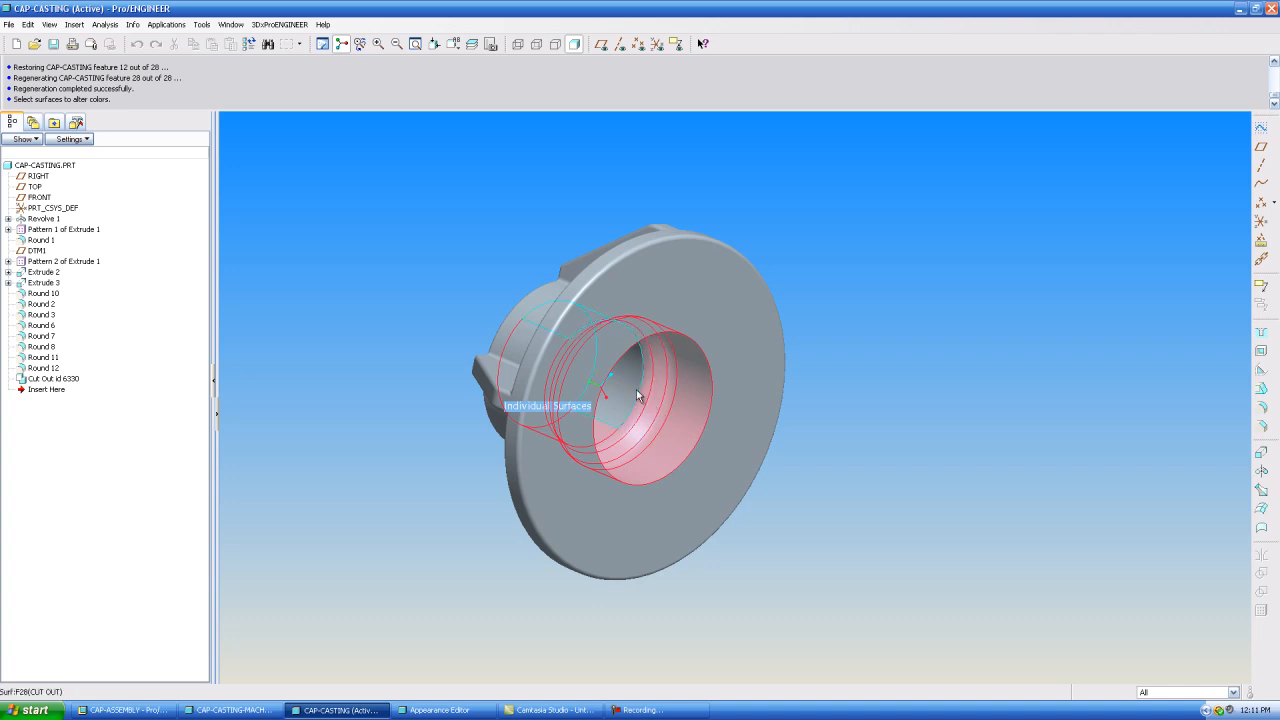
{"action": "middle_click_drag", "start_coordinate": [648, 401], "coordinate": [559, 486]}
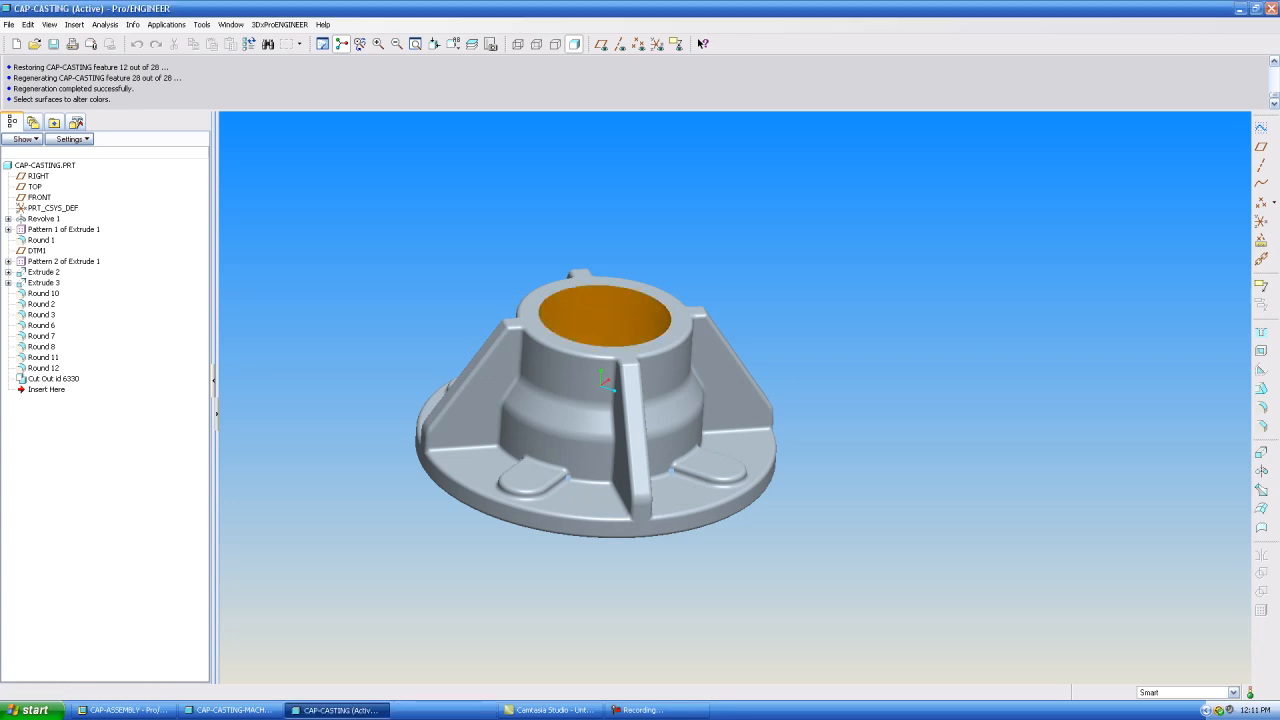
Step: Save CAP-CASTING.PRT and return to the CAP-ASSEMBLY.ASM window
{"action": "middle_click_drag", "start_coordinate": [841, 281], "coordinate": [653, 308]}
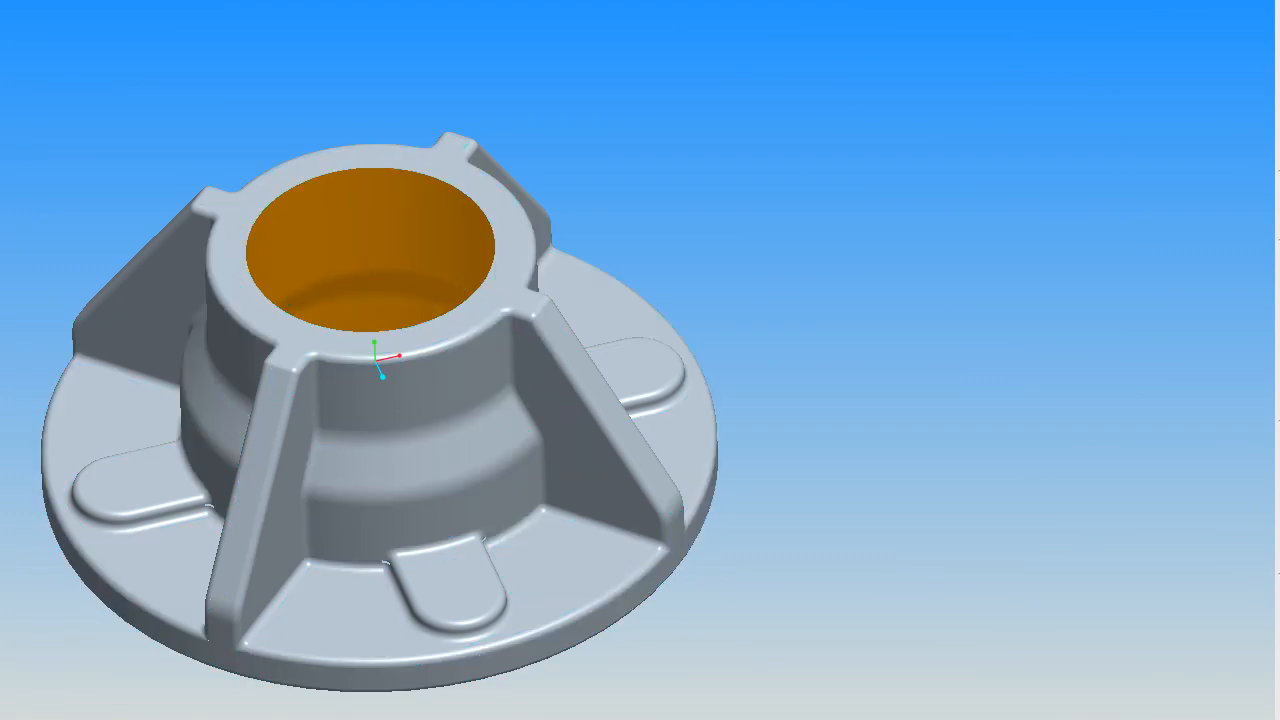
{"action": "key", "text": "ctrl+s"}
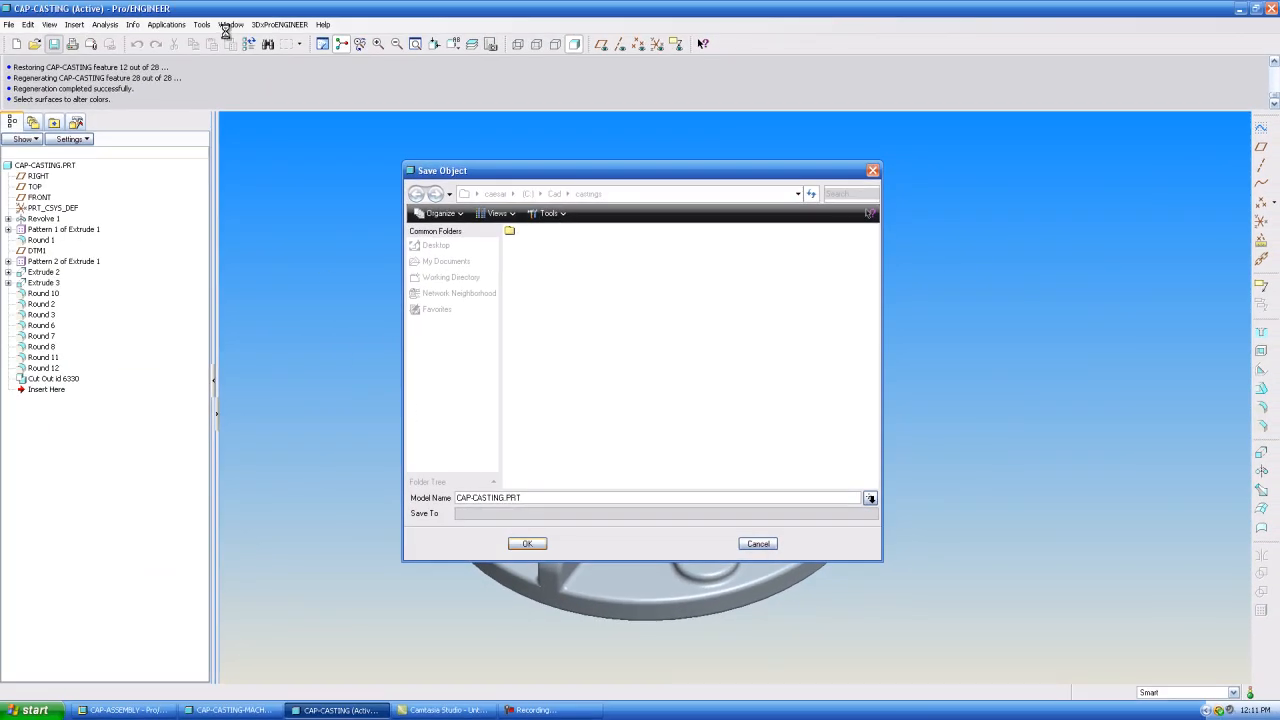
{"action": "key", "text": "Return"}
{"action": "left_click", "coordinate": [230, 24]}
{"action": "left_click", "coordinate": [266, 157]}
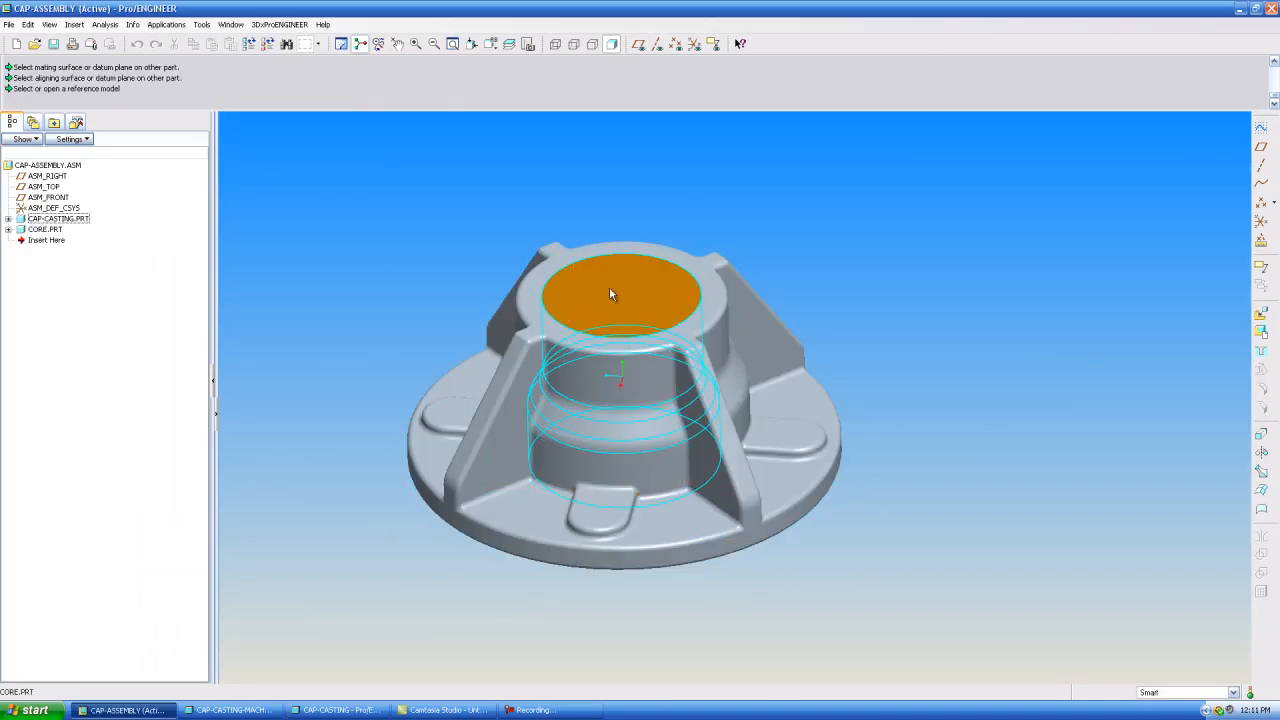
Step: Create a new assembly layer named core that contains the CORE.PRT component
{"action": "left_click", "coordinate": [510, 44]}
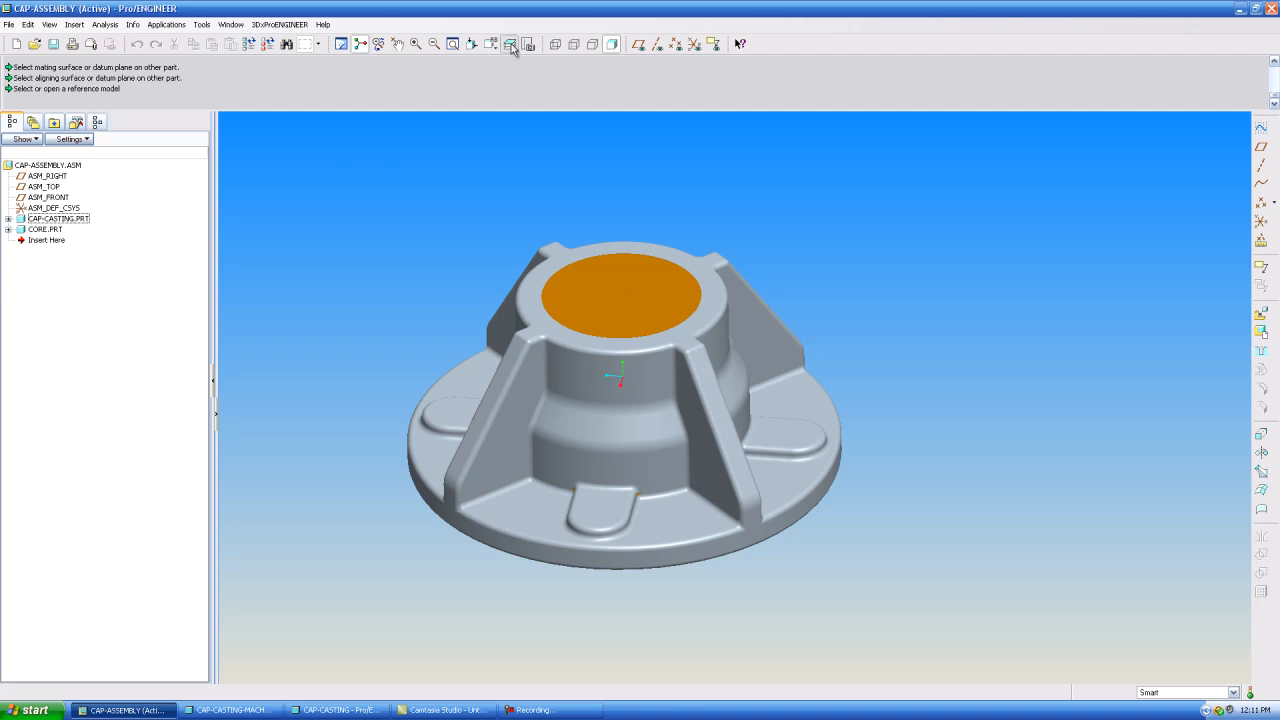
{"action": "right_click", "coordinate": [66, 488]}
{"action": "left_click", "coordinate": [100, 294]}
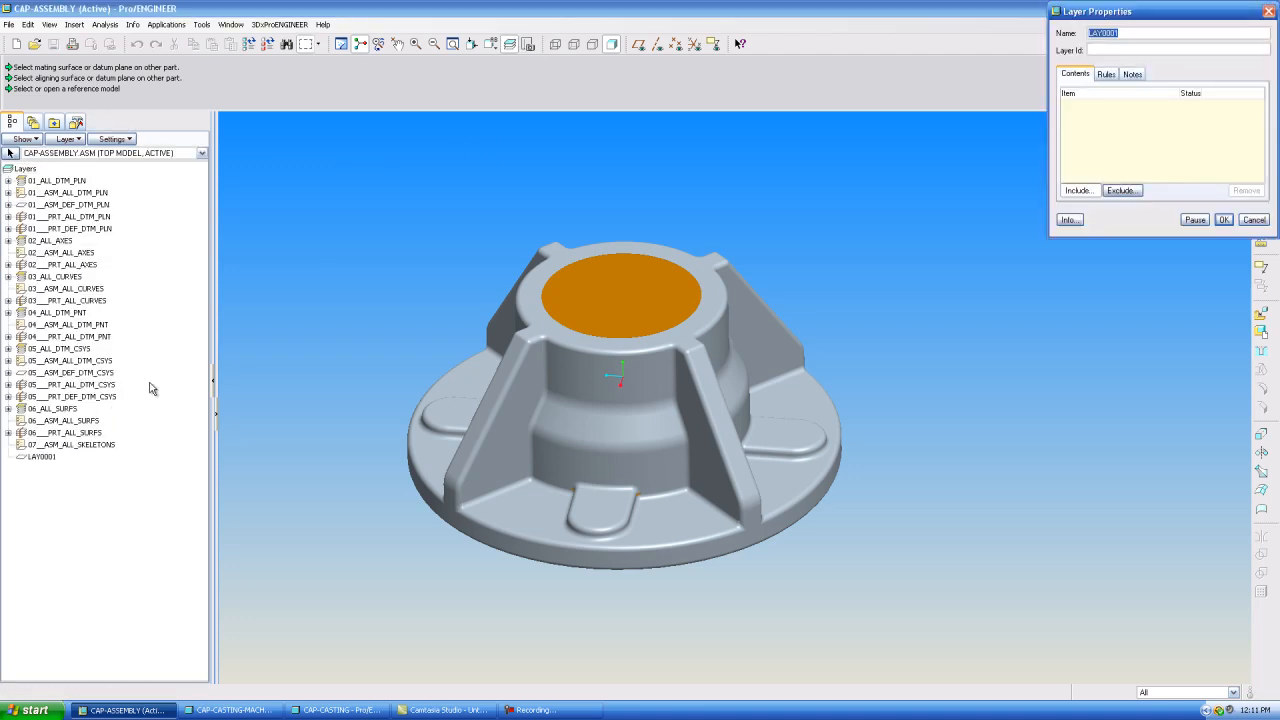
{"action": "type", "text": "core"}
{"action": "left_click", "coordinate": [508, 46]}
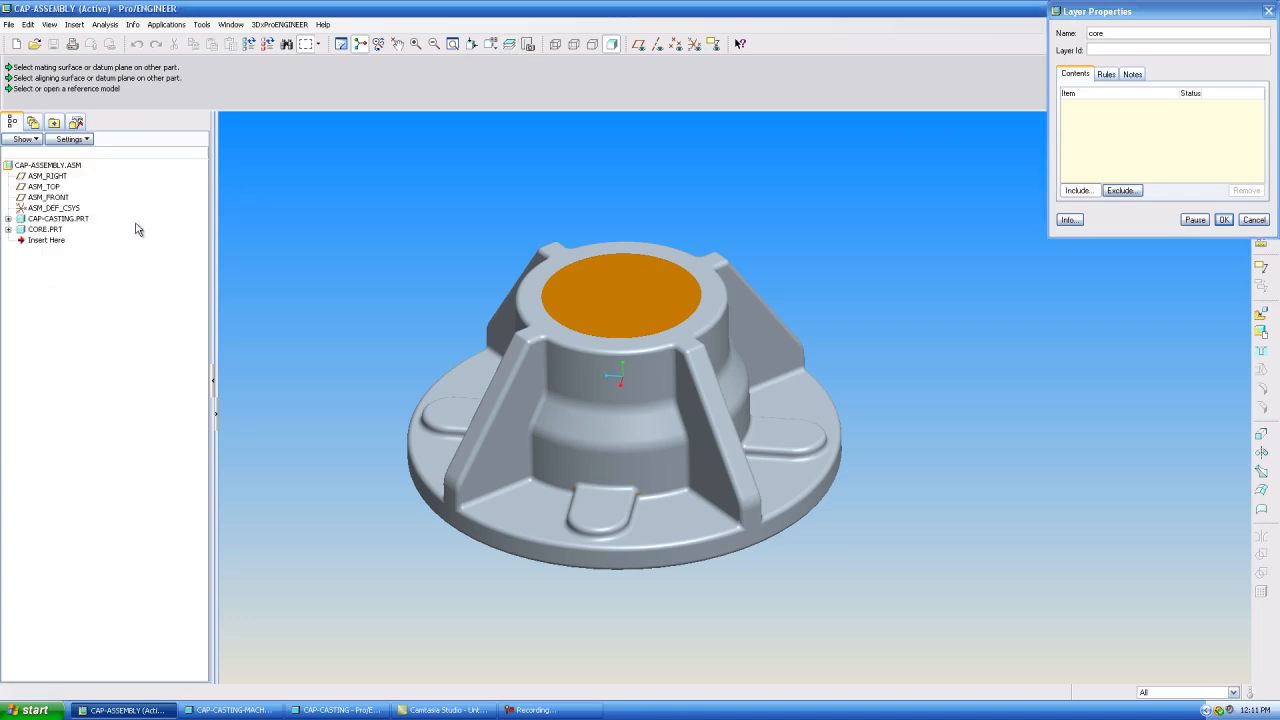
{"action": "left_click", "coordinate": [44, 230]}
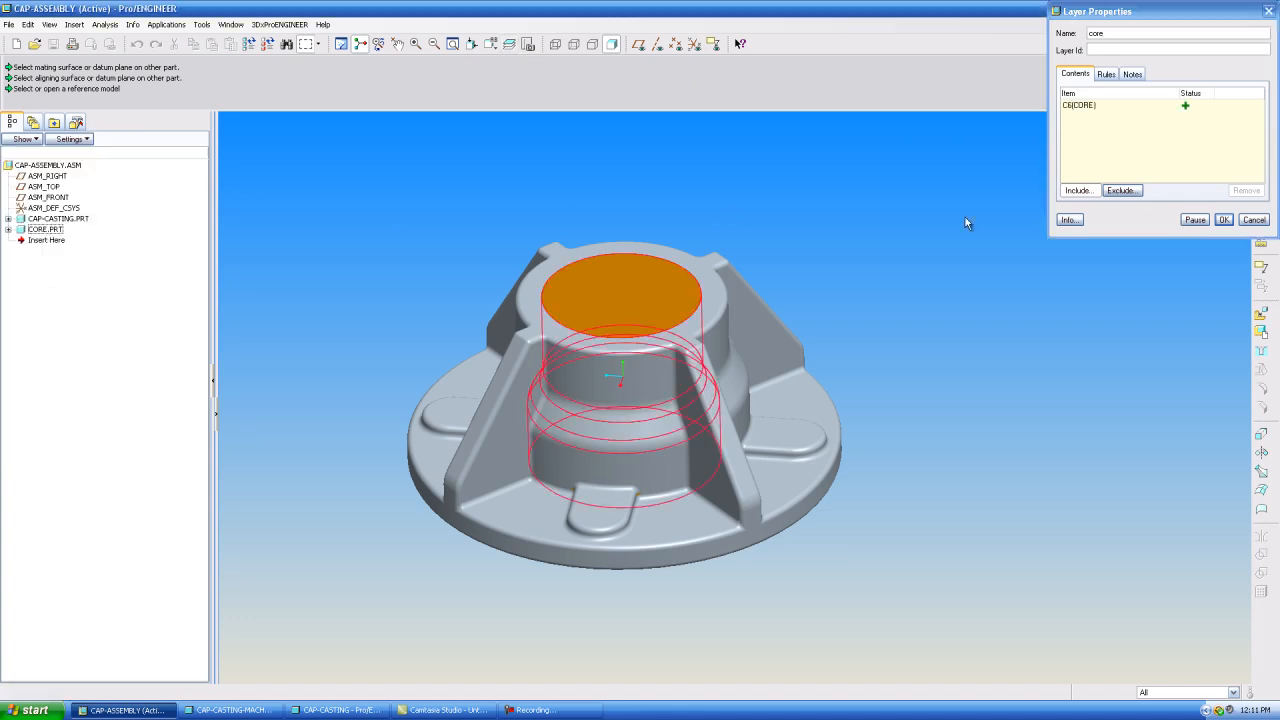
{"action": "left_click", "coordinate": [1224, 220]}
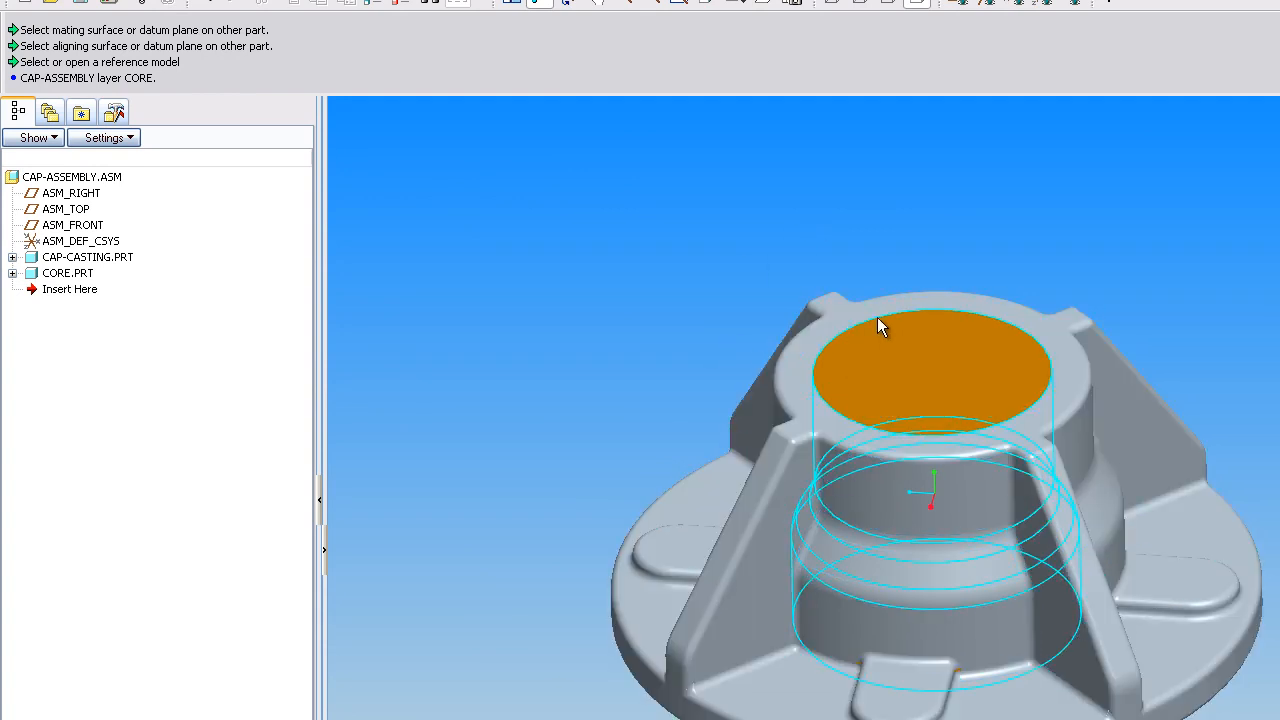
Step: Hide the CORE layer in the assembly and save the layer status
{"action": "left_click", "coordinate": [772, 8]}
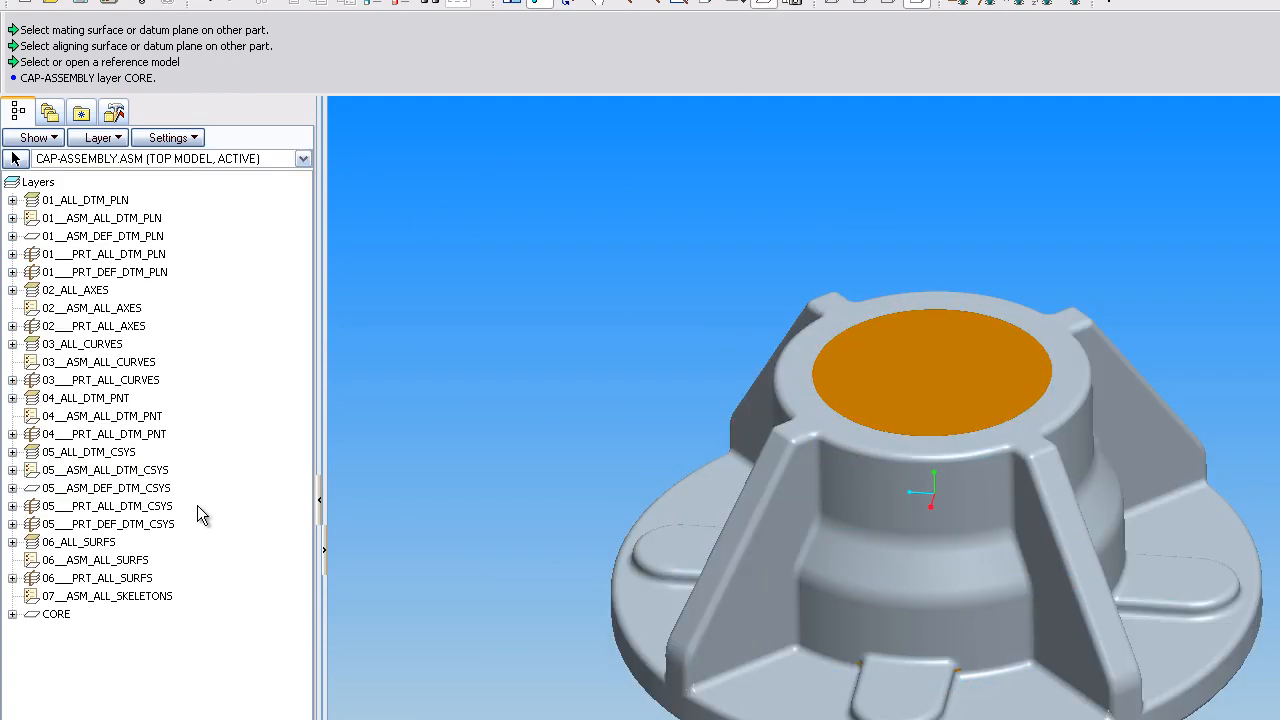
{"action": "left_click", "coordinate": [58, 614]}
{"action": "right_click", "coordinate": [60, 612]}
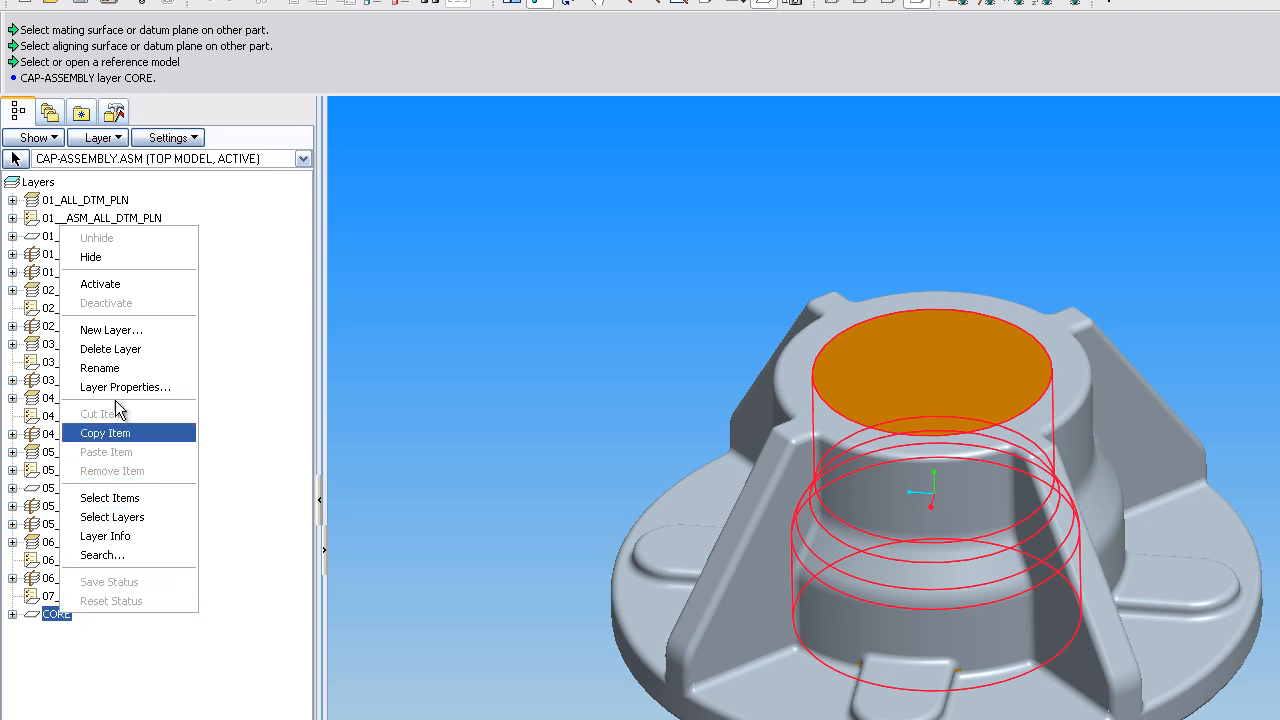
{"action": "left_click", "coordinate": [90, 257]}
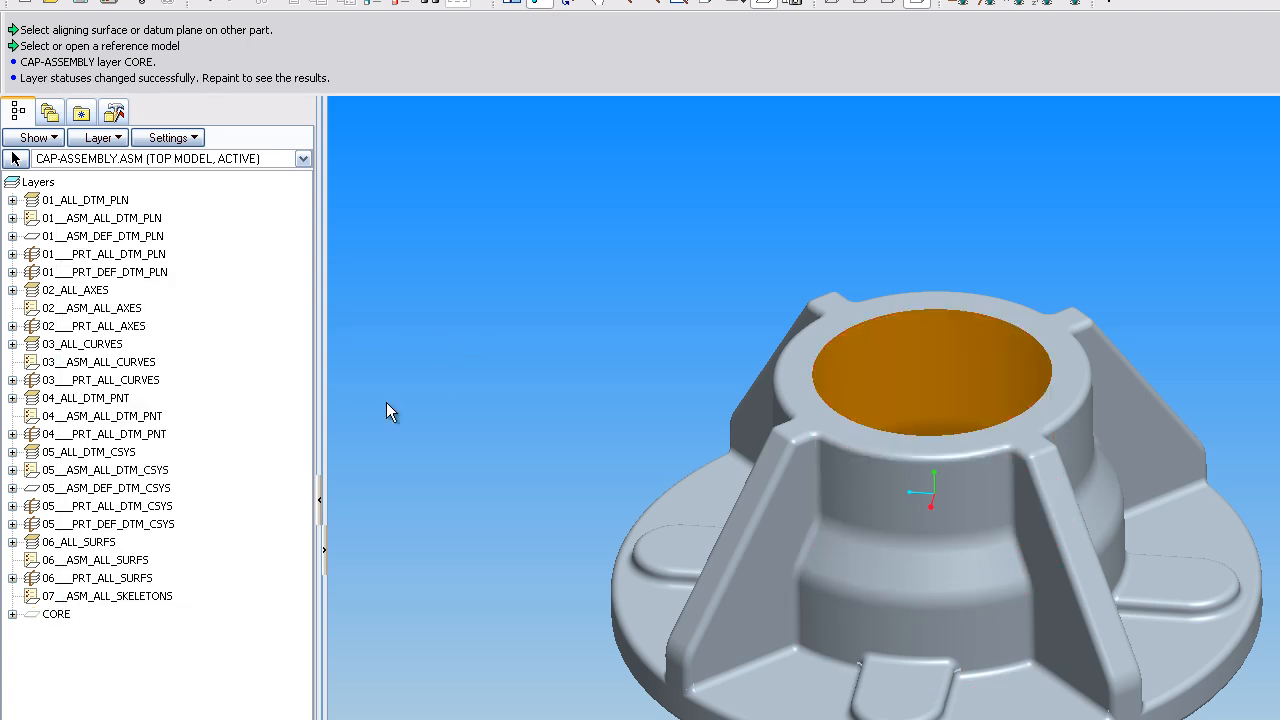
{"action": "right_click", "coordinate": [77, 643]}
{"action": "left_click", "coordinate": [150, 612]}
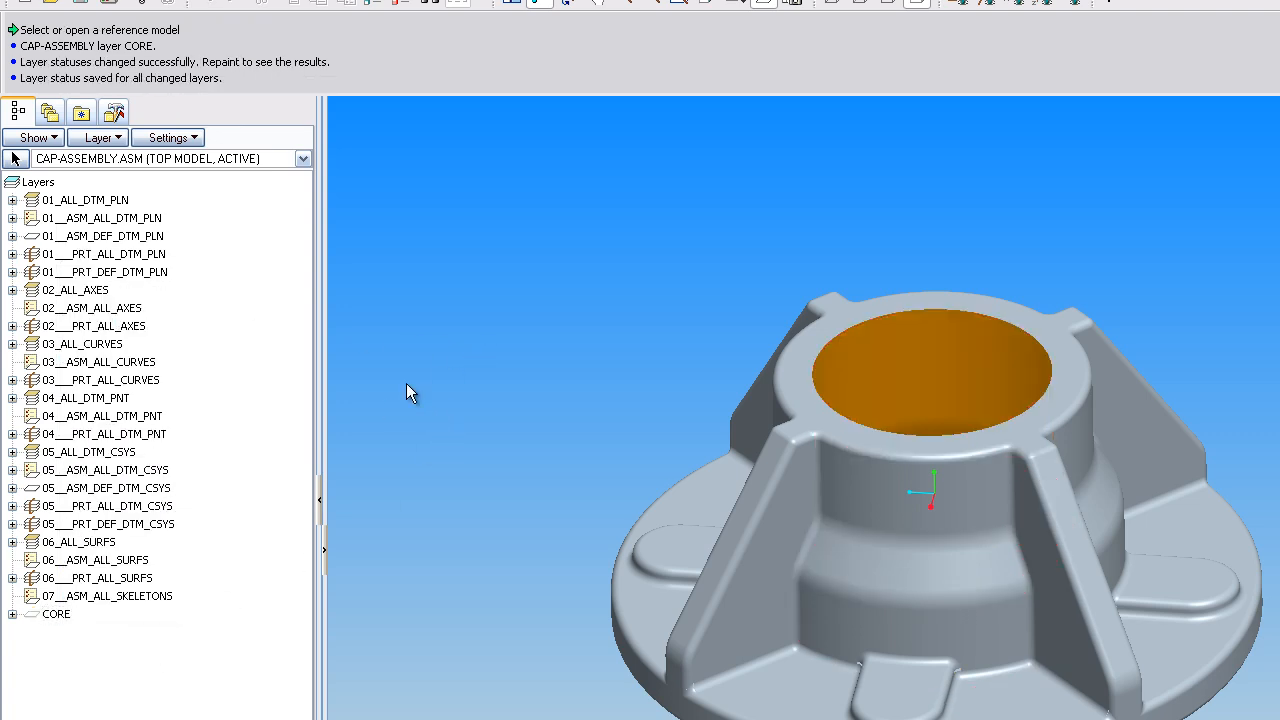
{"action": "left_click", "coordinate": [767, 3]}
Step: Save the CAP-ASSEMBLY.ASM assembly under its existing name
{"action": "middle_click_drag", "start_coordinate": [668, 245], "coordinate": [623, 306]}
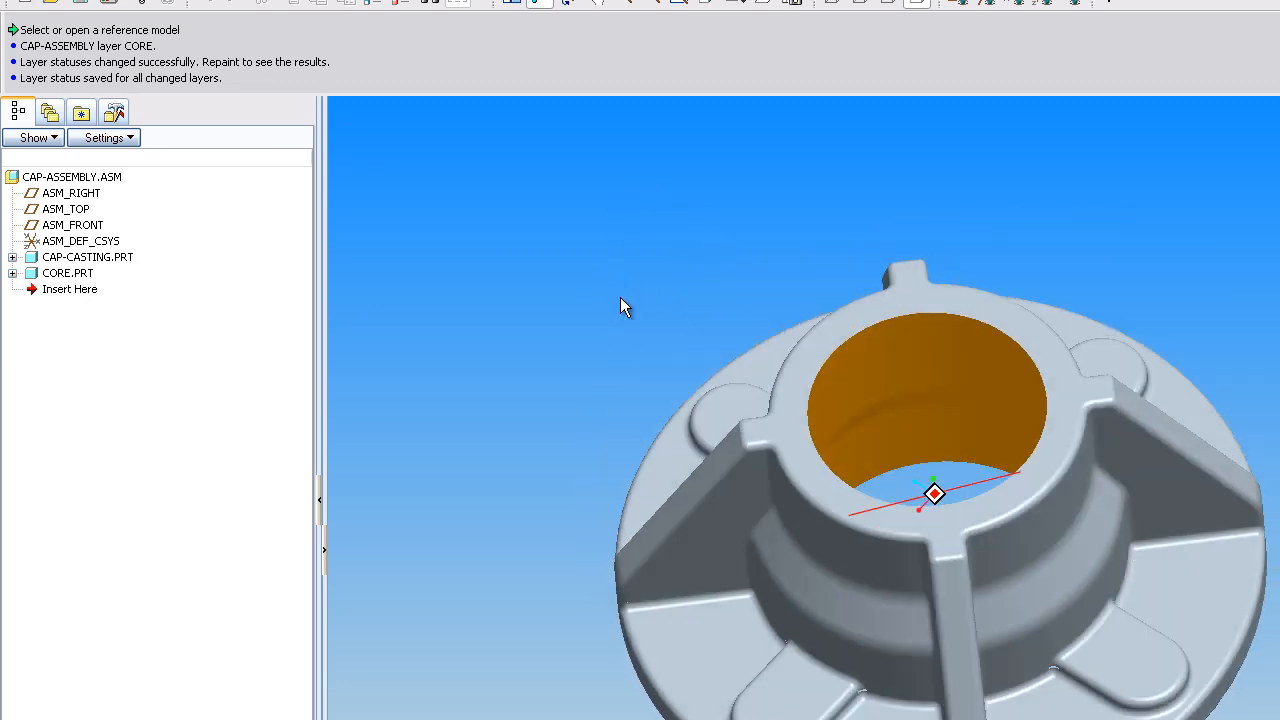
{"action": "middle_click_drag", "start_coordinate": [943, 371], "coordinate": [1002, 456]}
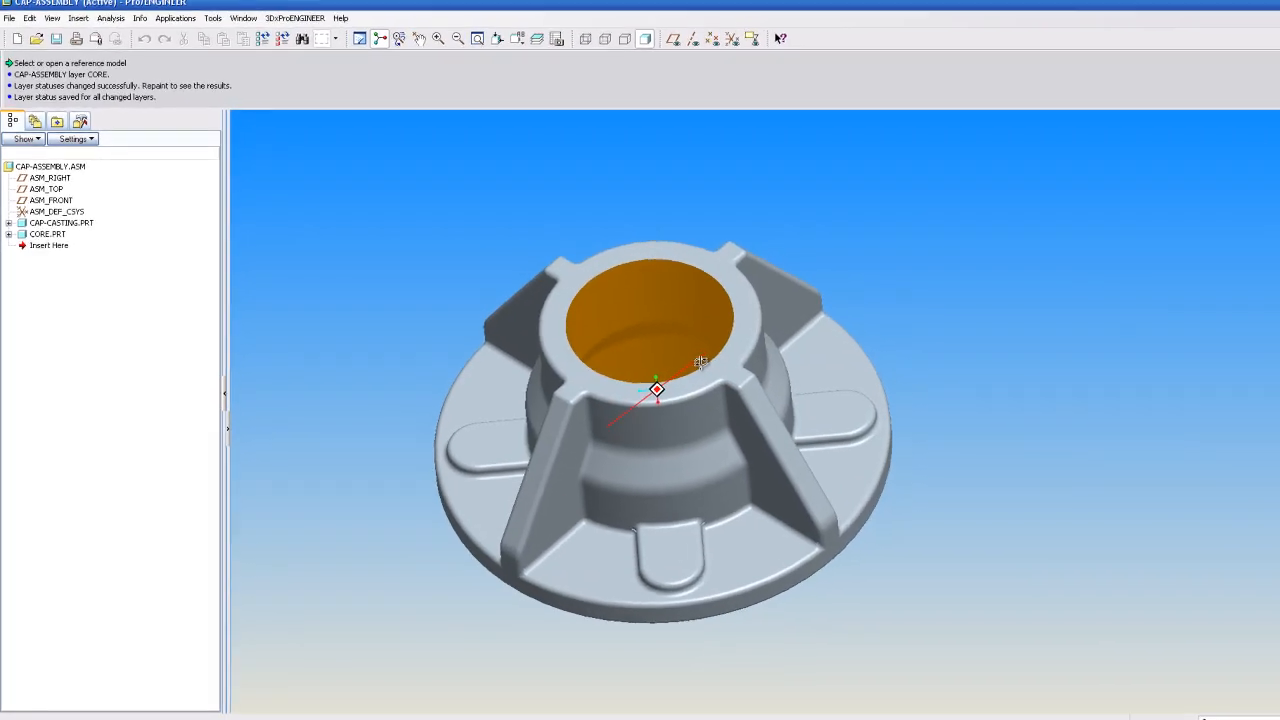
{"action": "middle_click_drag", "start_coordinate": [700, 362], "coordinate": [704, 361]}
{"action": "scroll", "coordinate": [704, 361], "scroll_direction": "up", "scroll_amount": 2}
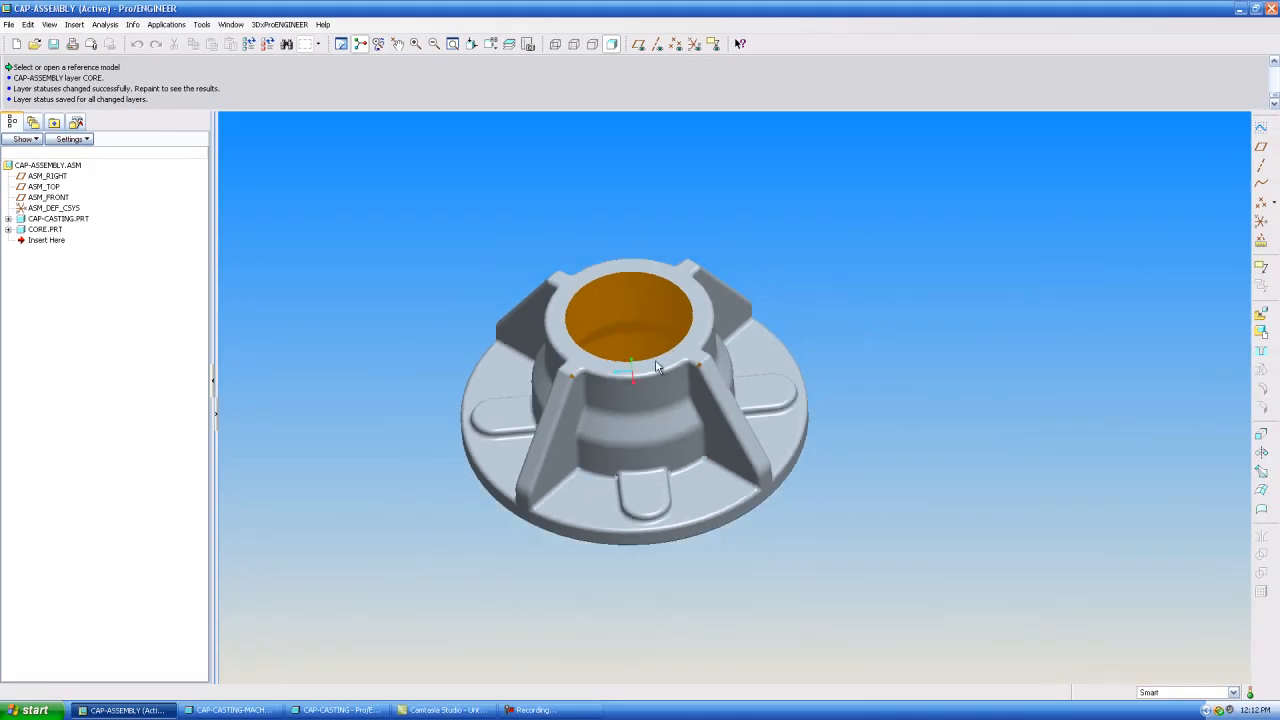
{"action": "scroll", "coordinate": [630, 446], "scroll_direction": "down", "scroll_amount": 2}
{"action": "middle_click_drag", "start_coordinate": [626, 446], "coordinate": [649, 436]}
{"action": "scroll", "coordinate": [659, 455], "scroll_direction": "up", "scroll_amount": 1}
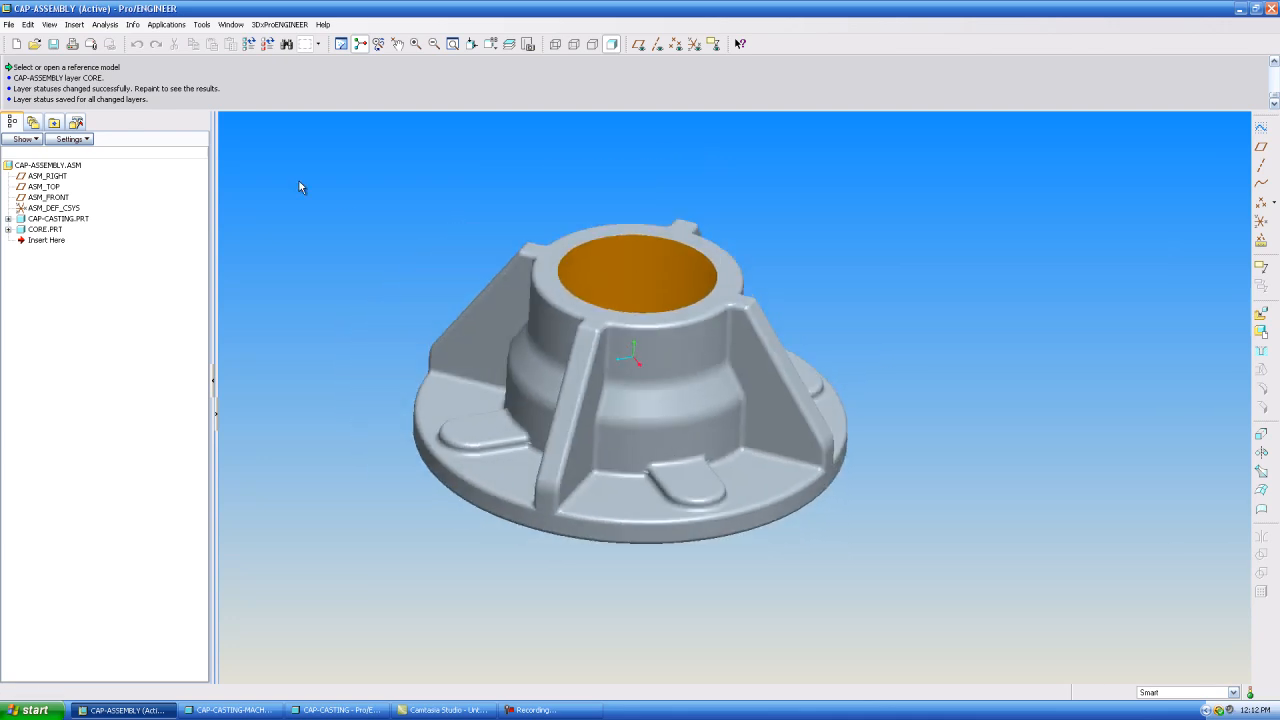
{"action": "left_click", "coordinate": [53, 44]}
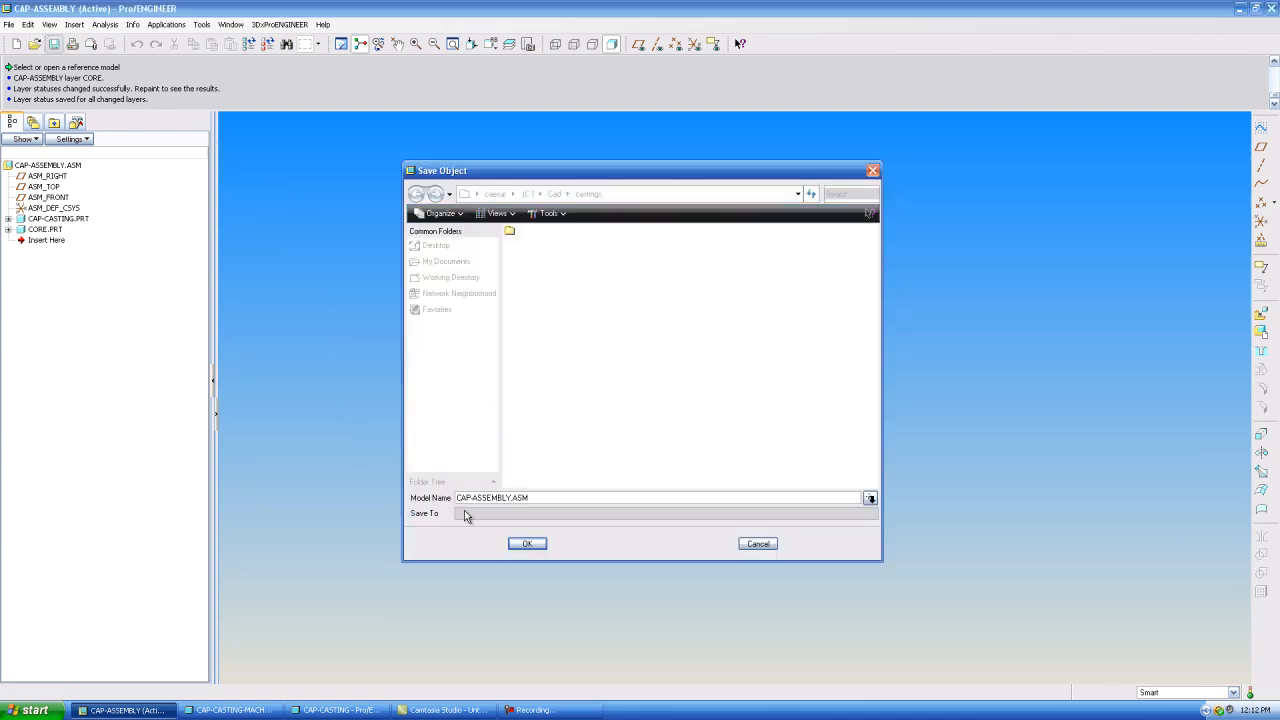
{"action": "left_click", "coordinate": [527, 544]}
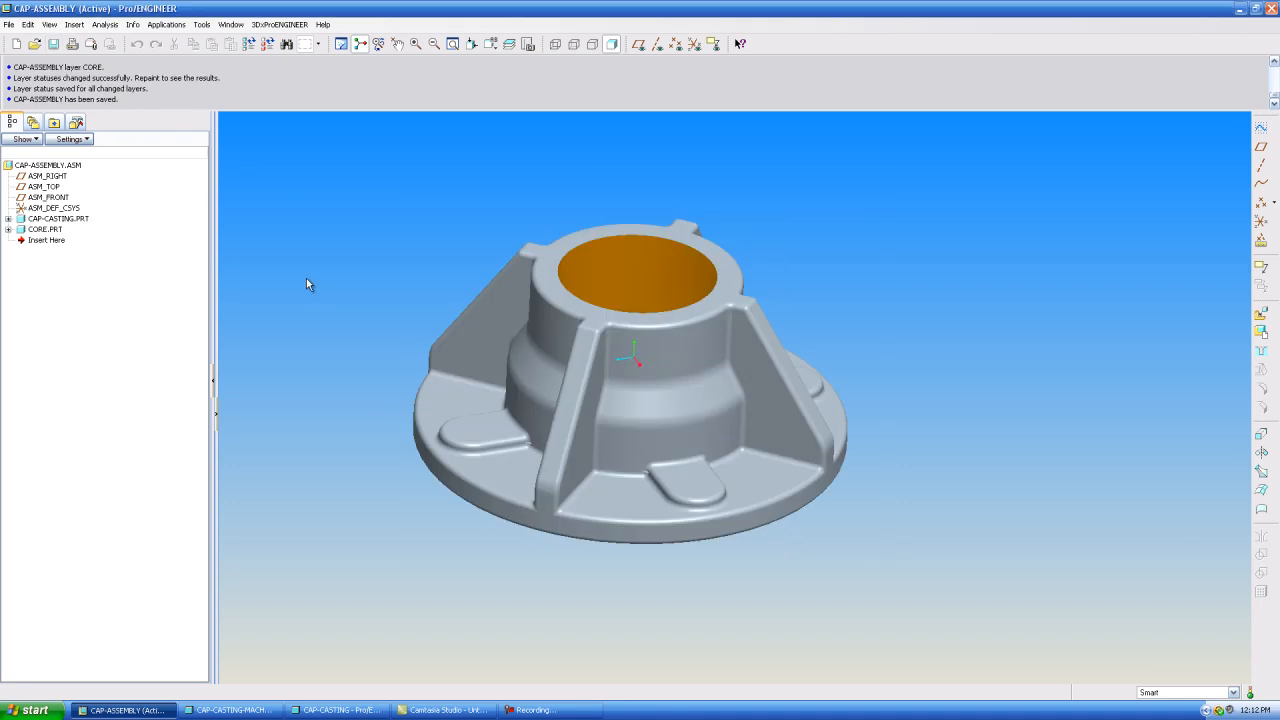
Step: In the CAP-CASTING-MACHINED.PRT window, turn on the datum plane display and save the part
{"action": "left_click", "coordinate": [231, 24]}
{"action": "left_click", "coordinate": [275, 141]}
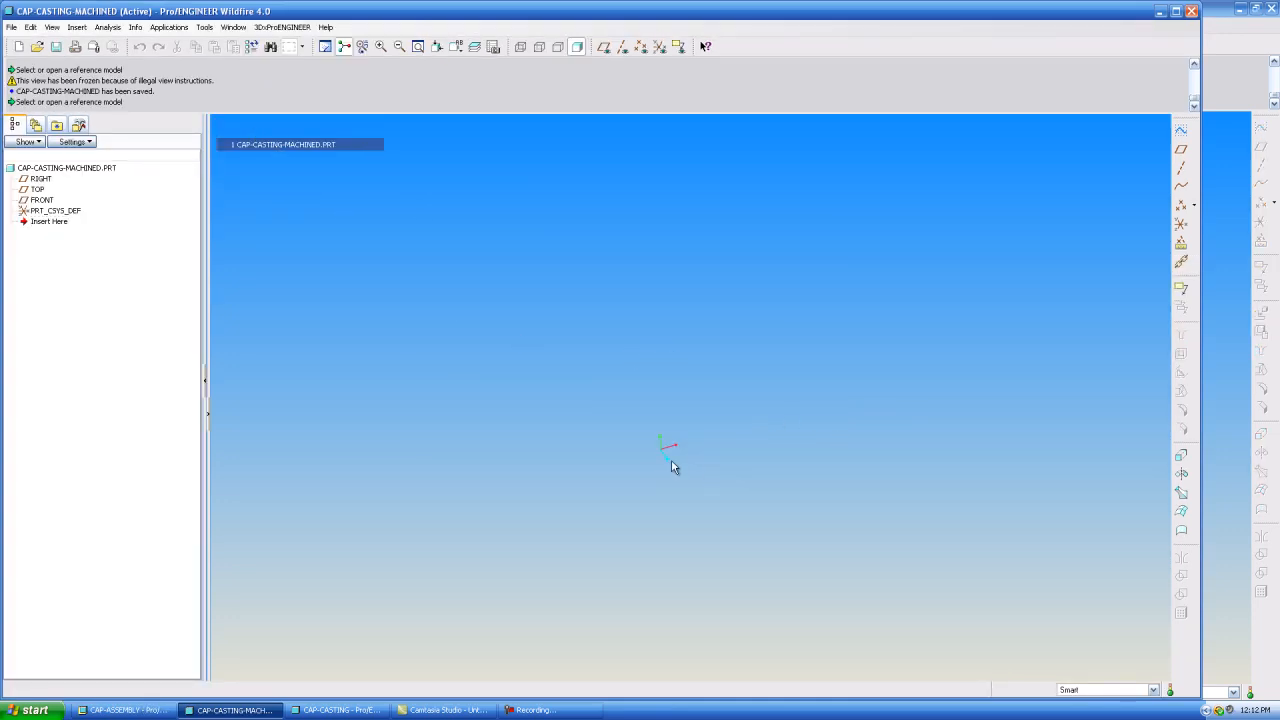
{"action": "left_click", "coordinate": [605, 48]}
{"action": "scroll", "coordinate": [577, 343], "scroll_direction": "up", "scroll_amount": 2}
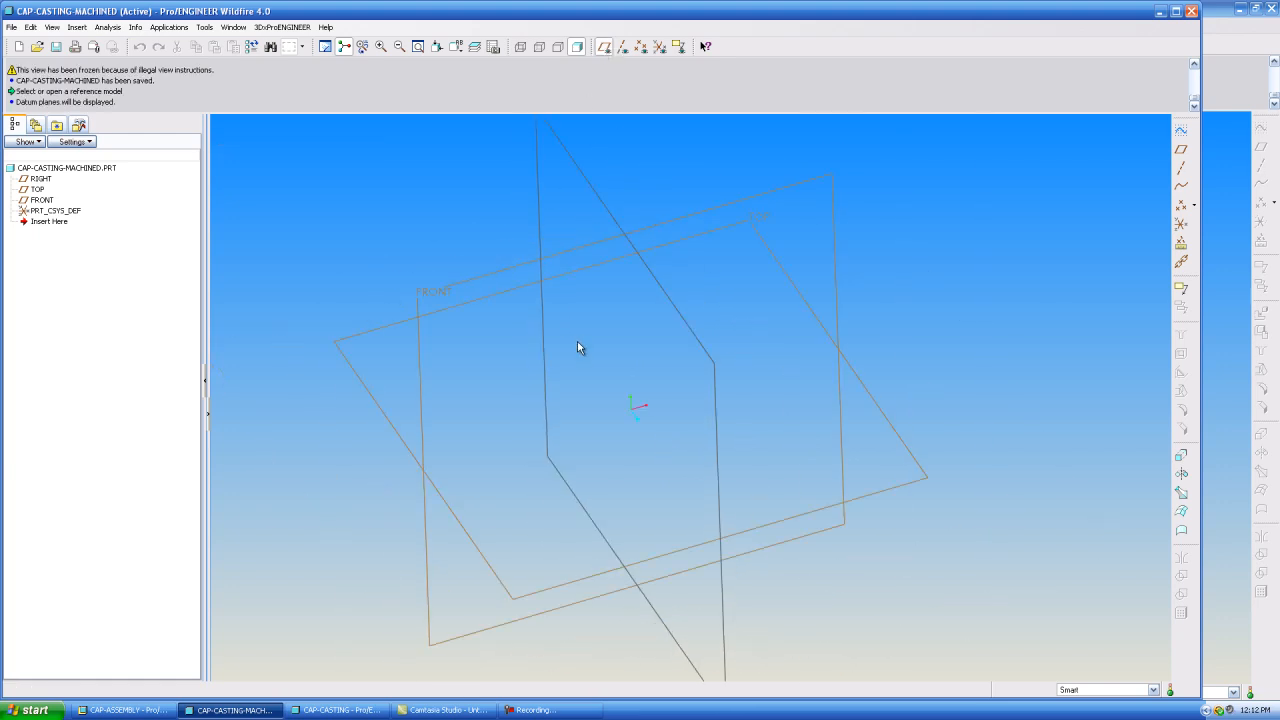
{"action": "left_click", "coordinate": [56, 47]}
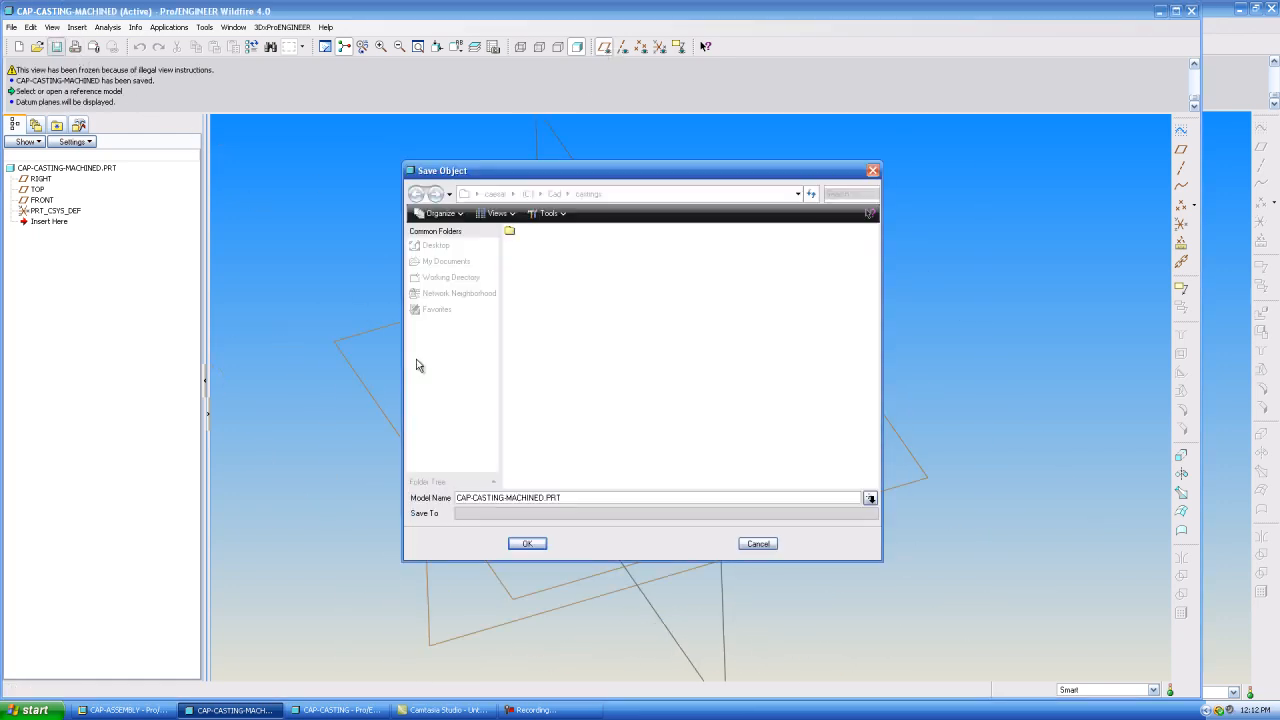
{"action": "left_click", "coordinate": [524, 545]}
Step: Return to the CAP-ASSEMBLY.ASM window and turn off the datum plane display
{"action": "left_click", "coordinate": [233, 27]}
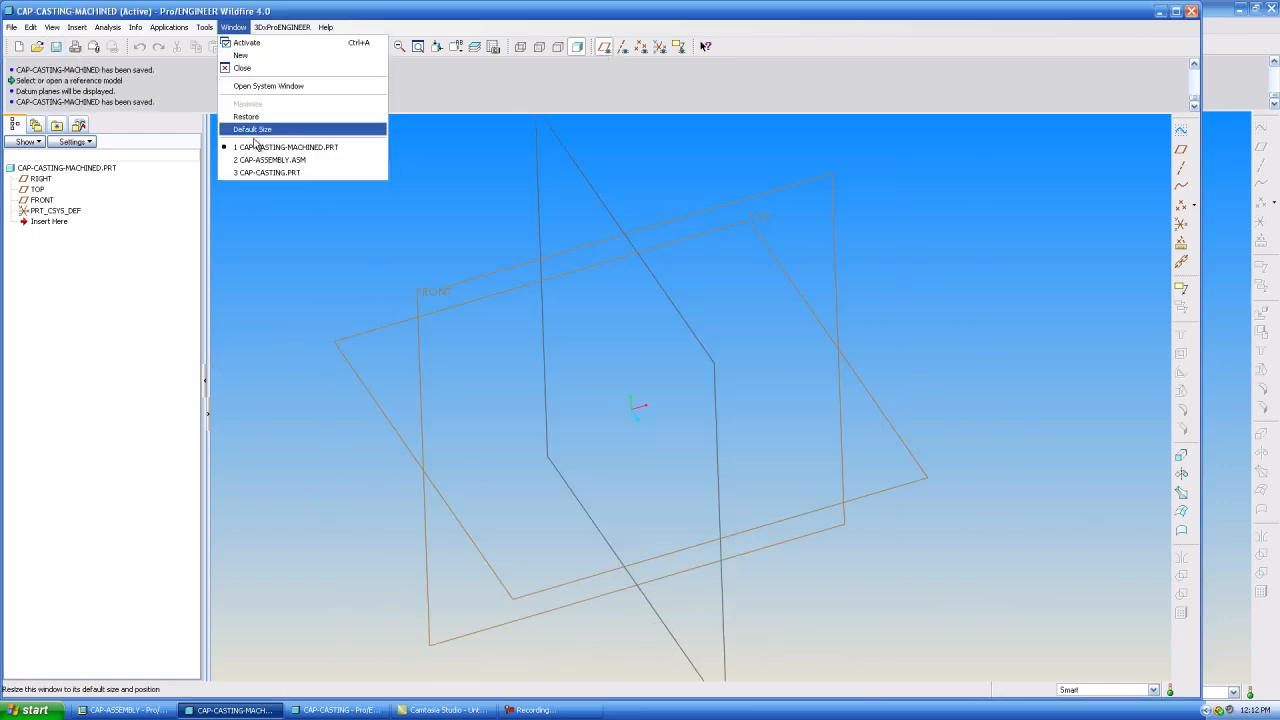
{"action": "left_click", "coordinate": [270, 160]}
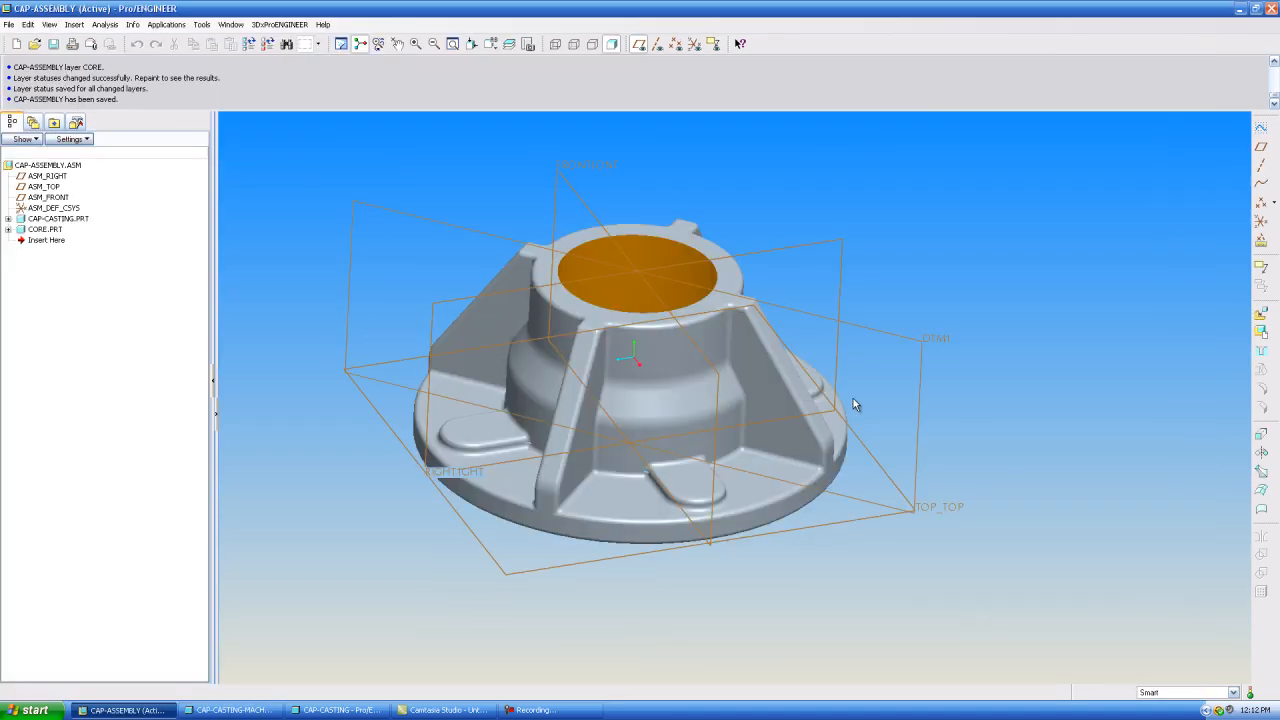
{"action": "left_click", "coordinate": [638, 44]}
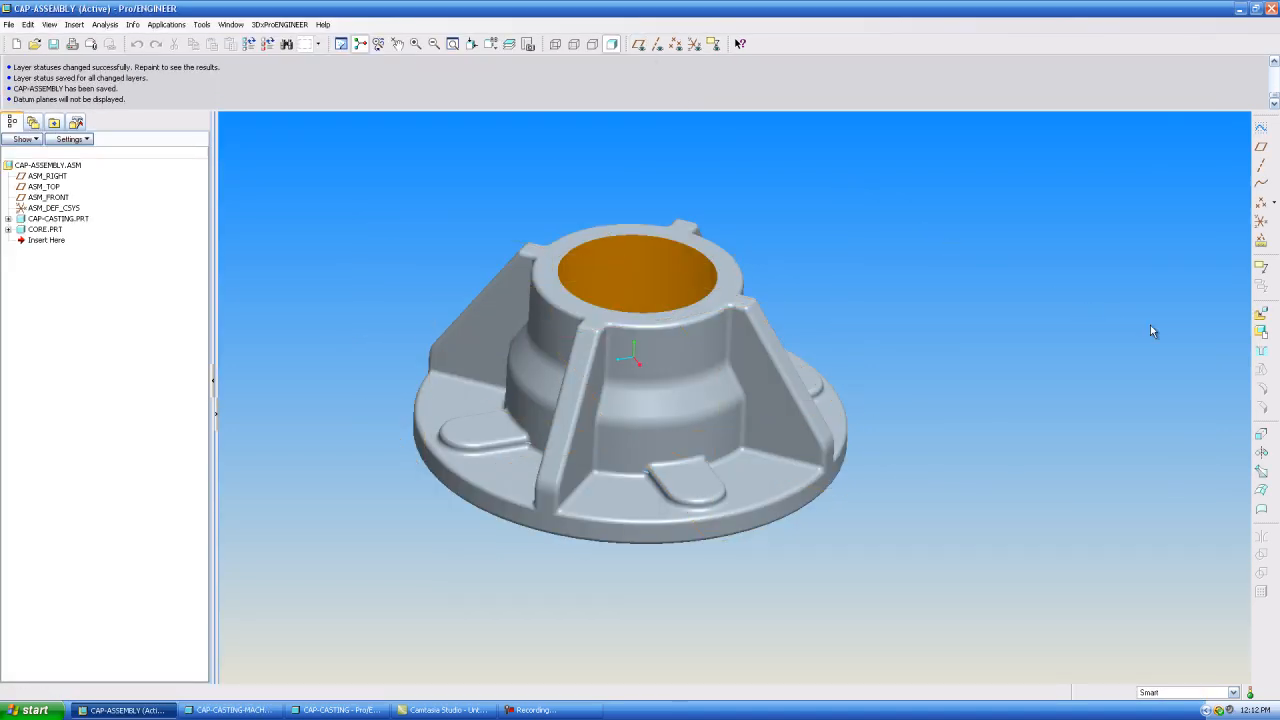
Step: Assemble cap-casting-machined.prt into the assembly with a Default placement constraint
{"action": "left_click", "coordinate": [1261, 314]}
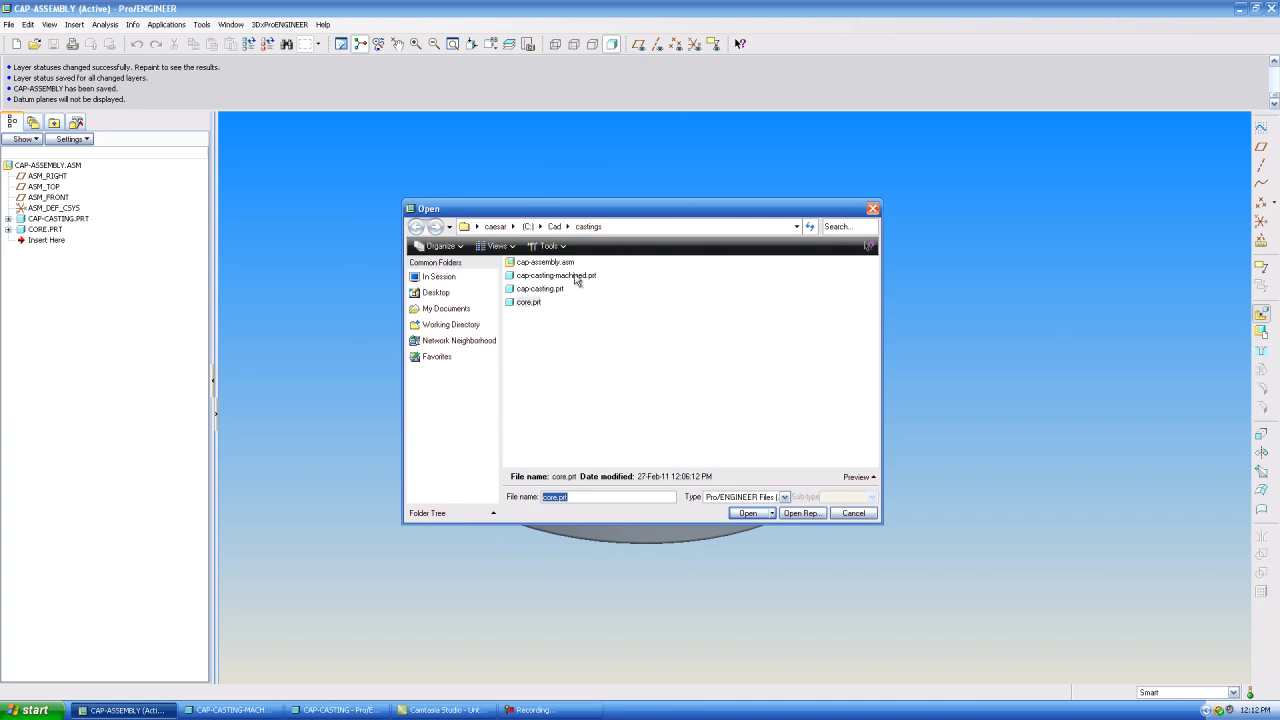
{"action": "left_click", "coordinate": [575, 277]}
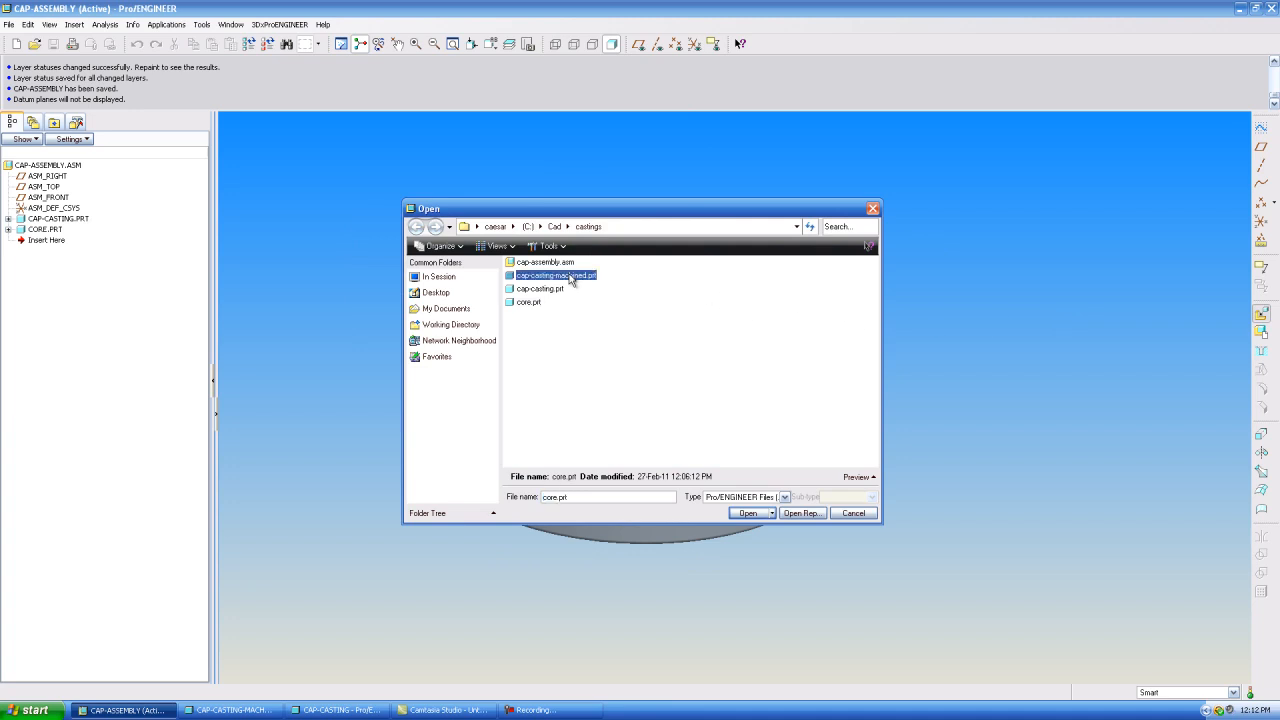
{"action": "left_click", "coordinate": [748, 513]}
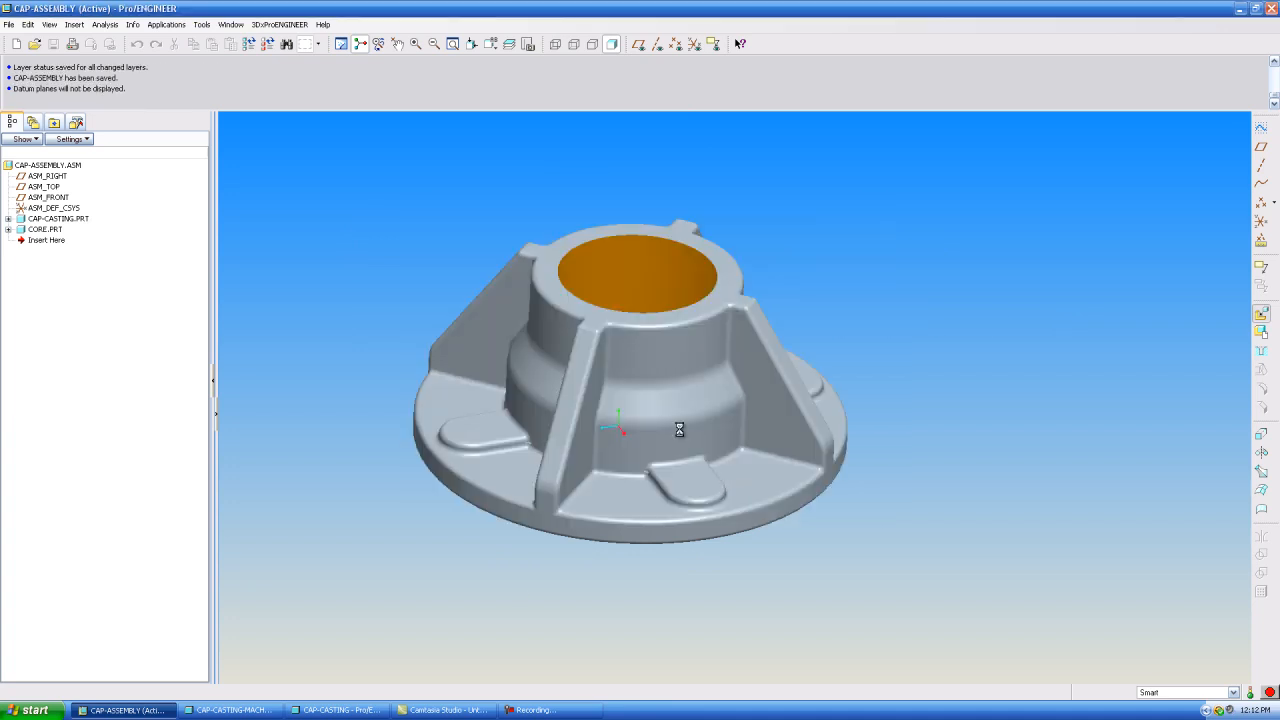
{"action": "left_click", "coordinate": [255, 86]}
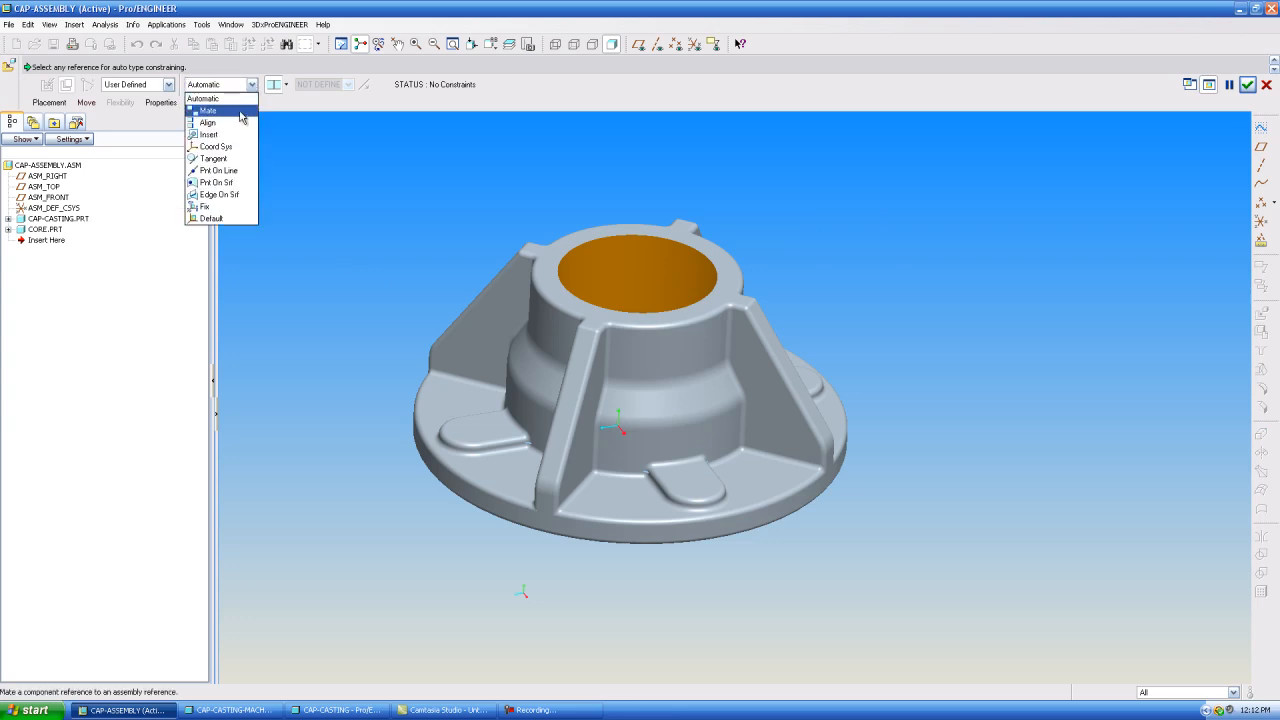
{"action": "left_click", "coordinate": [214, 224]}
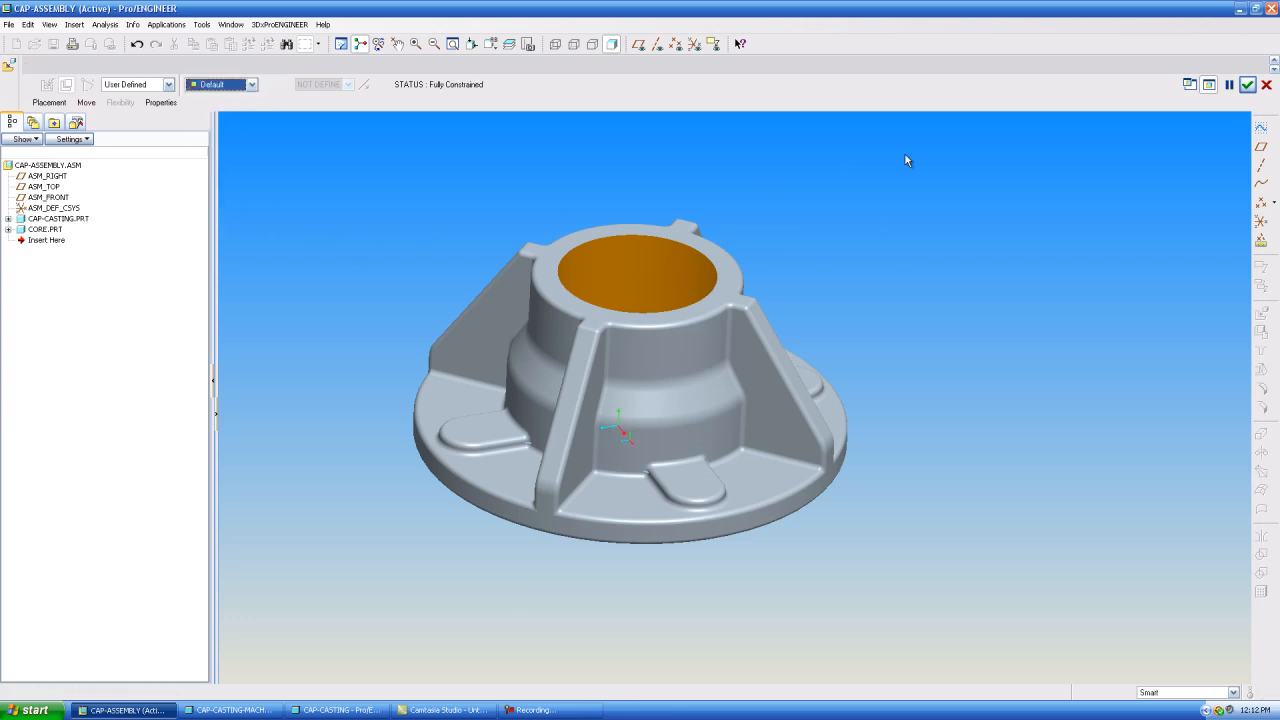
{"action": "left_click", "coordinate": [1247, 84]}
{"action": "middle_click_drag", "start_coordinate": [468, 303], "coordinate": [506, 305]}
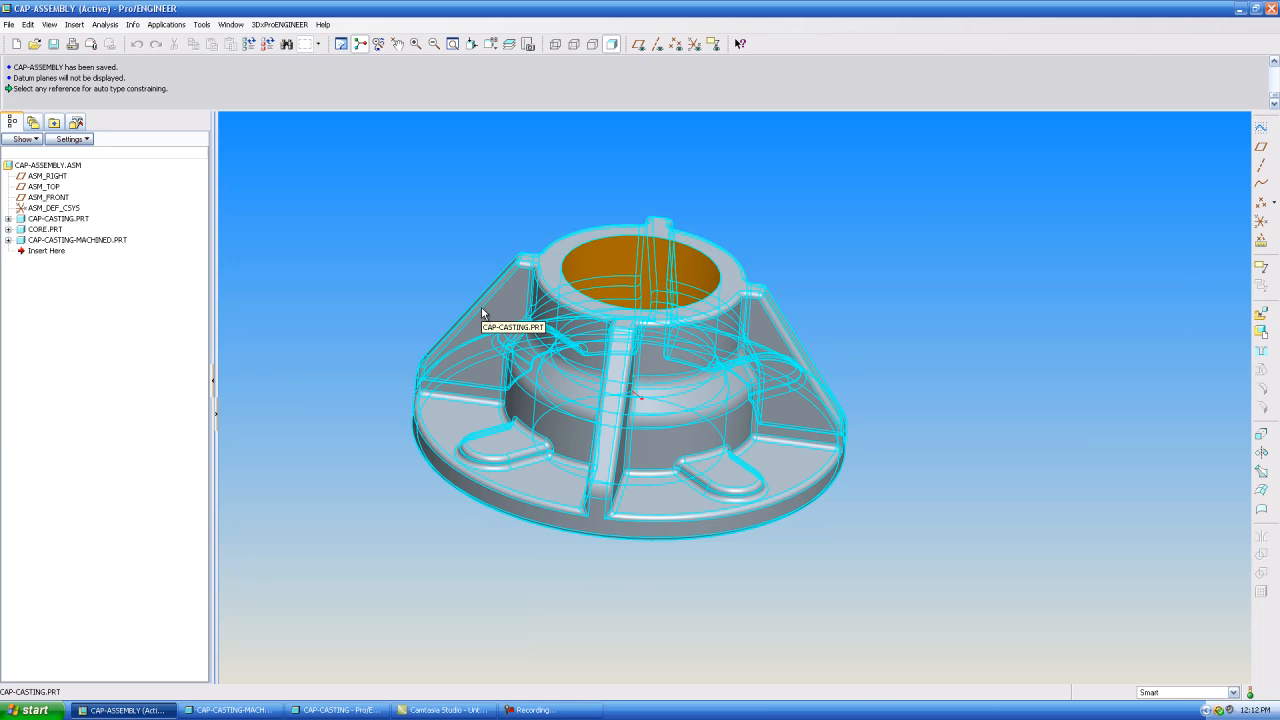
Step: Make the CAP-CASTING-MACHINED.PRT component the active part within the assembly
{"action": "left_click", "coordinate": [96, 241]}
{"action": "right_click", "coordinate": [96, 245]}
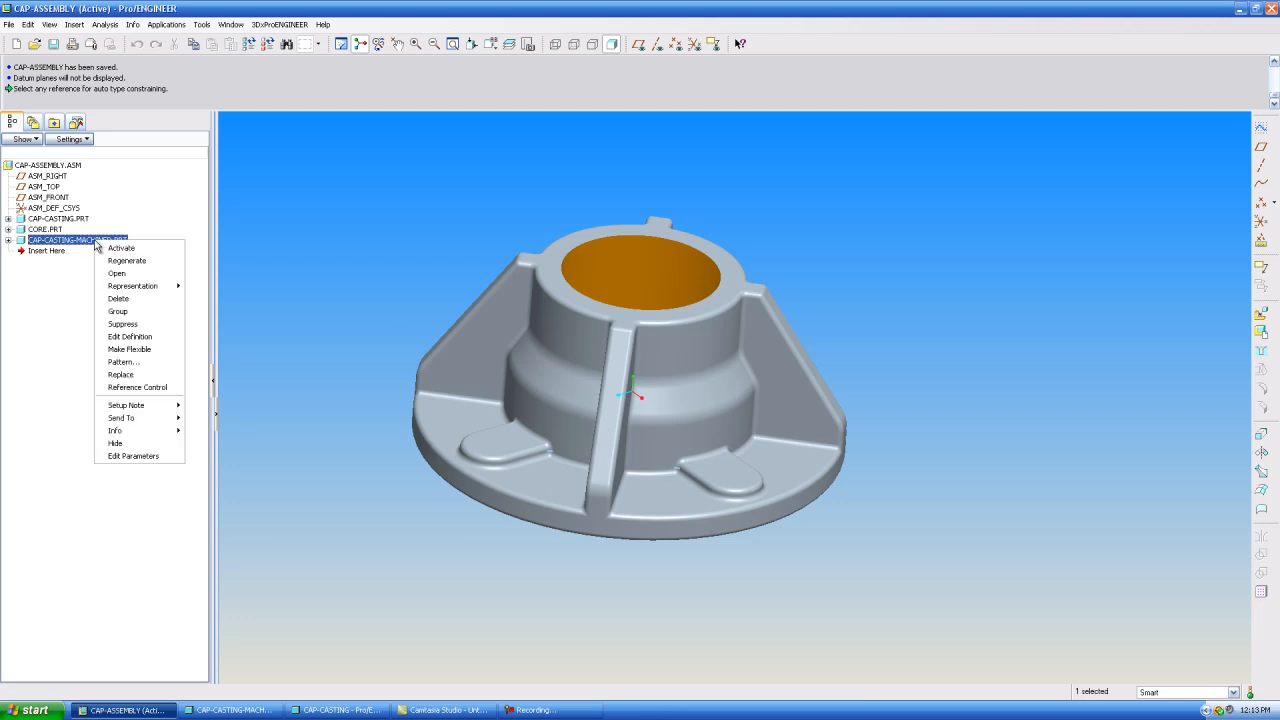
{"action": "left_click", "coordinate": [200, 246]}
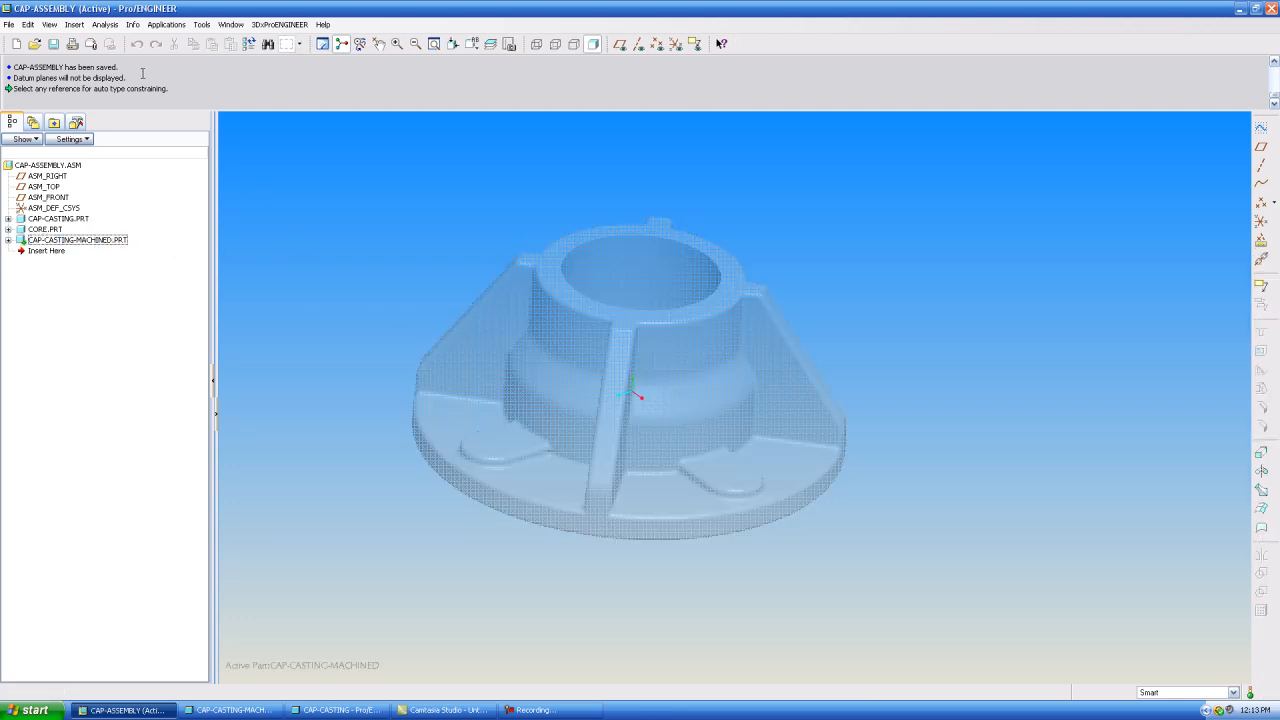
Step: Merge the CAP-CASTING.PRT geometry into the active CAP-CASTING-MACHINED.PRT with a Merge/Inheritance feature
{"action": "left_click", "coordinate": [74, 24]}
{"action": "mouse_move", "coordinate": [127, 373]}
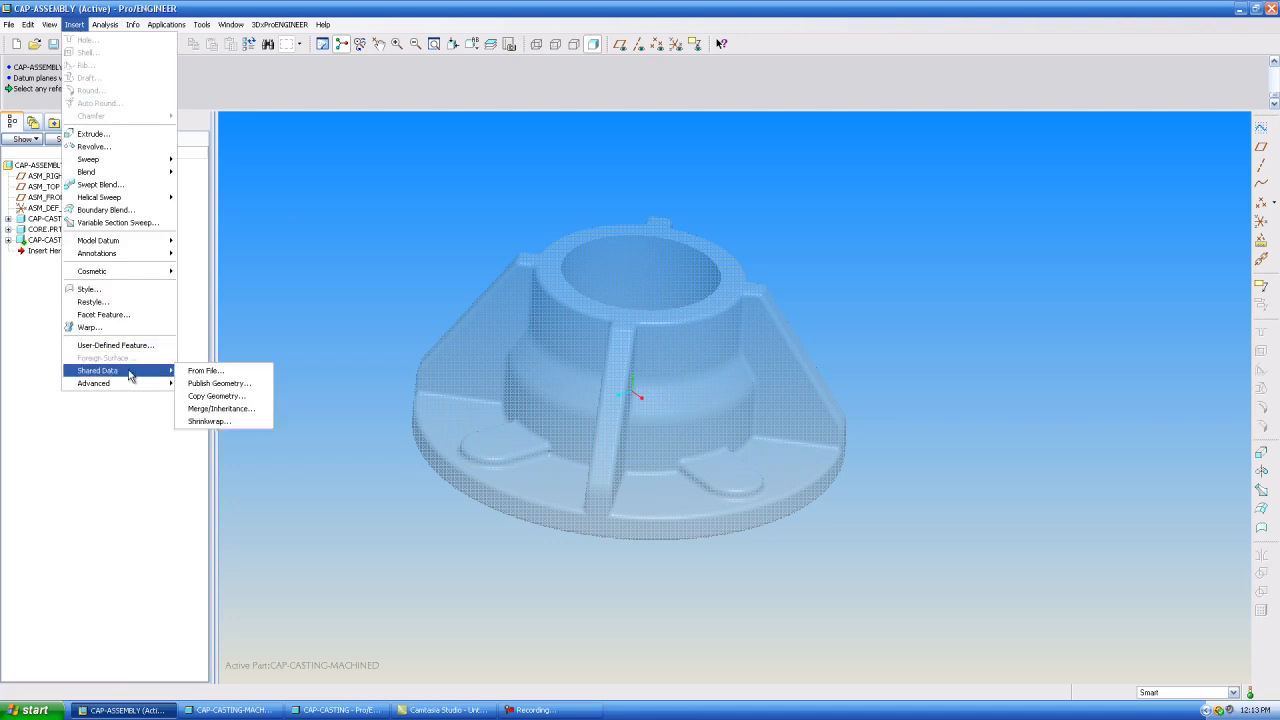
{"action": "left_click", "coordinate": [238, 408]}
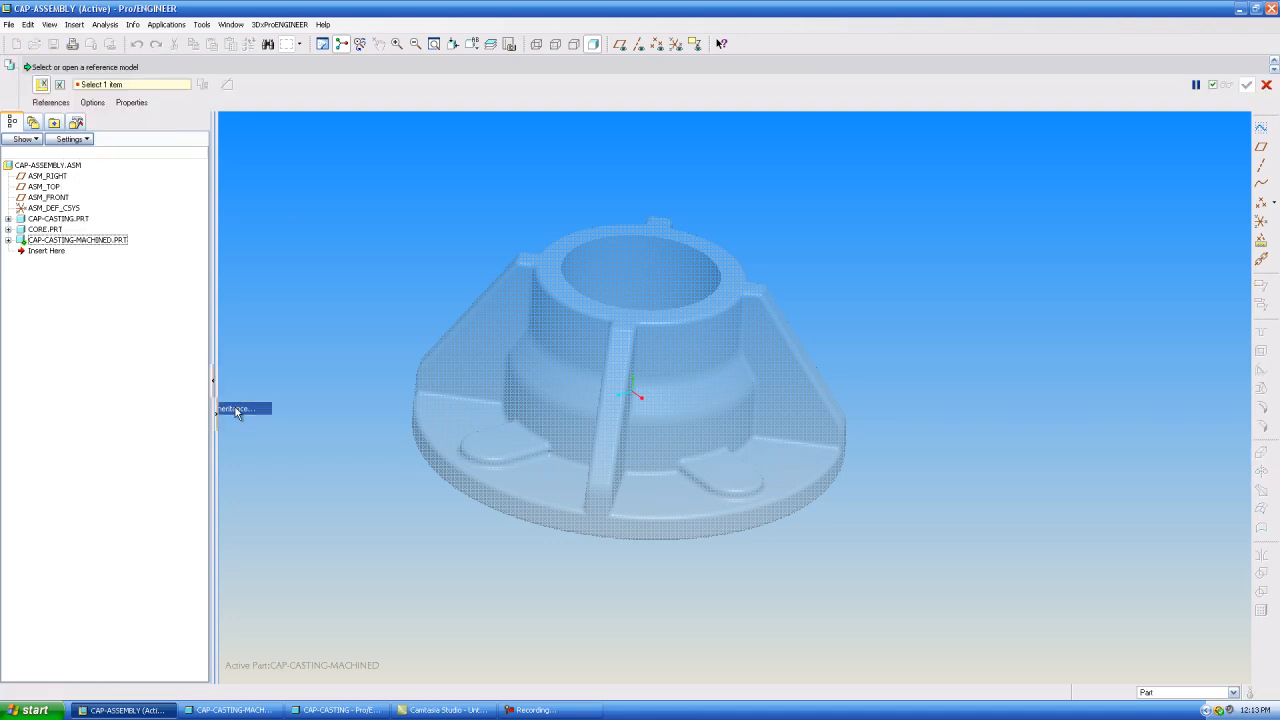
{"action": "left_click", "coordinate": [71, 220]}
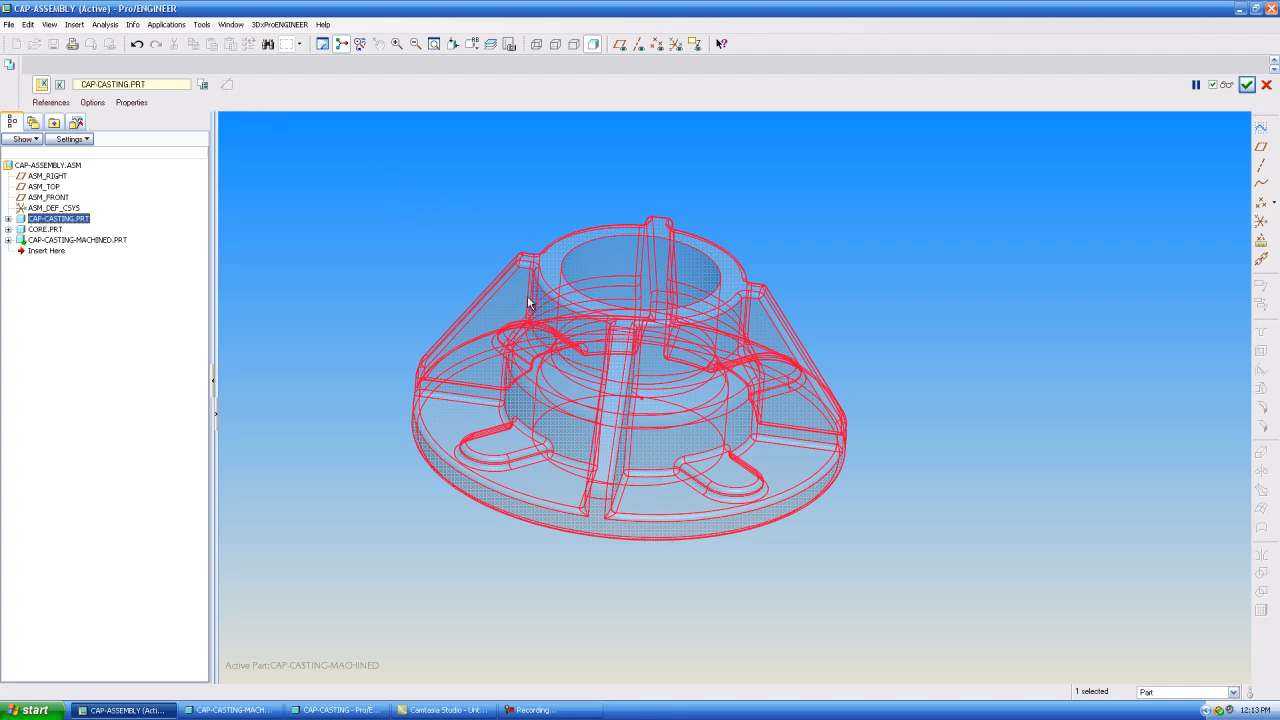
{"action": "left_click", "coordinate": [1246, 85]}
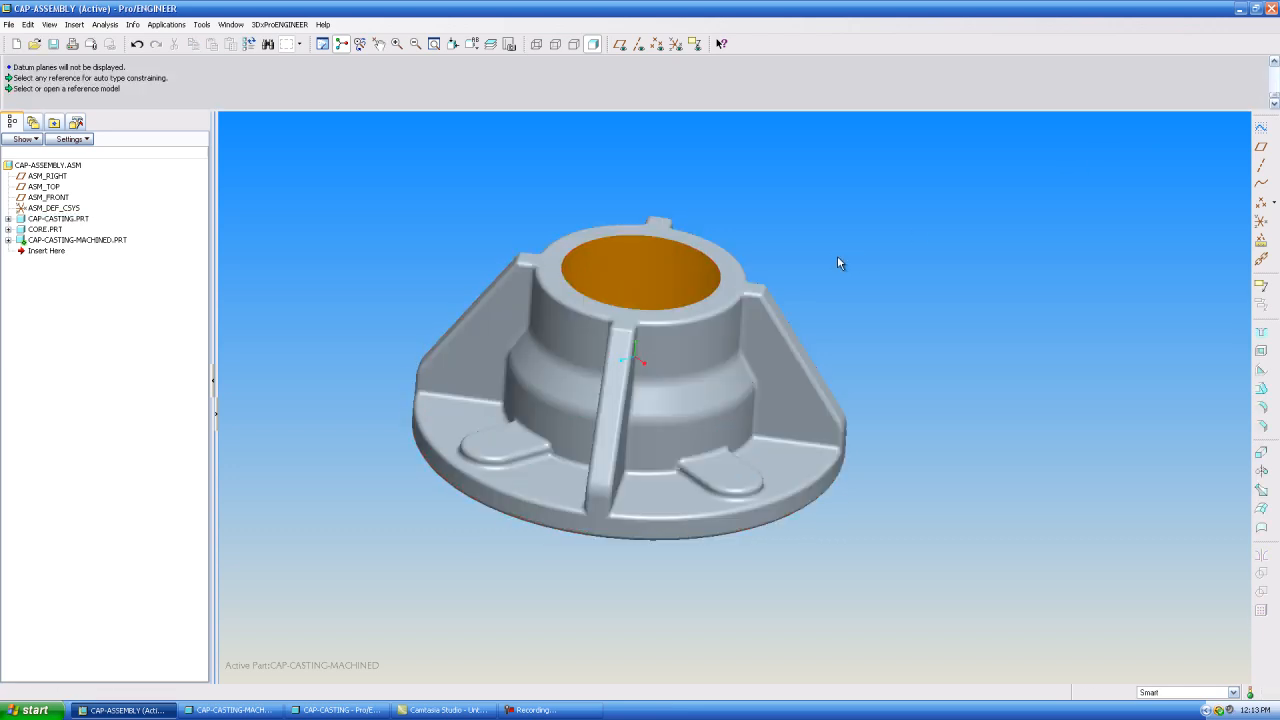
Step: Open CAP-CASTING-MACHINED.PRT from the assembly in its own window
{"action": "left_click", "coordinate": [115, 241]}
{"action": "left_click", "coordinate": [472, 225]}
{"action": "left_click", "coordinate": [108, 242]}
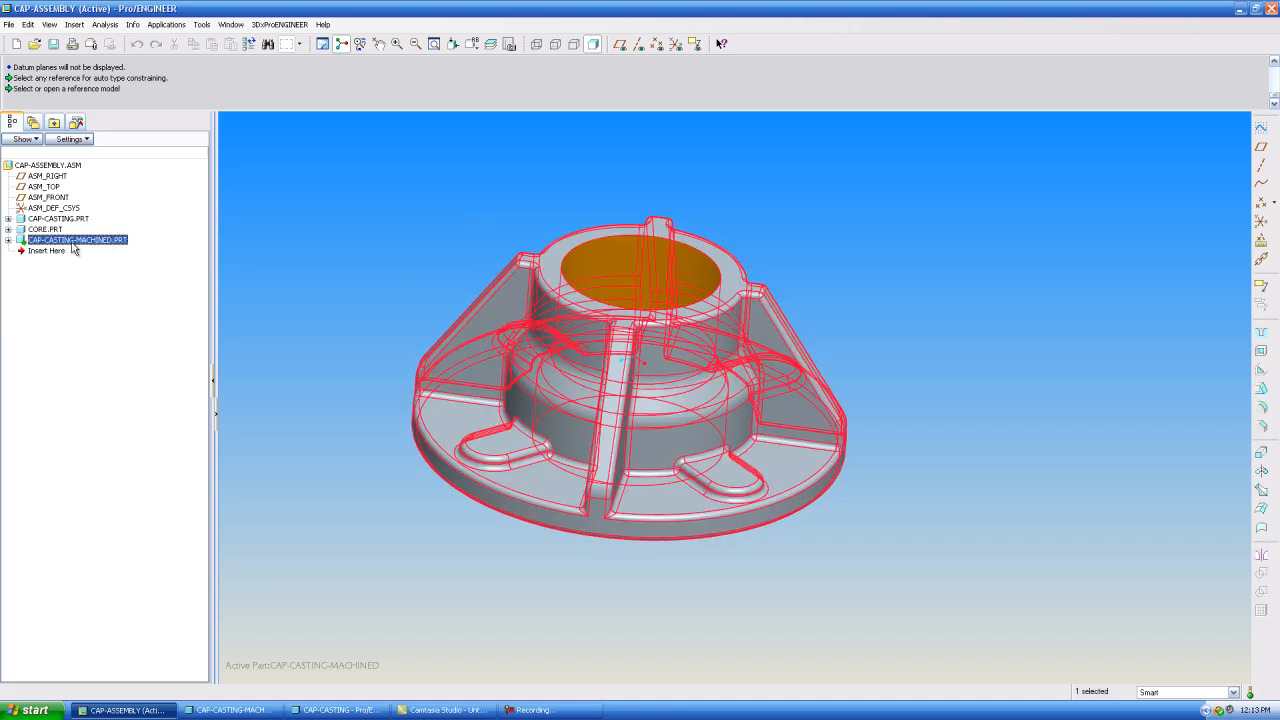
{"action": "right_click", "coordinate": [73, 244]}
{"action": "left_click", "coordinate": [94, 263]}
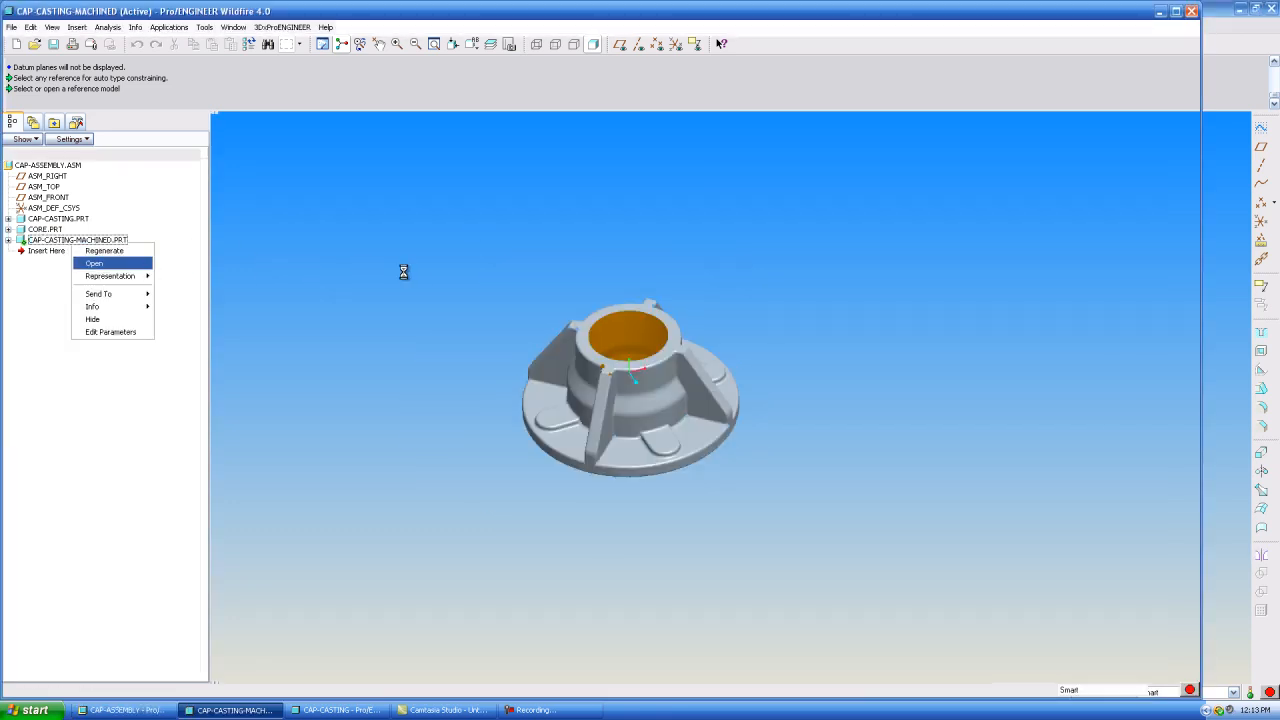
{"action": "scroll", "coordinate": [489, 430], "scroll_direction": "up", "scroll_amount": 3}
{"action": "middle_click_drag", "start_coordinate": [489, 430], "coordinate": [515, 421]}
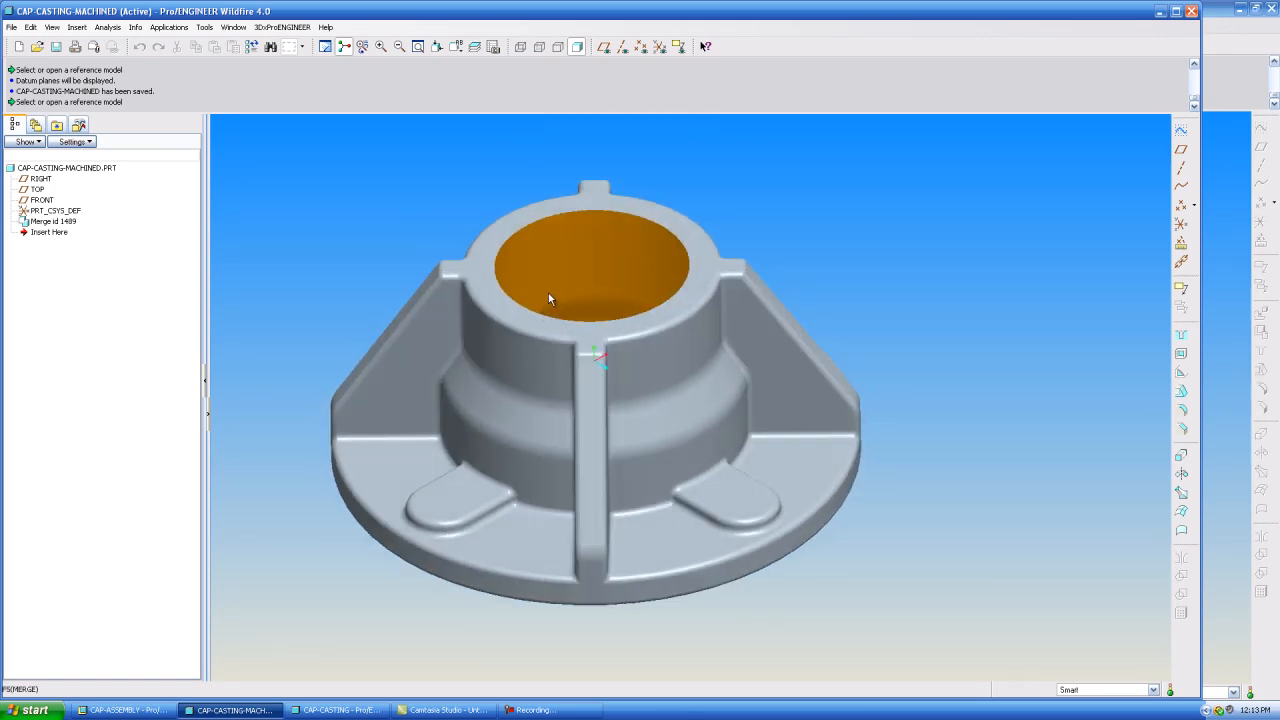
Step: Examine the merge feature and the casting geometry it brings into the machined part
{"action": "scroll", "coordinate": [583, 258], "scroll_direction": "up", "scroll_amount": 1}
{"action": "scroll", "coordinate": [572, 312], "scroll_direction": "down", "scroll_amount": 1}
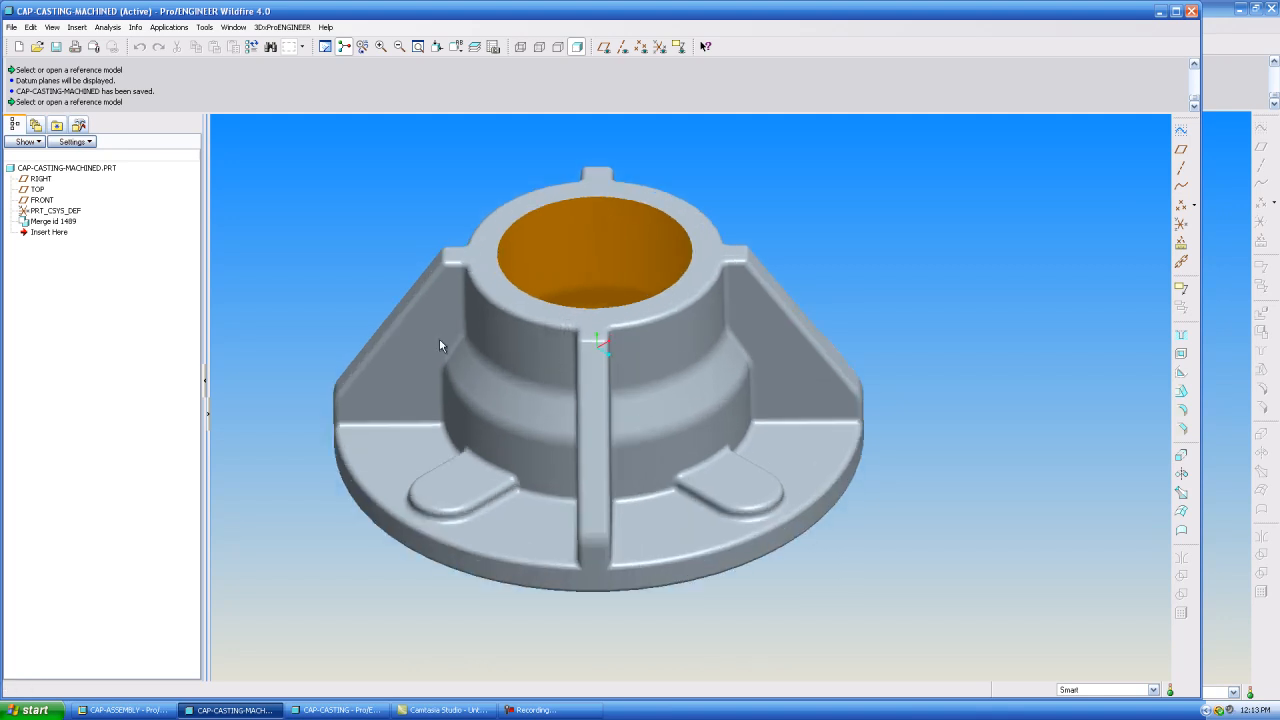
{"action": "left_click", "coordinate": [42, 221]}
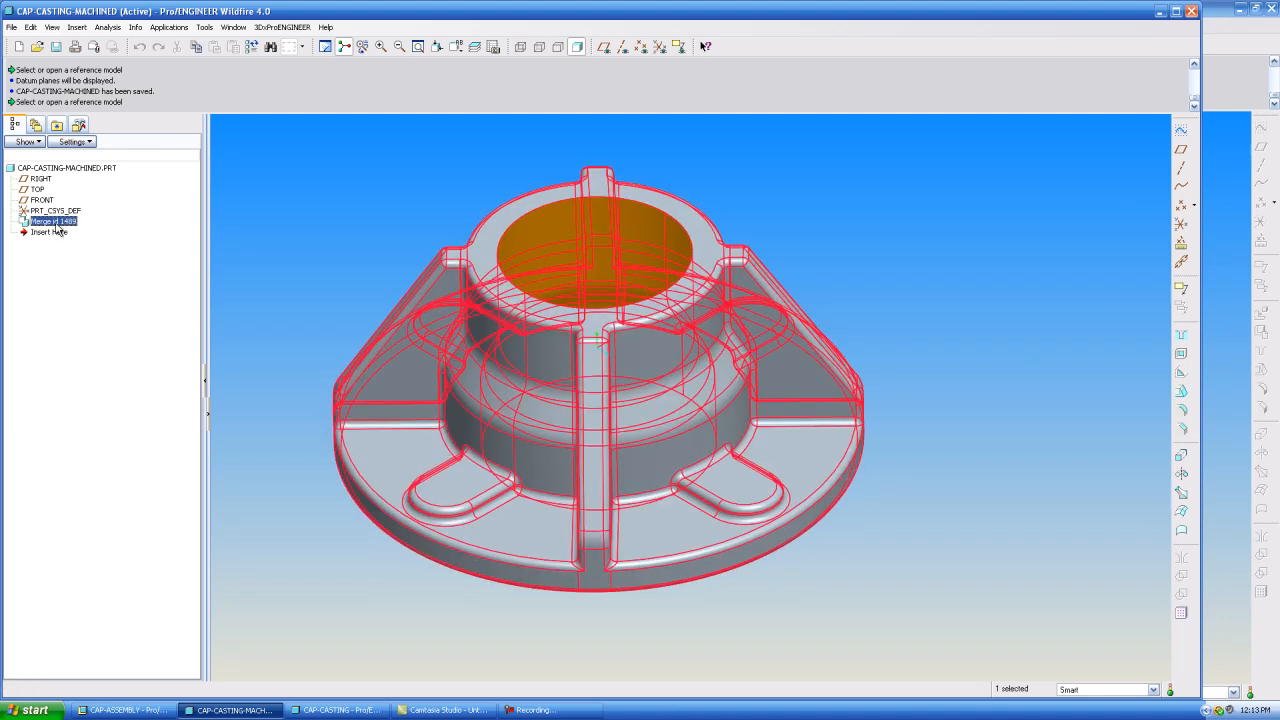
{"action": "left_click", "coordinate": [362, 213]}
{"action": "scroll", "coordinate": [789, 306], "scroll_direction": "up", "scroll_amount": 1}
{"action": "scroll", "coordinate": [620, 291], "scroll_direction": "down", "scroll_amount": 1}
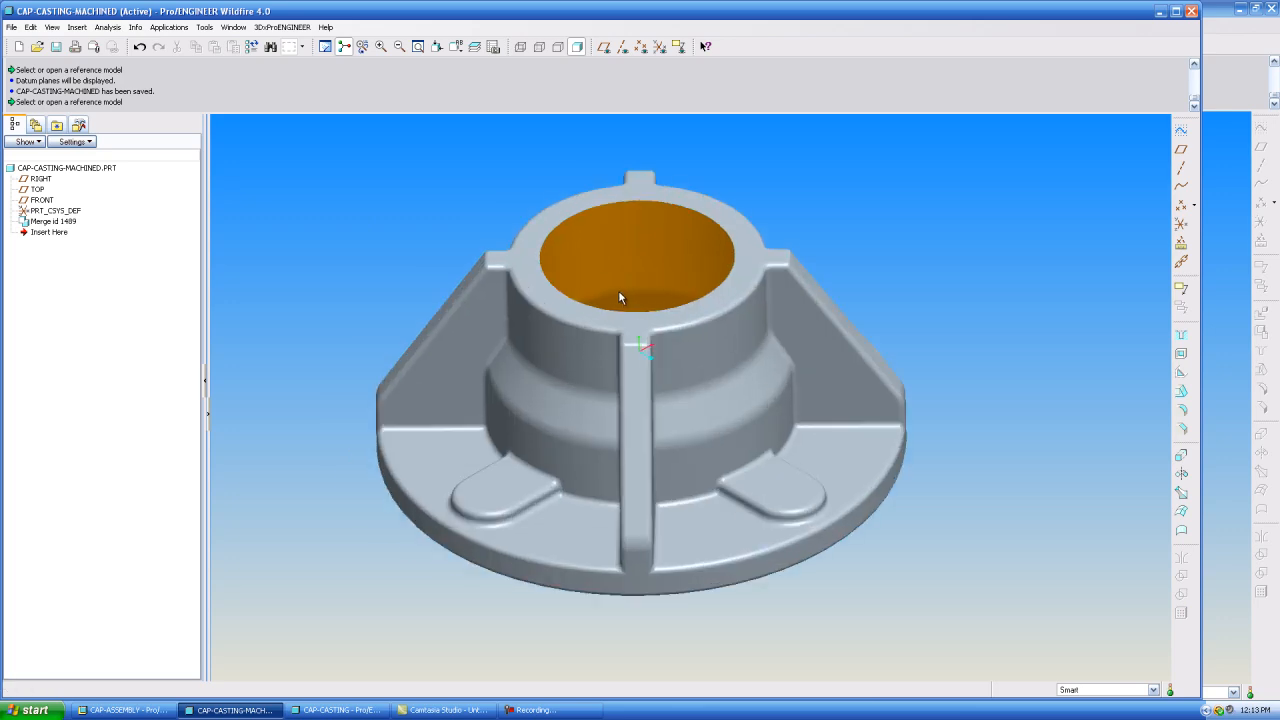
Step: Open the merge feature's base model, CAP-CASTING.PRT, and inspect the casting from several angles
{"action": "left_click", "coordinate": [57, 222]}
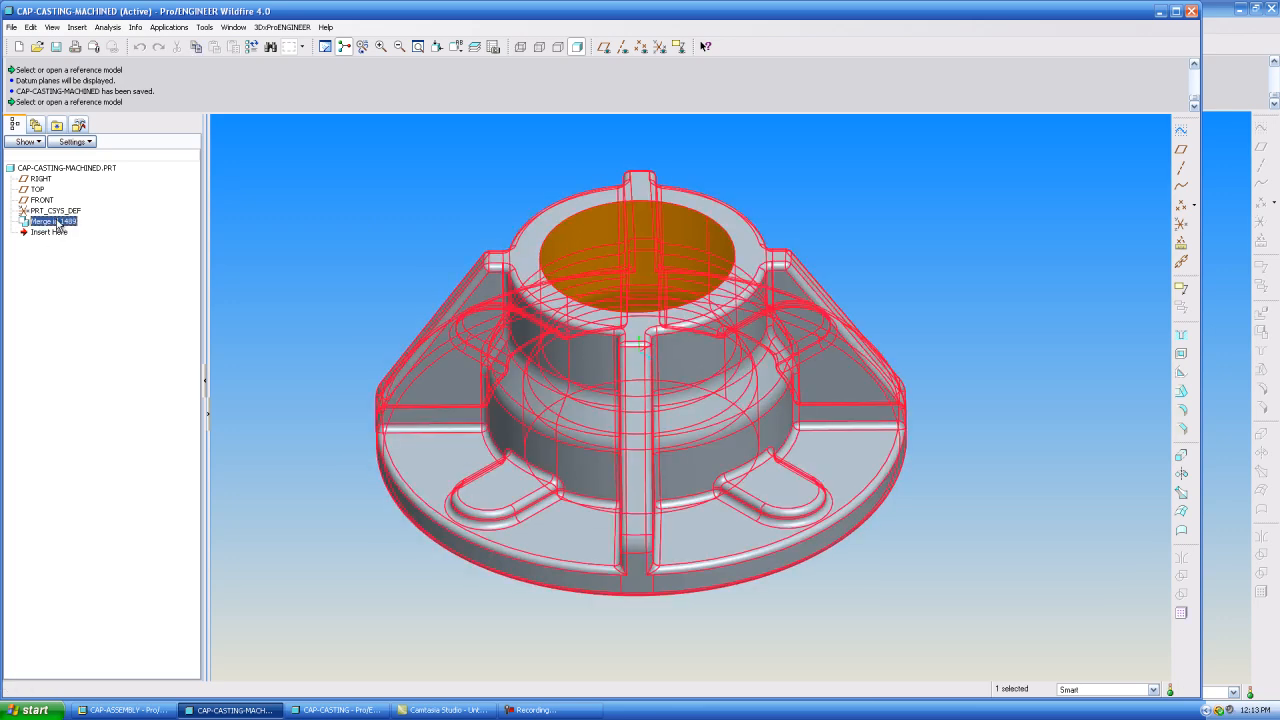
{"action": "right_click", "coordinate": [57, 224]}
{"action": "left_click", "coordinate": [80, 231]}
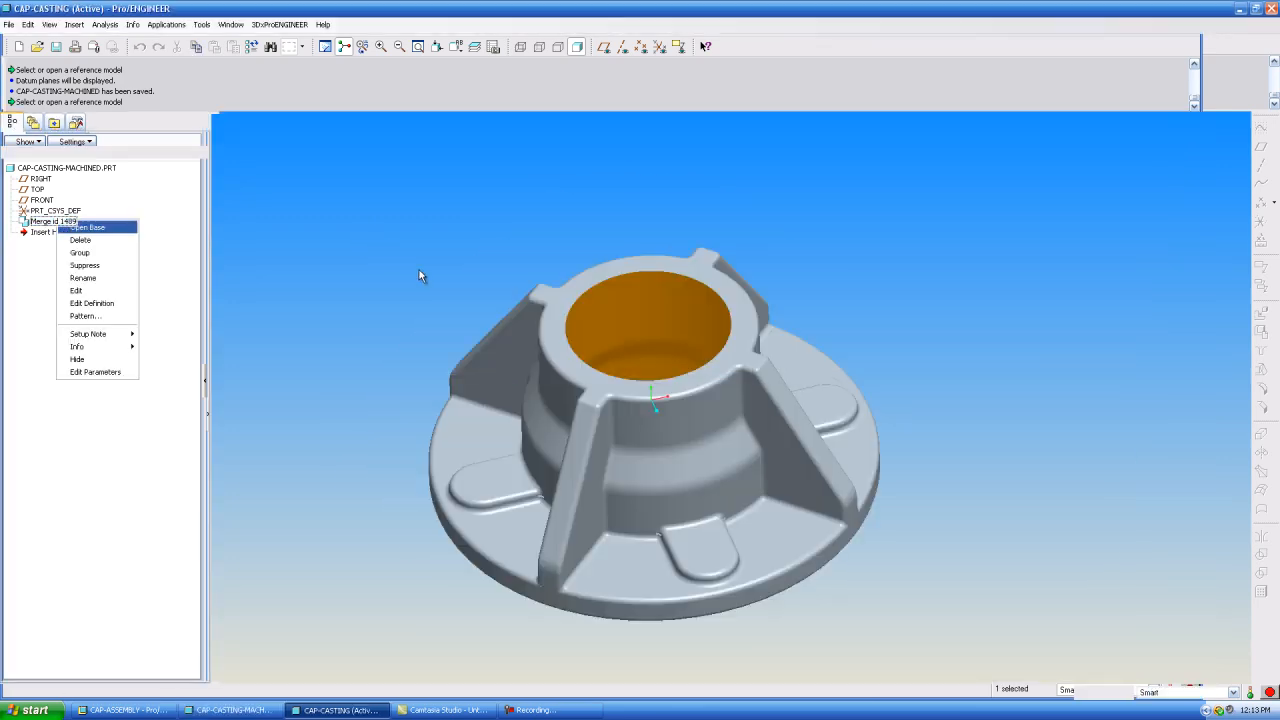
{"action": "middle_click_drag", "start_coordinate": [451, 263], "coordinate": [561, 361]}
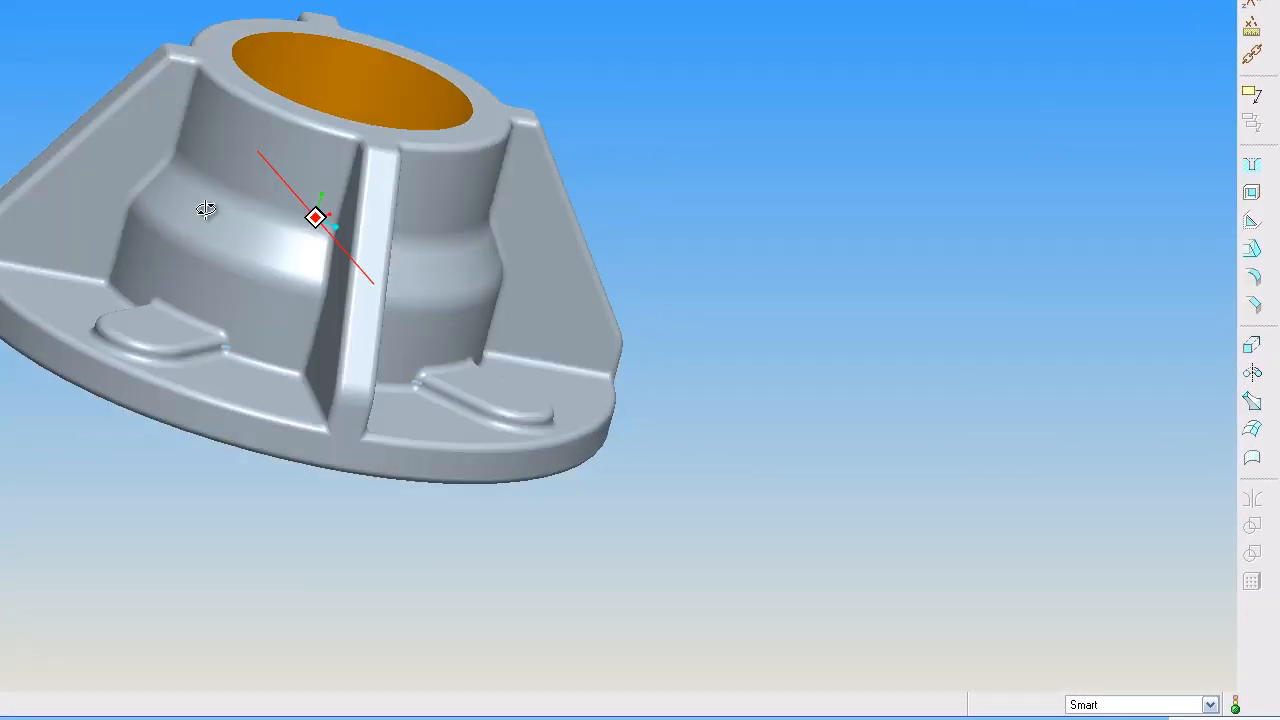
{"action": "middle_click_drag", "start_coordinate": [205, 208], "coordinate": [221, 178]}
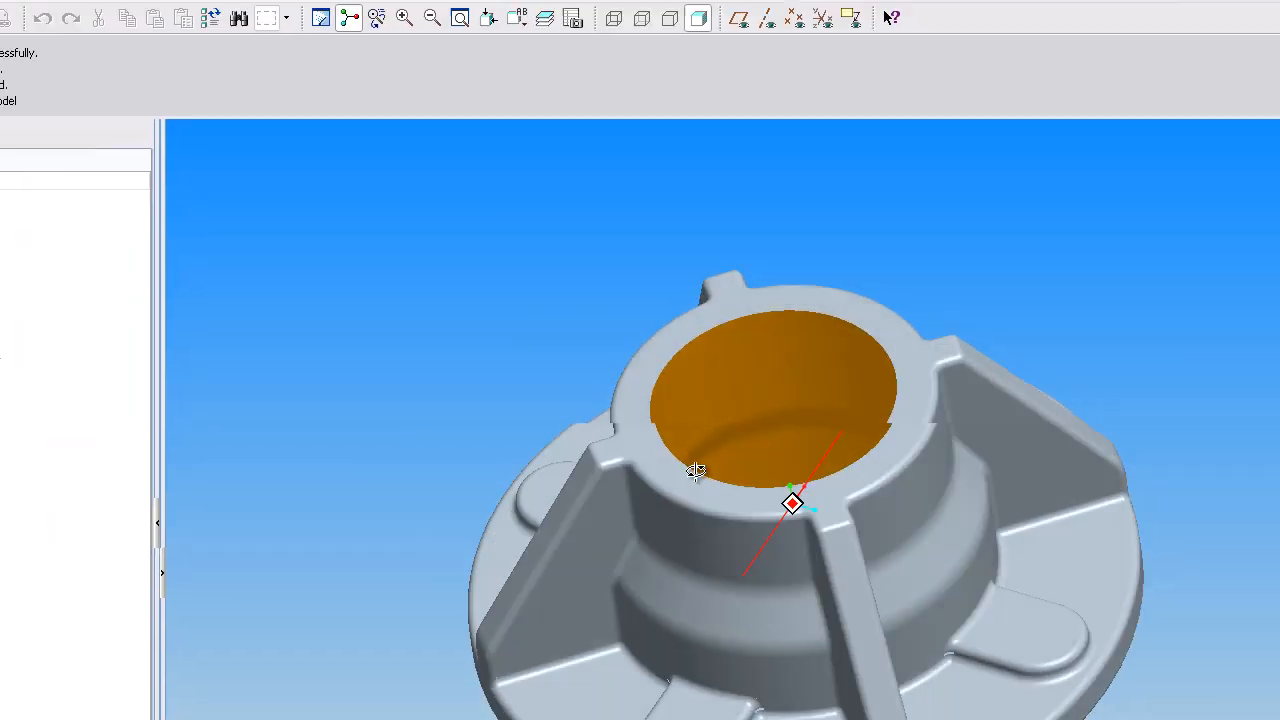
{"action": "middle_click_drag", "start_coordinate": [696, 471], "coordinate": [606, 409]}
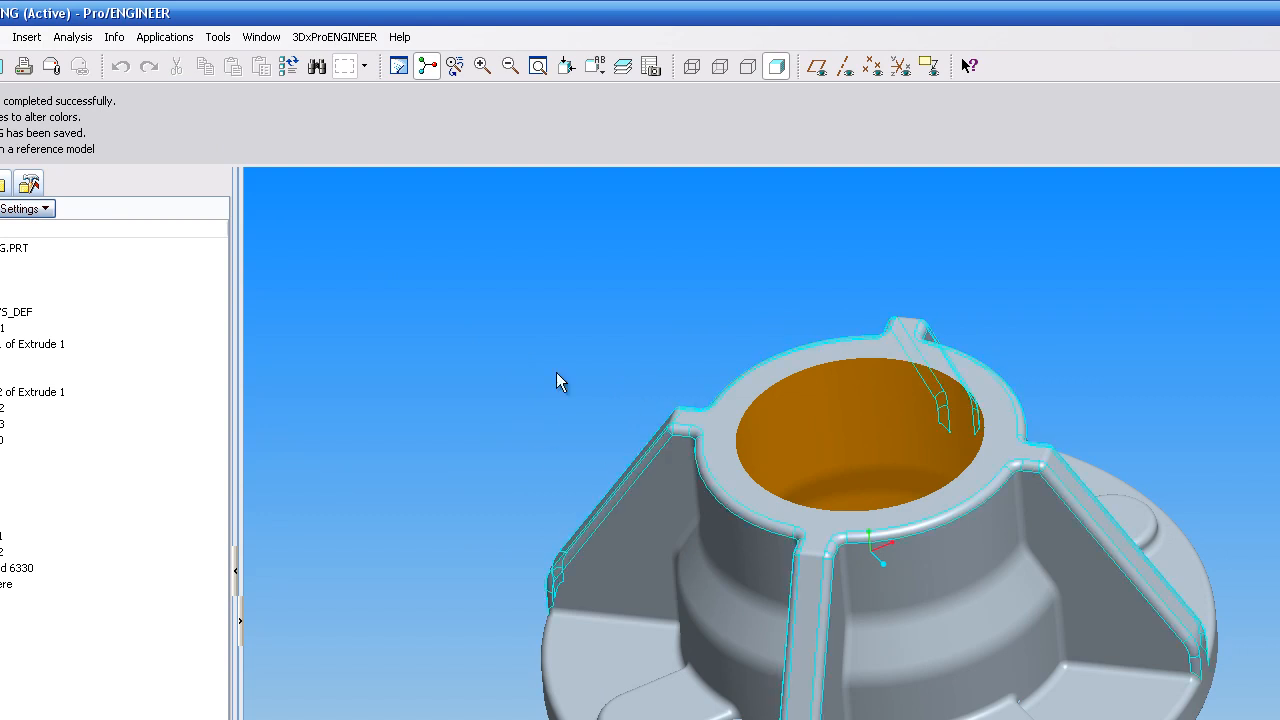
Step: Return to the CAP-ASSEMBLY.ASM window and highlight the CAP-CASTING-MACHINED.PRT component to check it
{"action": "left_click", "coordinate": [258, 40]}
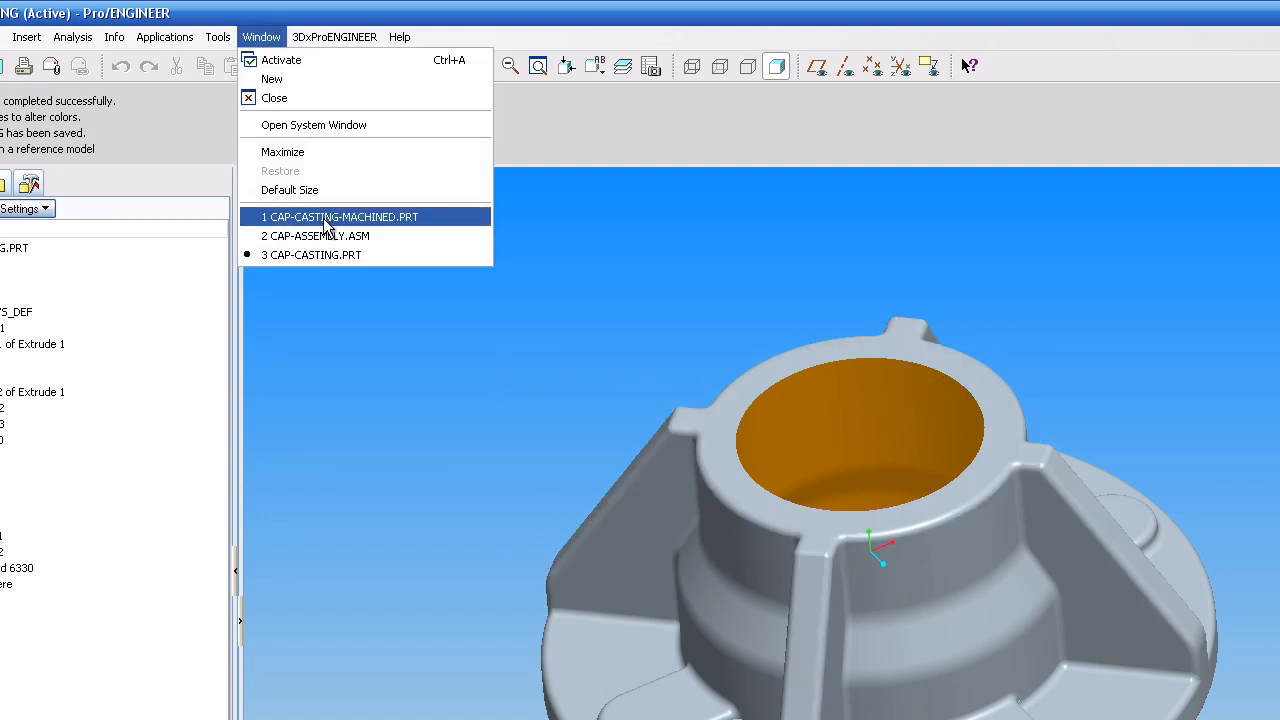
{"action": "left_click", "coordinate": [322, 236]}
{"action": "mouse_move", "coordinate": [508, 413]}
{"action": "middle_mouse_down"}
{"action": "mouse_move", "coordinate": [466, 449]}
{"action": "mouse_move", "coordinate": [494, 429]}
{"action": "mouse_move", "coordinate": [480, 420]}
{"action": "middle_mouse_up"}
{"action": "left_click", "coordinate": [59, 360]}
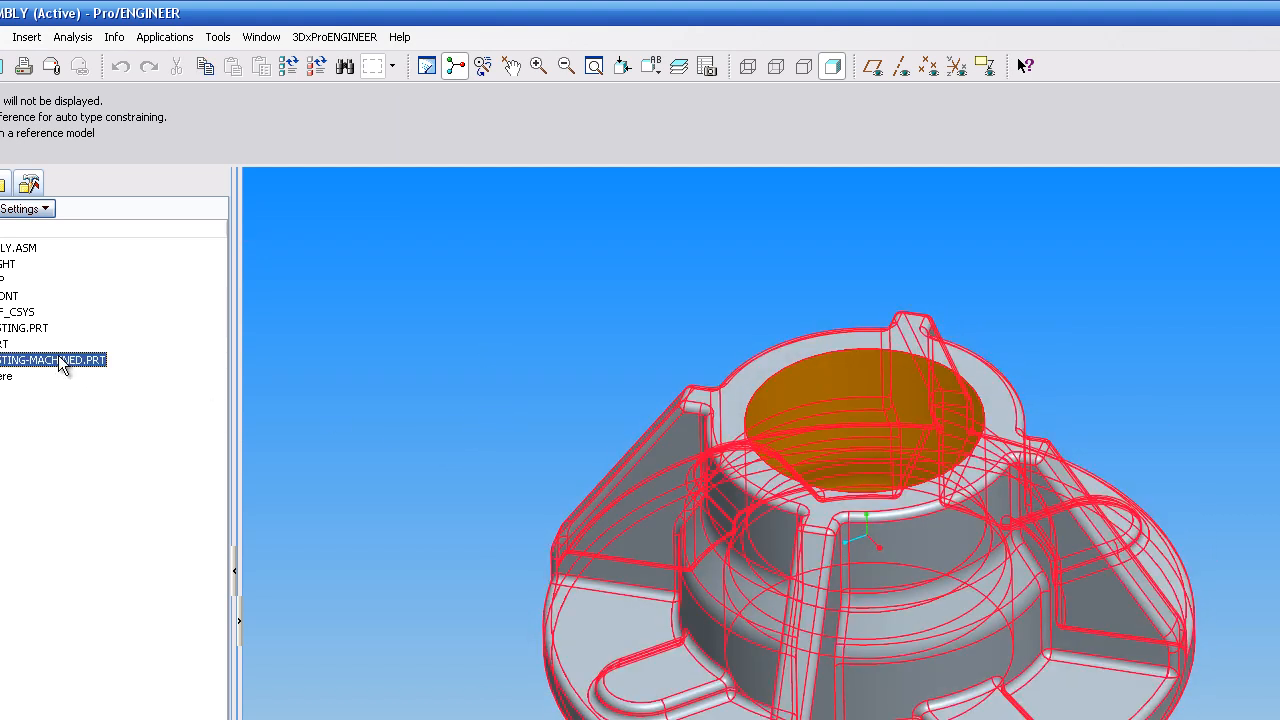
{"action": "left_click", "coordinate": [543, 323]}
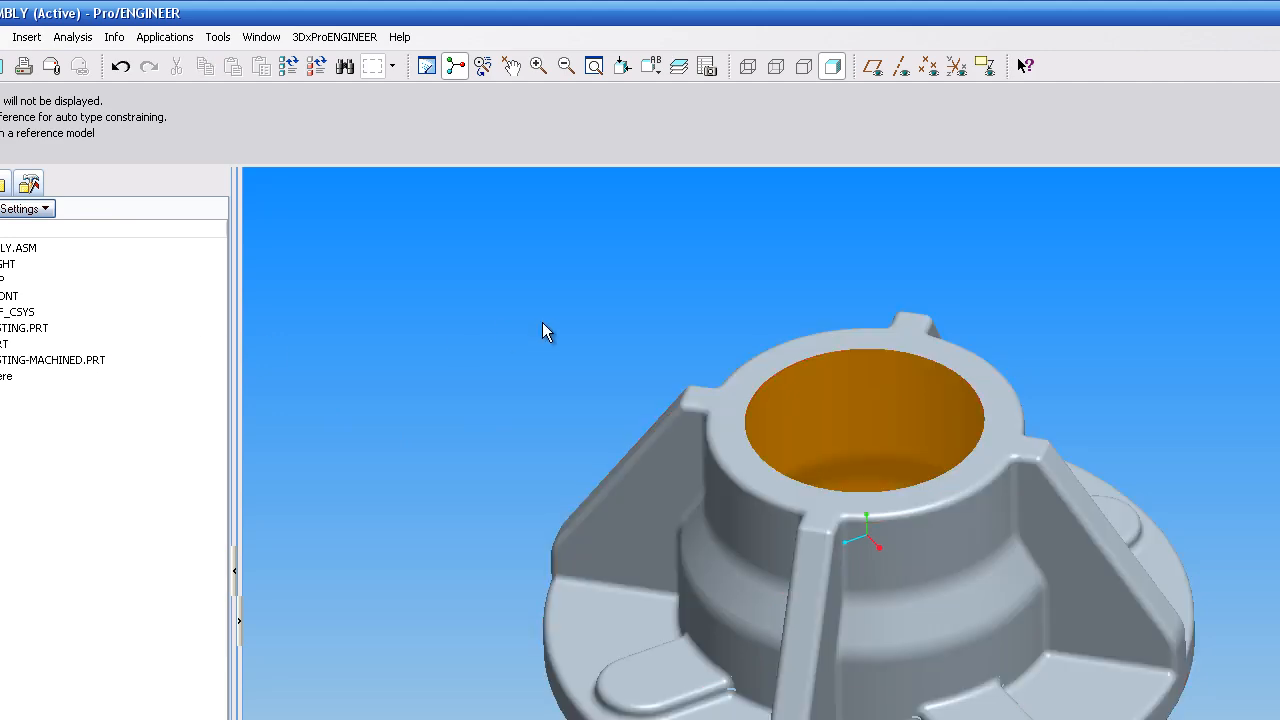
{"action": "left_click", "coordinate": [50, 362]}
{"action": "left_click", "coordinate": [397, 353]}
Step: Create an assembly layer named casting that contains the CAP-CASTING.PRT component
{"action": "left_click", "coordinate": [706, 66]}
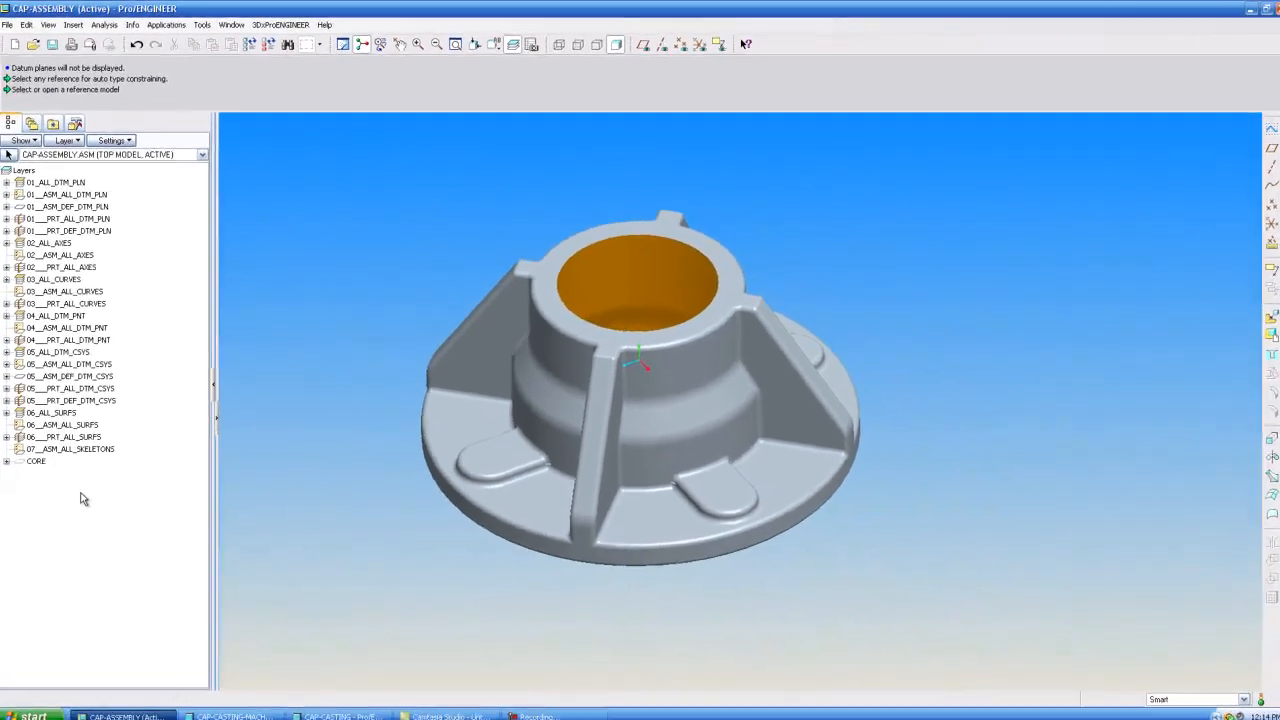
{"action": "right_click", "coordinate": [83, 498]}
{"action": "left_click", "coordinate": [118, 283]}
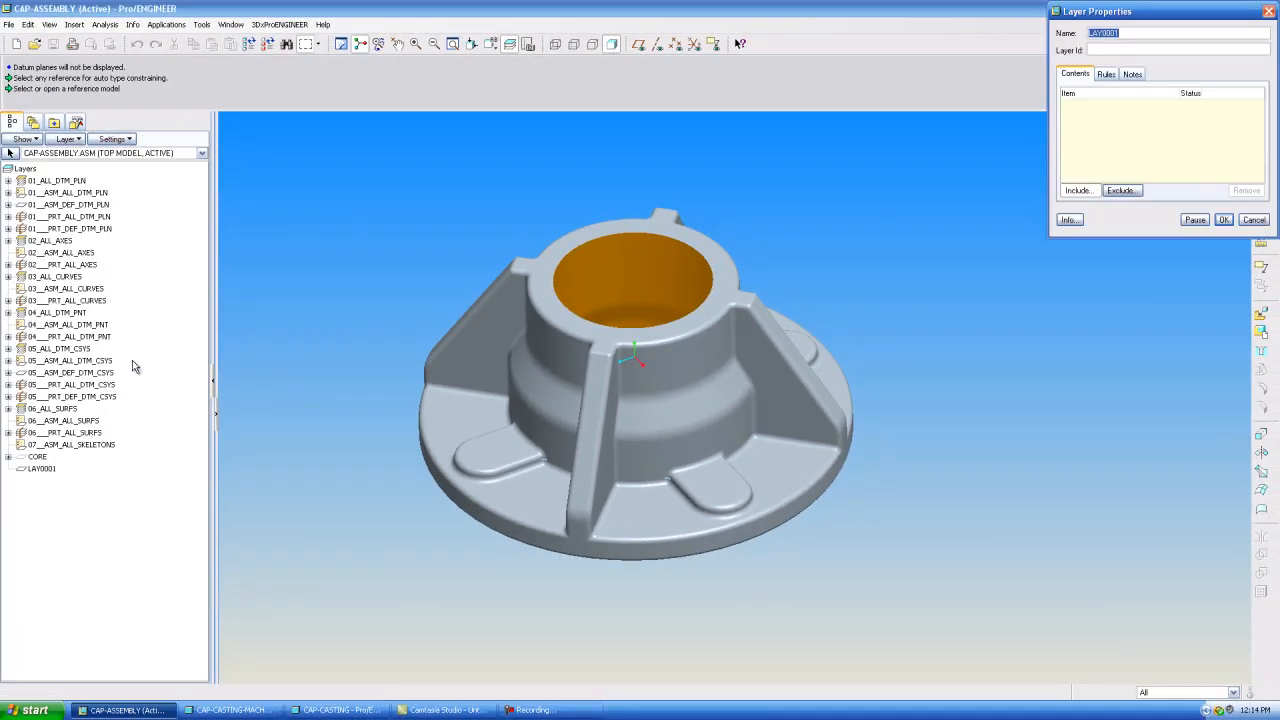
{"action": "type", "text": "casting"}
{"action": "left_click", "coordinate": [509, 44]}
{"action": "left_click", "coordinate": [58, 218]}
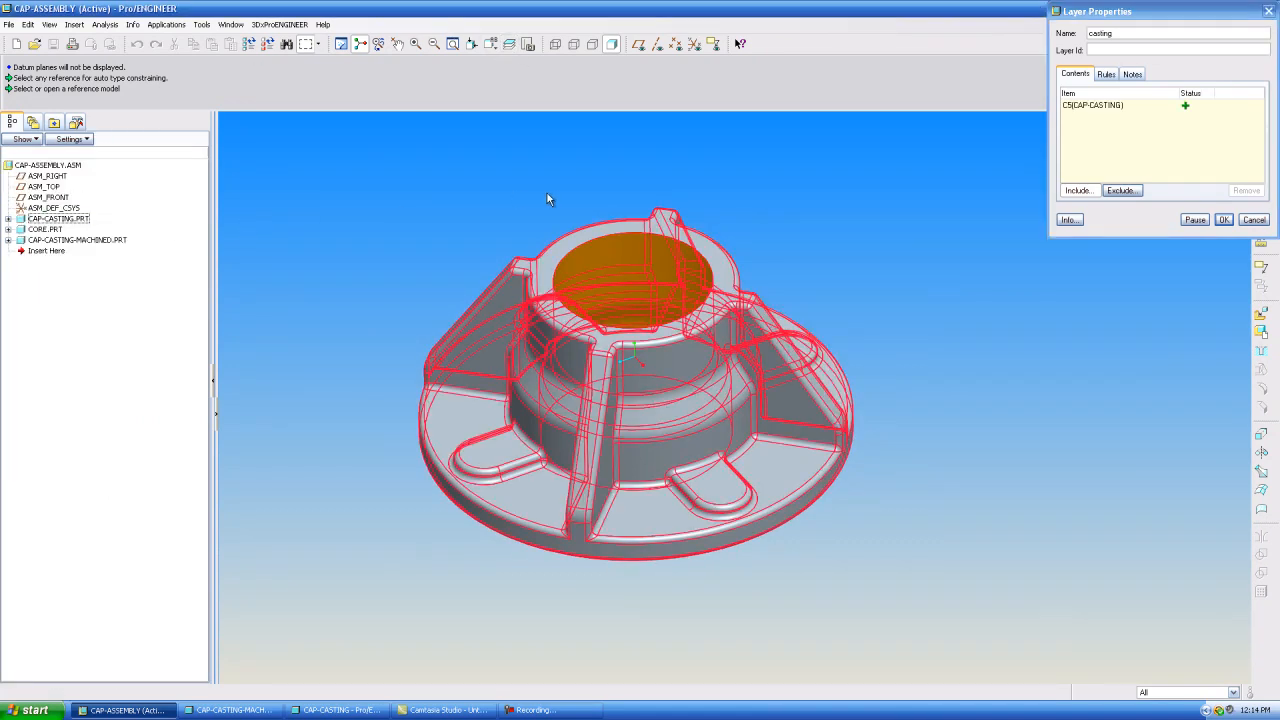
{"action": "left_click", "coordinate": [1224, 220]}
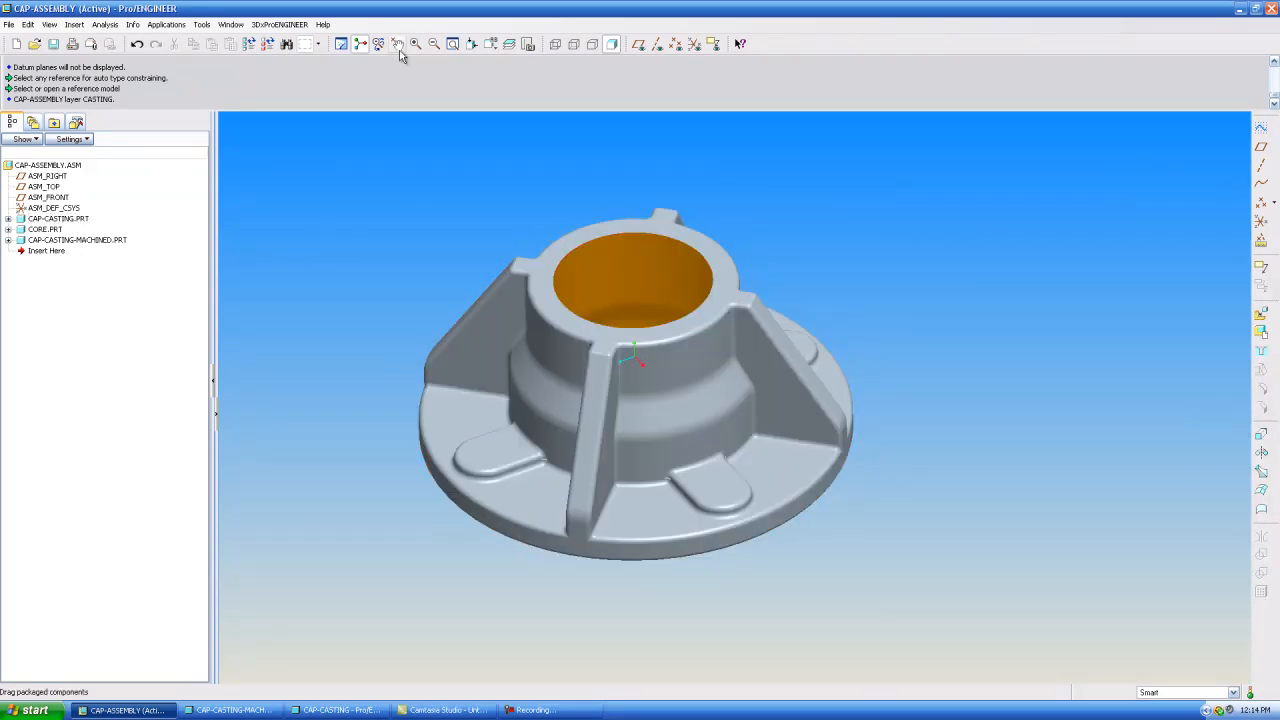
Step: Hide the CASTING layer, save the layer status, and return to the model tree
{"action": "left_click", "coordinate": [509, 44]}
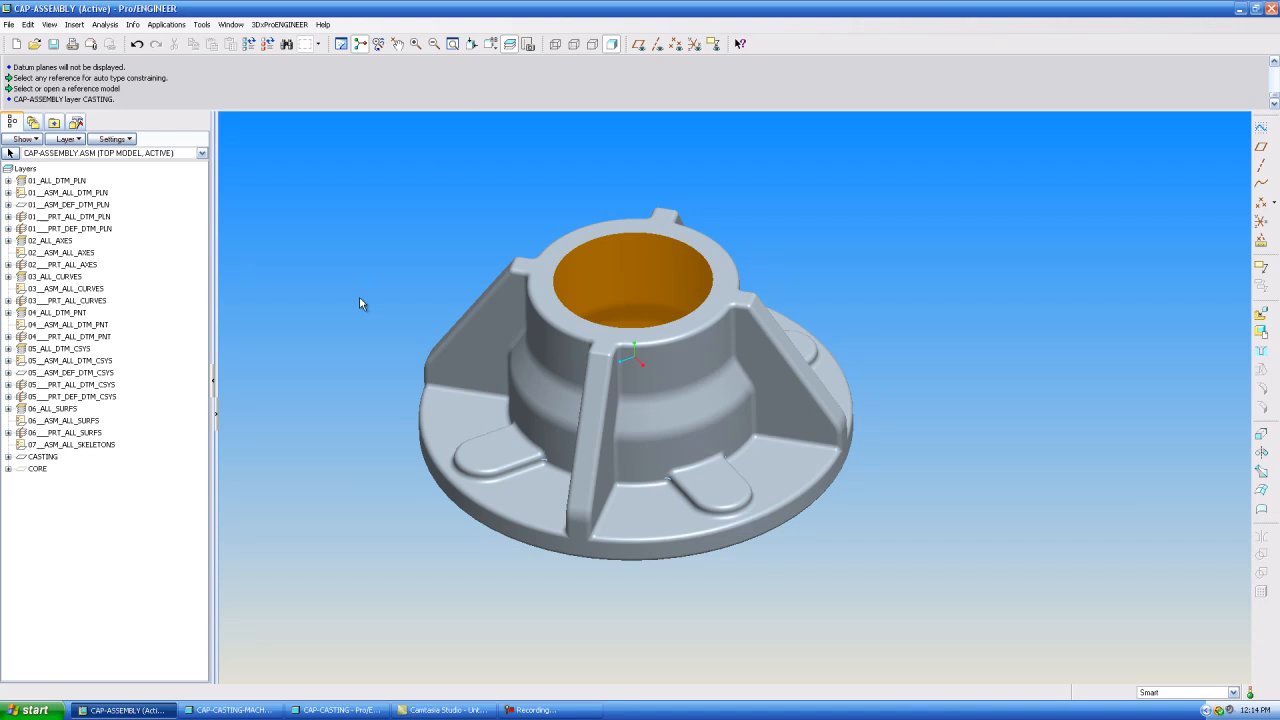
{"action": "left_click", "coordinate": [42, 457]}
{"action": "right_click", "coordinate": [40, 460]}
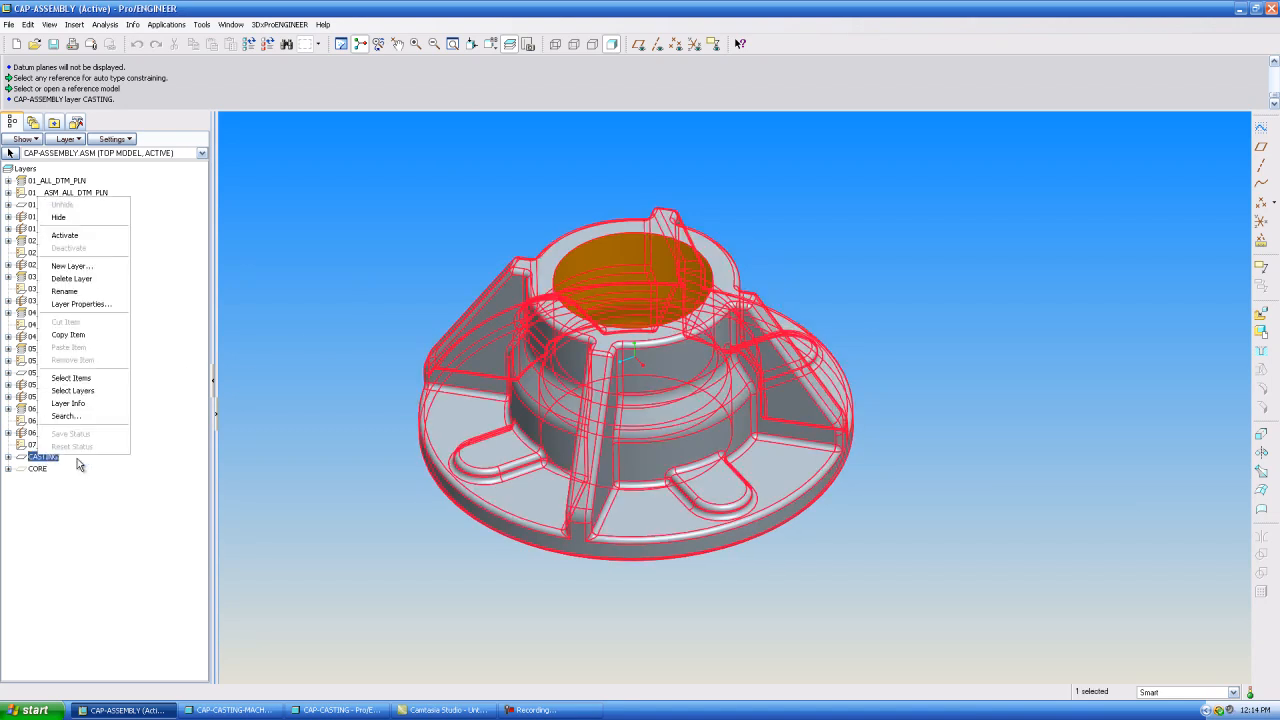
{"action": "left_click", "coordinate": [84, 218]}
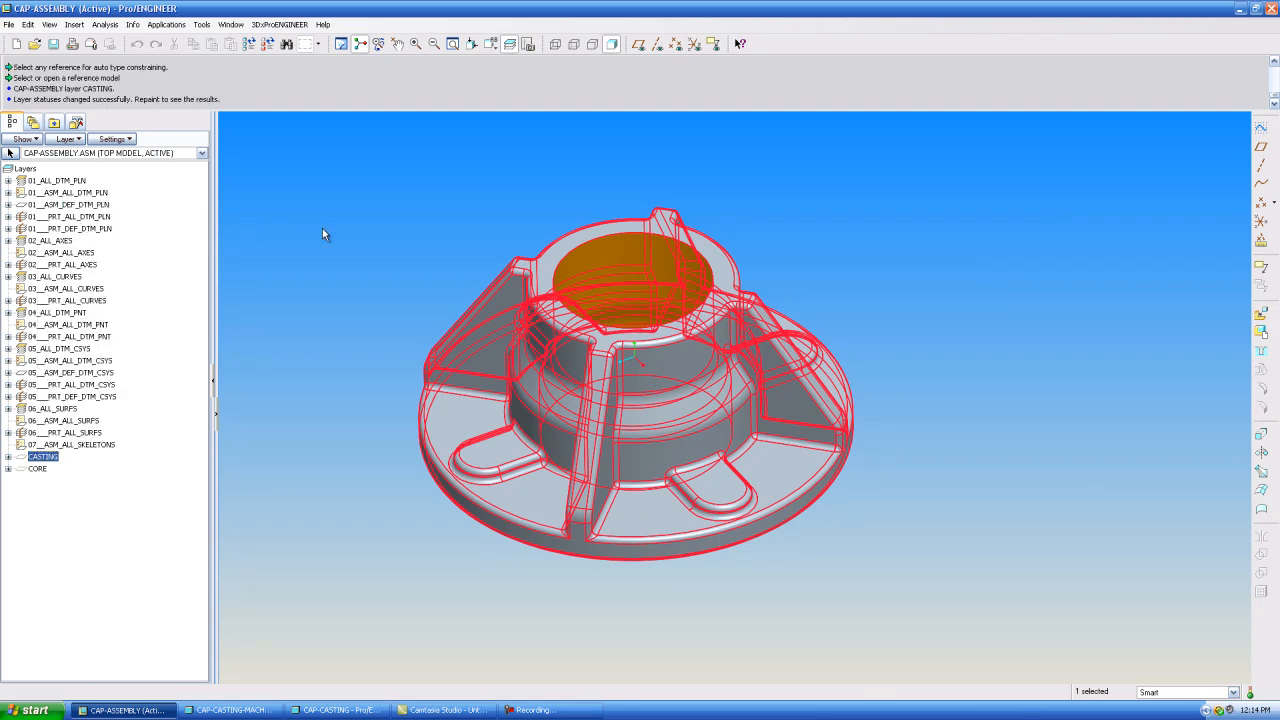
{"action": "right_click", "coordinate": [74, 516]}
{"action": "left_click", "coordinate": [112, 497]}
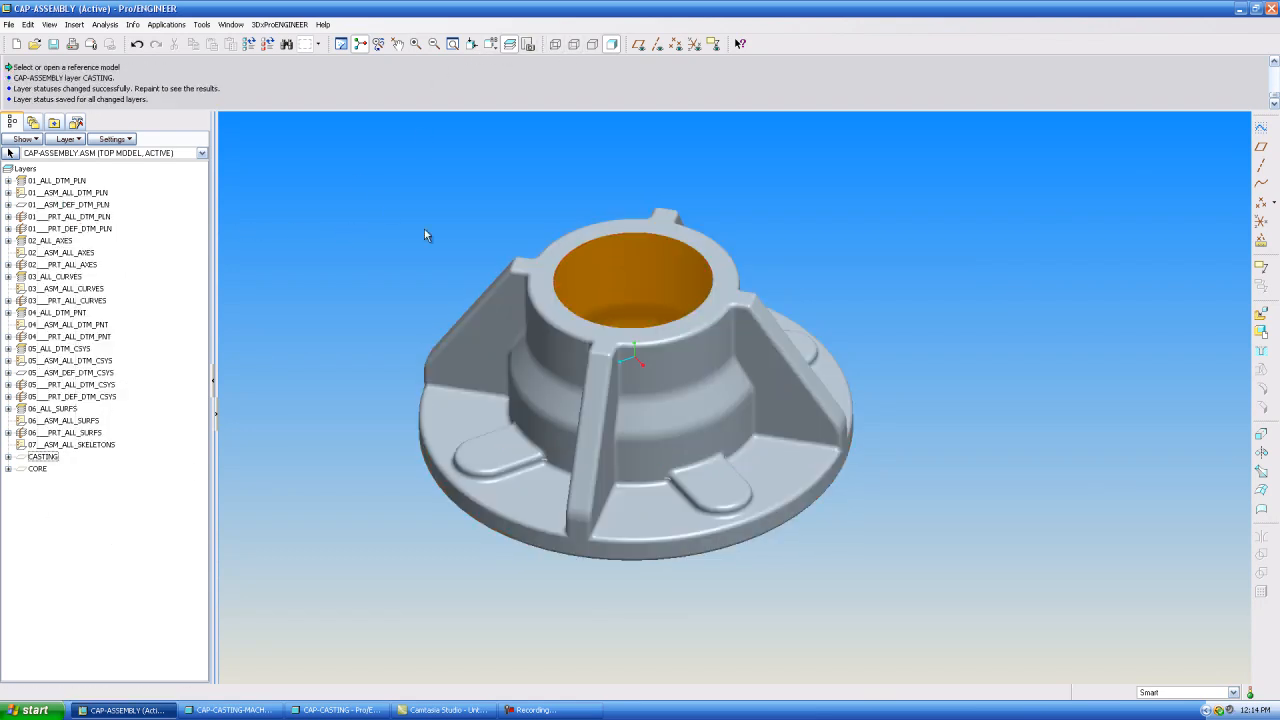
{"action": "left_click", "coordinate": [509, 44]}
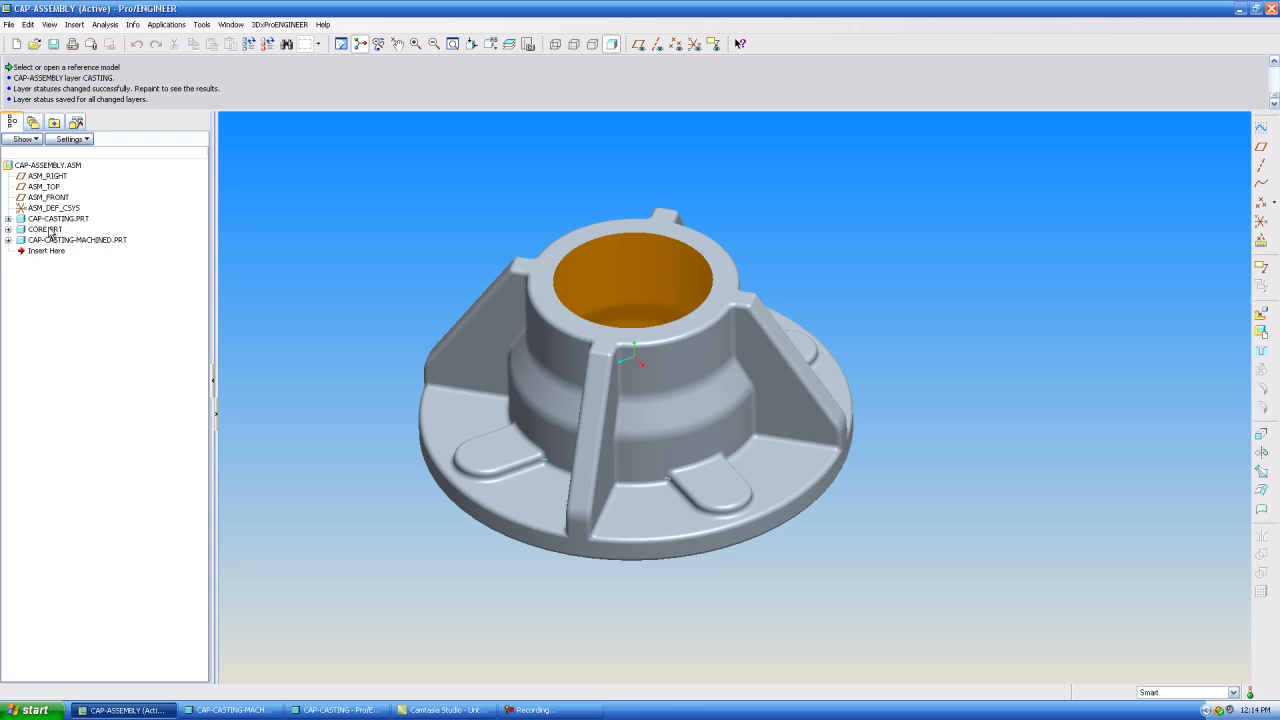
Step: Open CAP-CASTING-MACHINED.PRT in its own window to work on the part
{"action": "middle_click_drag", "start_coordinate": [552, 312], "coordinate": [656, 400]}
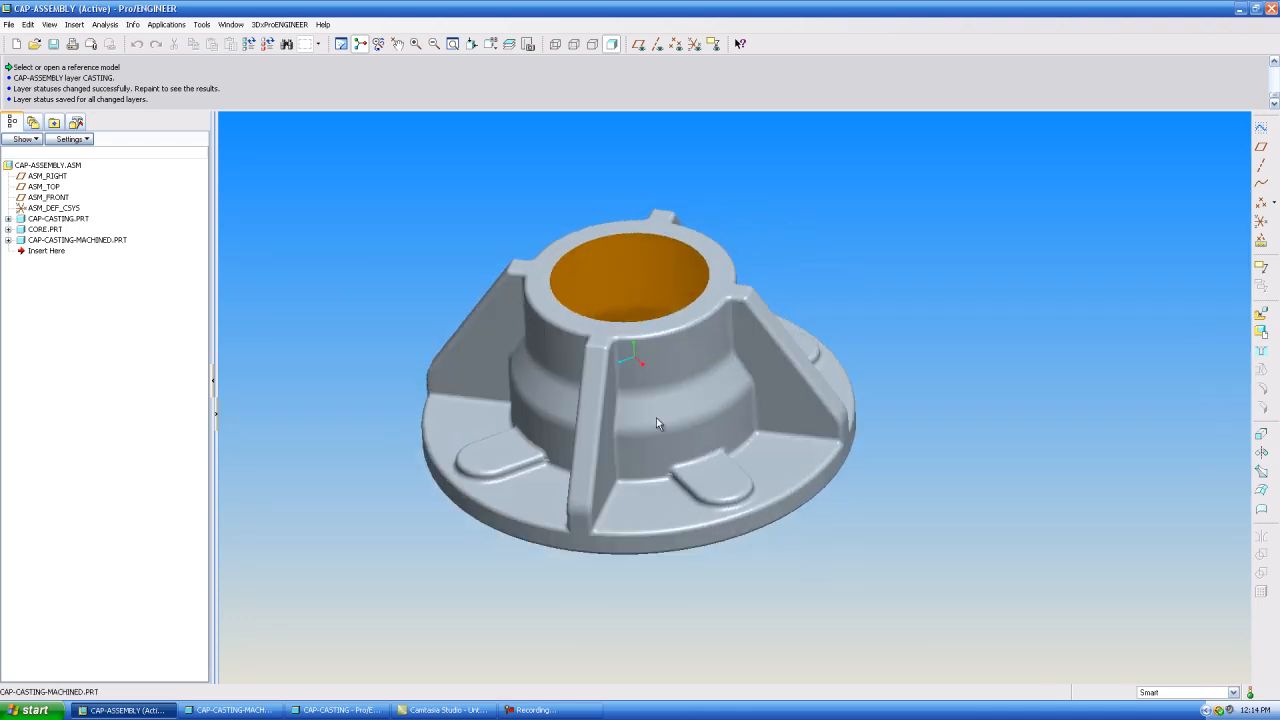
{"action": "left_click", "coordinate": [99, 241]}
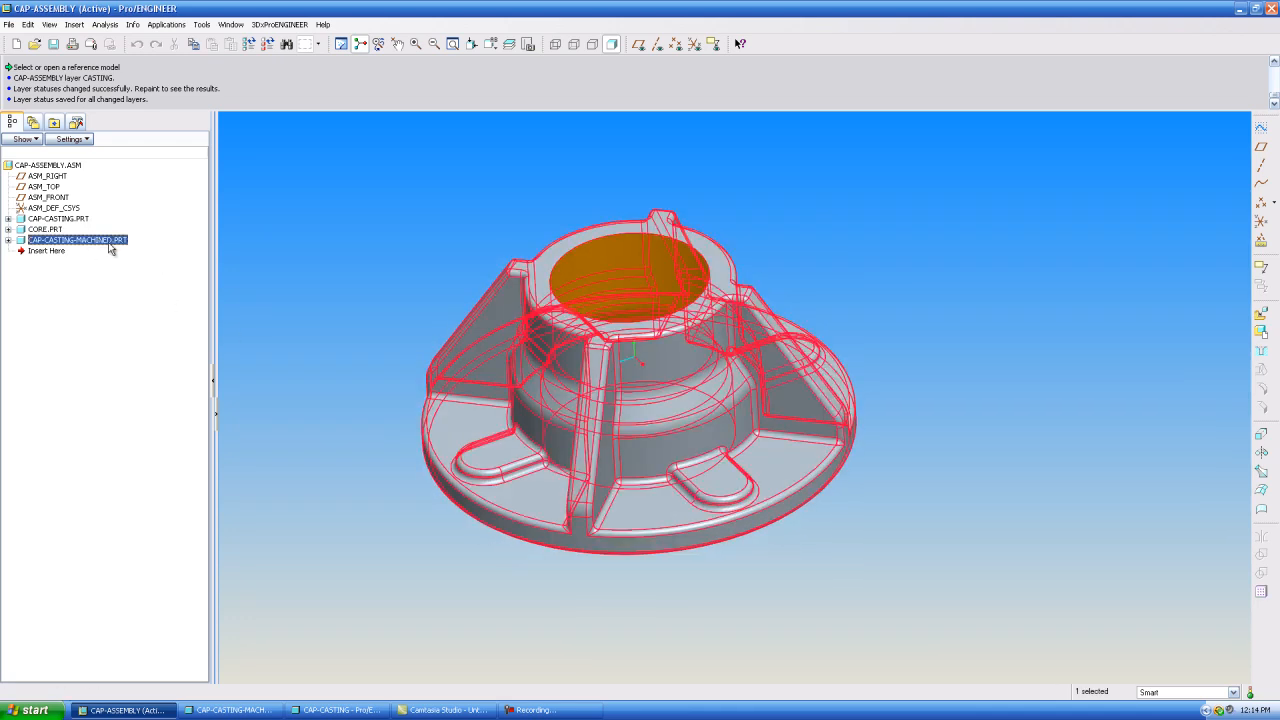
{"action": "right_click", "coordinate": [110, 249]}
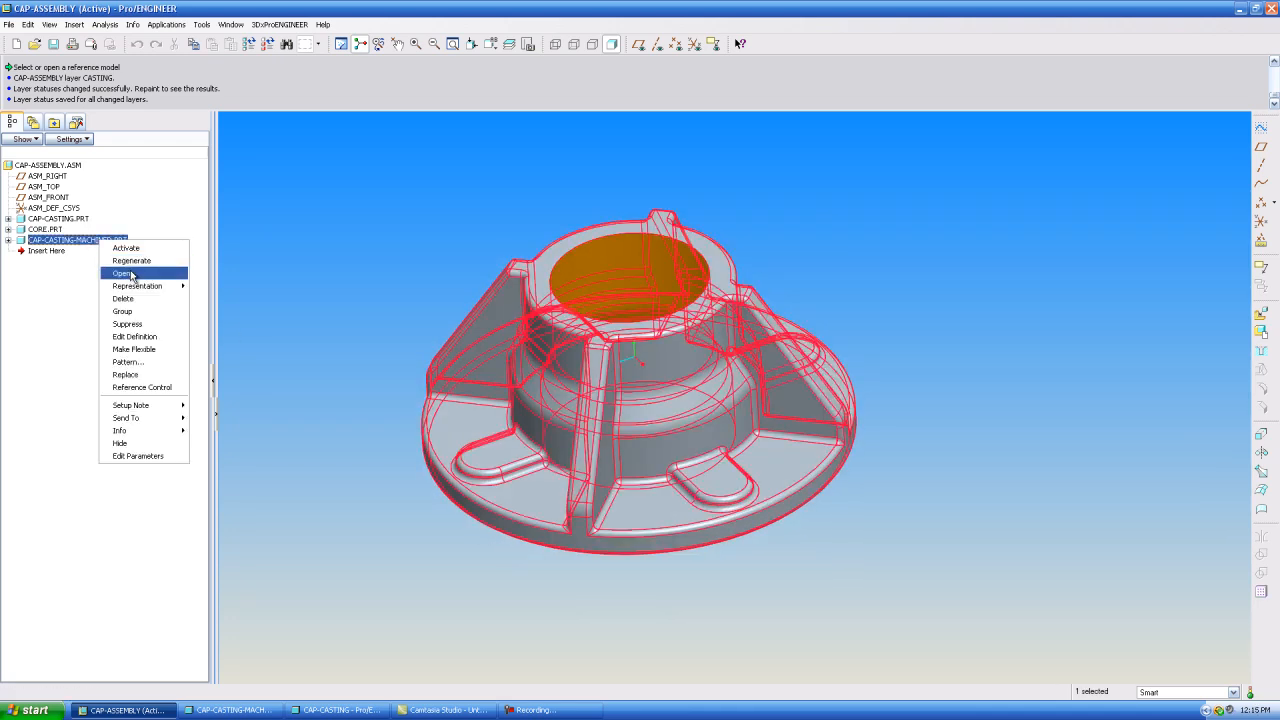
{"action": "left_click", "coordinate": [122, 273]}
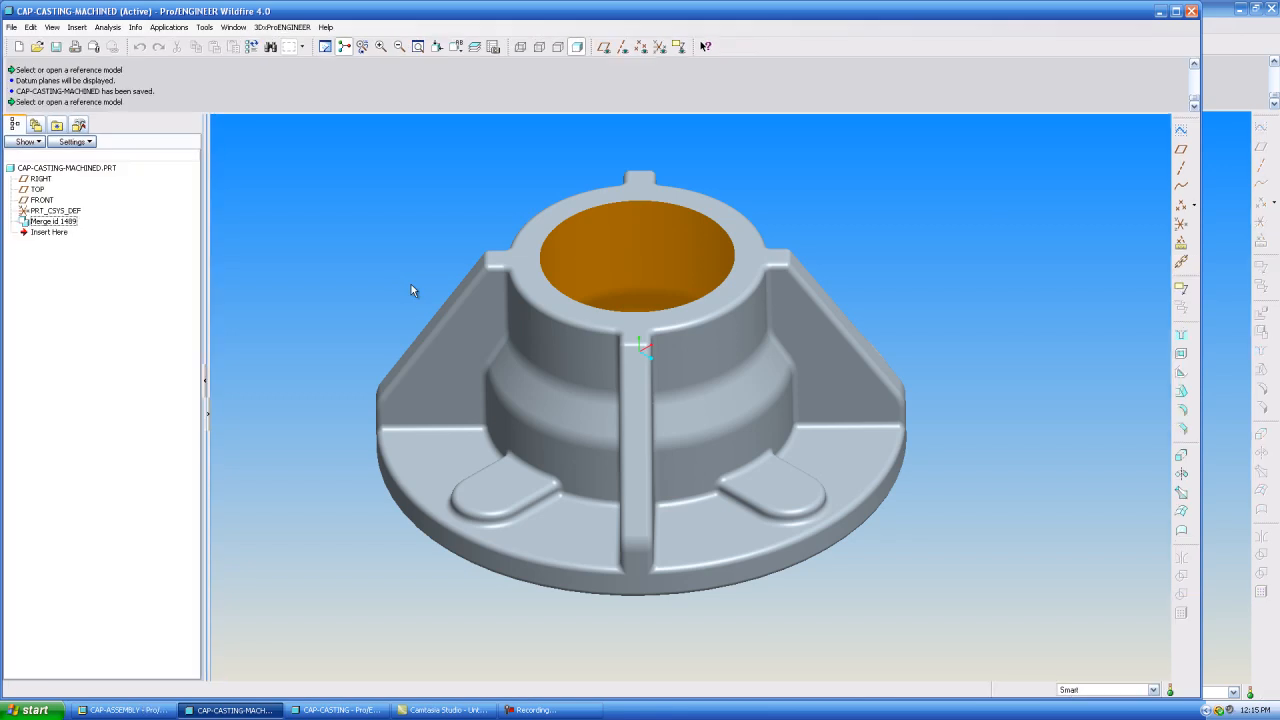
Step: Start an Extrude feature with its sketch on the top face of a rounded flange pad, referenced to the RIGHT datum plane
{"action": "left_click", "coordinate": [1180, 454]}
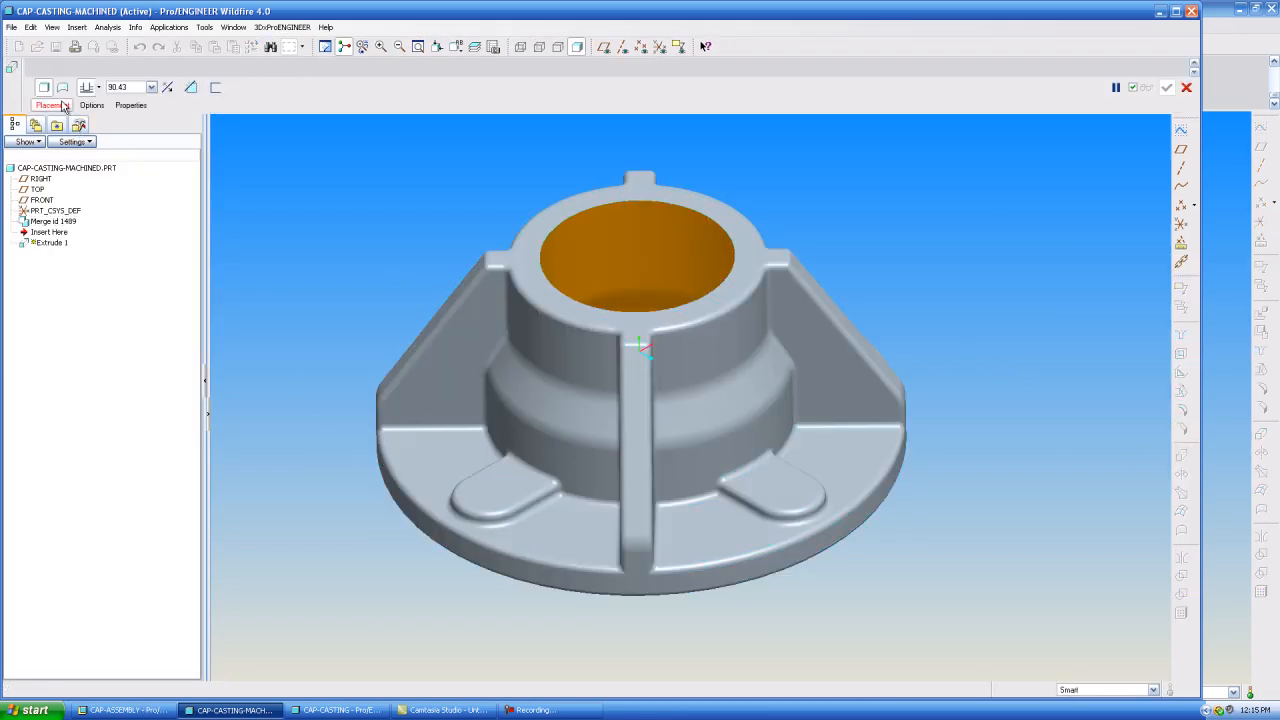
{"action": "left_click", "coordinate": [52, 105]}
{"action": "left_click", "coordinate": [153, 143]}
{"action": "left_click", "coordinate": [490, 497]}
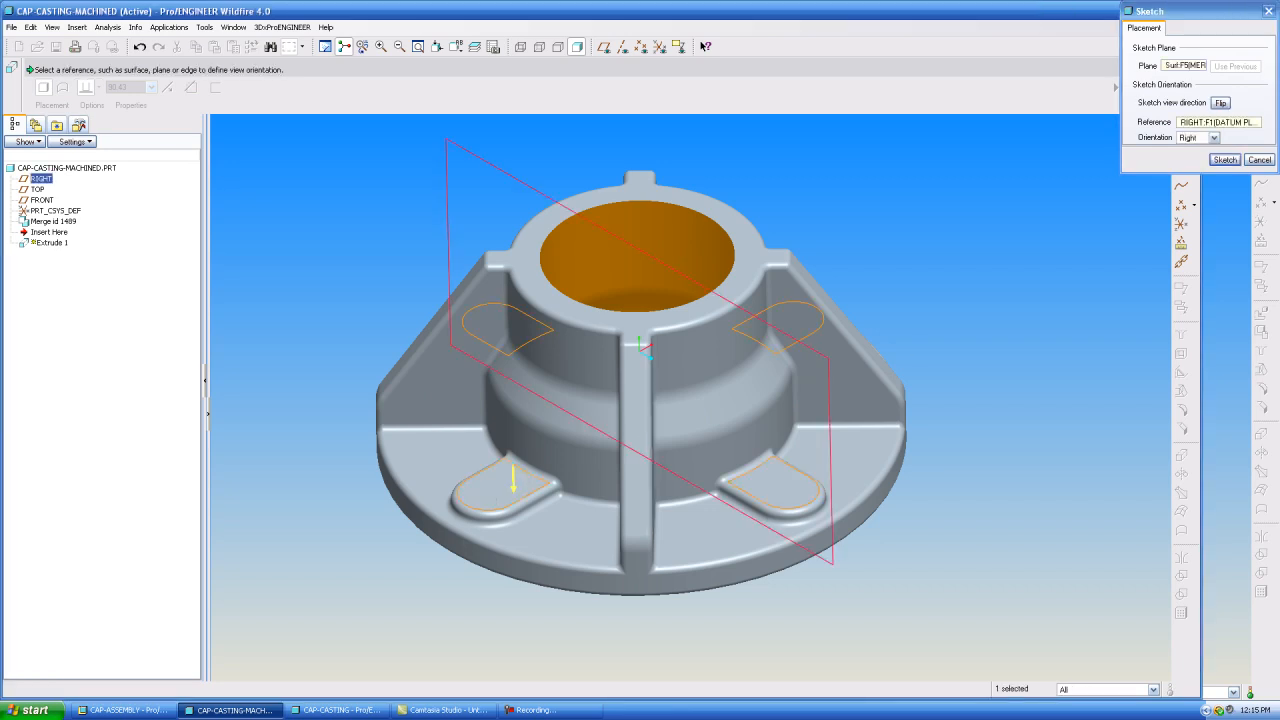
{"action": "middle_click", "coordinate": [891, 354]}
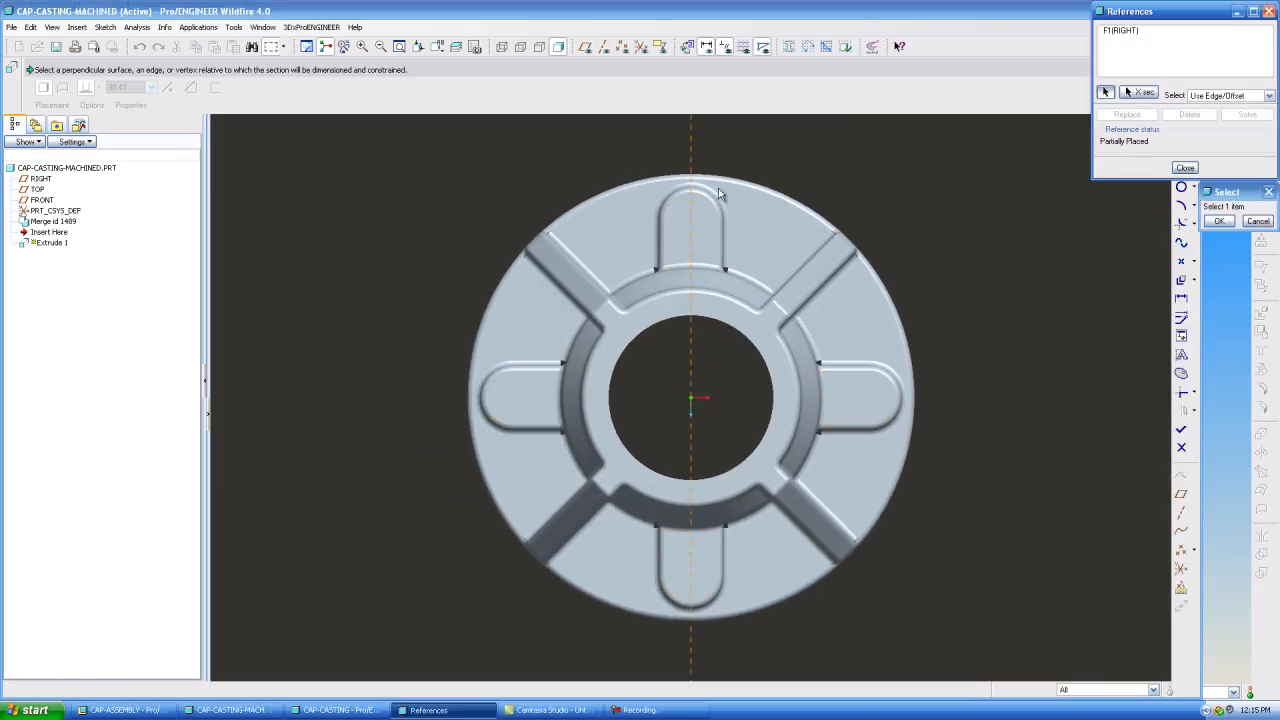
Step: Add the rounded end surfaces of all four flange pads as sketch references
{"action": "left_click", "coordinate": [711, 192]}
{"action": "left_click", "coordinate": [902, 390]}
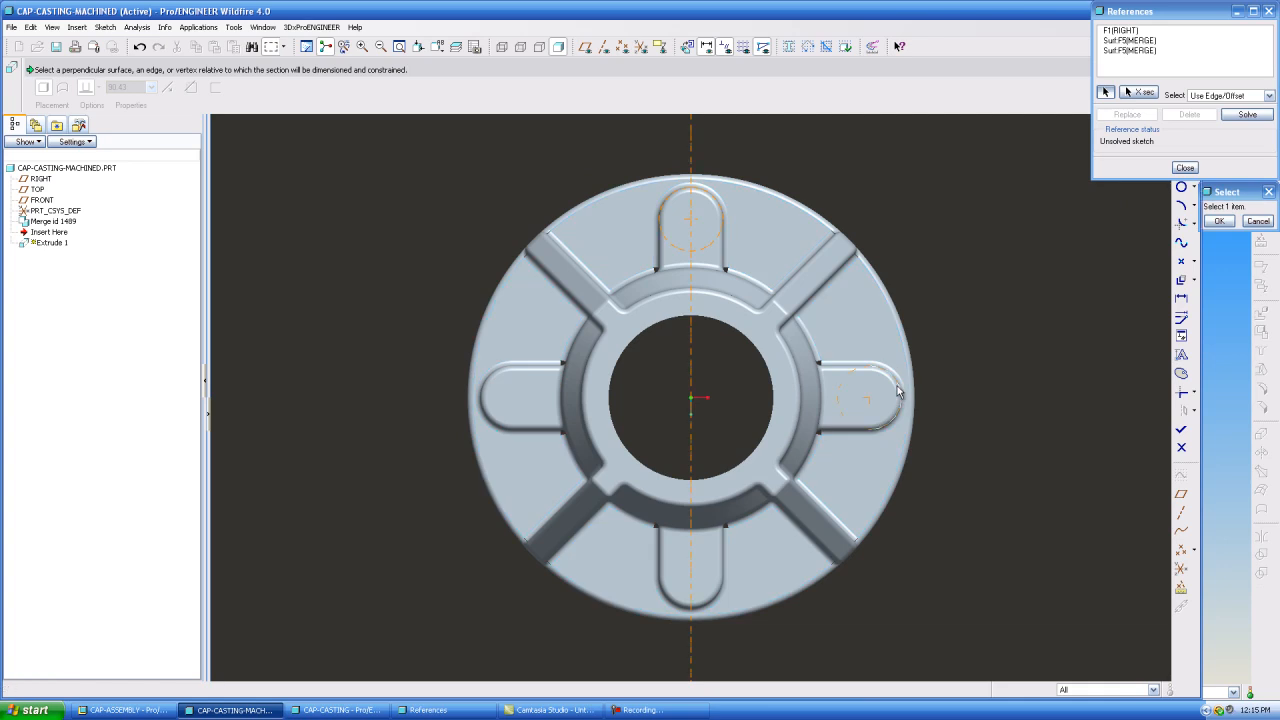
{"action": "left_click", "coordinate": [700, 608]}
{"action": "left_click", "coordinate": [485, 383]}
{"action": "left_click", "coordinate": [1185, 167]}
Step: Draw four circles centred on the flange pads' rounded ends, each snapped to match its pad's end radius
{"action": "left_click", "coordinate": [1181, 187]}
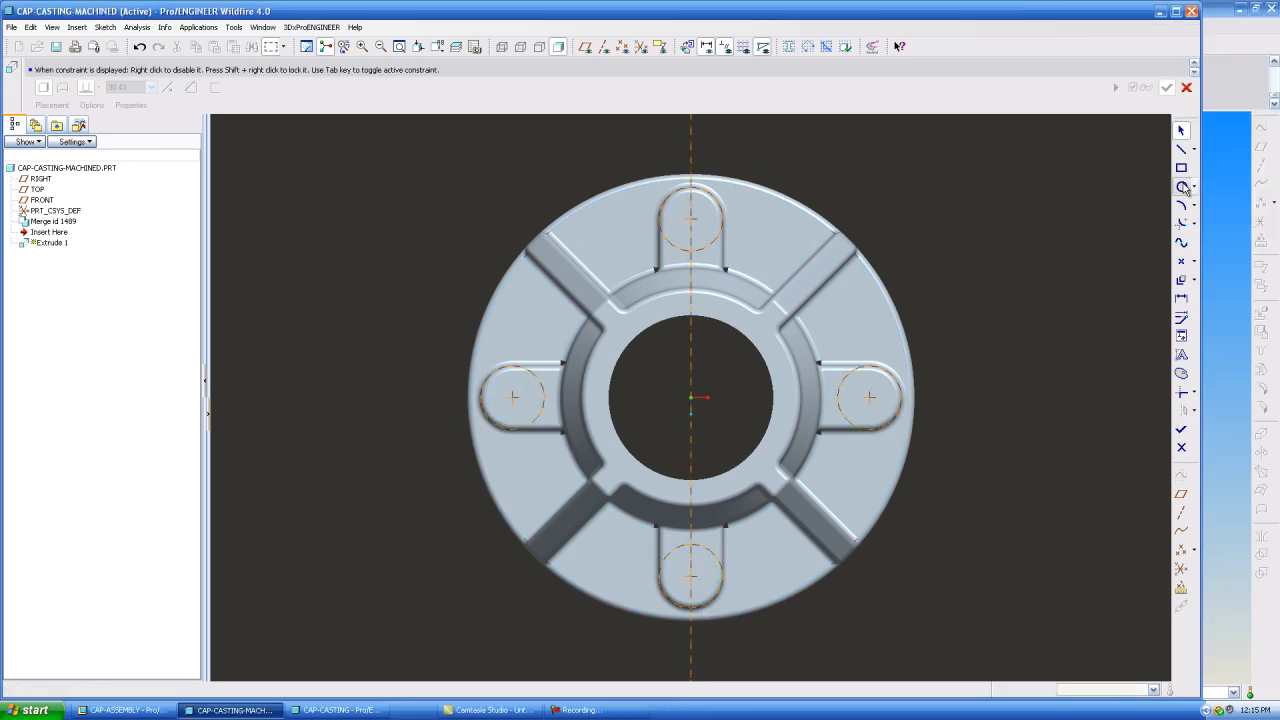
{"action": "left_click", "coordinate": [691, 220]}
{"action": "left_click", "coordinate": [693, 188]}
{"action": "left_click", "coordinate": [869, 398]}
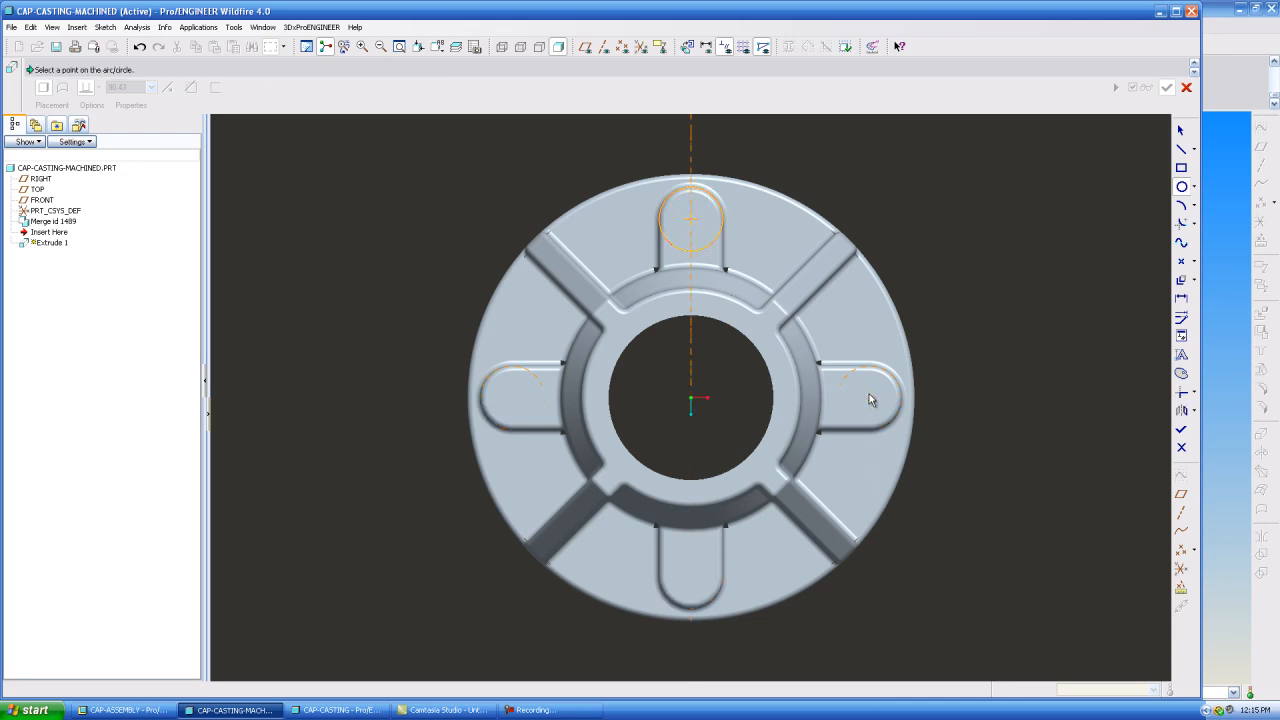
{"action": "left_click", "coordinate": [902, 398]}
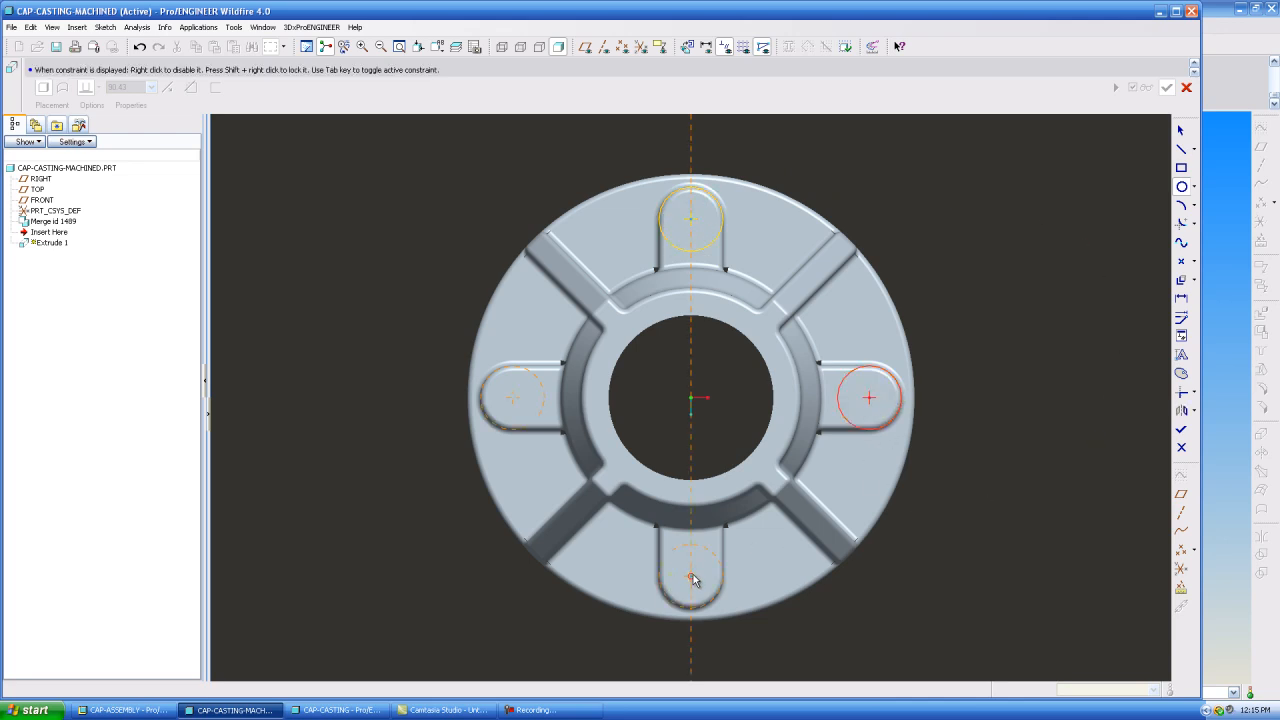
{"action": "left_click", "coordinate": [691, 576]}
{"action": "left_click", "coordinate": [706, 552]}
{"action": "left_click", "coordinate": [512, 397]}
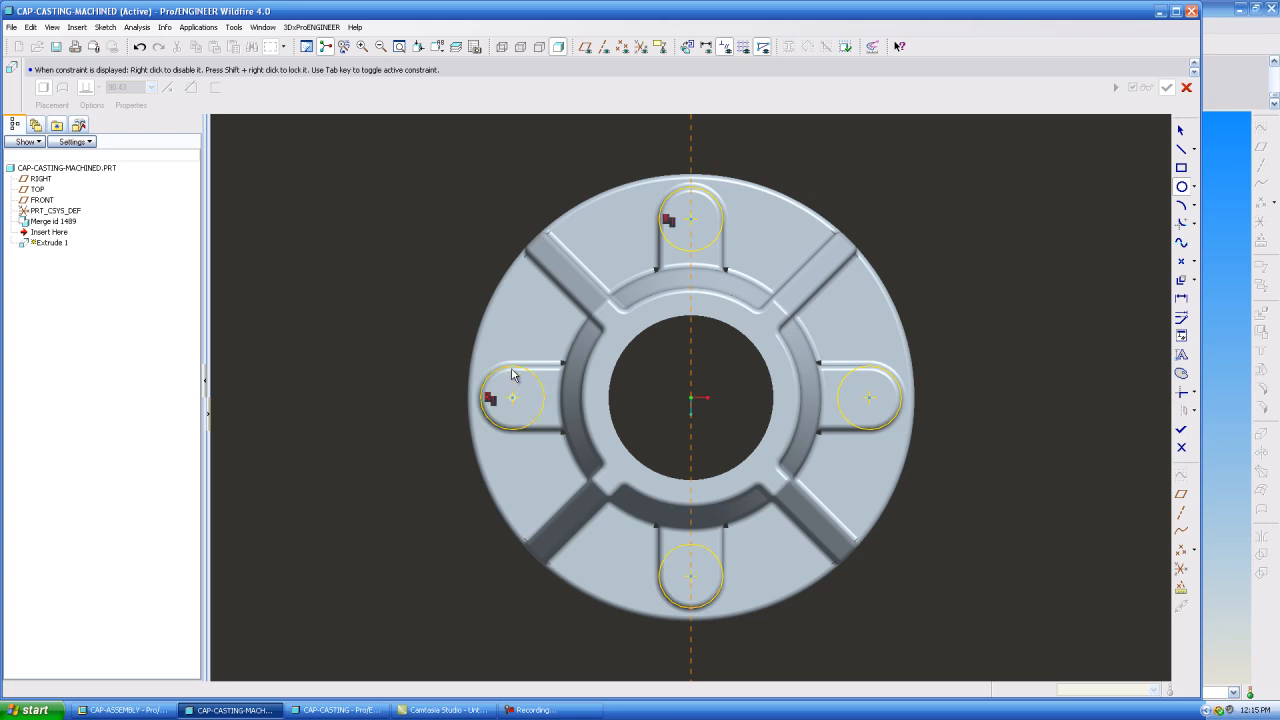
{"action": "left_click", "coordinate": [482, 397]}
{"action": "left_click", "coordinate": [1180, 131]}
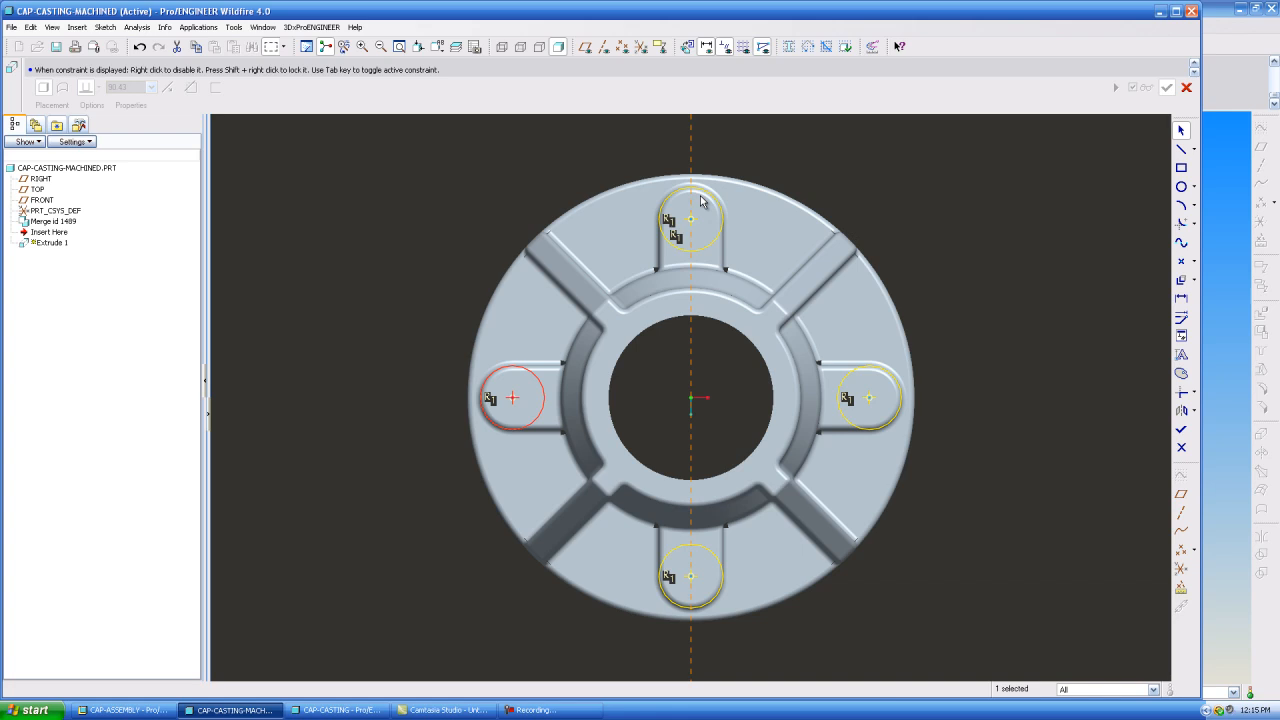
{"action": "left_click", "coordinate": [839, 185]}
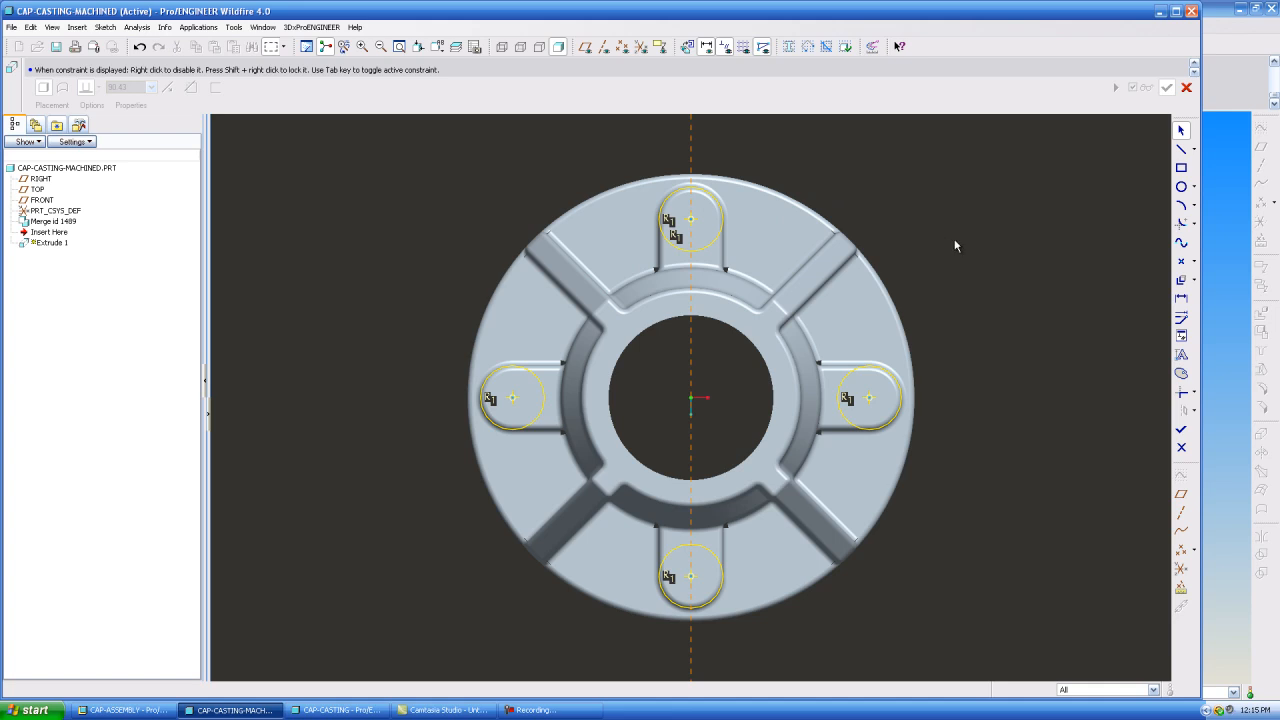
Step: Display the datum planes, delete the four merged-surface references, and add the FRONT plane as a sketch reference
{"action": "left_click", "coordinate": [586, 46]}
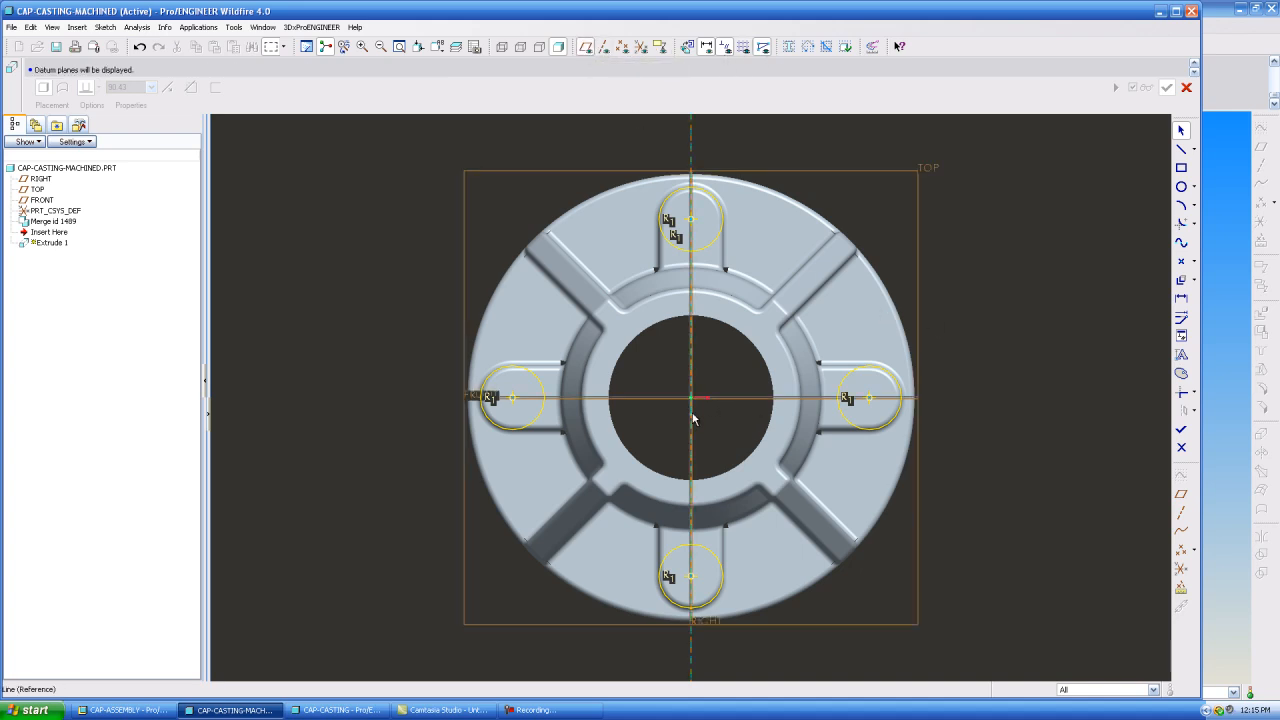
{"action": "left_click", "coordinate": [104, 28]}
{"action": "left_click", "coordinate": [111, 75]}
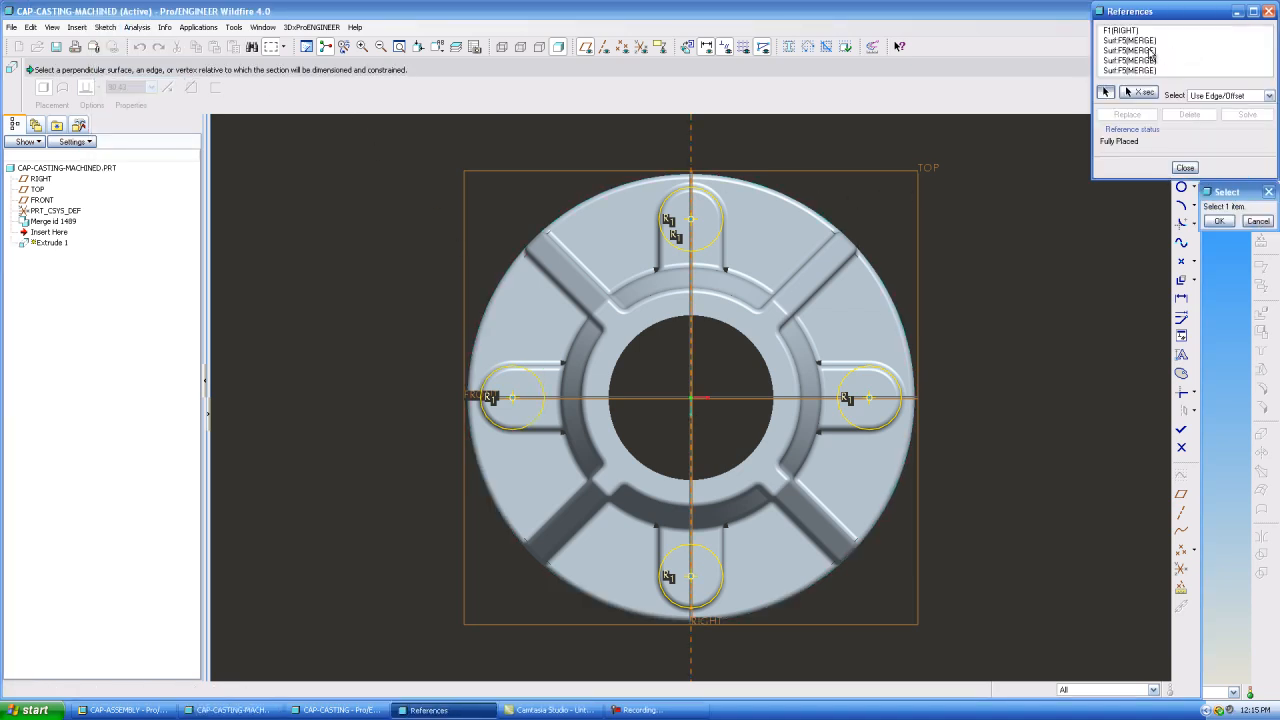
{"action": "left_click", "coordinate": [1149, 42]}
{"action": "left_click", "coordinate": [1148, 69], "text": "shift"}
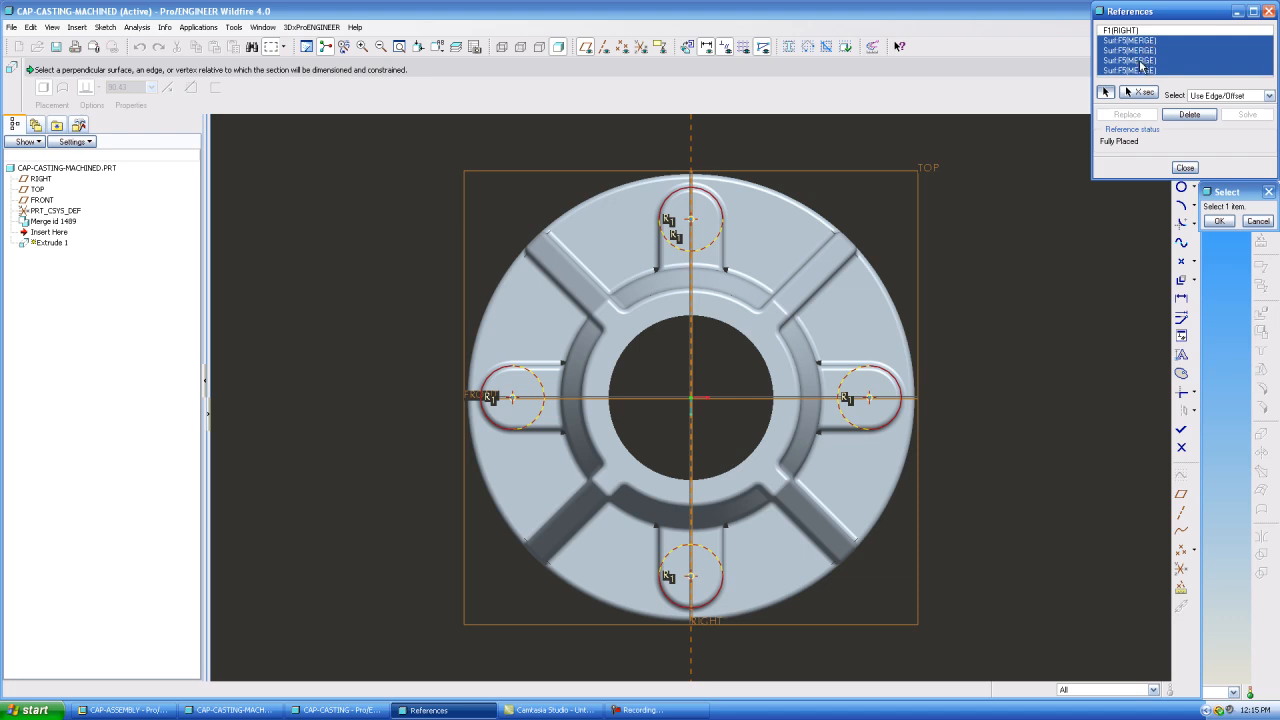
{"action": "left_click", "coordinate": [1168, 116]}
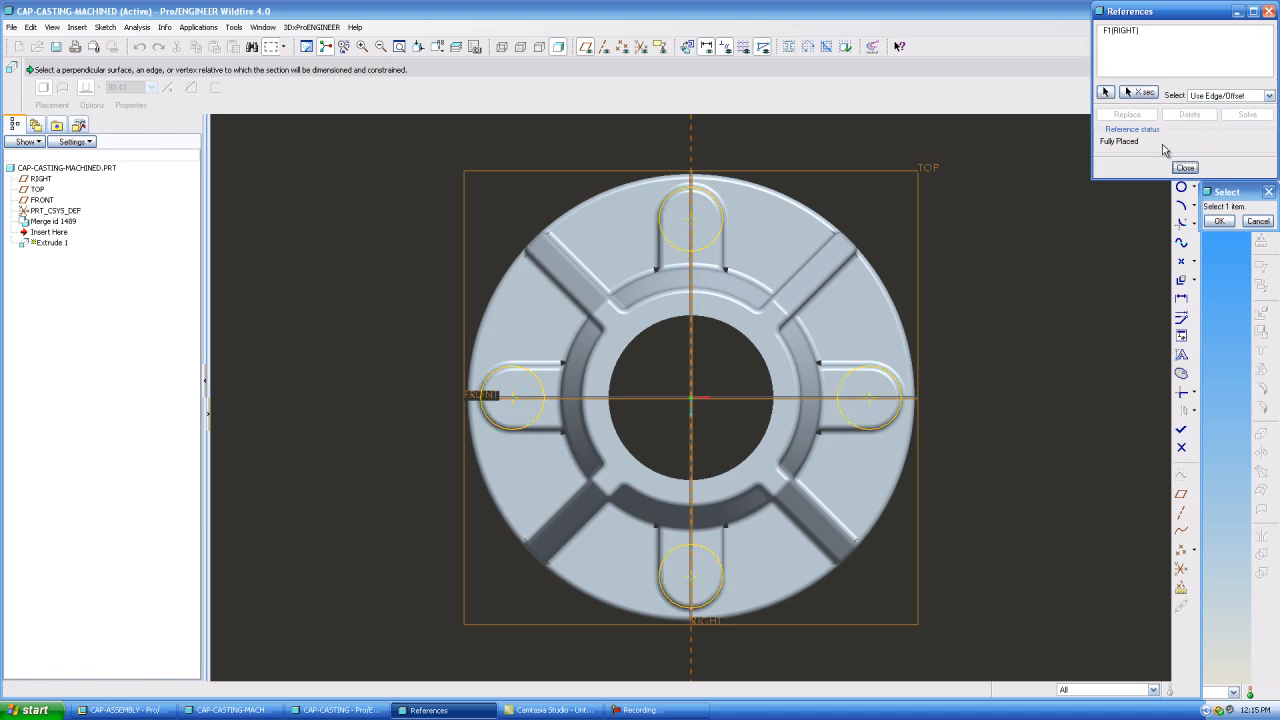
{"action": "left_click", "coordinate": [721, 407]}
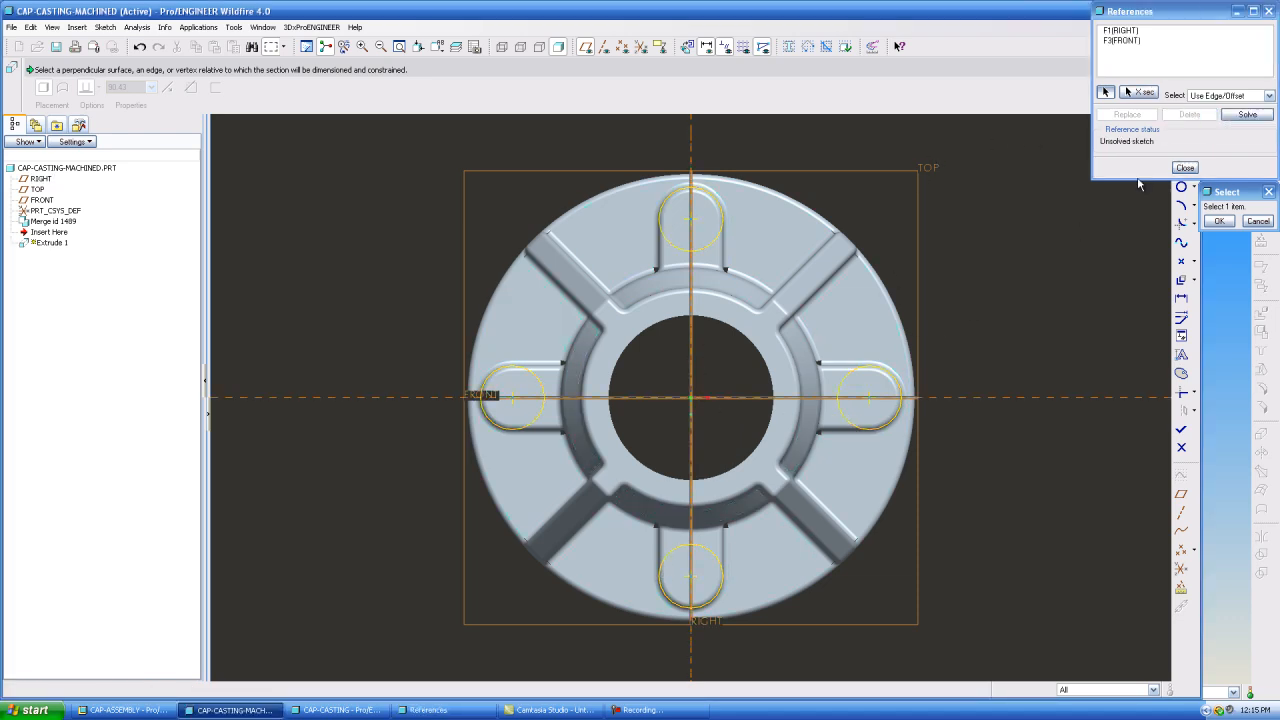
{"action": "left_click", "coordinate": [1185, 167]}
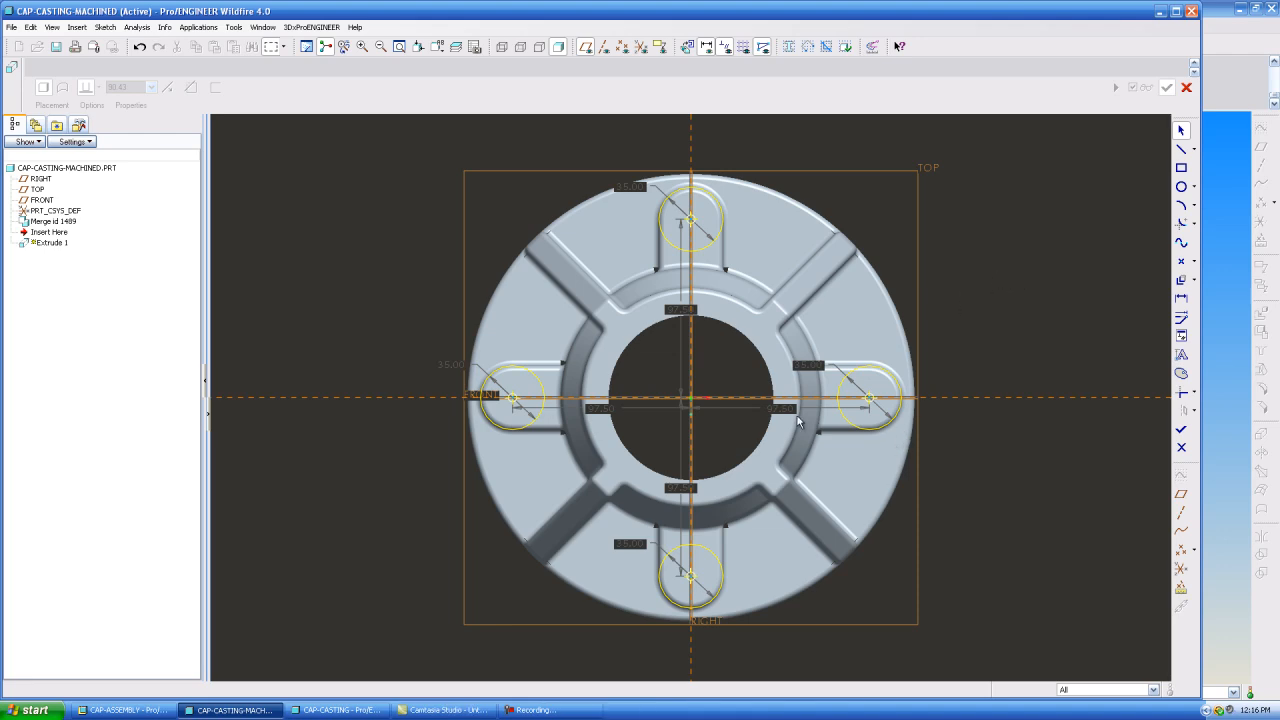
Step: Lock the dimension from the left pad circle's centre to the vertical centreline
{"action": "left_click", "coordinate": [604, 412]}
{"action": "right_click", "coordinate": [605, 414]}
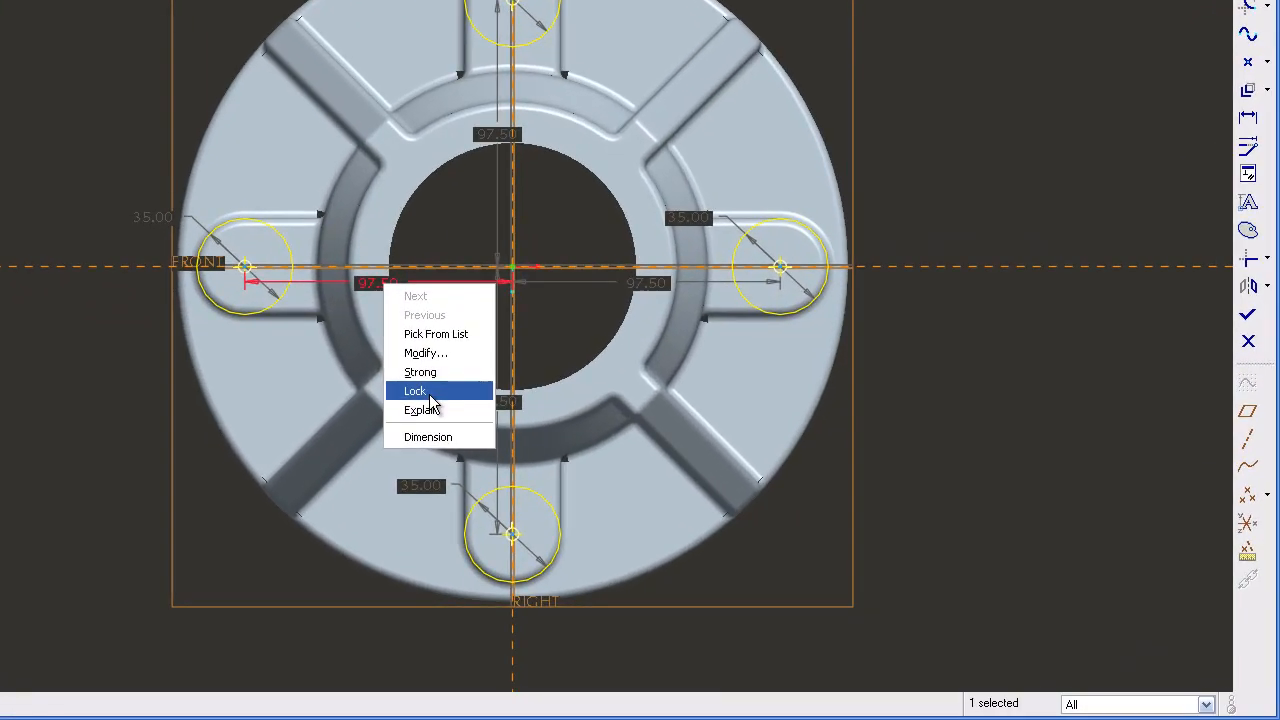
{"action": "left_click", "coordinate": [430, 392]}
Step: Make the centre-distance dimensions of the other three pad circles strong
{"action": "left_click", "coordinate": [498, 402]}
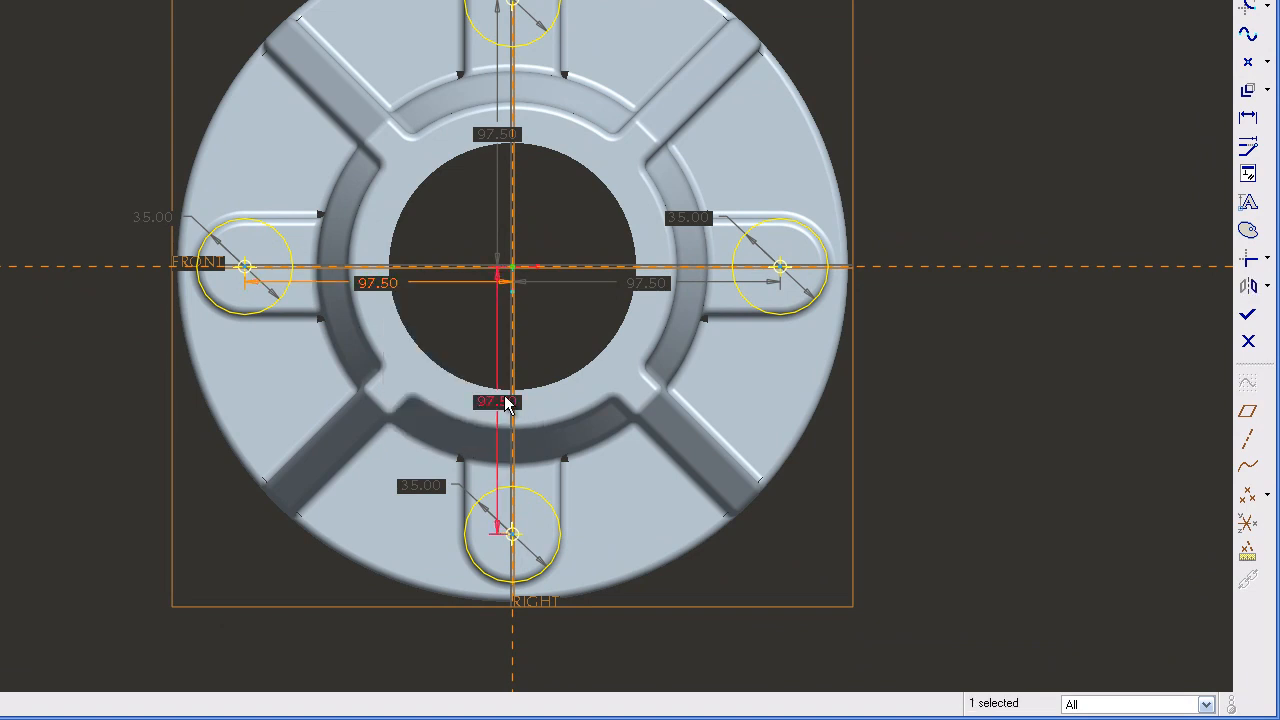
{"action": "left_click", "coordinate": [640, 283], "text": "ctrl"}
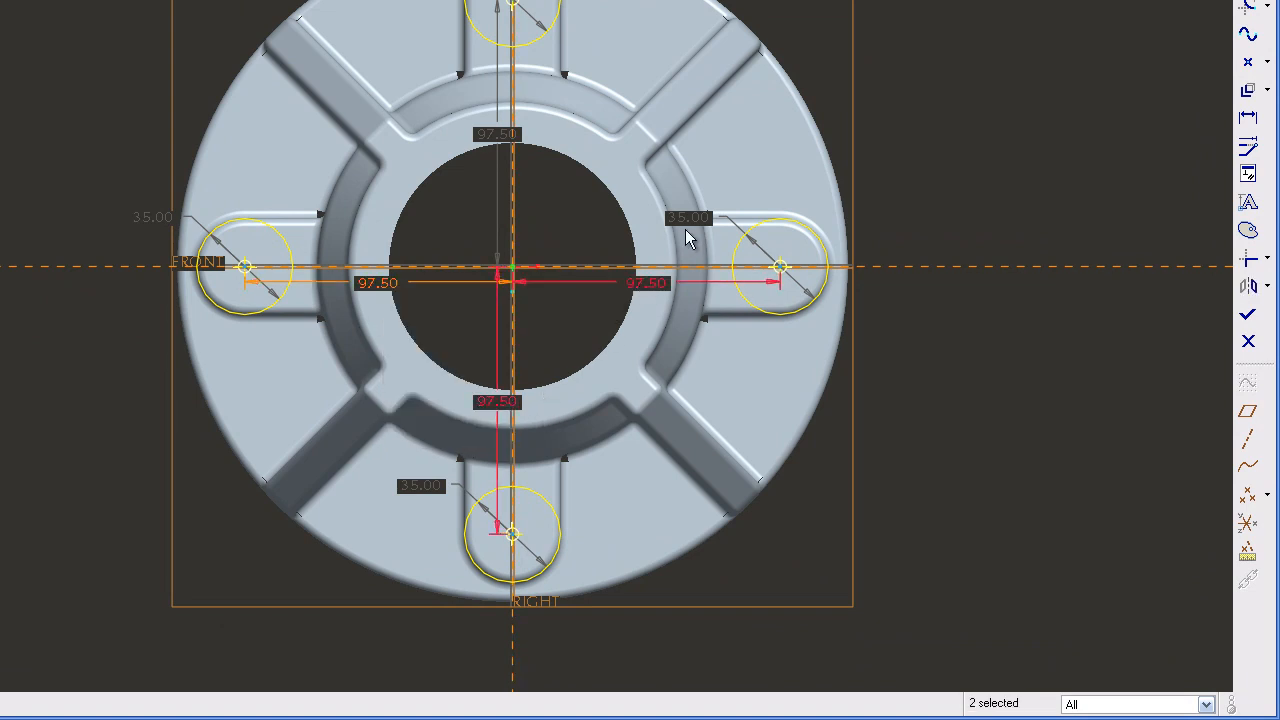
{"action": "left_click", "coordinate": [485, 136], "text": "ctrl"}
{"action": "right_click", "coordinate": [490, 140]}
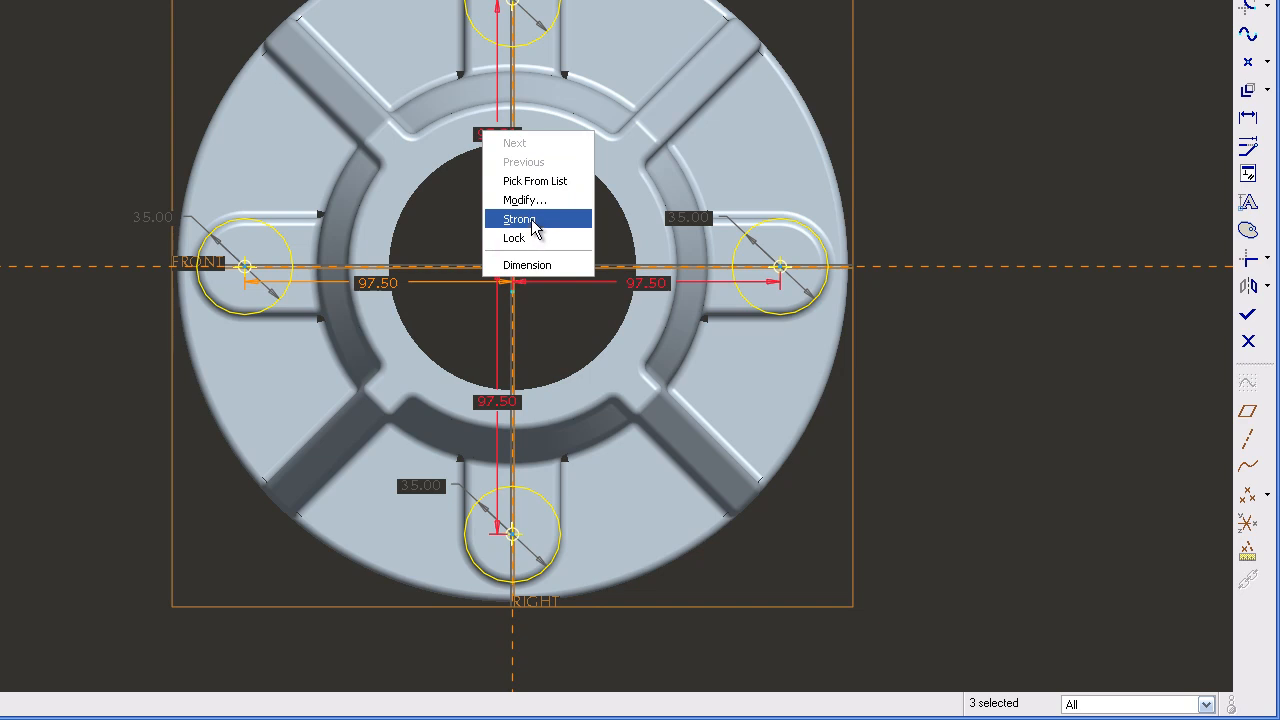
{"action": "left_click", "coordinate": [534, 218]}
{"action": "left_click", "coordinate": [1026, 166]}
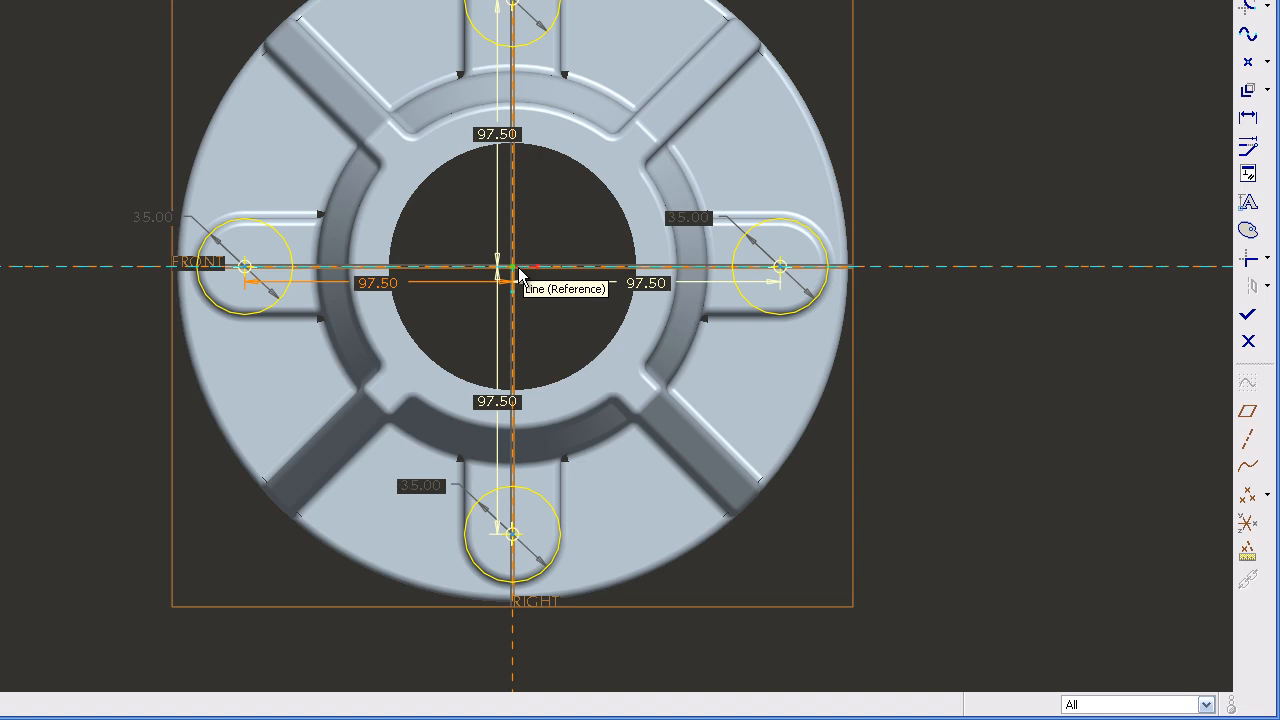
Step: Lock the diameter dimension of the right pad circle
{"action": "left_click", "coordinate": [712, 226]}
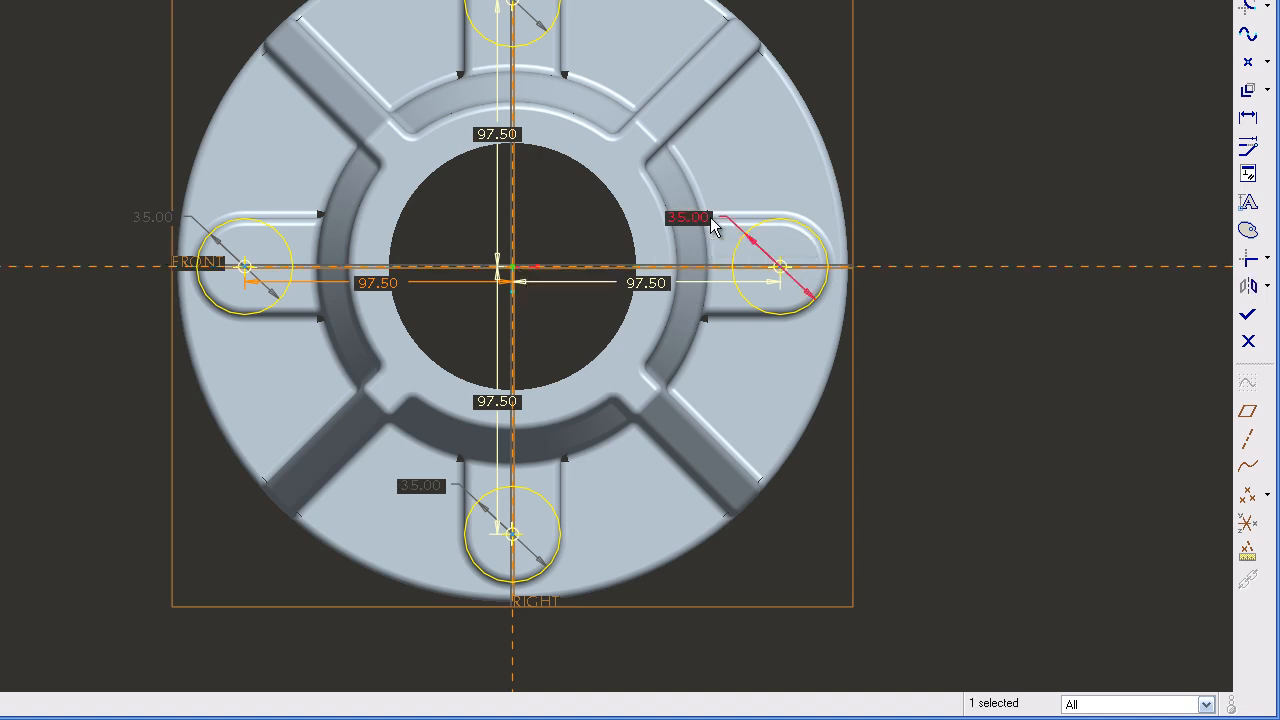
{"action": "right_click", "coordinate": [712, 226]}
{"action": "left_click", "coordinate": [738, 308]}
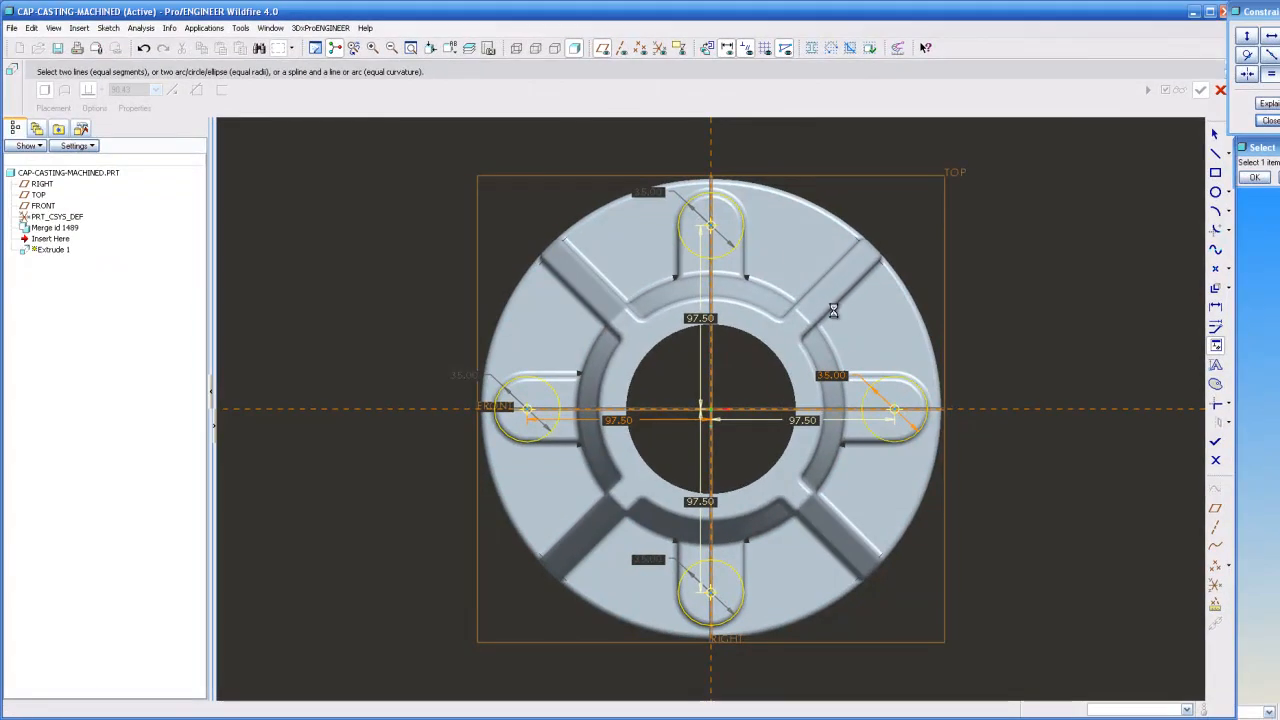
Step: Constrain all four pad circles to equal radii, starting from the right circle, and finish the sketch
{"action": "left_click", "coordinate": [876, 381]}
{"action": "left_click", "coordinate": [743, 218]}
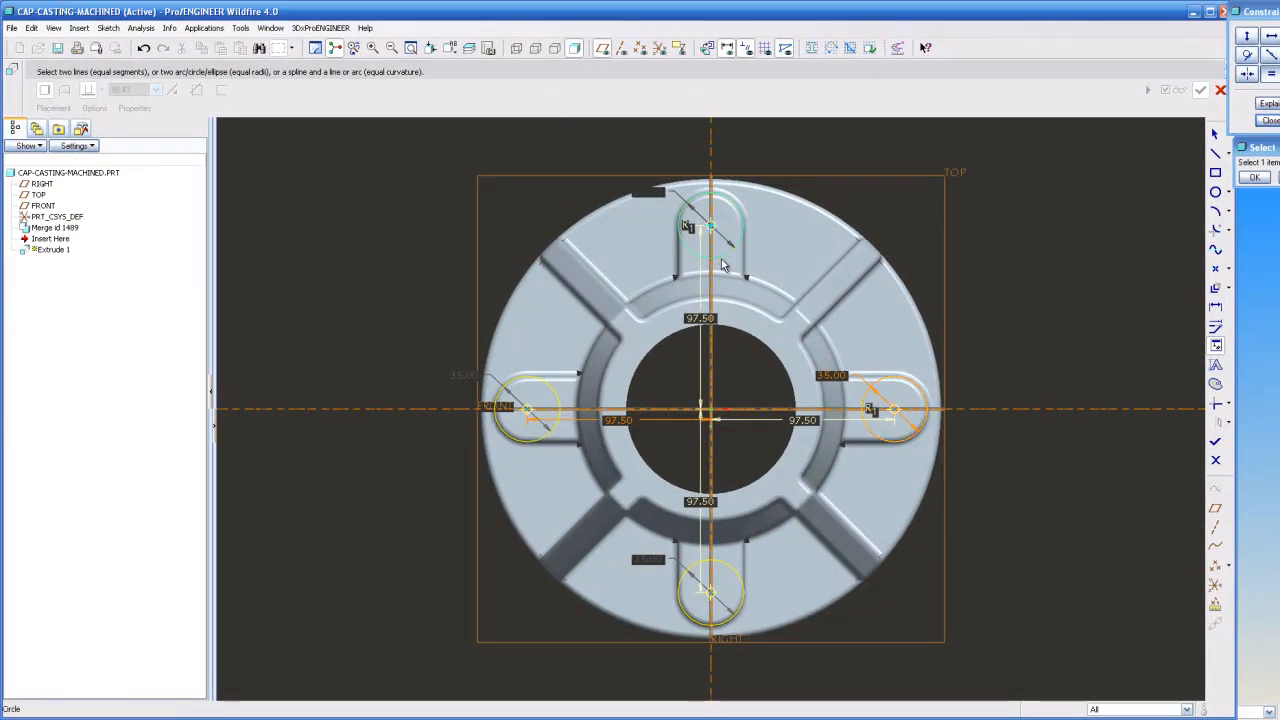
{"action": "left_click", "coordinate": [720, 256]}
{"action": "left_click", "coordinate": [535, 377]}
{"action": "left_click", "coordinate": [535, 377]}
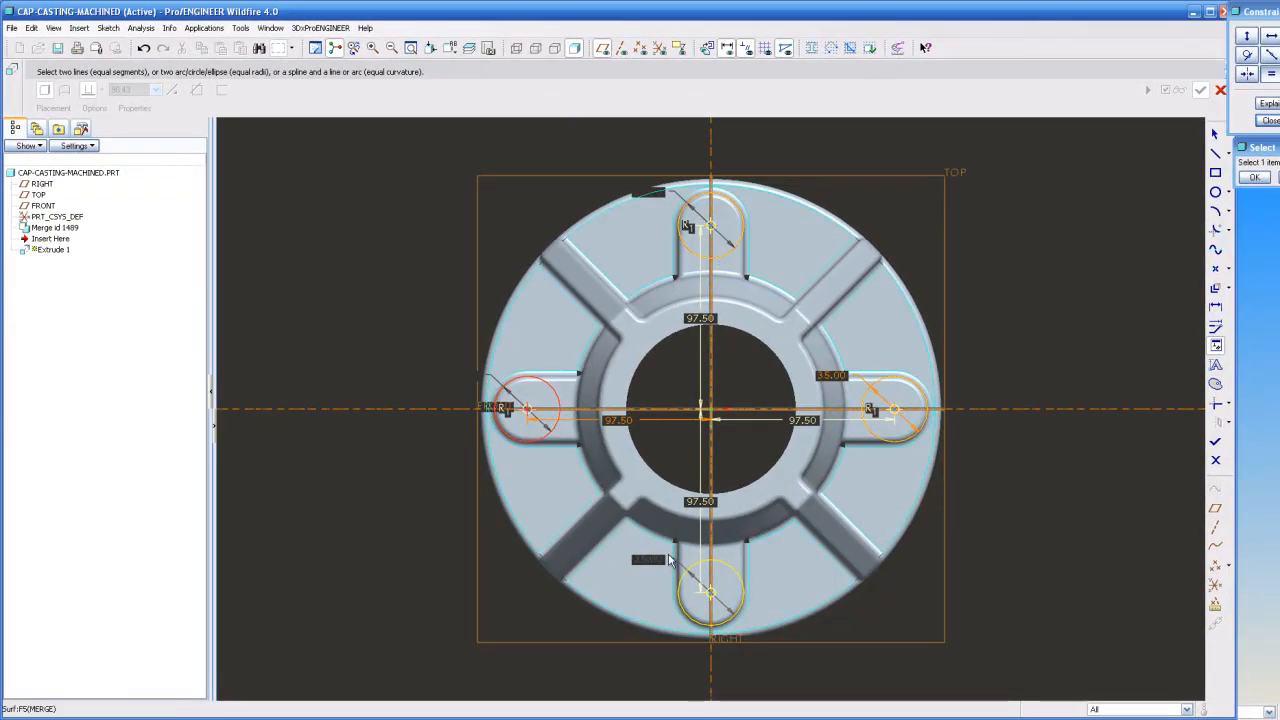
{"action": "left_click", "coordinate": [697, 568]}
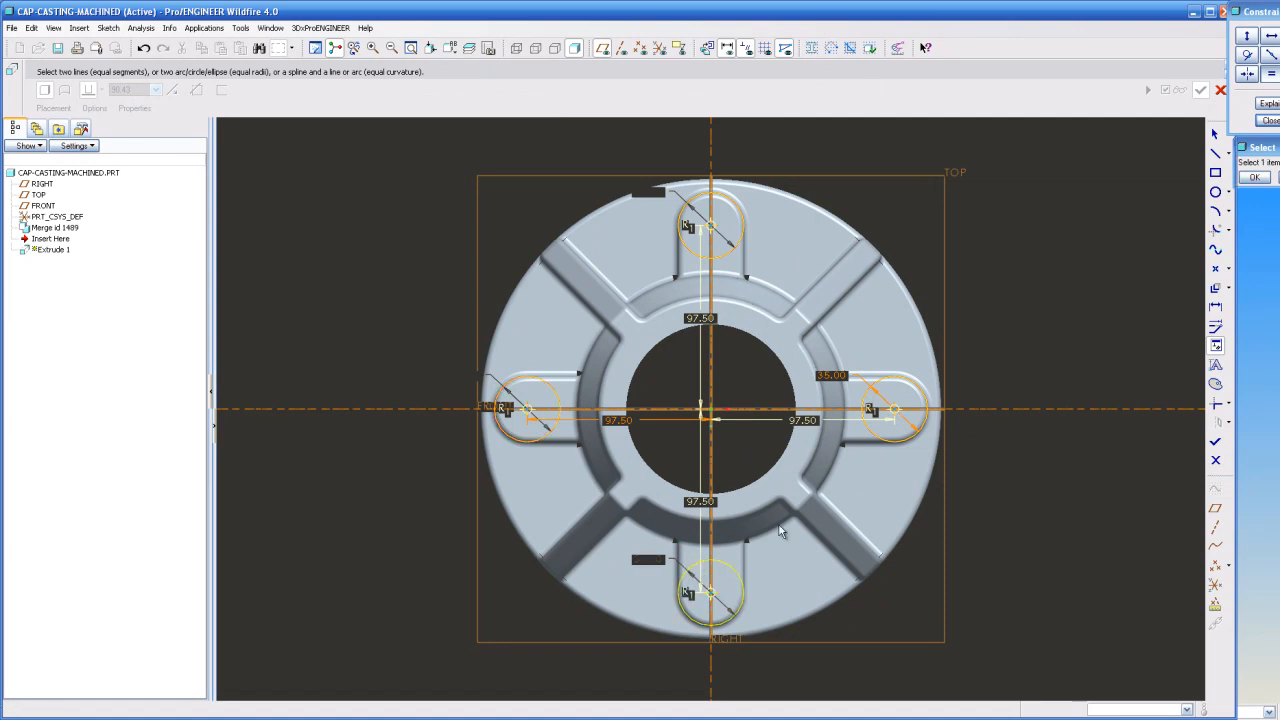
{"action": "left_click", "coordinate": [1255, 177]}
{"action": "left_click", "coordinate": [1215, 441]}
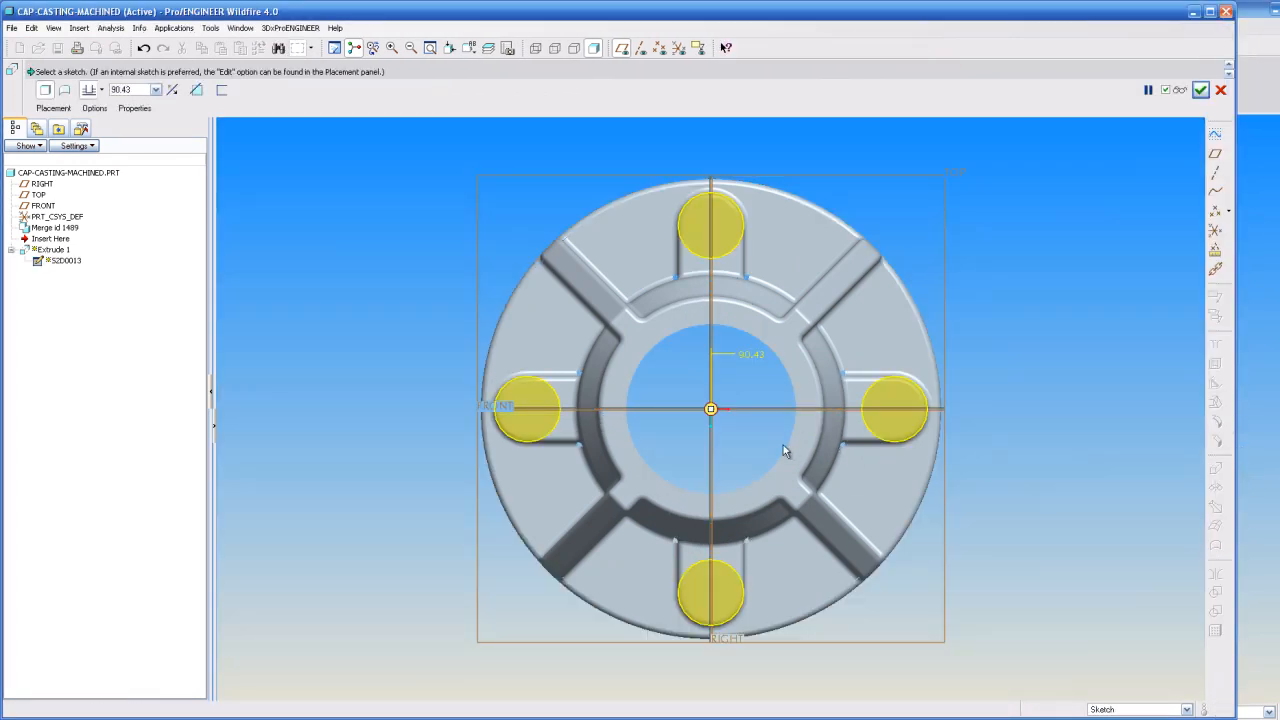
Step: Set the extrude depth to 3.00, make it remove material from the pads, and complete the feature
{"action": "middle_click_drag", "start_coordinate": [769, 352], "coordinate": [736, 403]}
{"action": "left_click", "coordinate": [727, 423]}
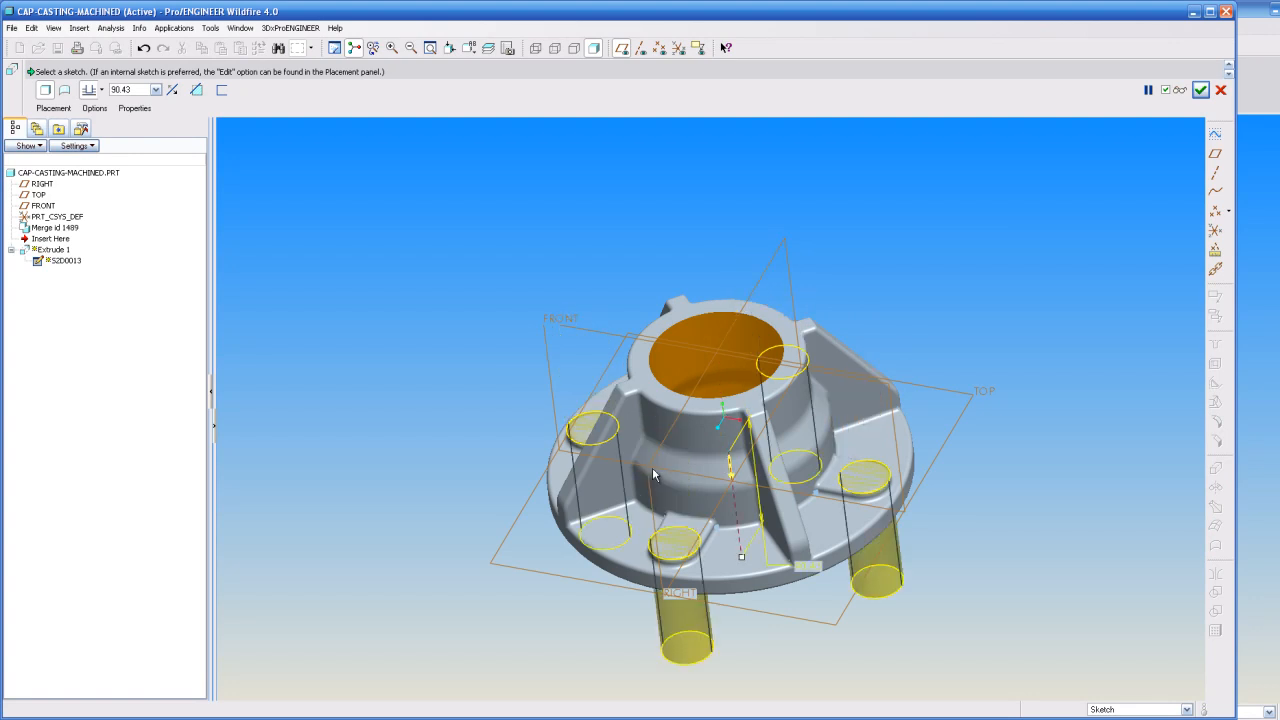
{"action": "double_click", "coordinate": [125, 89]}
{"action": "type", "text": "3.00"}
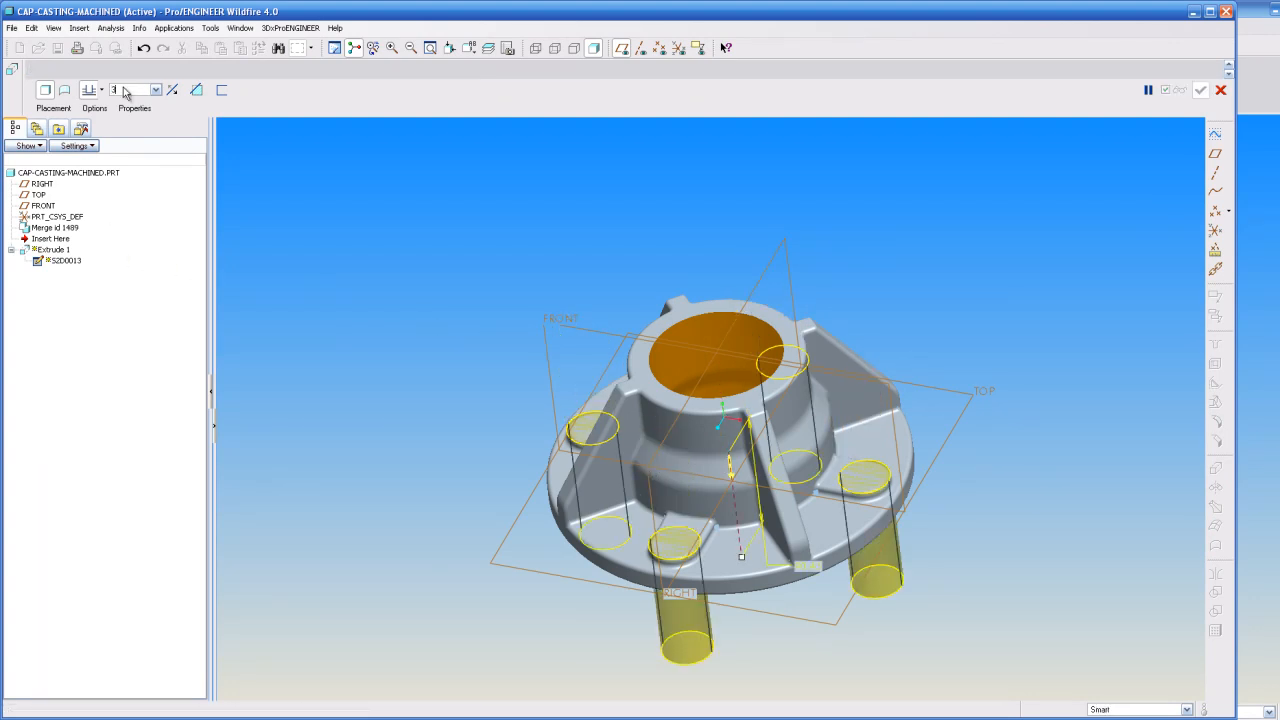
{"action": "key", "text": "Return"}
{"action": "left_click", "coordinate": [196, 89]}
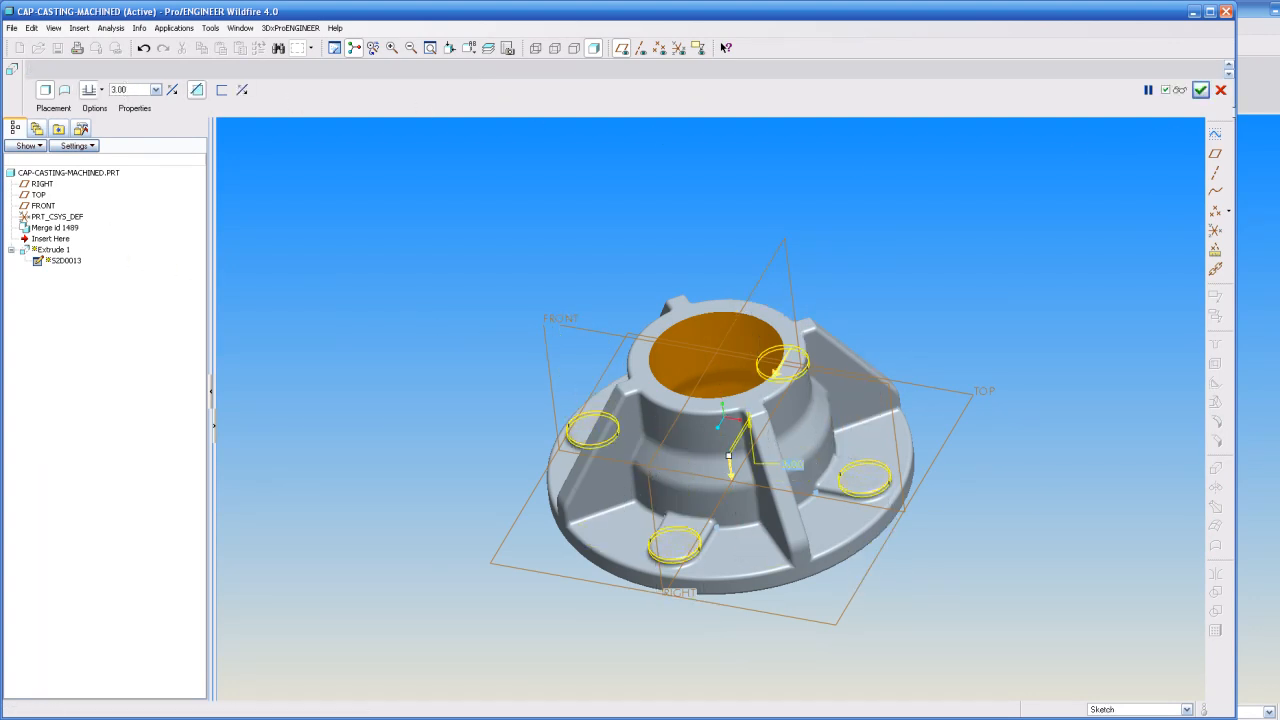
{"action": "left_click", "coordinate": [1200, 89]}
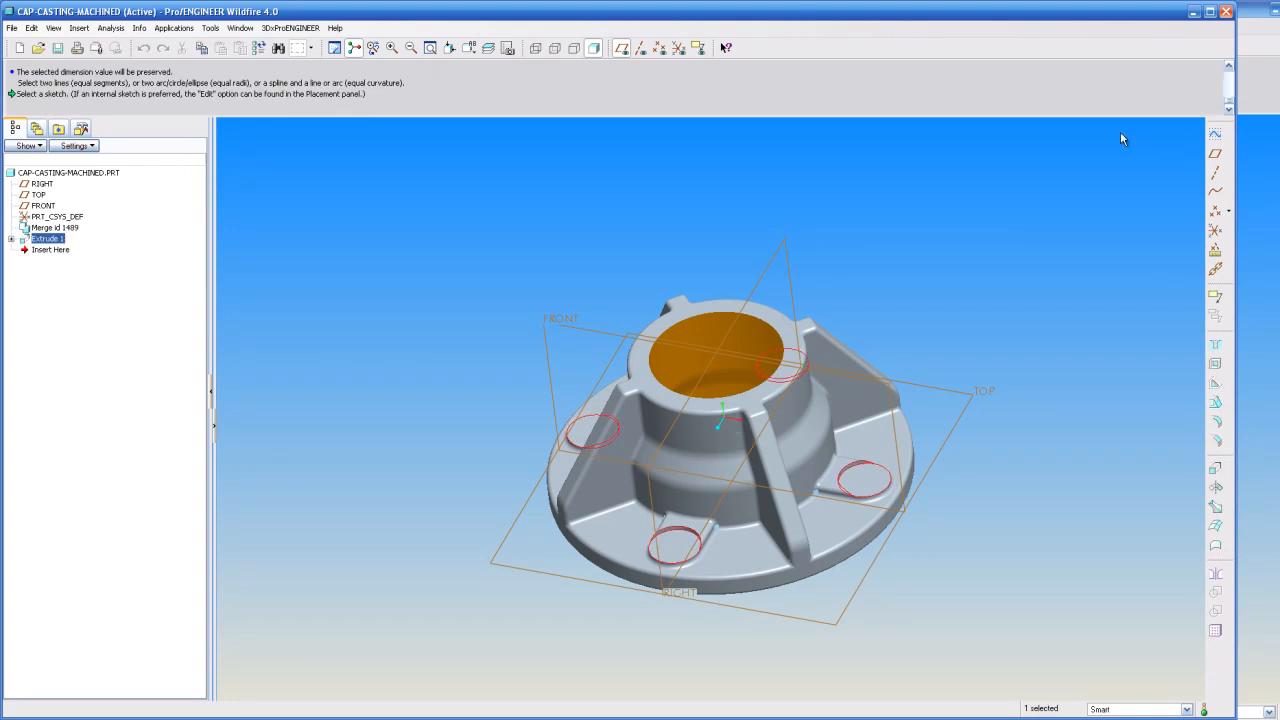
Step: Start a second Extrude feature with an internal sketch on the flat underside of the flange
{"action": "scroll", "coordinate": [802, 361], "scroll_direction": "up", "scroll_amount": 3}
{"action": "left_click", "coordinate": [760, 467]}
{"action": "middle_click_drag", "start_coordinate": [760, 467], "coordinate": [803, 377]}
{"action": "scroll", "coordinate": [803, 378], "scroll_direction": "down", "scroll_amount": 3}
{"action": "middle_click_drag", "start_coordinate": [777, 421], "coordinate": [785, 365]}
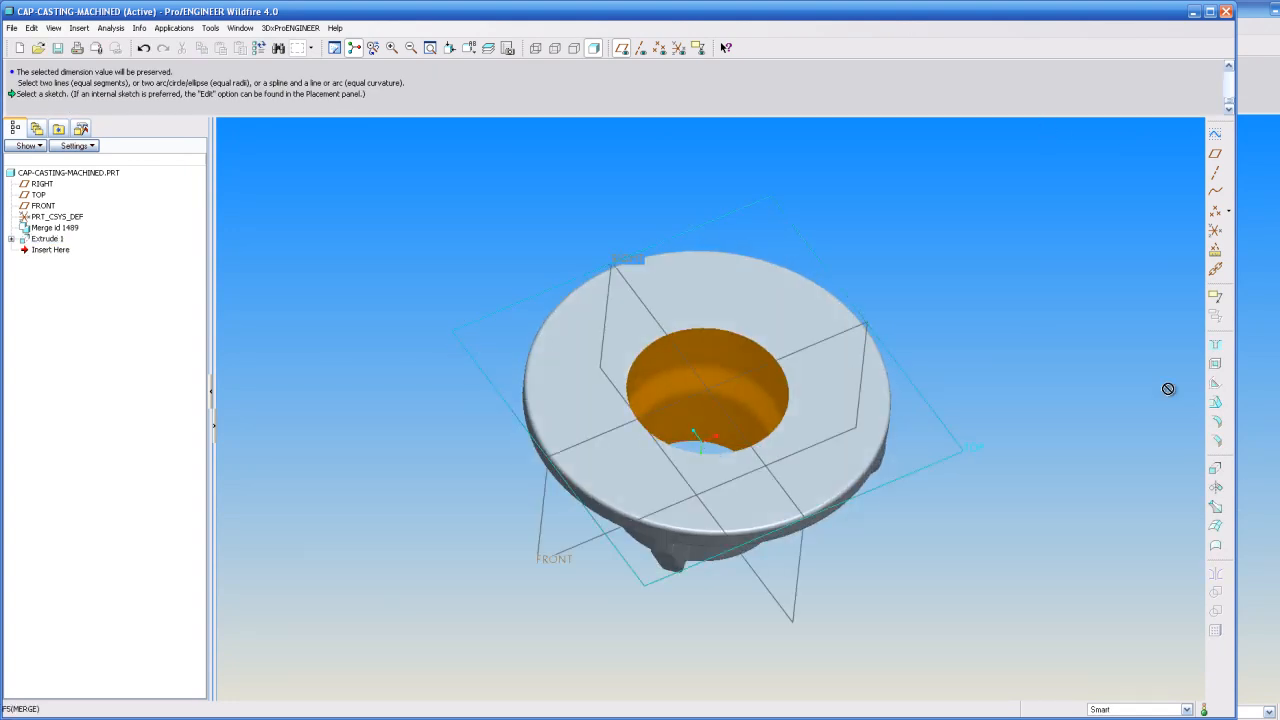
{"action": "left_click", "coordinate": [1214, 468]}
{"action": "left_click", "coordinate": [54, 108]}
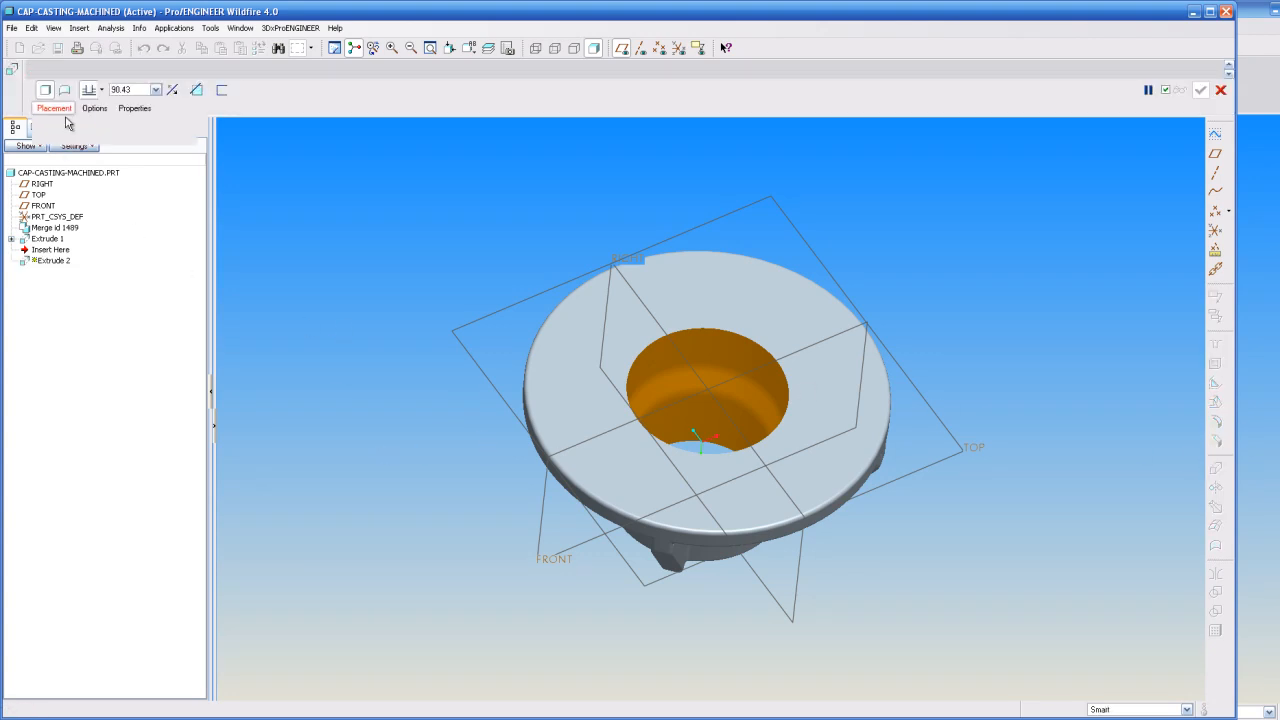
{"action": "left_click", "coordinate": [171, 153]}
{"action": "left_click", "coordinate": [789, 294]}
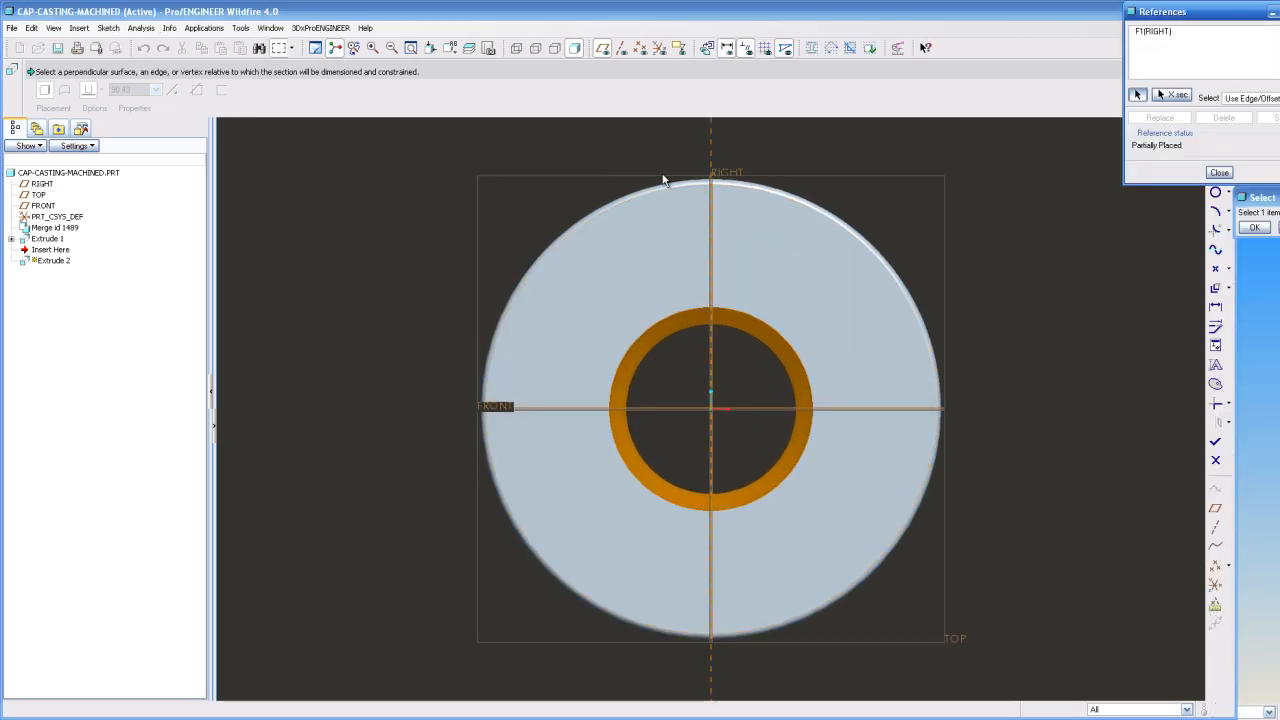
Step: Reference the flange's outer surface and draw a circle from the part centre matching the flange rim
{"action": "left_click", "coordinate": [823, 208]}
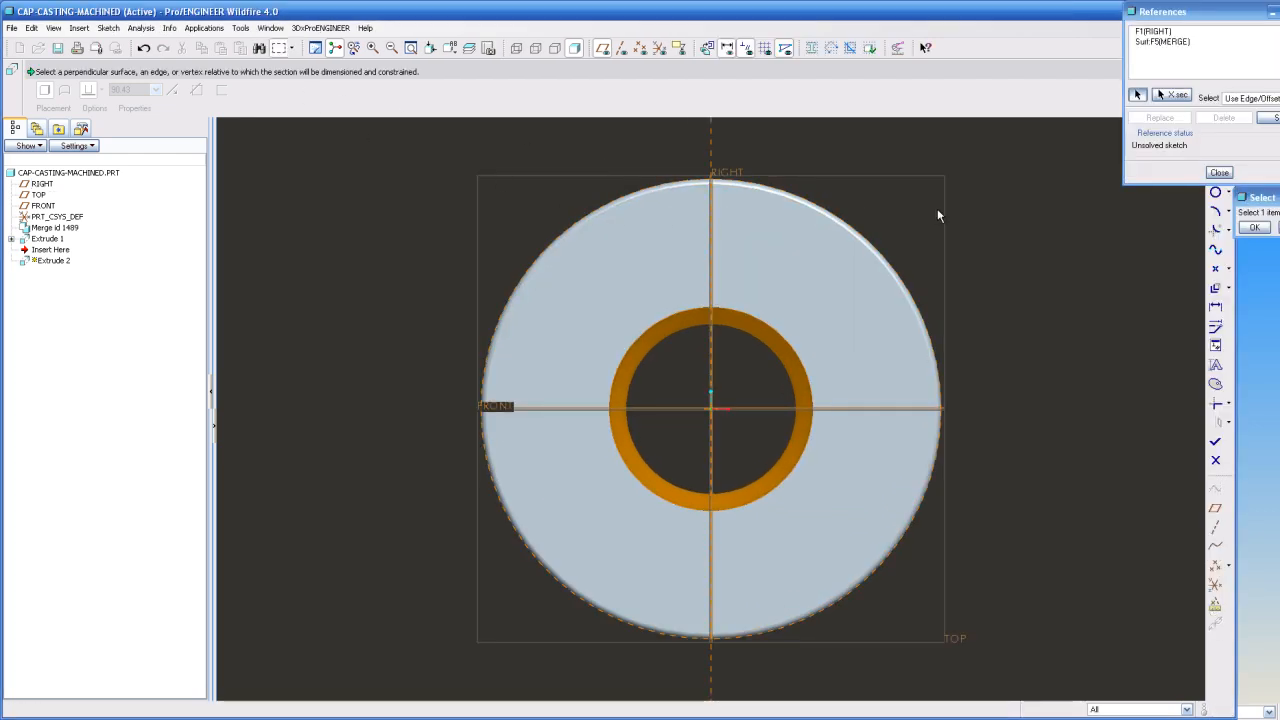
{"action": "left_click", "coordinate": [1219, 172]}
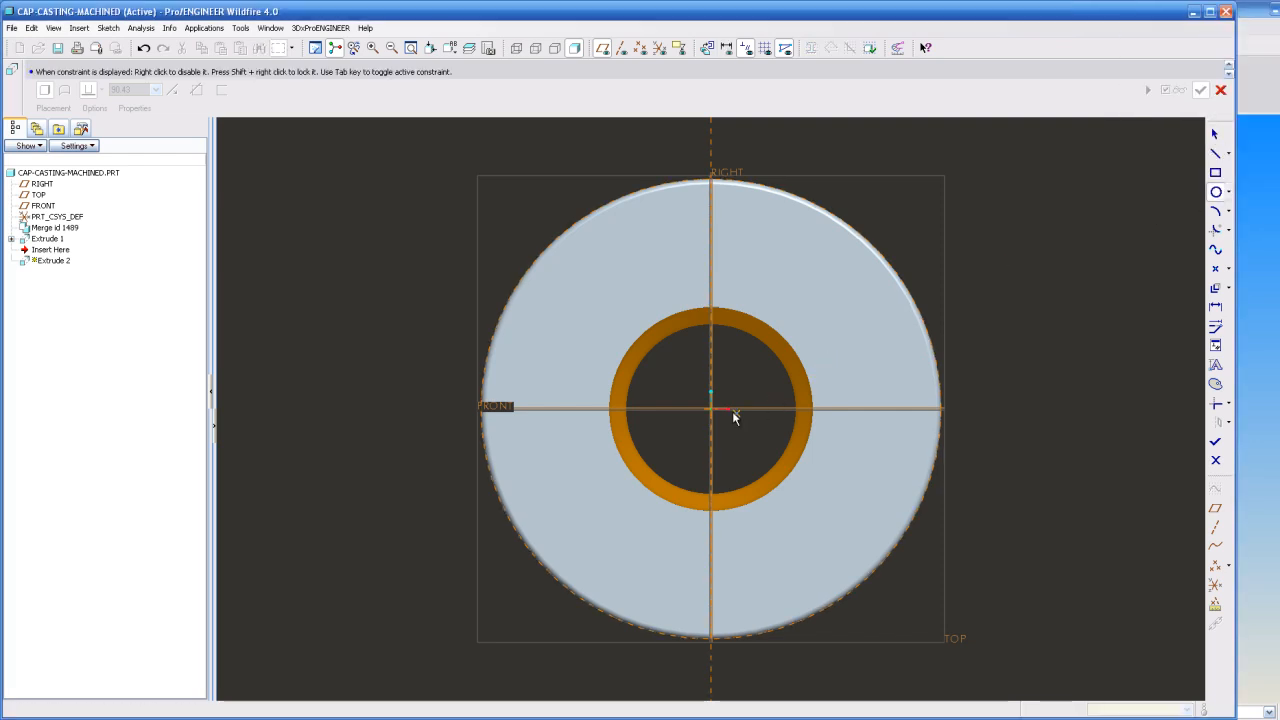
{"action": "left_click", "coordinate": [506, 503]}
Step: Replace the flange surface in the sketch references with the FRONT datum plane, keeping RIGHT as the other reference
{"action": "left_click", "coordinate": [108, 27]}
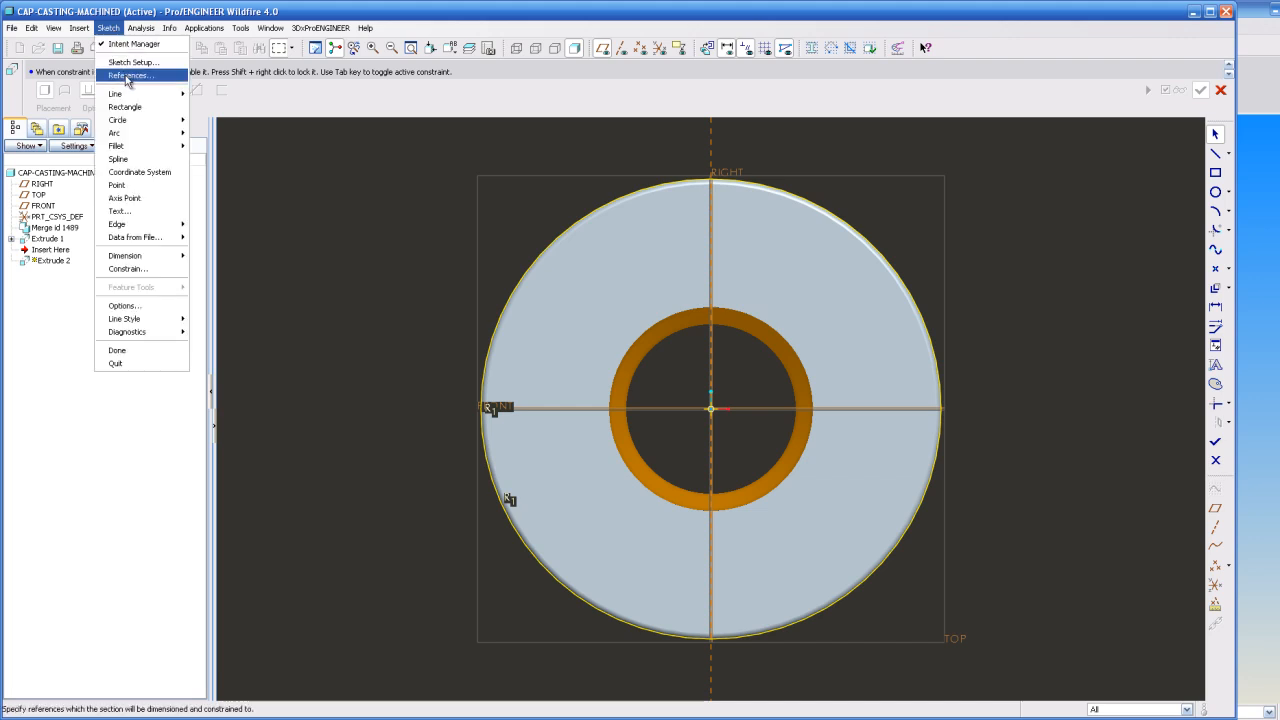
{"action": "left_click", "coordinate": [126, 76]}
{"action": "left_click", "coordinate": [1173, 40]}
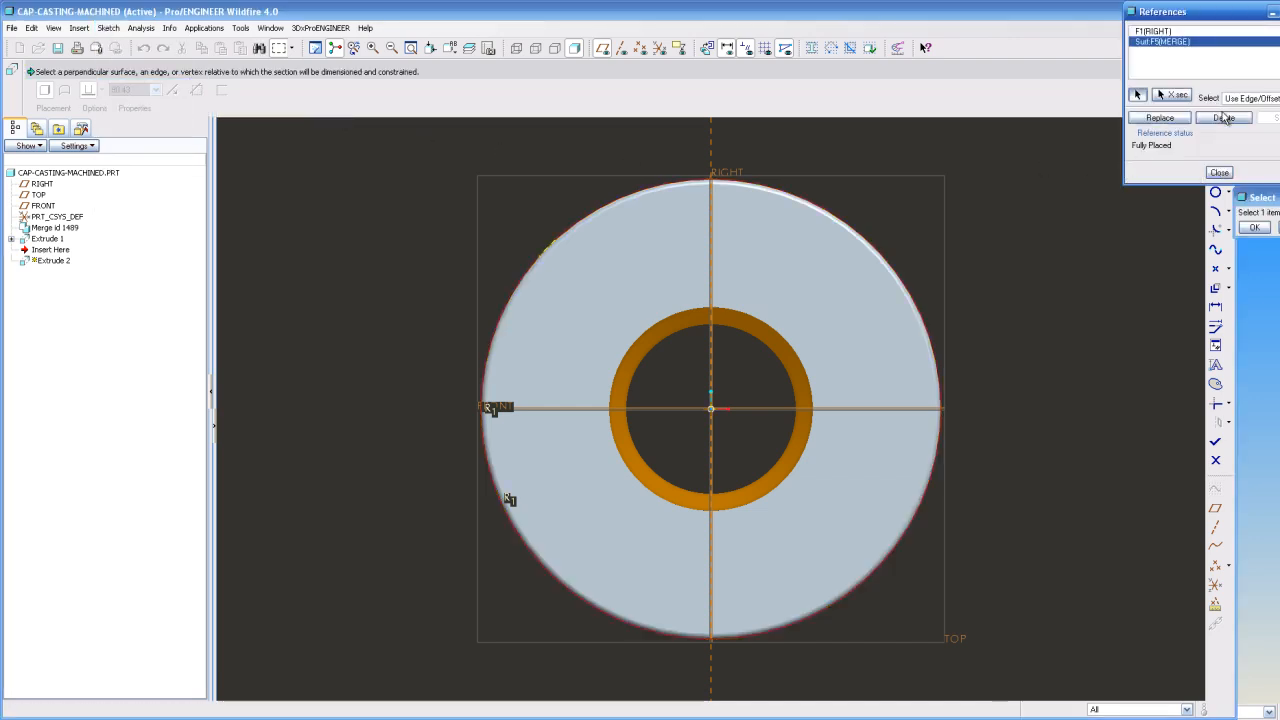
{"action": "left_click", "coordinate": [1224, 117]}
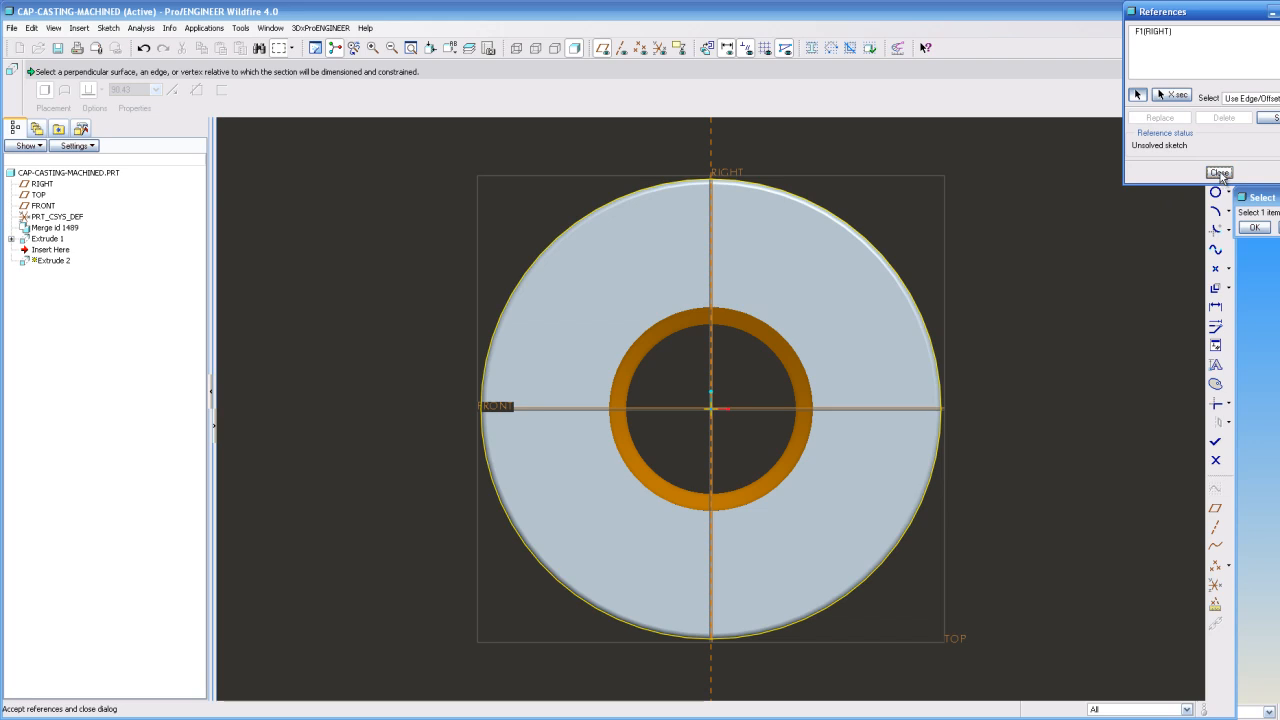
{"action": "left_click", "coordinate": [1219, 173]}
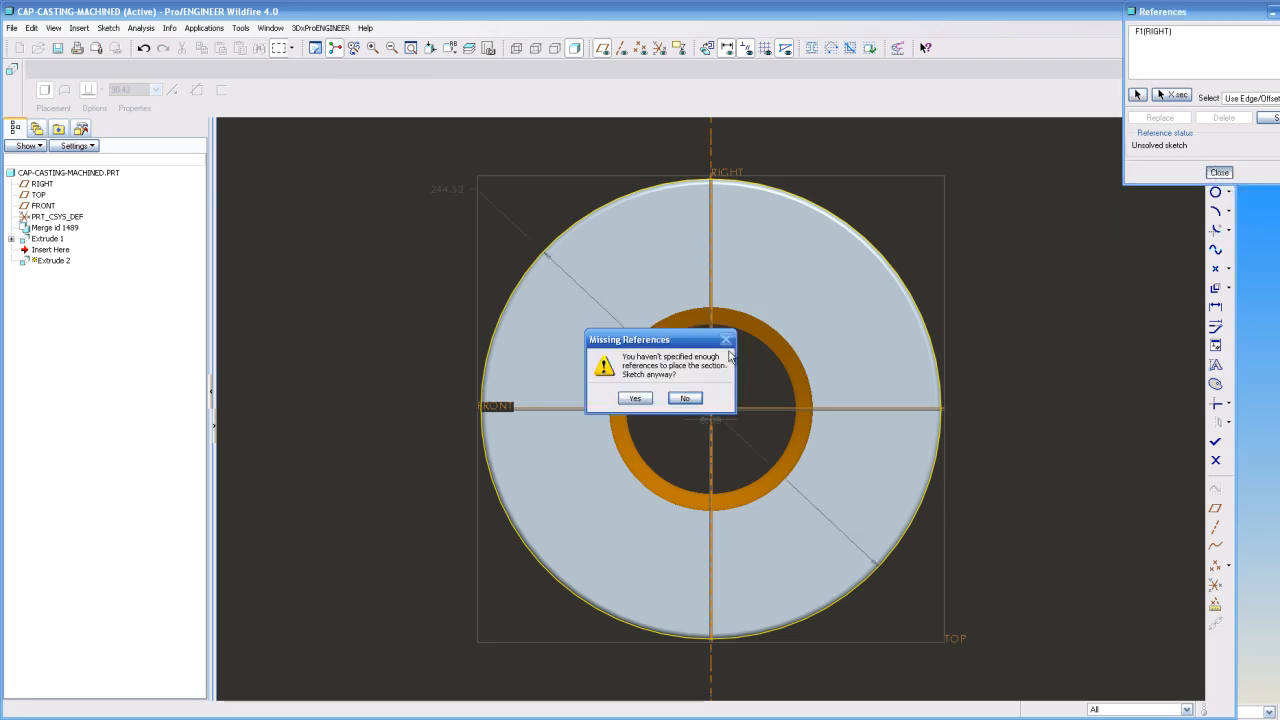
{"action": "left_click", "coordinate": [685, 398]}
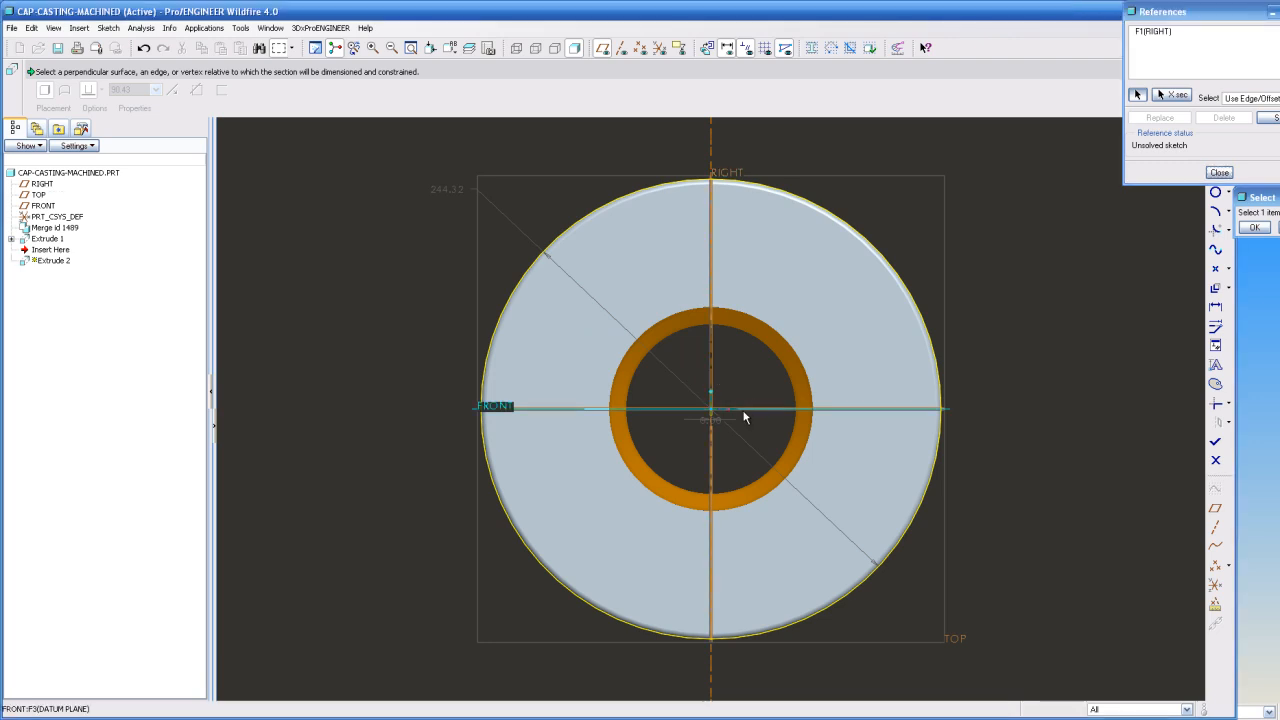
{"action": "left_click", "coordinate": [744, 410]}
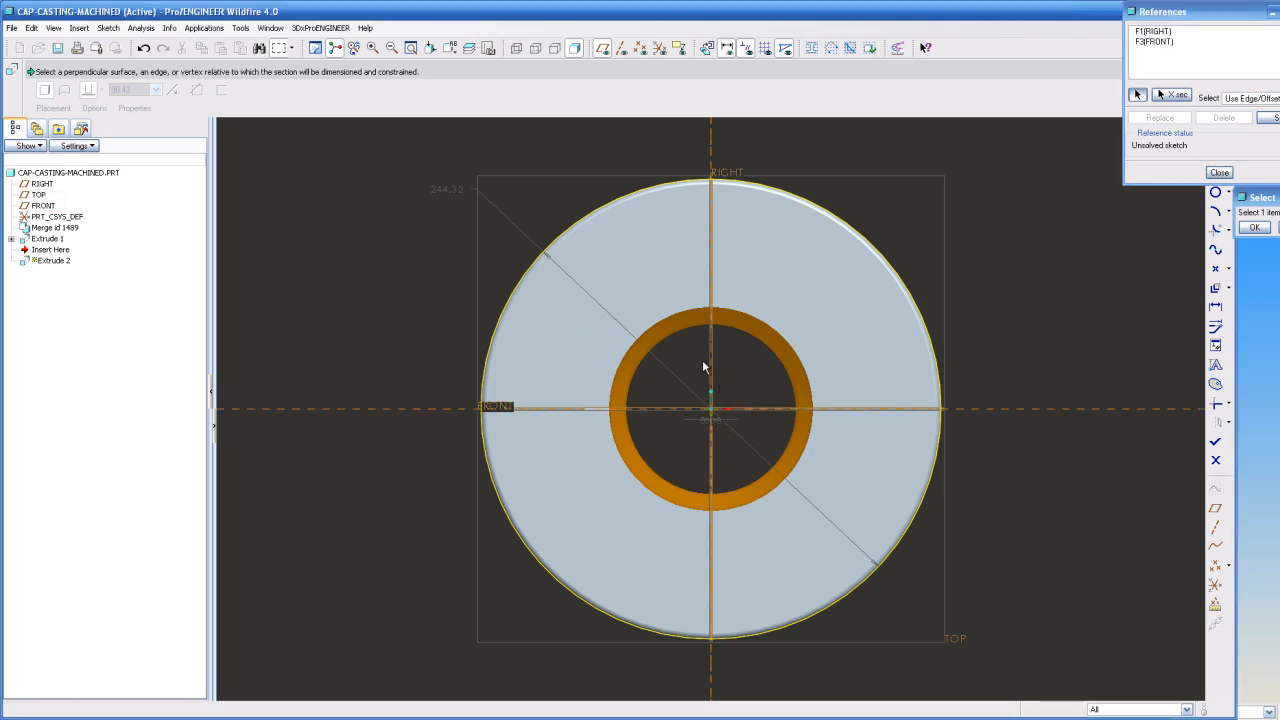
{"action": "left_click", "coordinate": [1218, 175]}
Step: Set the circle's diameter to 250 and finish the flange sketch
{"action": "left_click", "coordinate": [443, 190]}
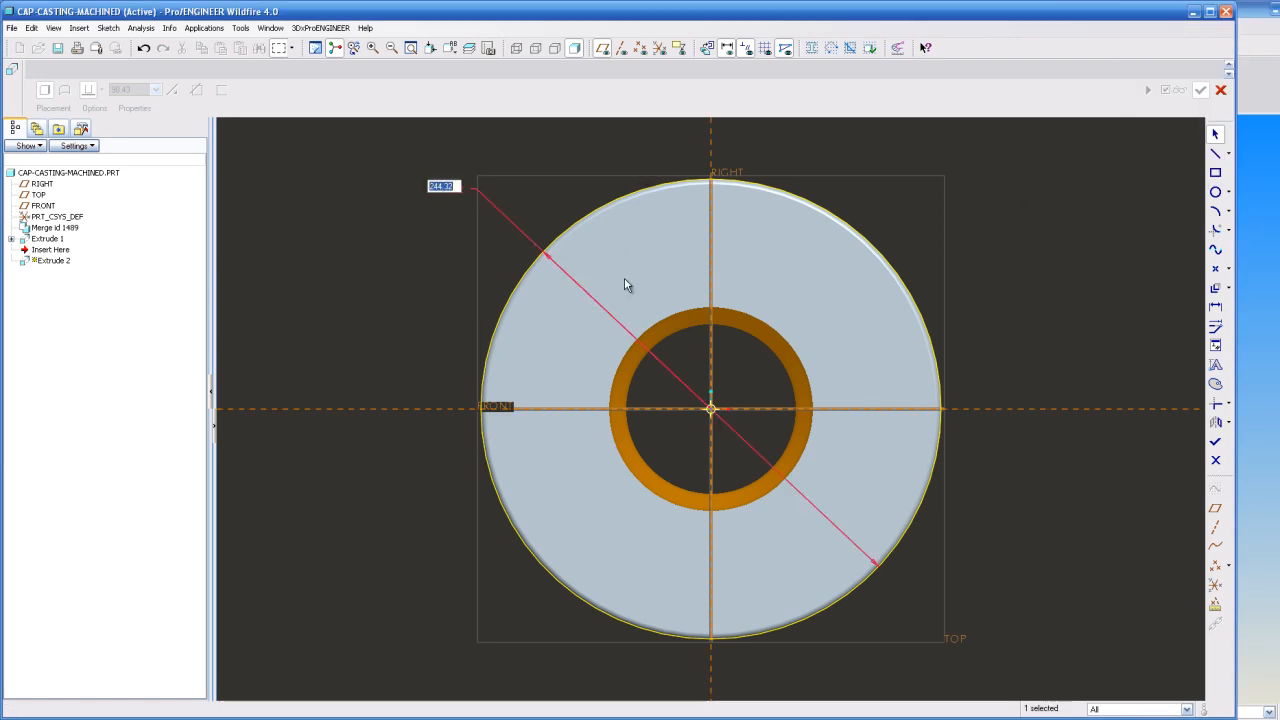
{"action": "type", "text": "250"}
{"action": "key", "text": "Return"}
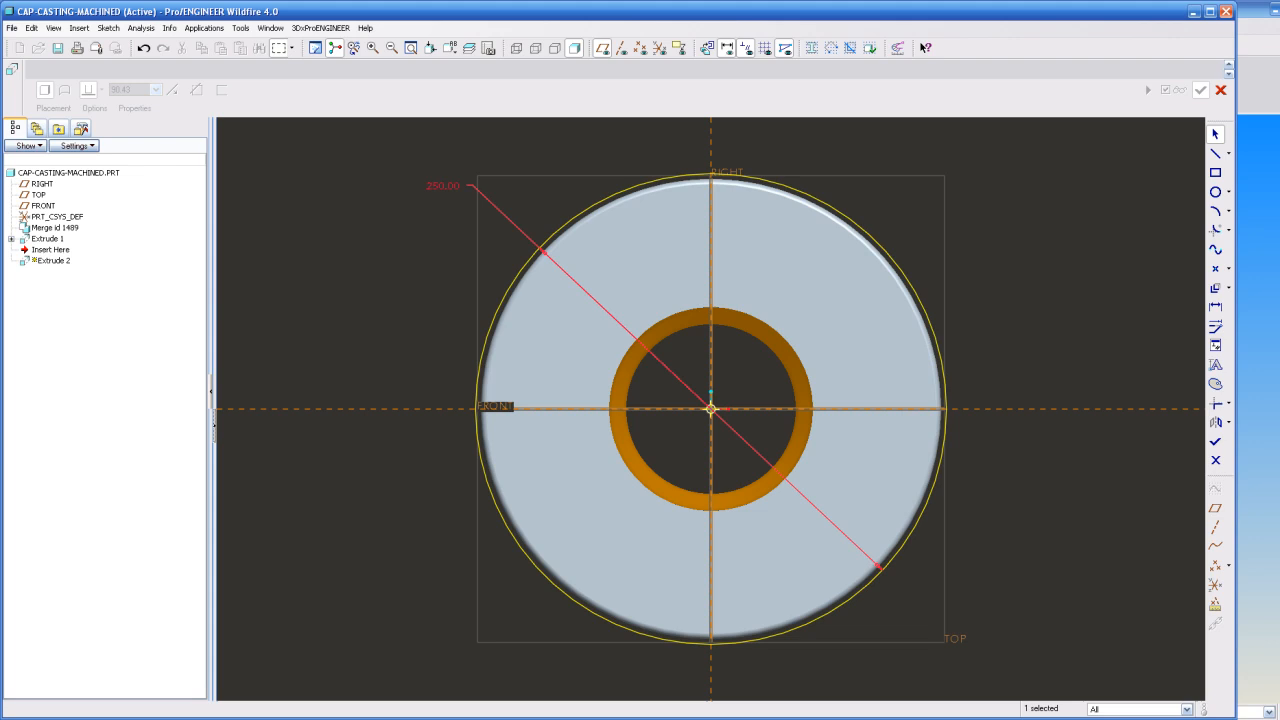
{"action": "left_click", "coordinate": [1215, 441]}
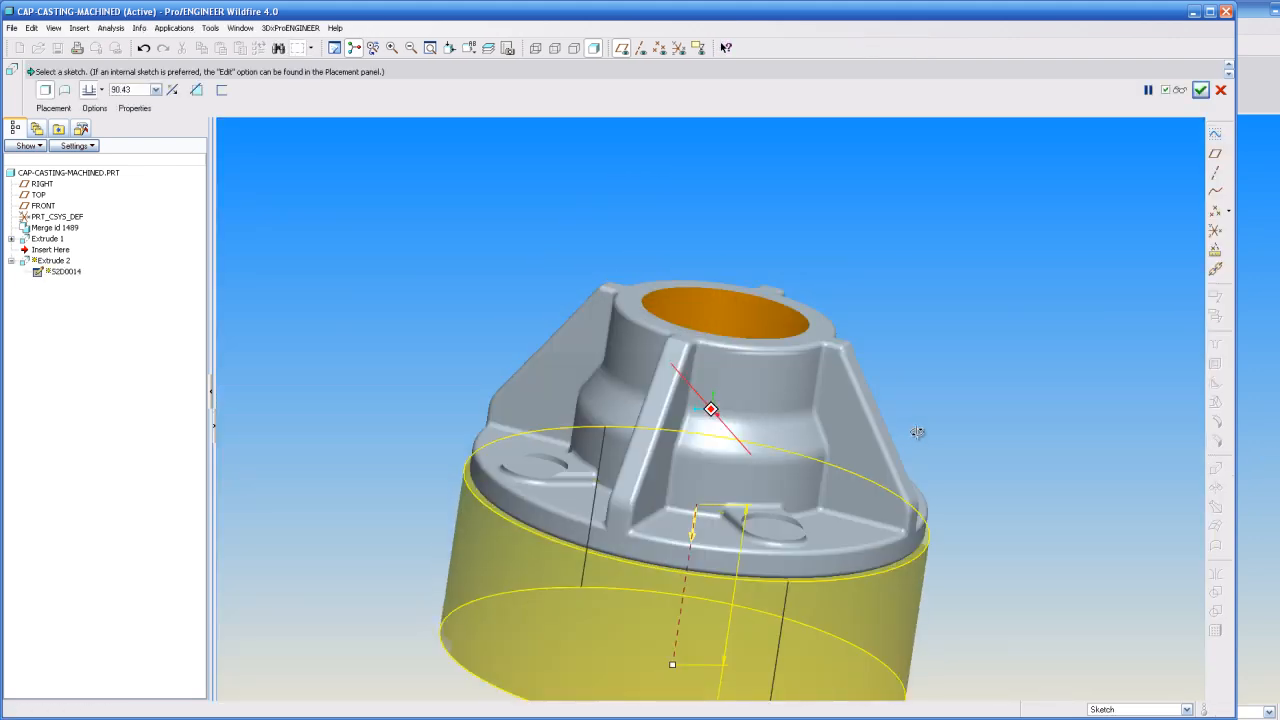
Step: Flip the extrusion to run up into the flange, set its depth to 3.00 and complete the feature
{"action": "left_click", "coordinate": [669, 473]}
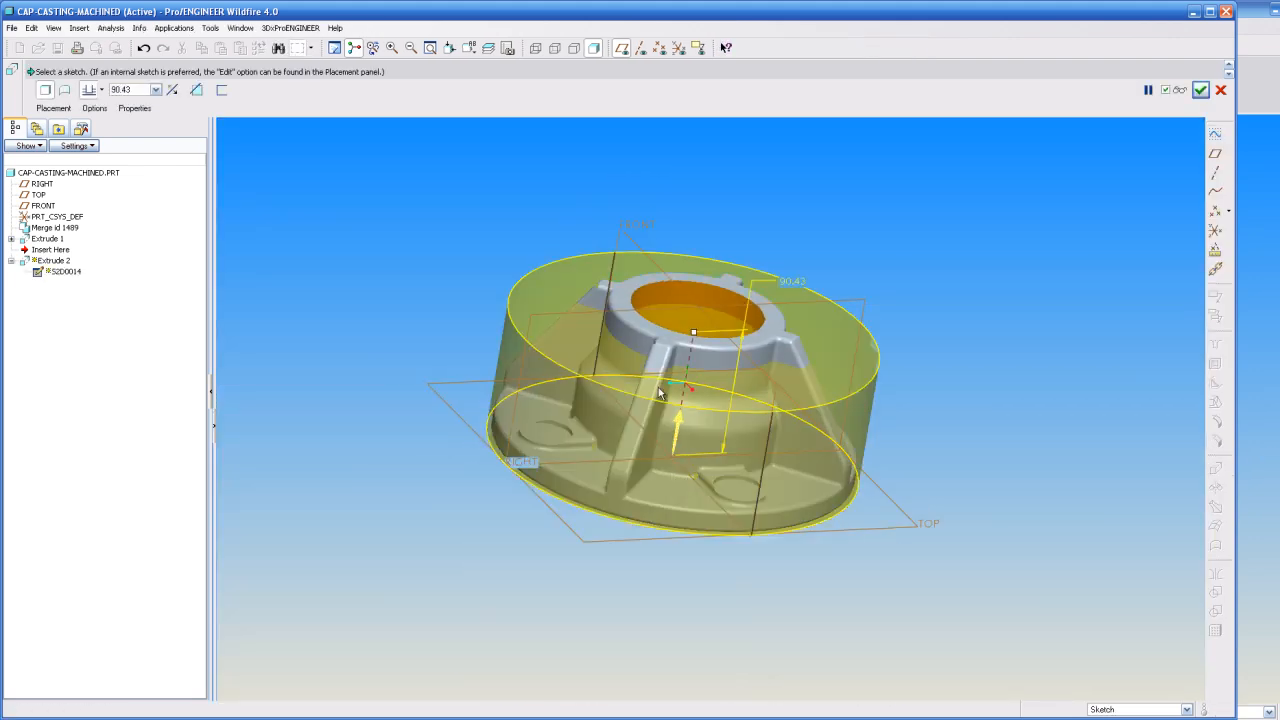
{"action": "double_click", "coordinate": [787, 280]}
{"action": "type", "text": "3"}
{"action": "key", "text": "Return"}
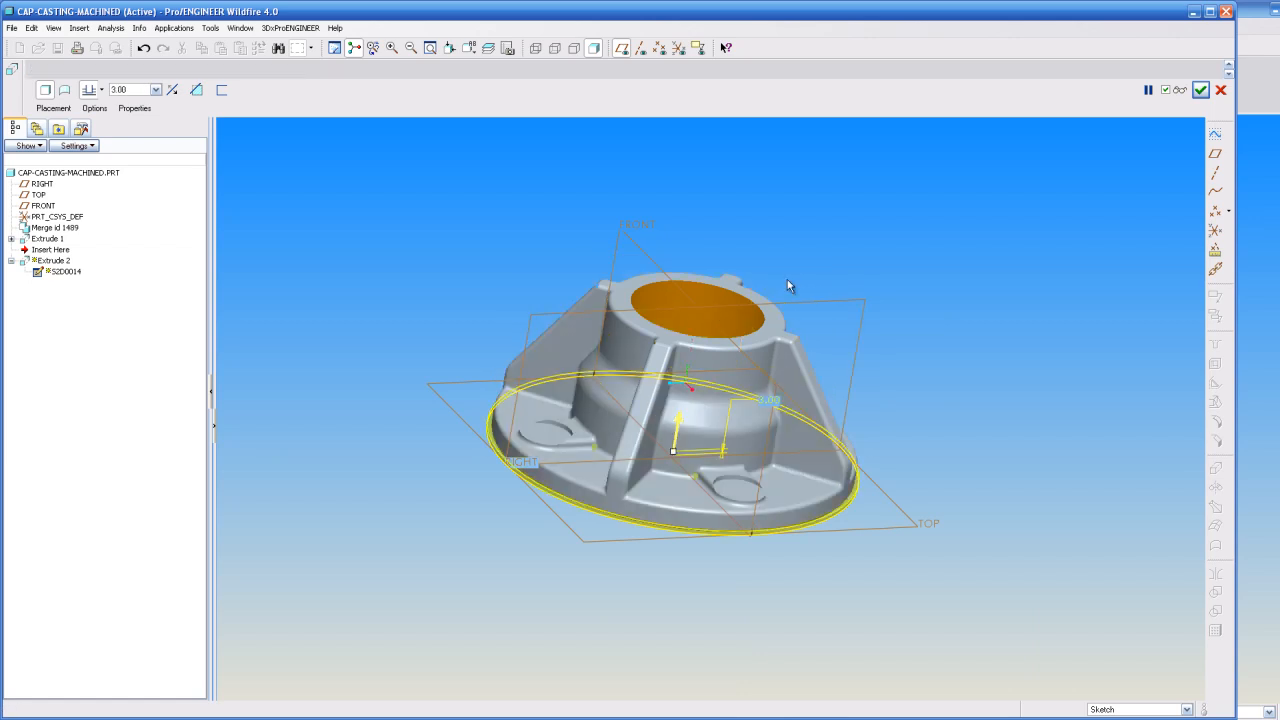
{"action": "left_click", "coordinate": [1200, 90]}
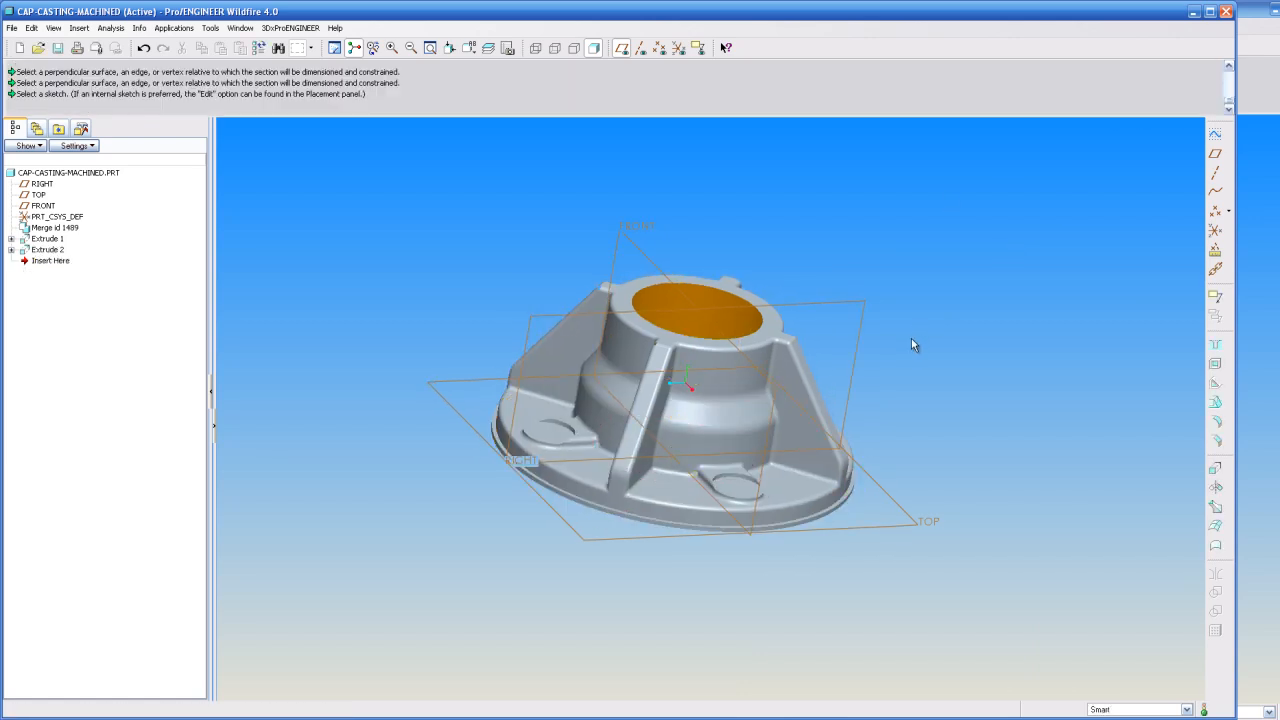
Step: Redefine Extrude 2 so that it removes material from the flange underside
{"action": "left_click", "coordinate": [40, 249]}
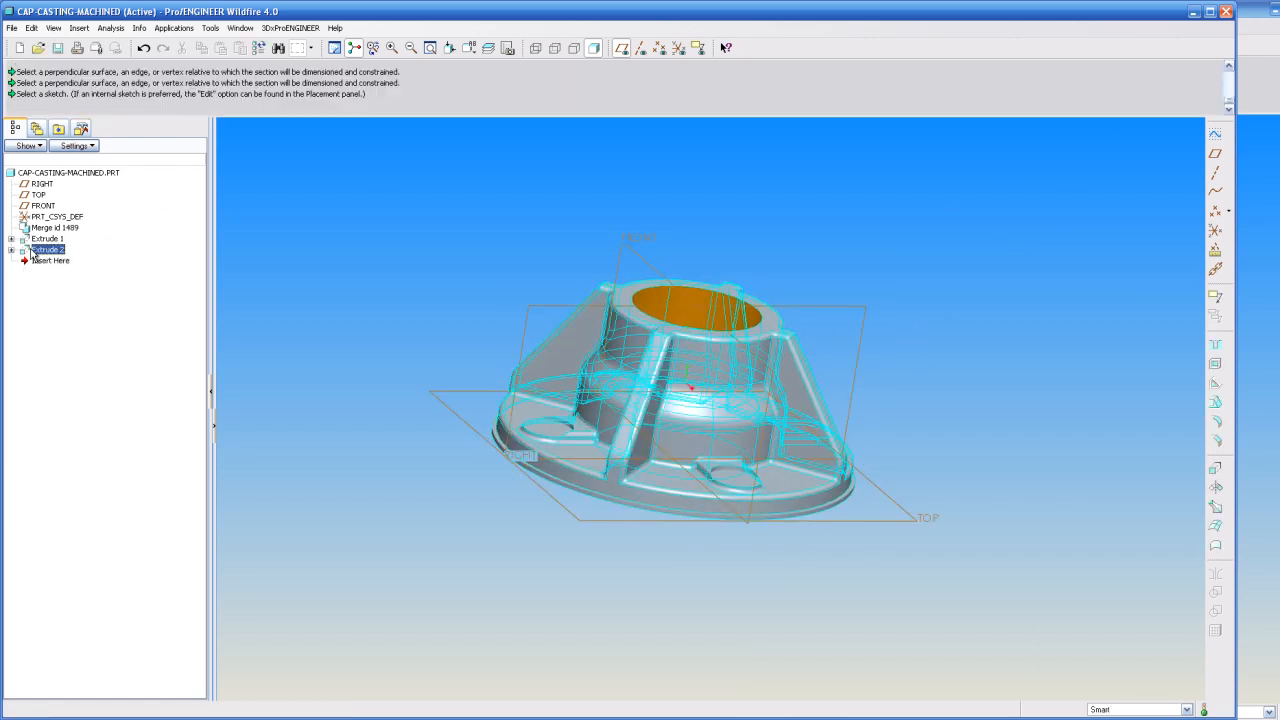
{"action": "right_click", "coordinate": [100, 252]}
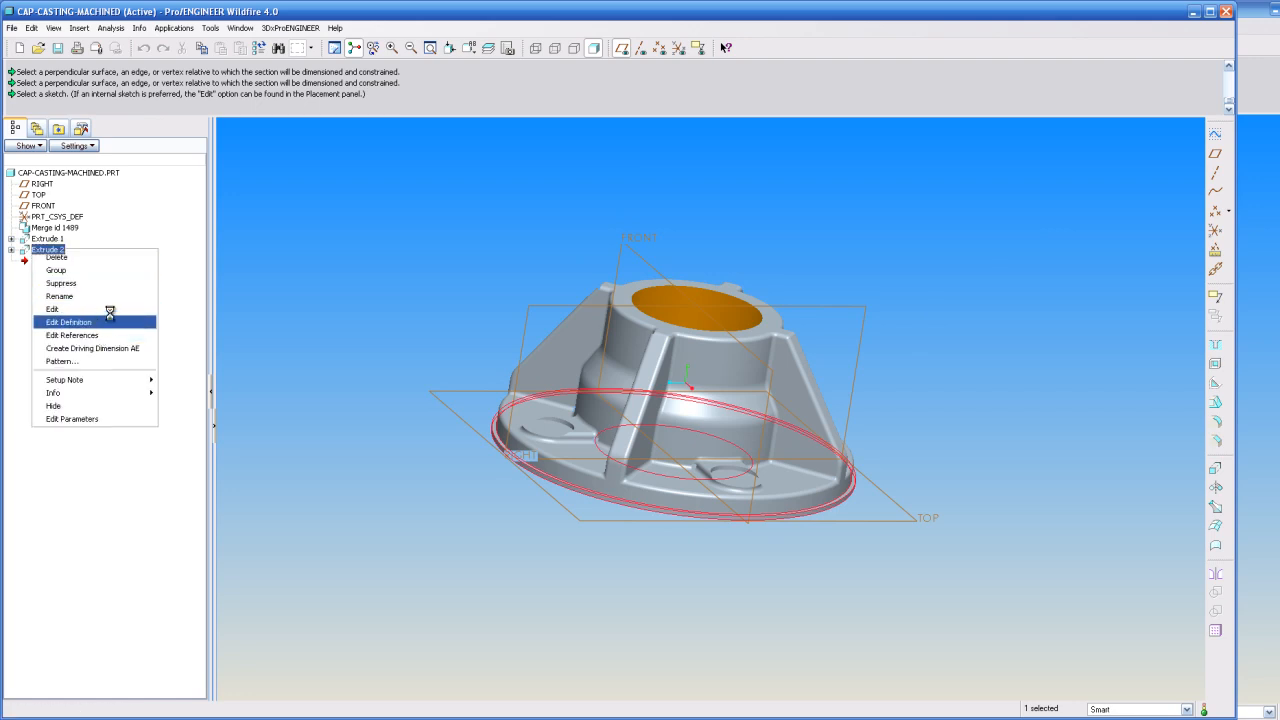
{"action": "left_click", "coordinate": [68, 322]}
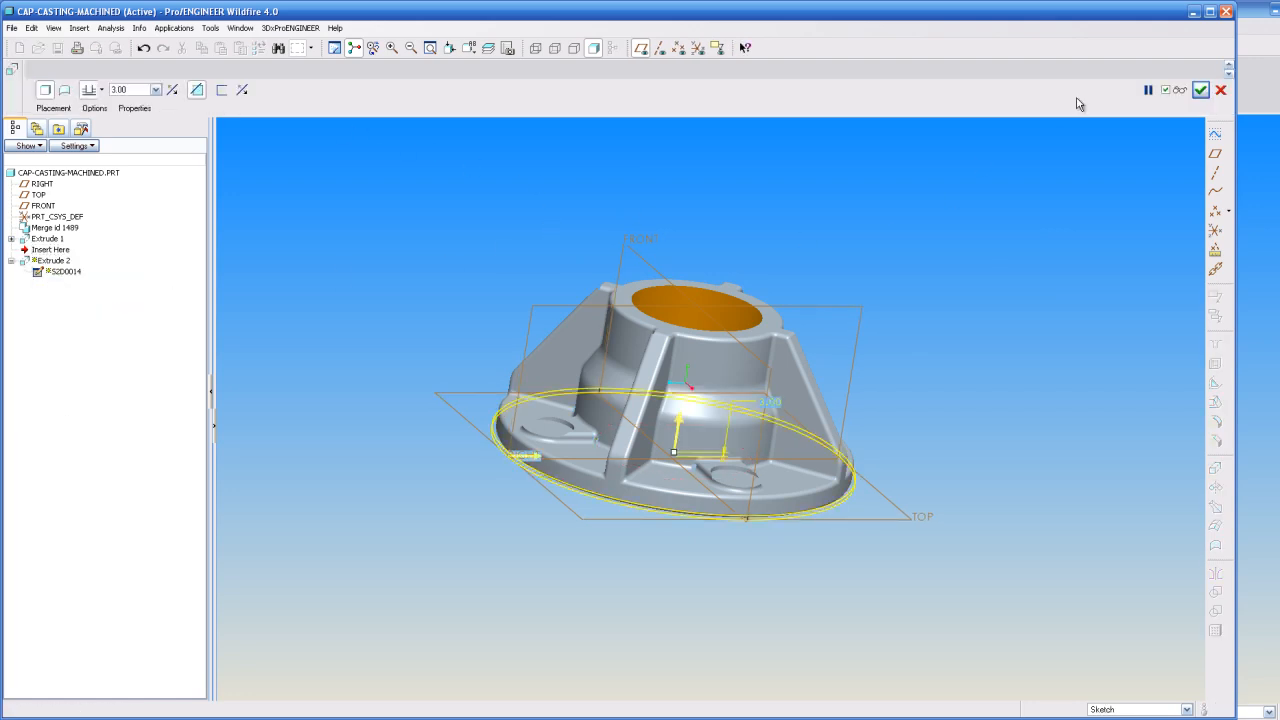
{"action": "left_click", "coordinate": [1200, 90]}
Step: Start a third Extrude feature with an internal sketch on the top face of the hub
{"action": "mouse_move", "coordinate": [860, 380]}
{"action": "middle_mouse_down"}
{"action": "mouse_move", "coordinate": [800, 410]}
{"action": "mouse_move", "coordinate": [740, 270]}
{"action": "mouse_move", "coordinate": [700, 440]}
{"action": "mouse_move", "coordinate": [589, 488]}
{"action": "mouse_move", "coordinate": [597, 478]}
{"action": "middle_mouse_up"}
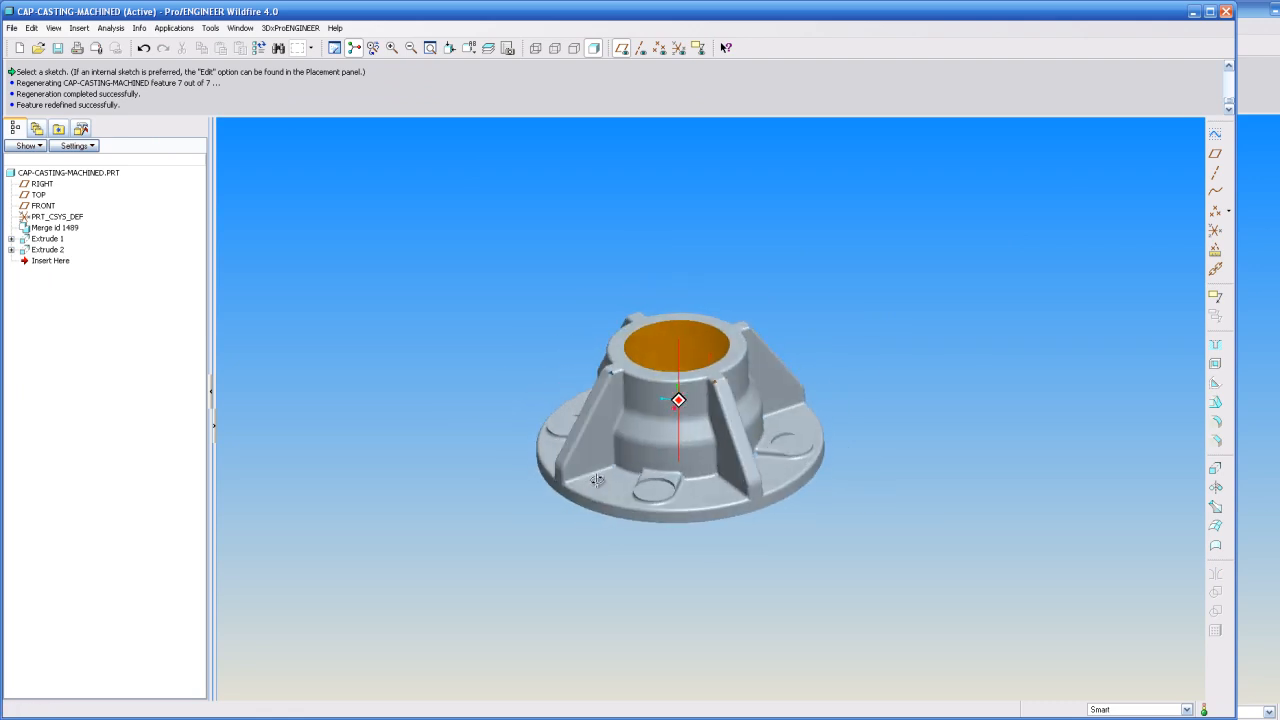
{"action": "scroll", "coordinate": [707, 402], "scroll_direction": "down", "scroll_amount": 3}
{"action": "left_click", "coordinate": [1215, 470]}
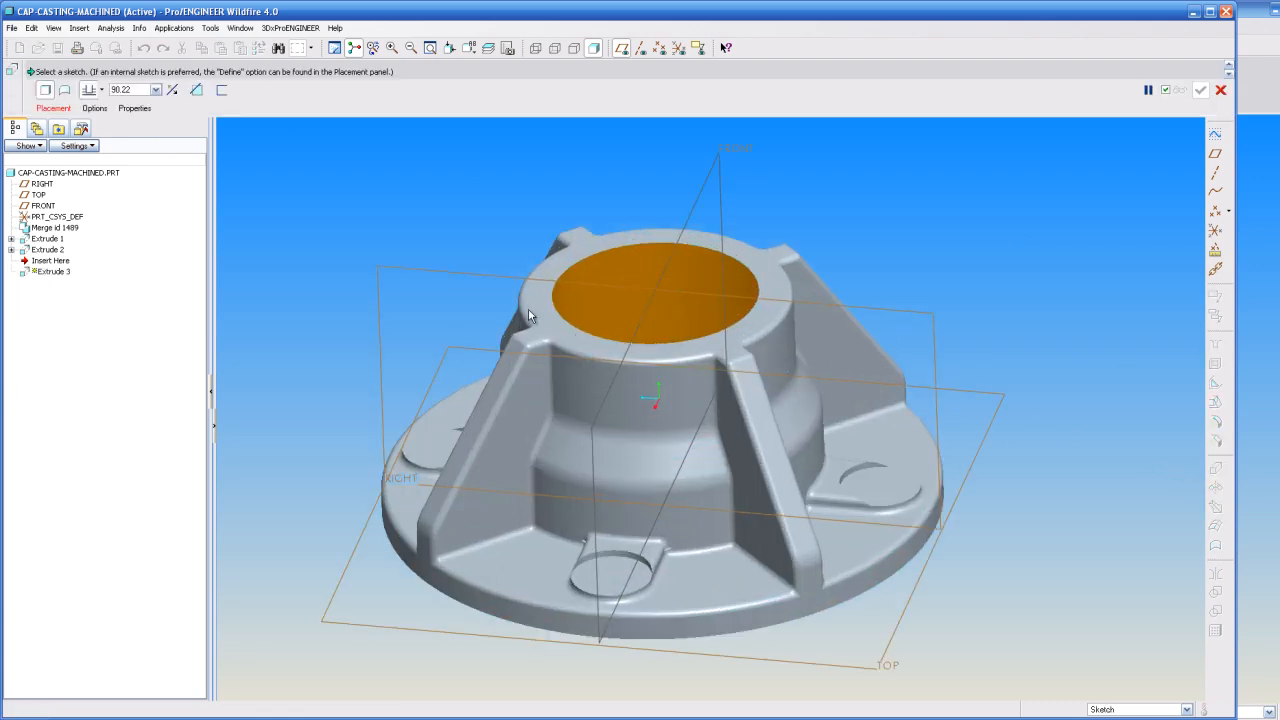
{"action": "left_click", "coordinate": [54, 108]}
{"action": "left_click", "coordinate": [160, 147]}
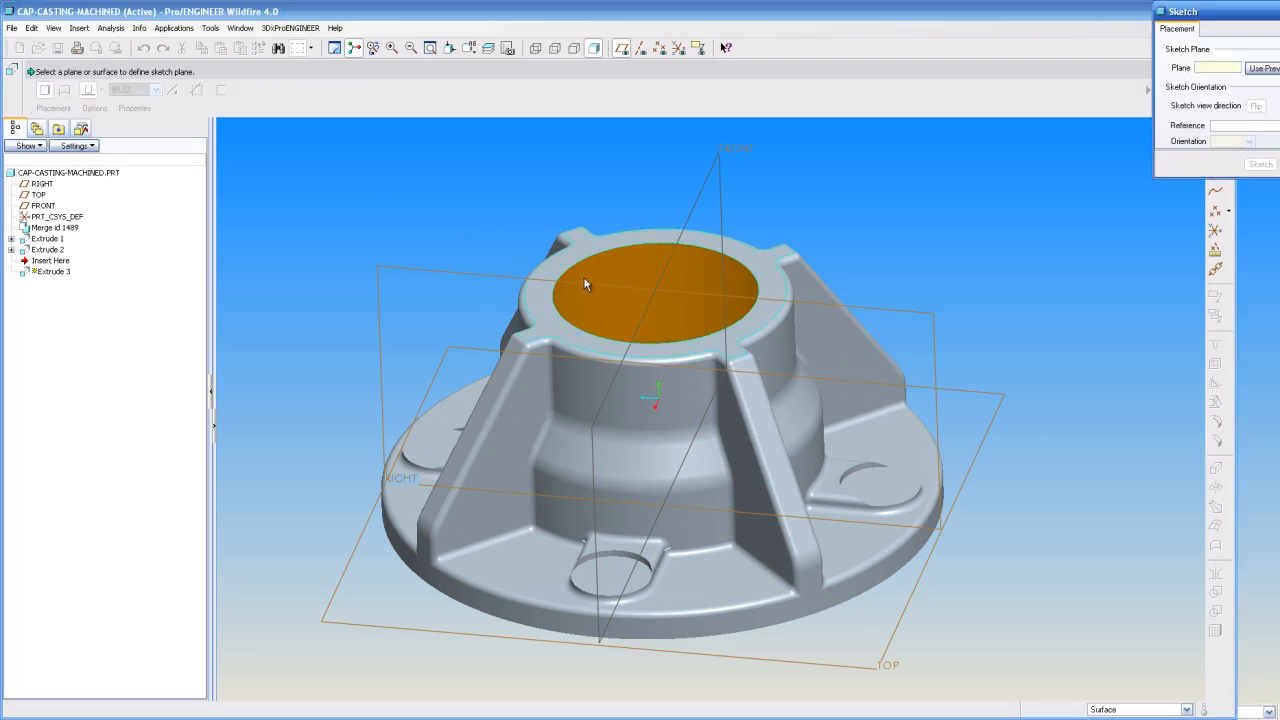
{"action": "left_click", "coordinate": [572, 252]}
{"action": "left_click", "coordinate": [1271, 167]}
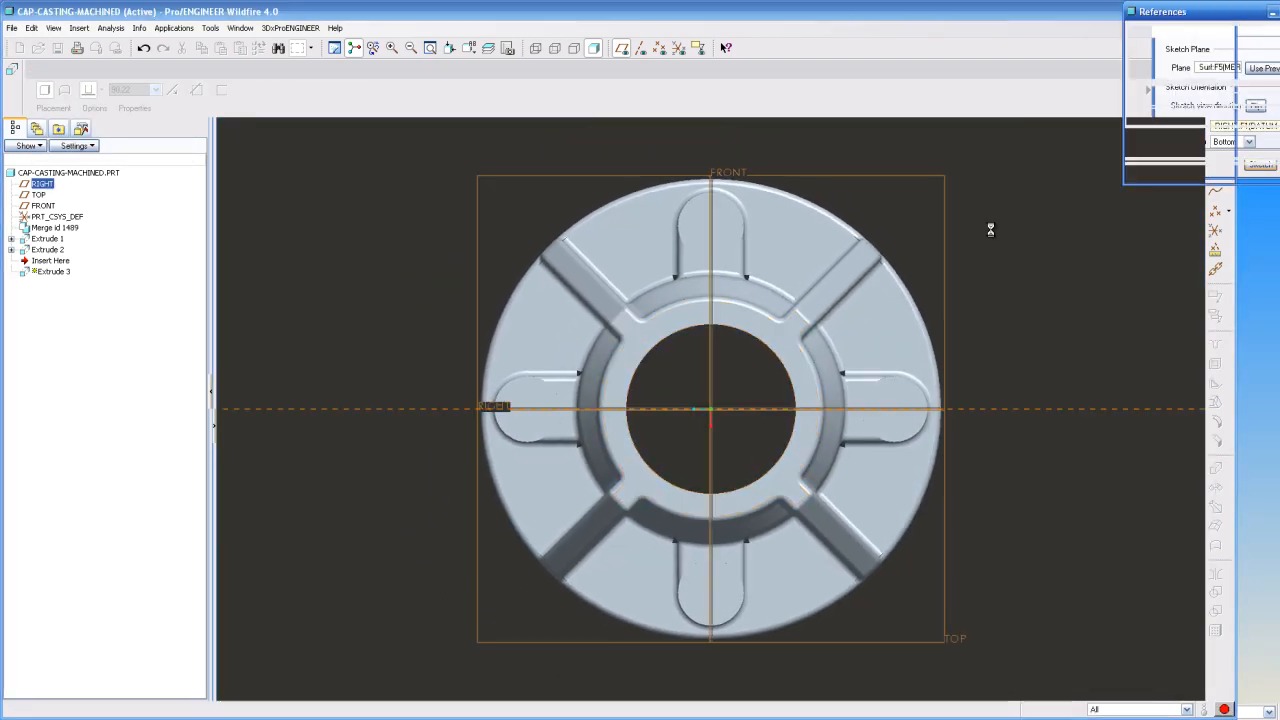
Step: Add the FRONT datum plane to the hub sketch's references alongside RIGHT
{"action": "left_click", "coordinate": [812, 207]}
{"action": "left_click", "coordinate": [1219, 172]}
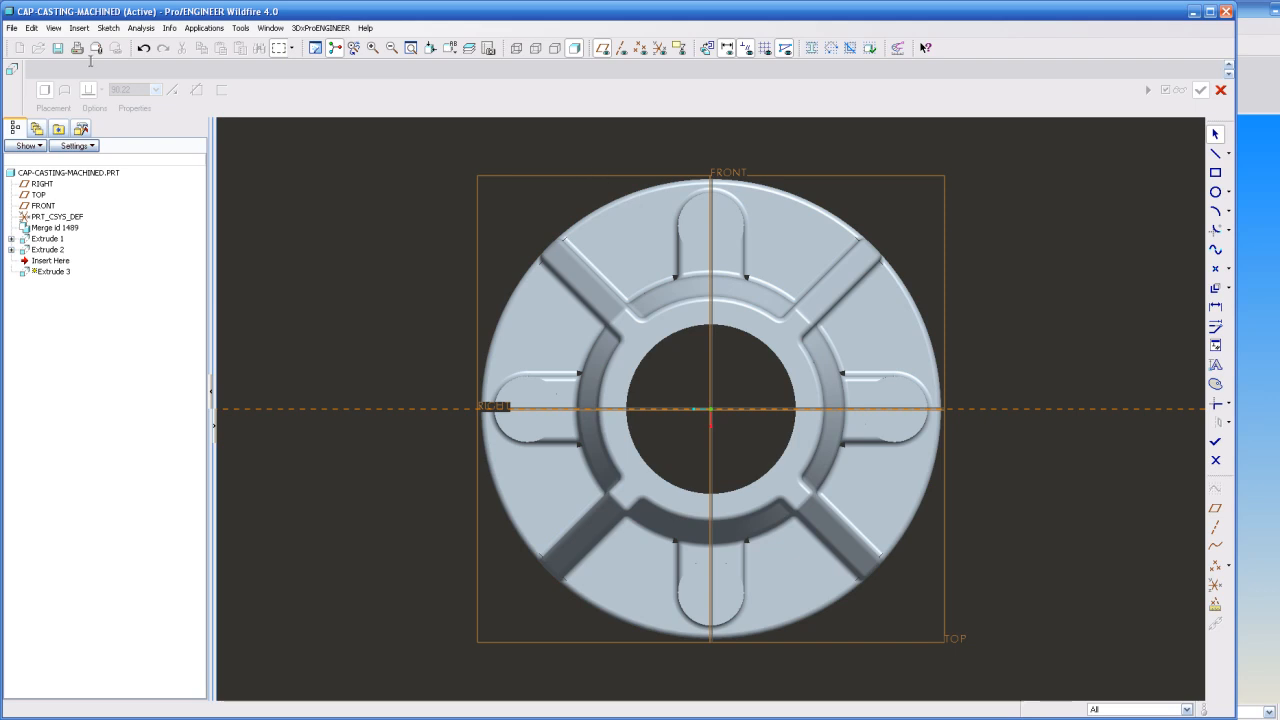
{"action": "left_click", "coordinate": [107, 27]}
{"action": "left_click", "coordinate": [126, 84]}
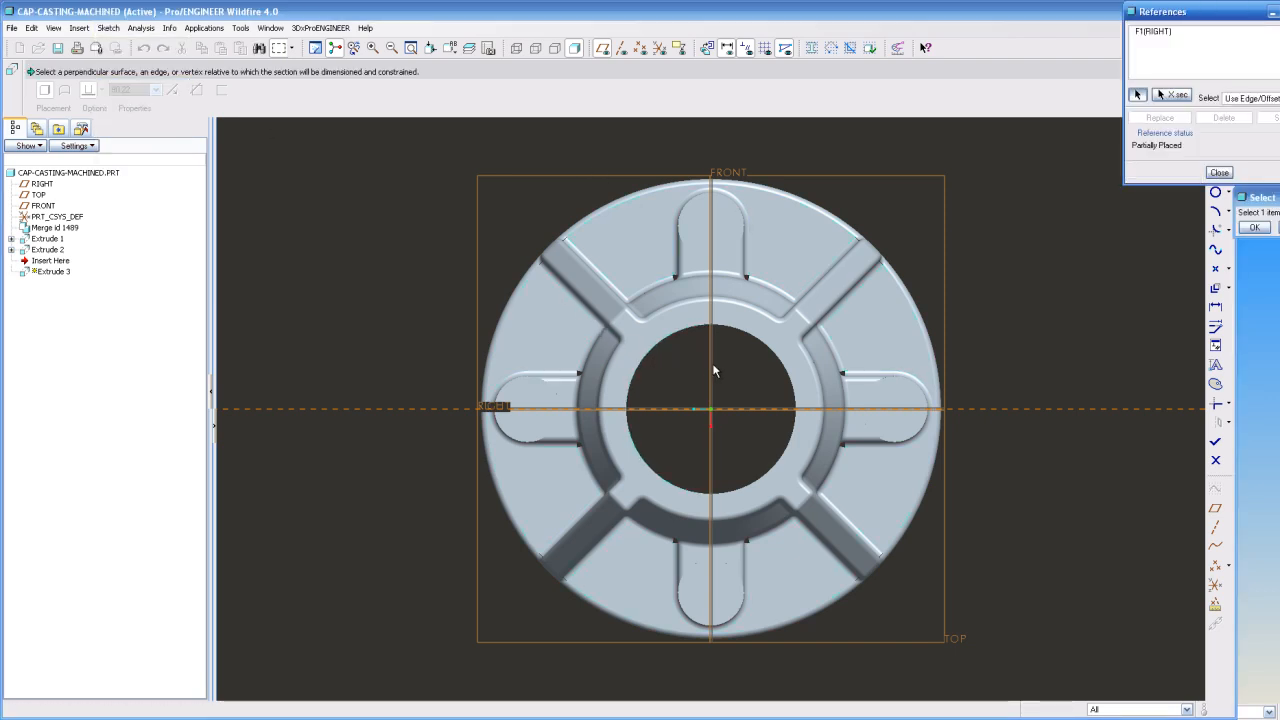
{"action": "left_click", "coordinate": [741, 409]}
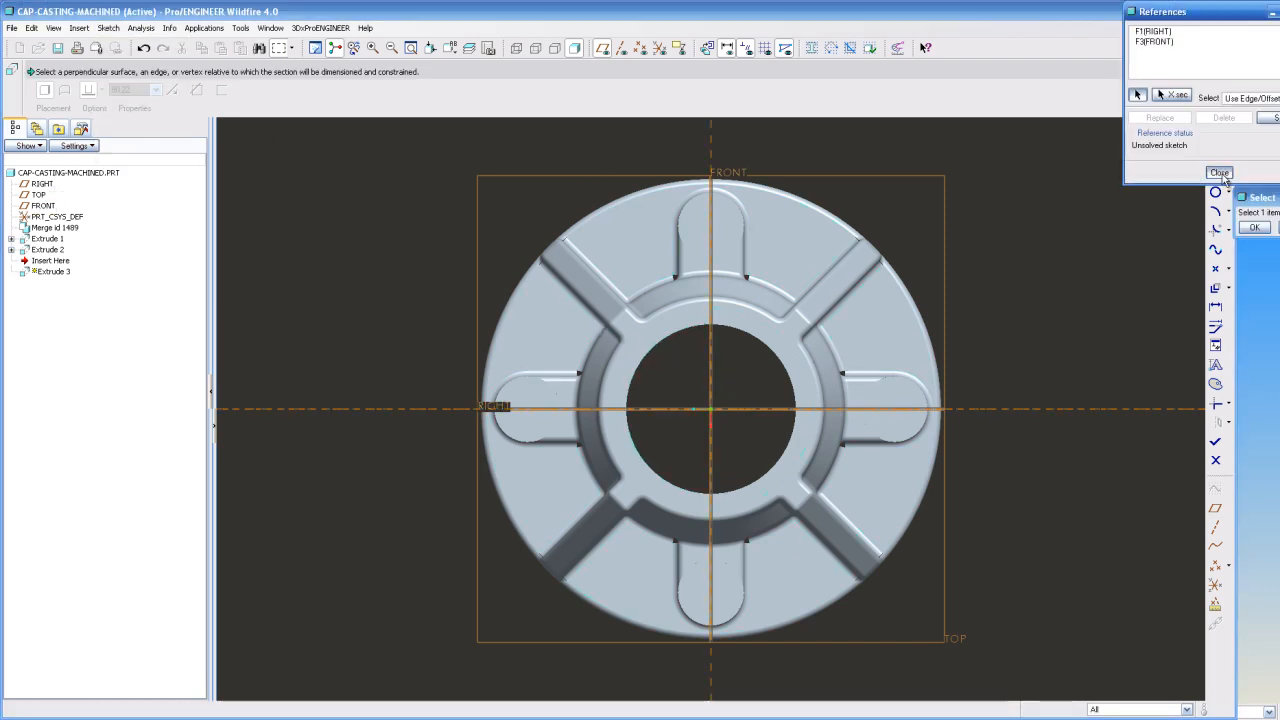
{"action": "left_click", "coordinate": [1219, 172]}
Step: Draw a circle centred on the part around the hub, set its diameter to 150 and finish the sketch
{"action": "left_click", "coordinate": [709, 409]}
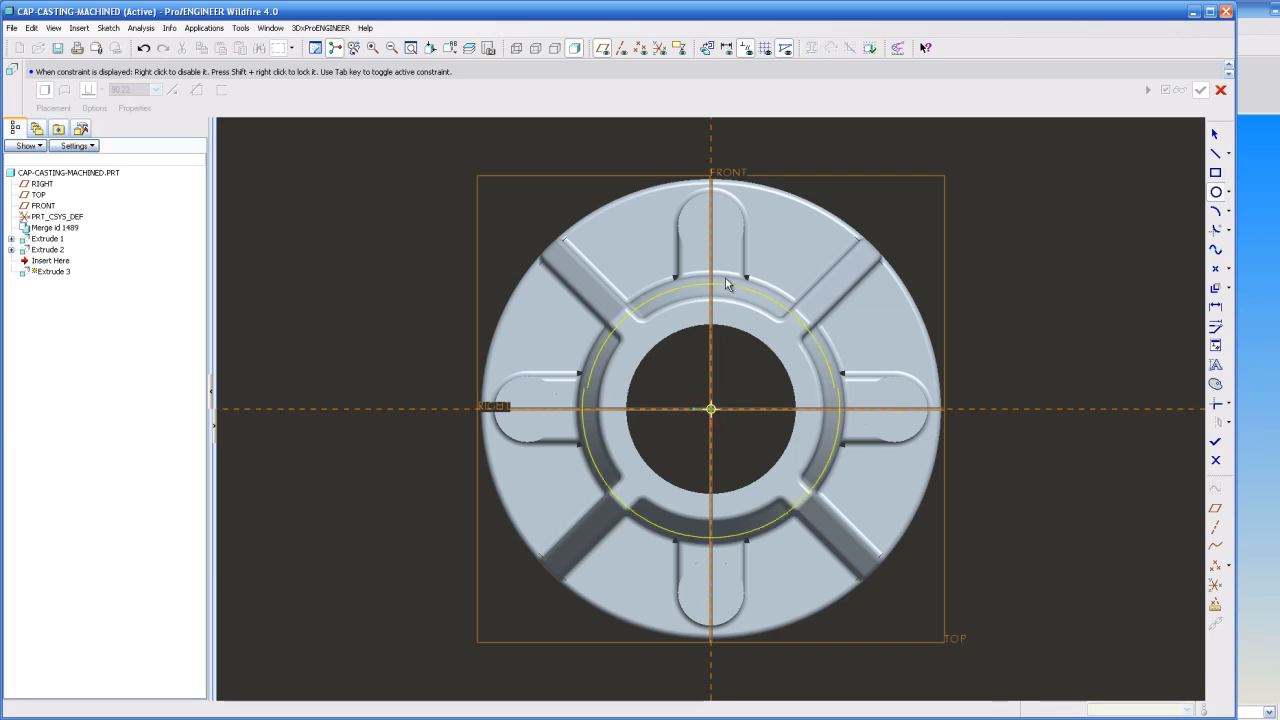
{"action": "left_click", "coordinate": [748, 272]}
{"action": "left_click", "coordinate": [1216, 135]}
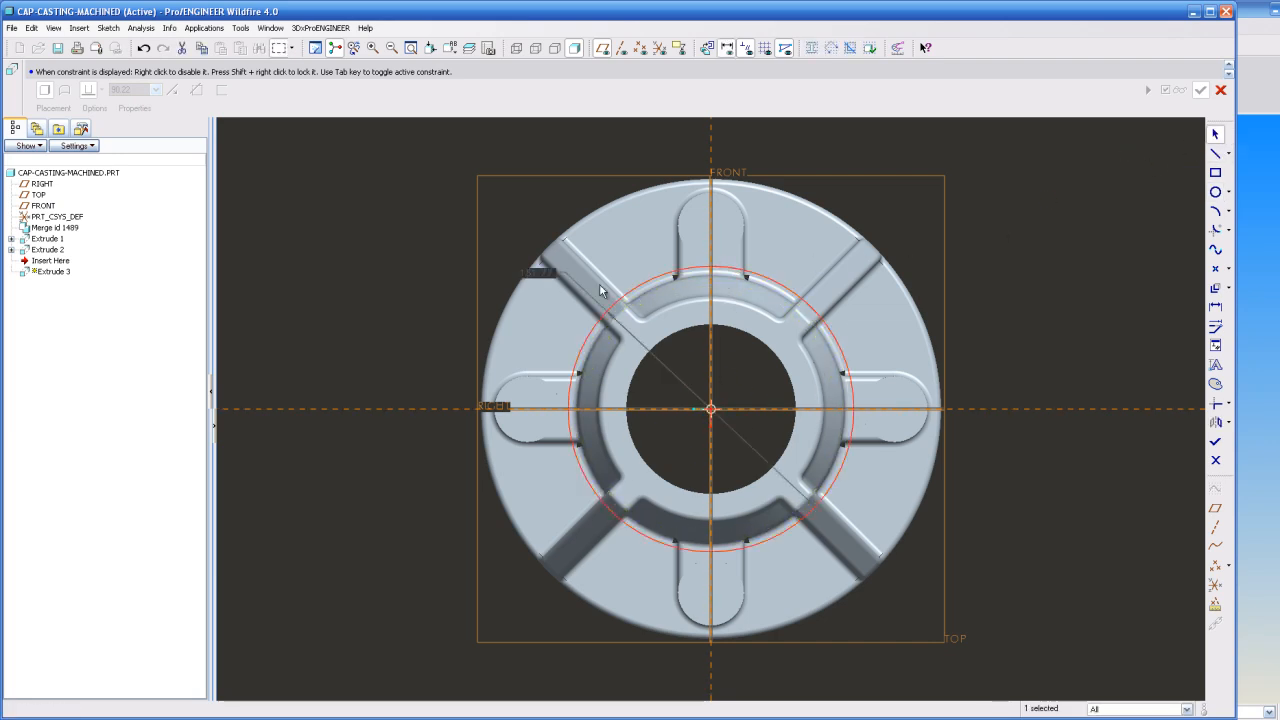
{"action": "left_click", "coordinate": [532, 270]}
{"action": "type", "text": "150"}
{"action": "key", "text": "Return"}
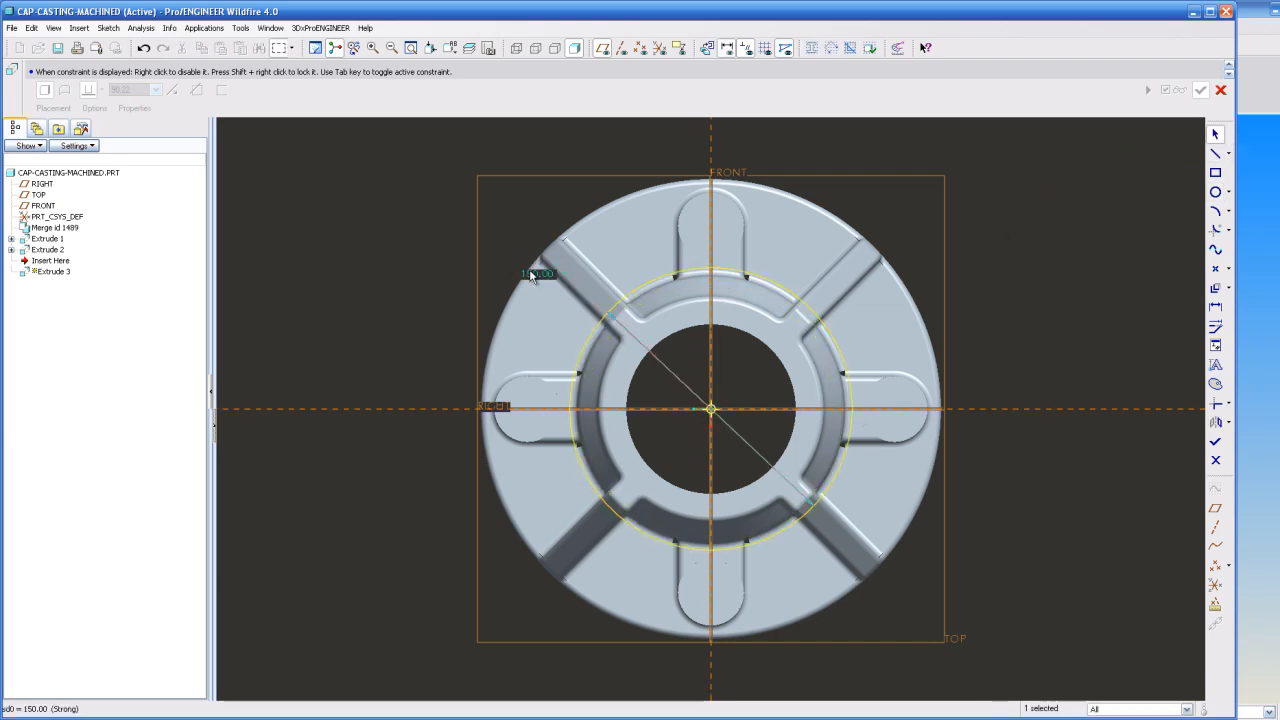
{"action": "left_click", "coordinate": [1217, 444]}
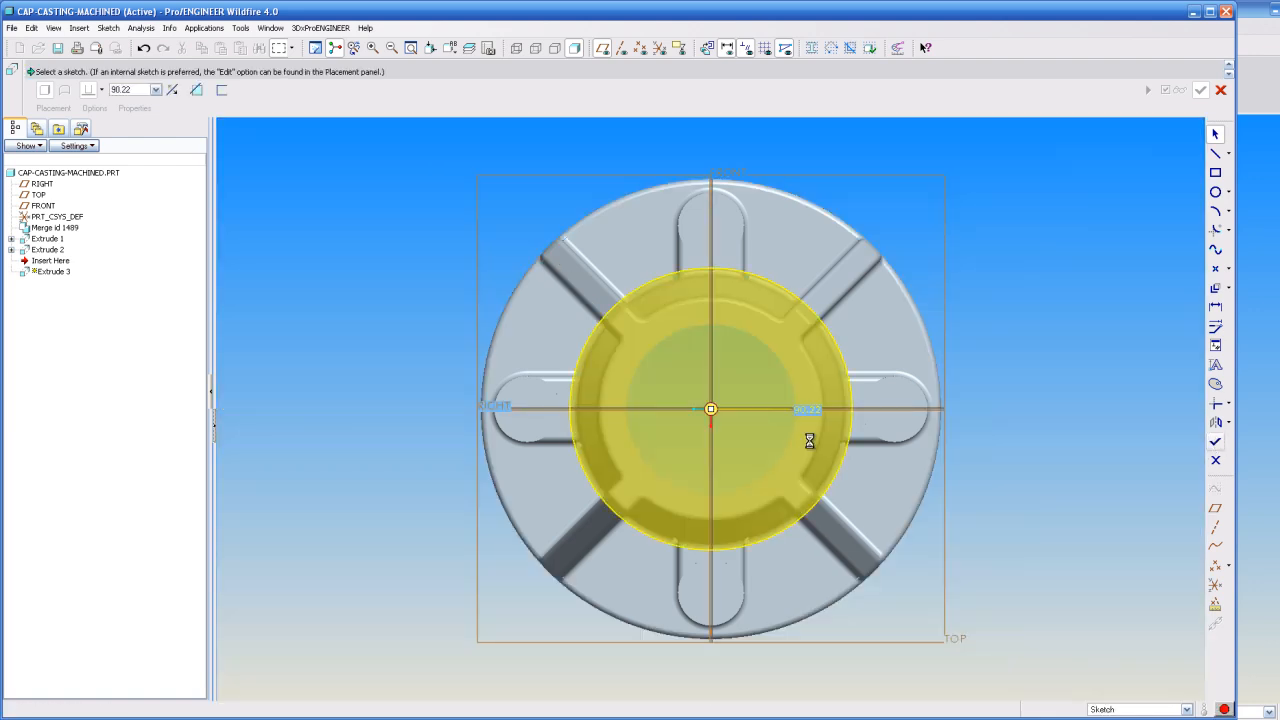
Step: Direct the extrusion down into the hub, set its depth to 3.00, make it remove material and complete the feature
{"action": "left_click", "coordinate": [706, 284]}
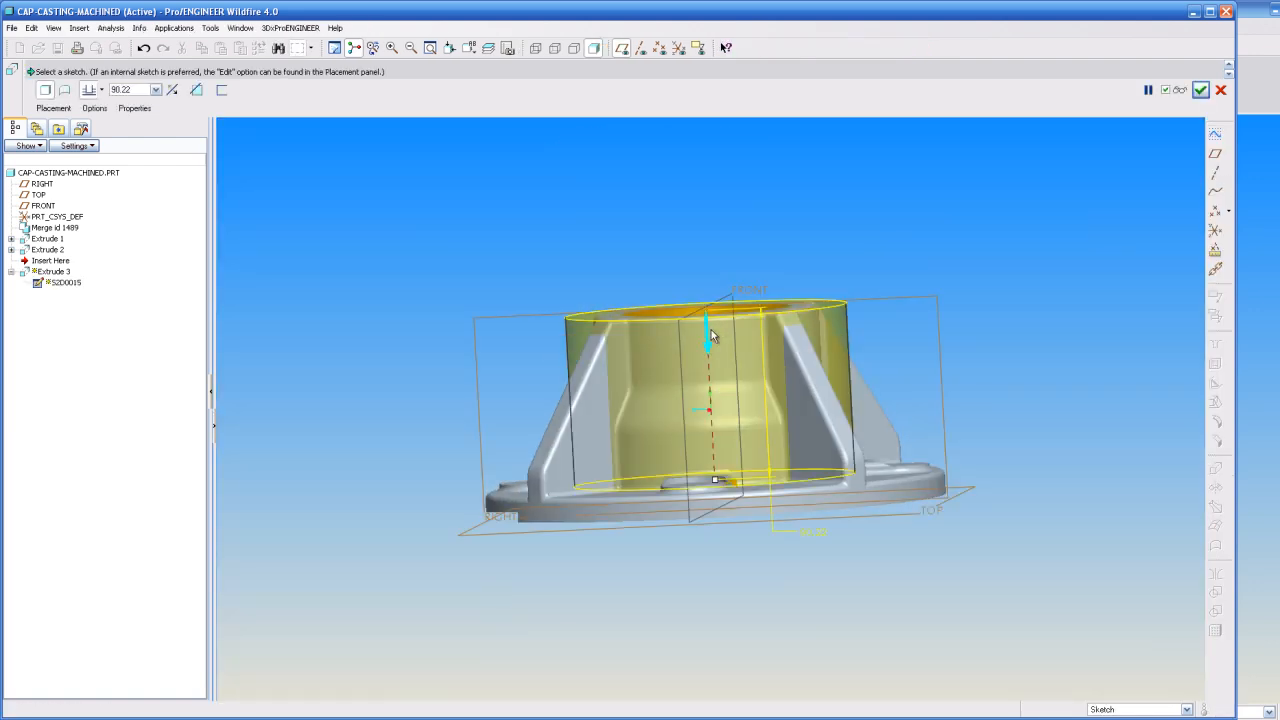
{"action": "double_click", "coordinate": [823, 531]}
{"action": "type", "text": "3"}
{"action": "key", "text": "Return"}
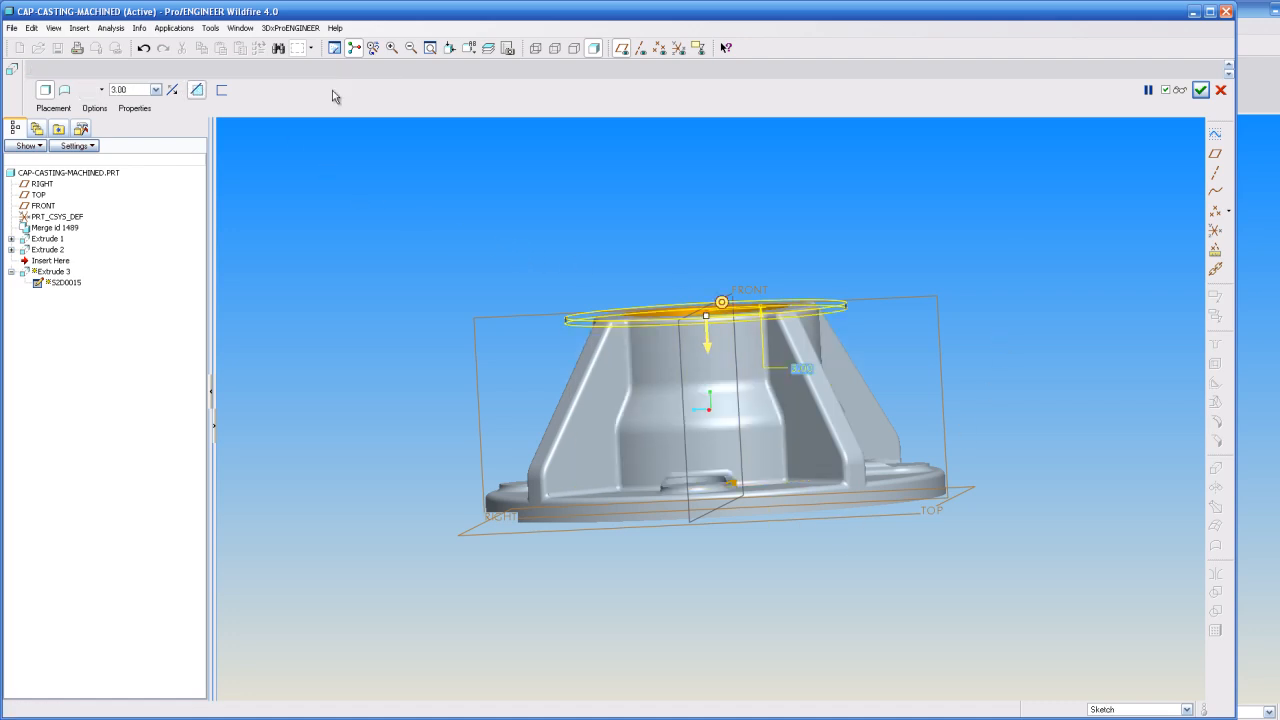
{"action": "left_click", "coordinate": [1200, 90]}
Step: Start a fourth Extrude feature with an internal sketch on the machined face of a flange pad
{"action": "mouse_move", "coordinate": [1017, 236]}
{"action": "middle_mouse_down"}
{"action": "mouse_move", "coordinate": [920, 280]}
{"action": "mouse_move", "coordinate": [740, 303]}
{"action": "mouse_move", "coordinate": [745, 354]}
{"action": "middle_mouse_up"}
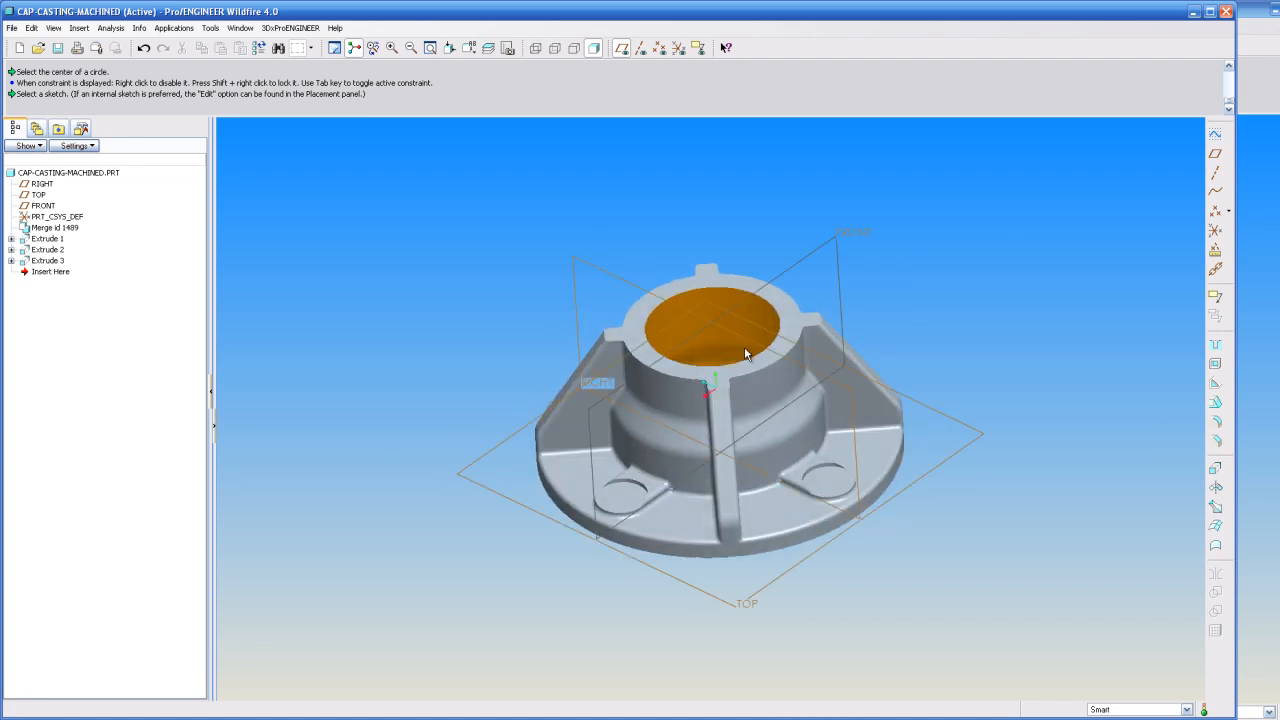
{"action": "left_click", "coordinate": [1216, 468]}
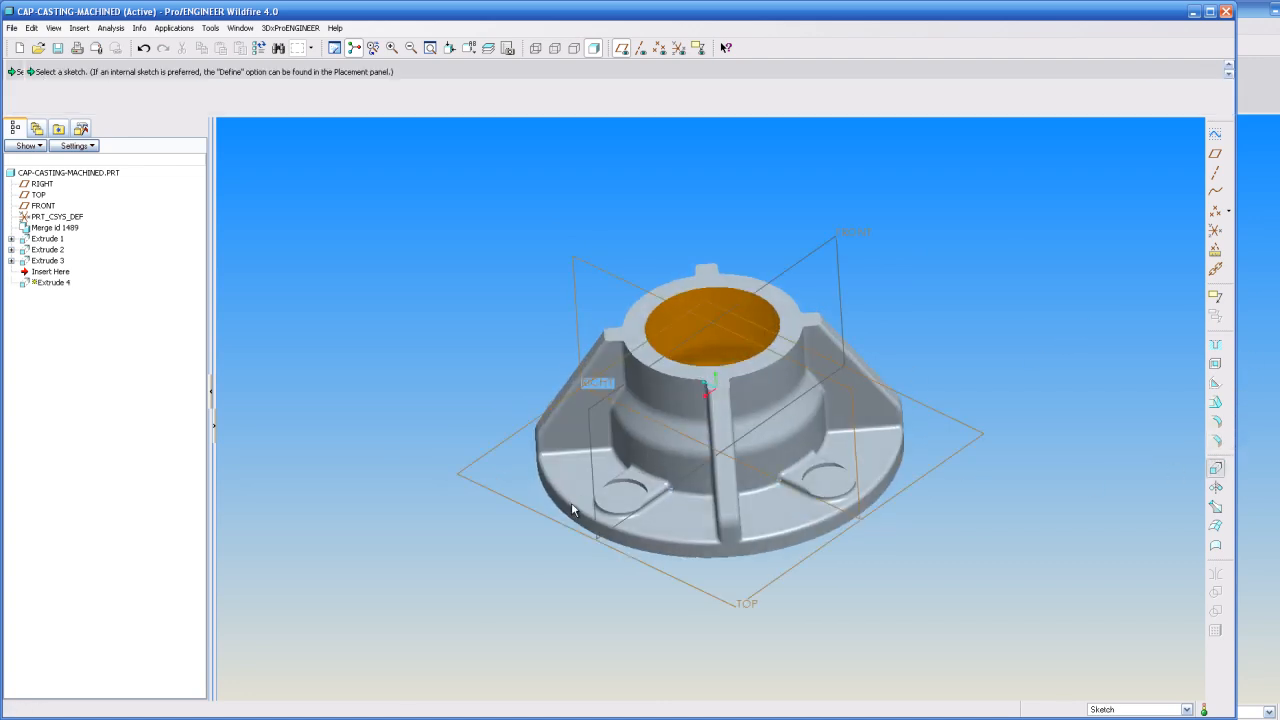
{"action": "left_click", "coordinate": [53, 108]}
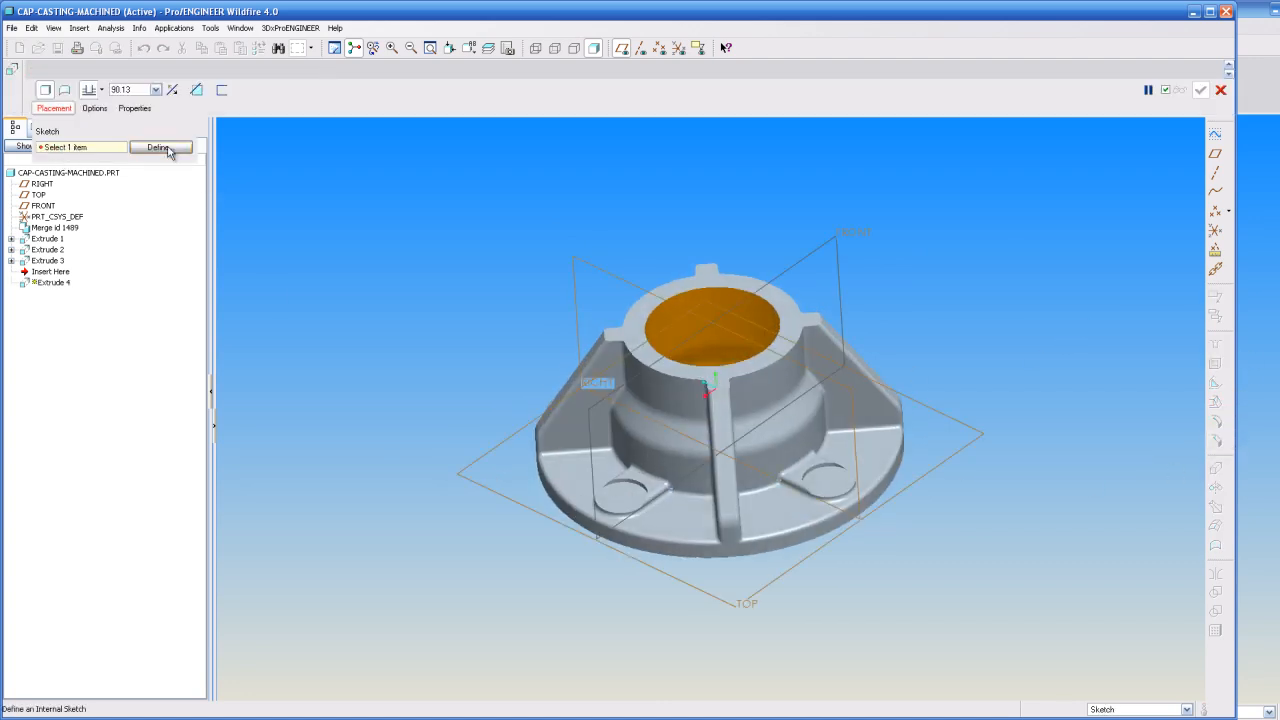
{"action": "left_click", "coordinate": [171, 148]}
{"action": "left_click", "coordinate": [617, 501]}
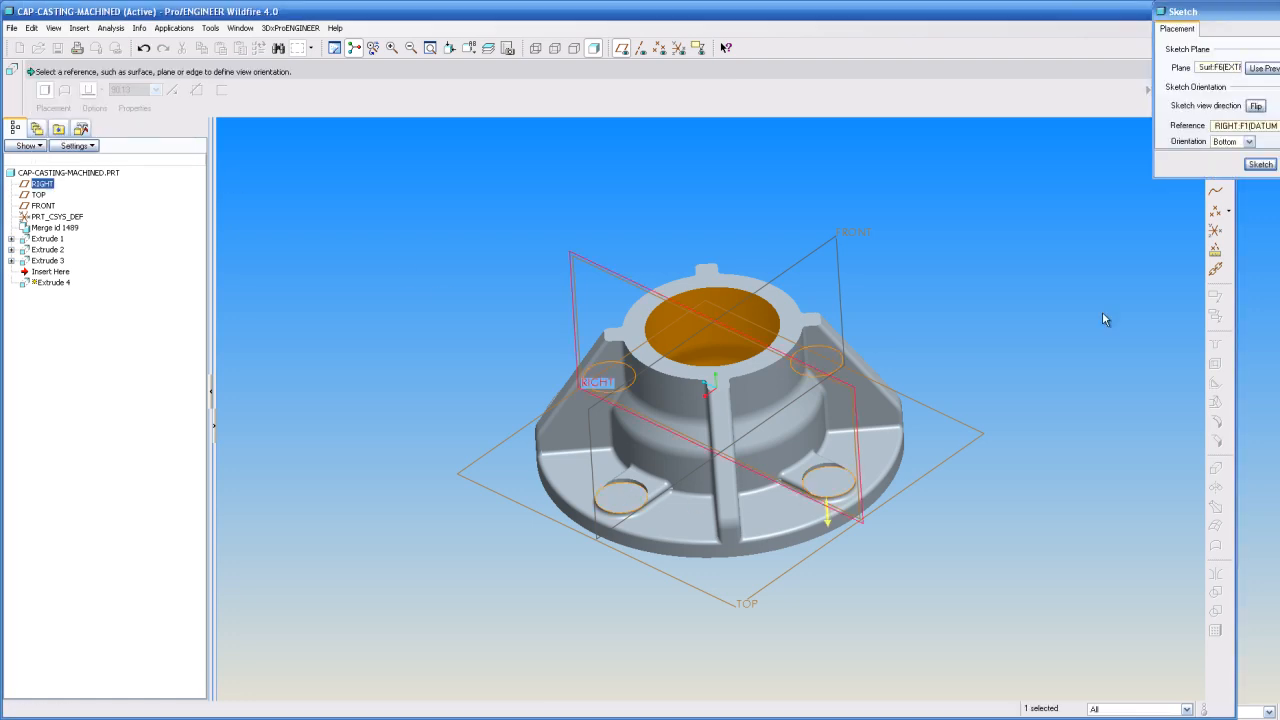
{"action": "left_click", "coordinate": [1260, 164]}
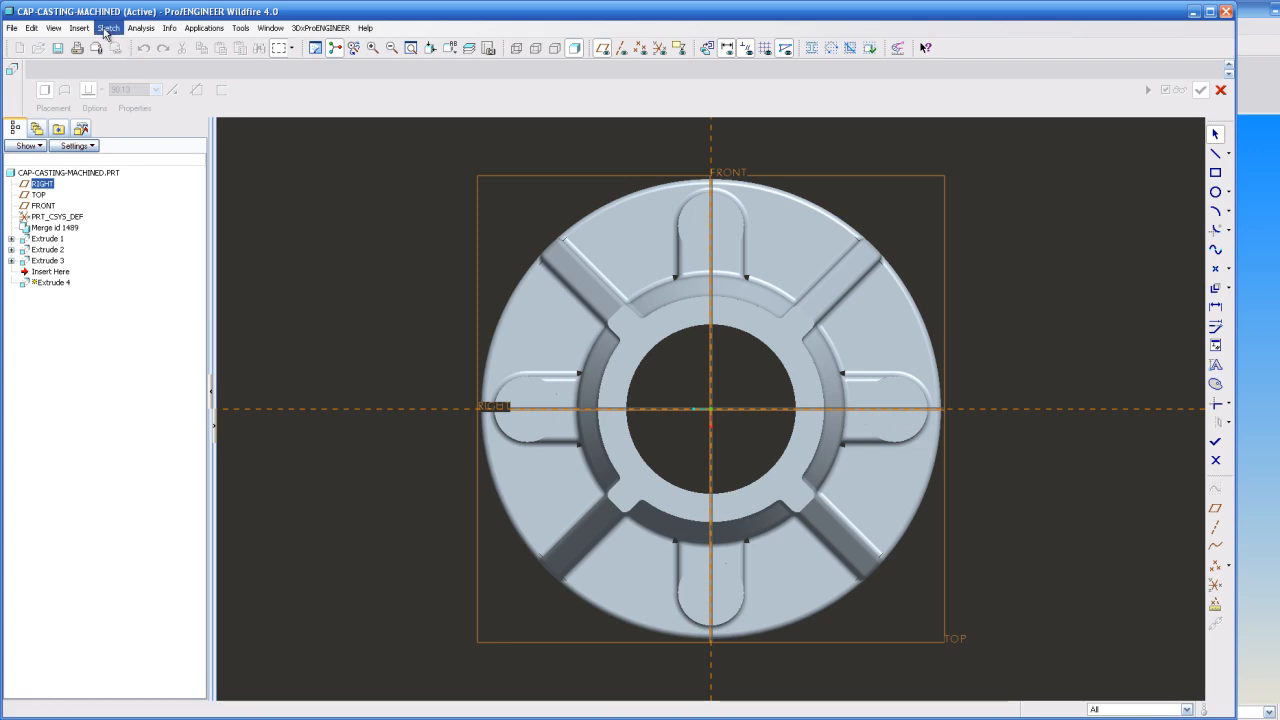
Step: Add the rounded ends of the four flange pads as sketch references
{"action": "left_click", "coordinate": [105, 28]}
{"action": "left_click", "coordinate": [125, 74]}
{"action": "left_click", "coordinate": [726, 200]}
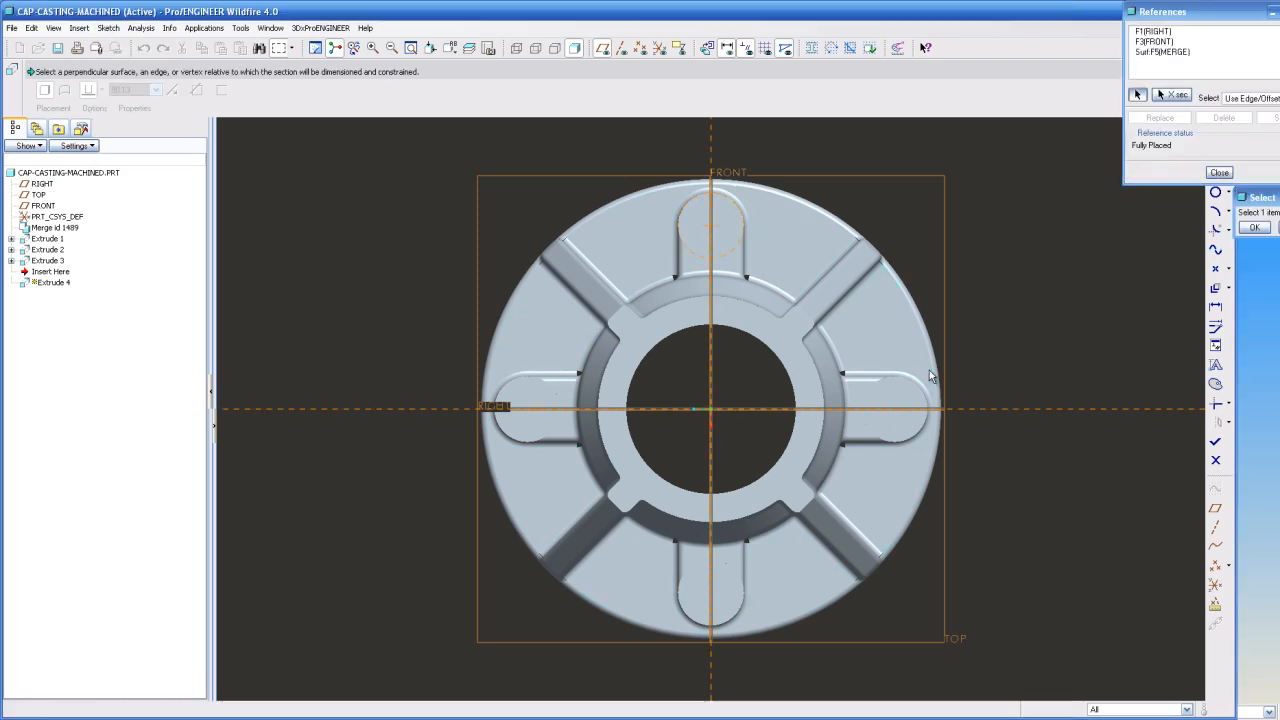
{"action": "left_click", "coordinate": [921, 381]}
{"action": "left_click", "coordinate": [736, 618]}
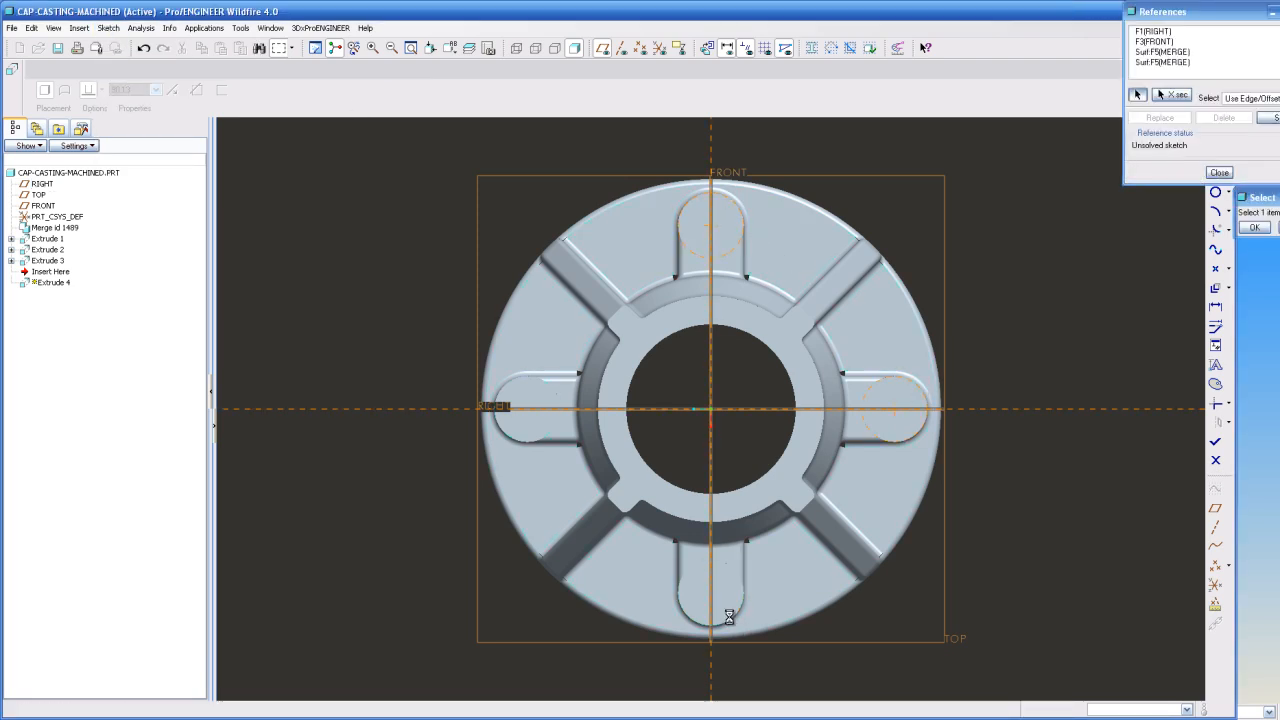
{"action": "left_click", "coordinate": [504, 432]}
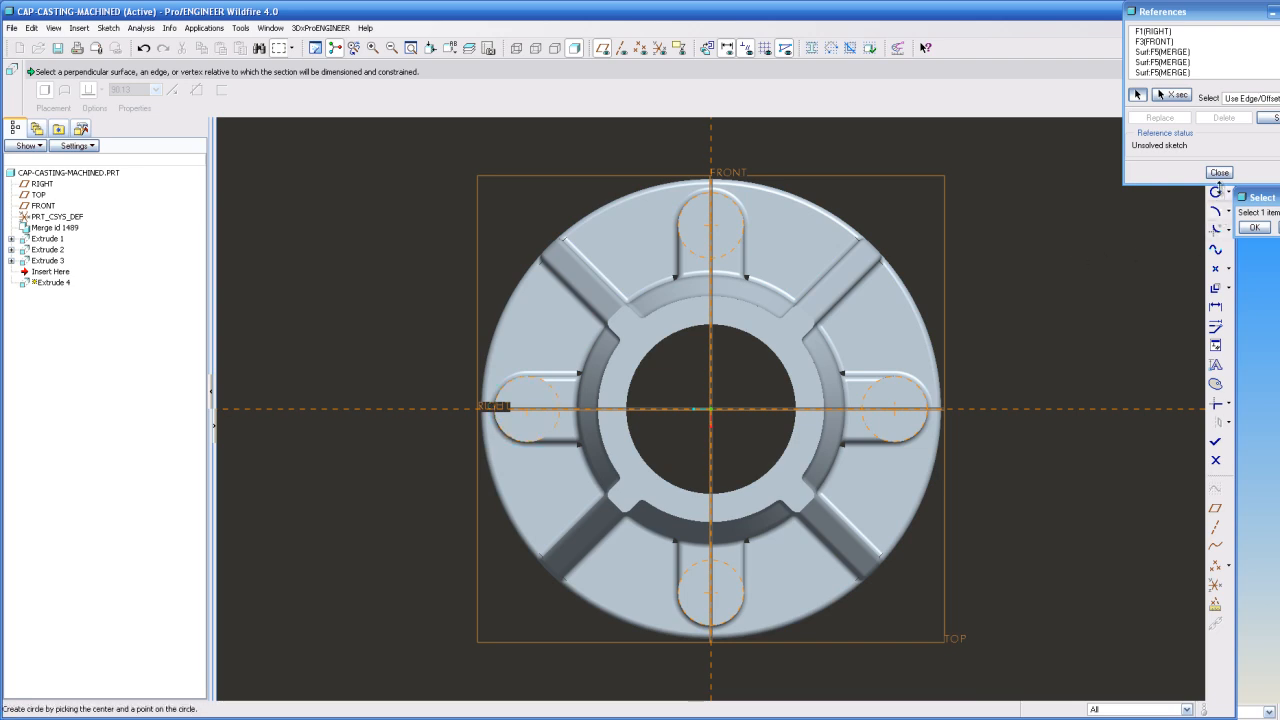
{"action": "left_click", "coordinate": [1219, 172]}
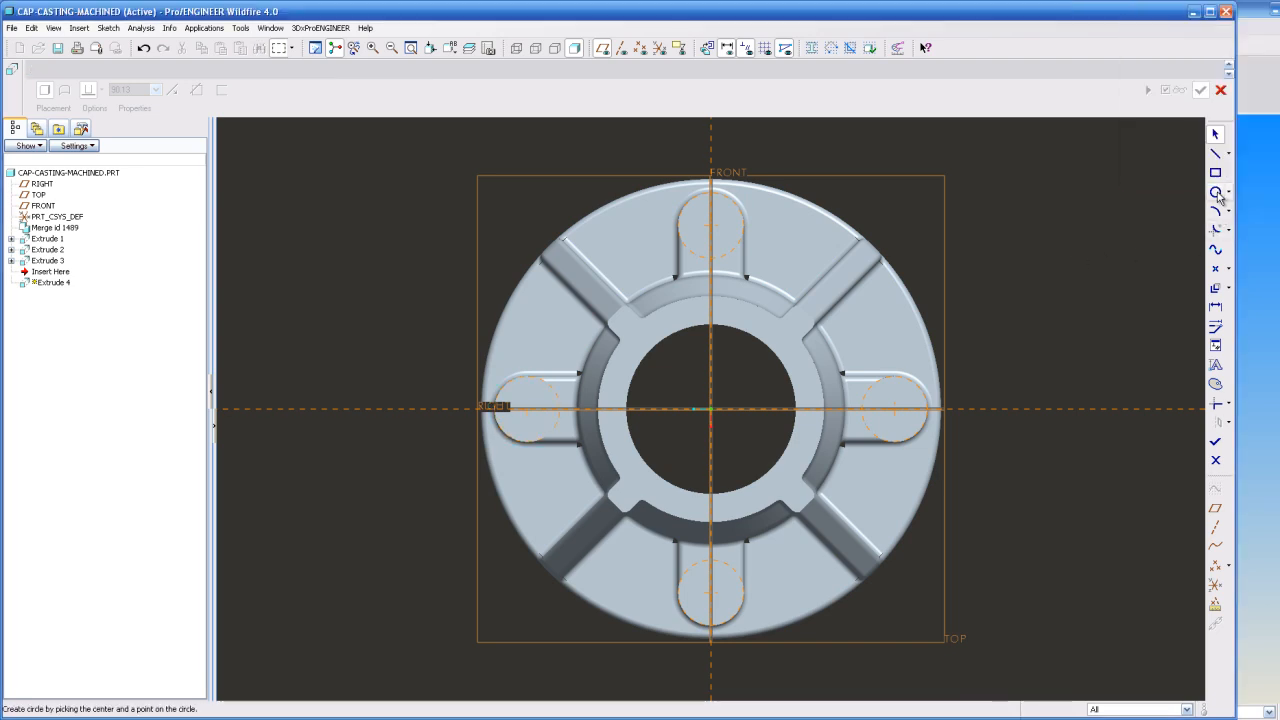
Step: Draw four equal circles concentric with the rounded ends of the pads and set their diameter to 20
{"action": "left_click", "coordinate": [715, 208]}
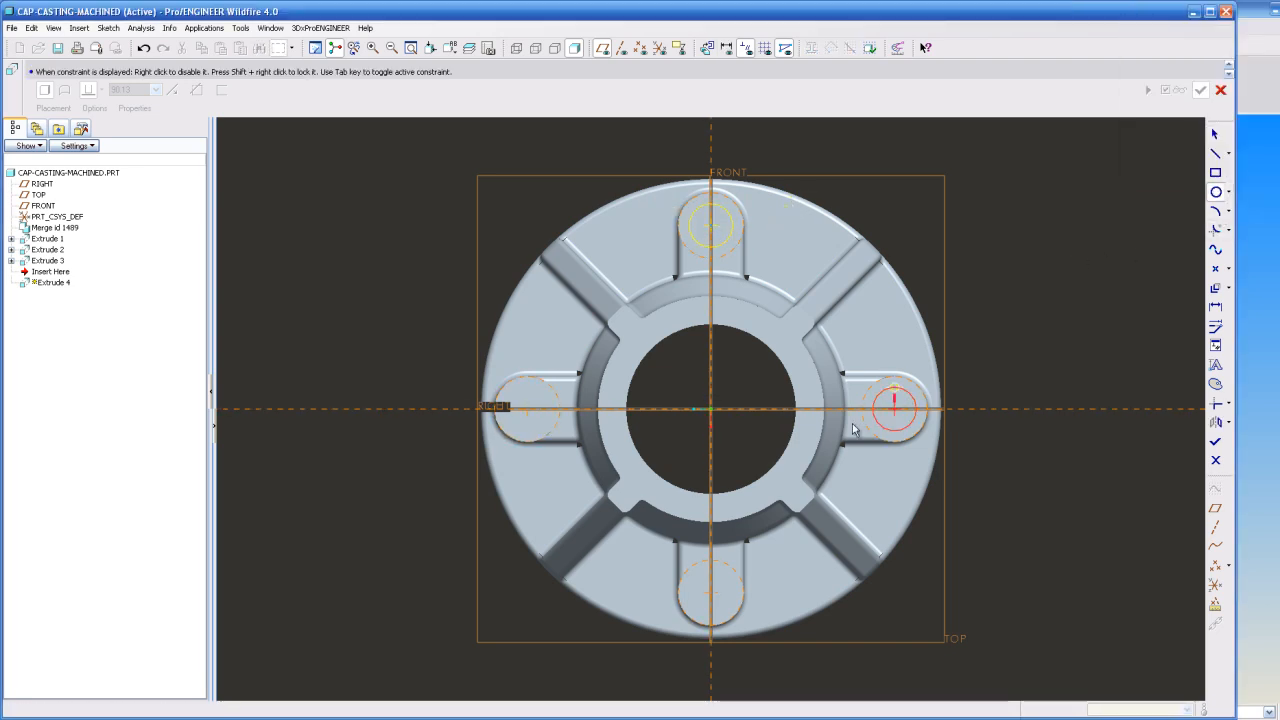
{"action": "left_click", "coordinate": [716, 578]}
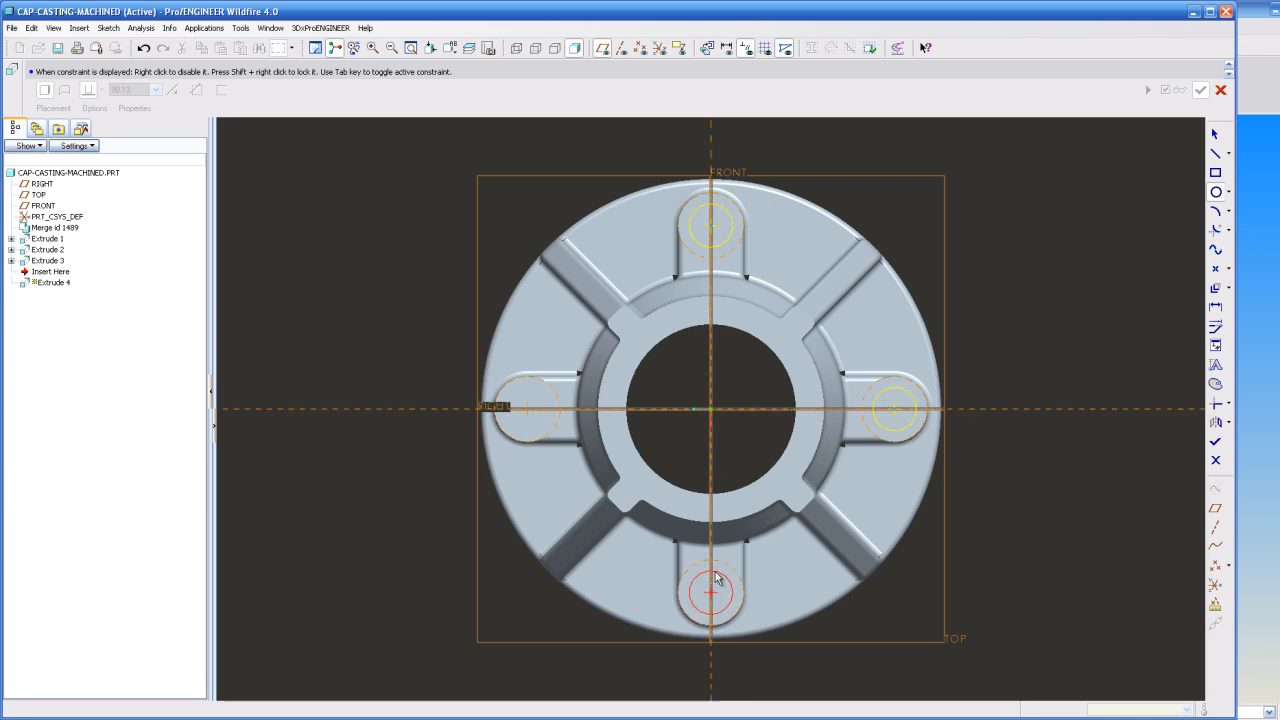
{"action": "left_click", "coordinate": [531, 403]}
{"action": "left_click", "coordinate": [534, 396]}
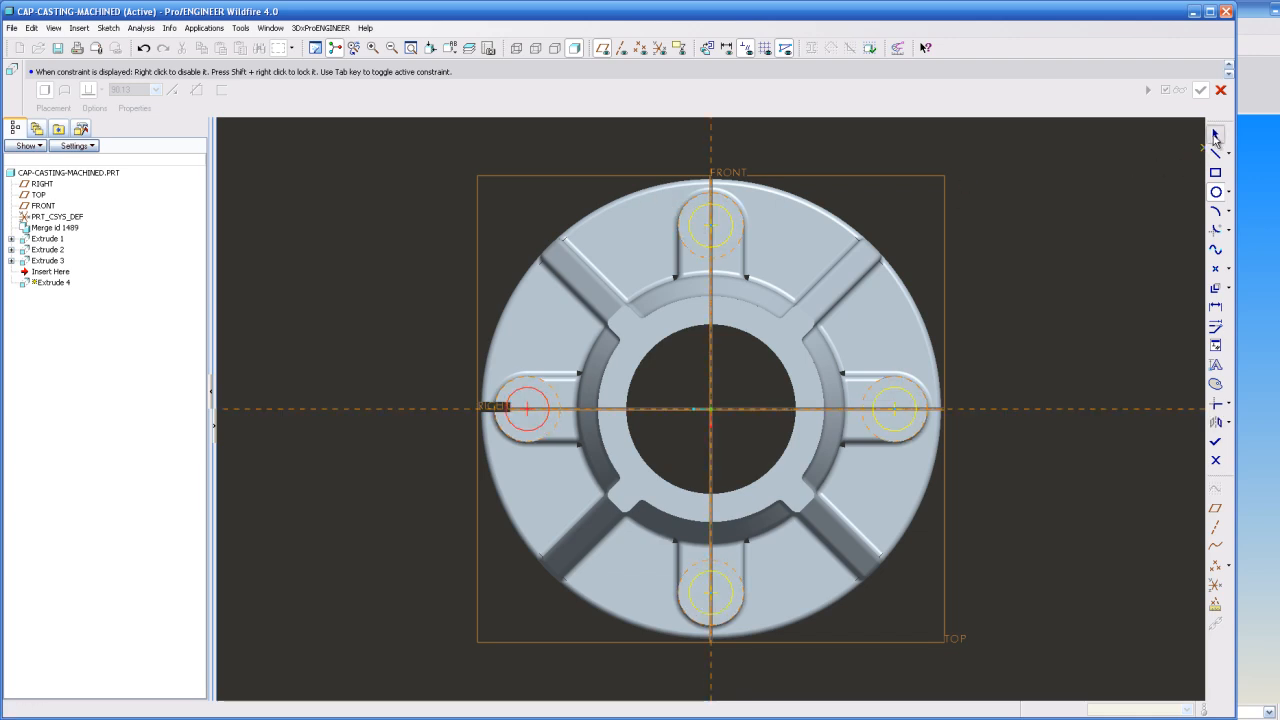
{"action": "left_click", "coordinate": [1216, 136]}
{"action": "double_click", "coordinate": [662, 204]}
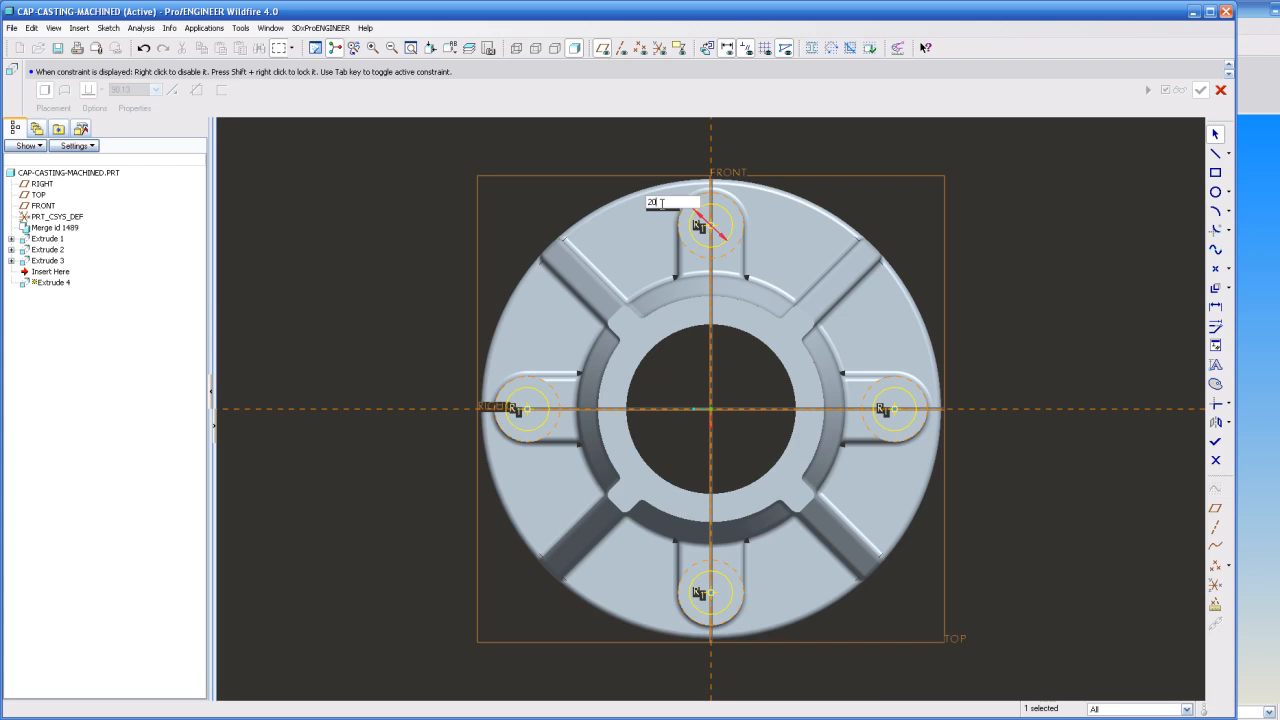
{"action": "type", "text": "20"}
{"action": "key", "text": "Return"}
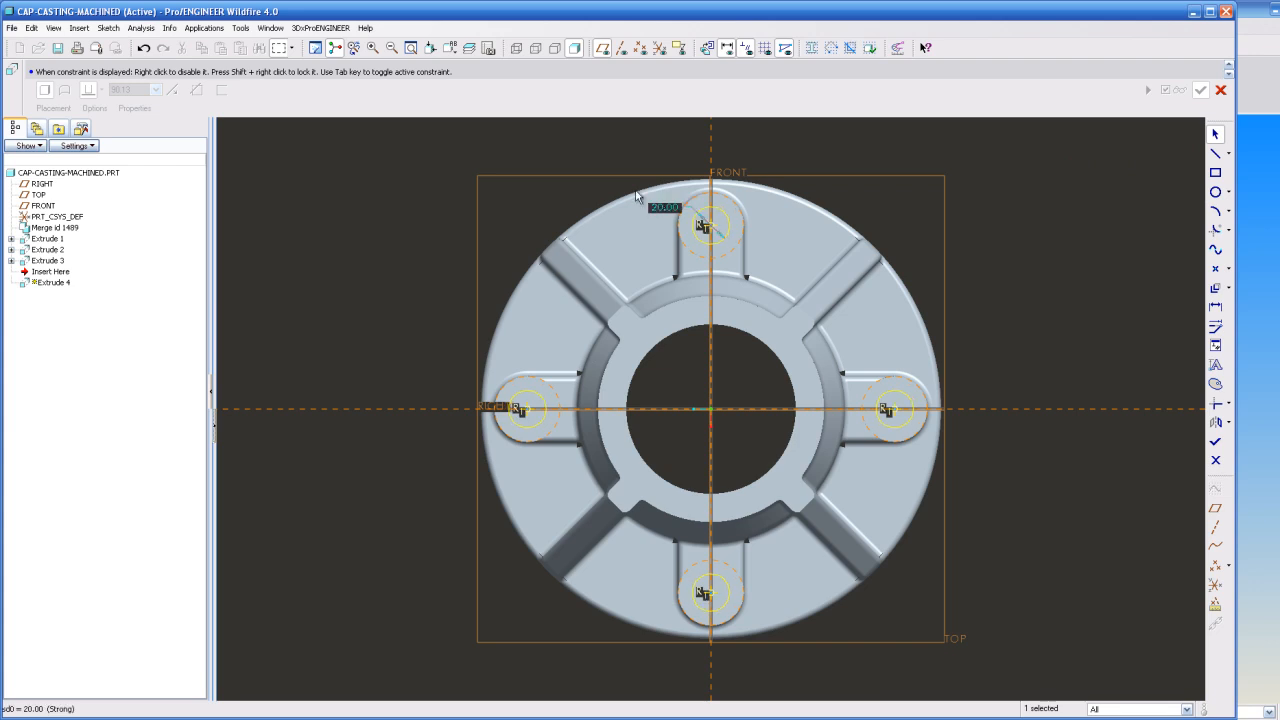
Step: Delete the pad surface references from the sketch, keeping only the RIGHT and FRONT datum planes
{"action": "left_click", "coordinate": [141, 27]}
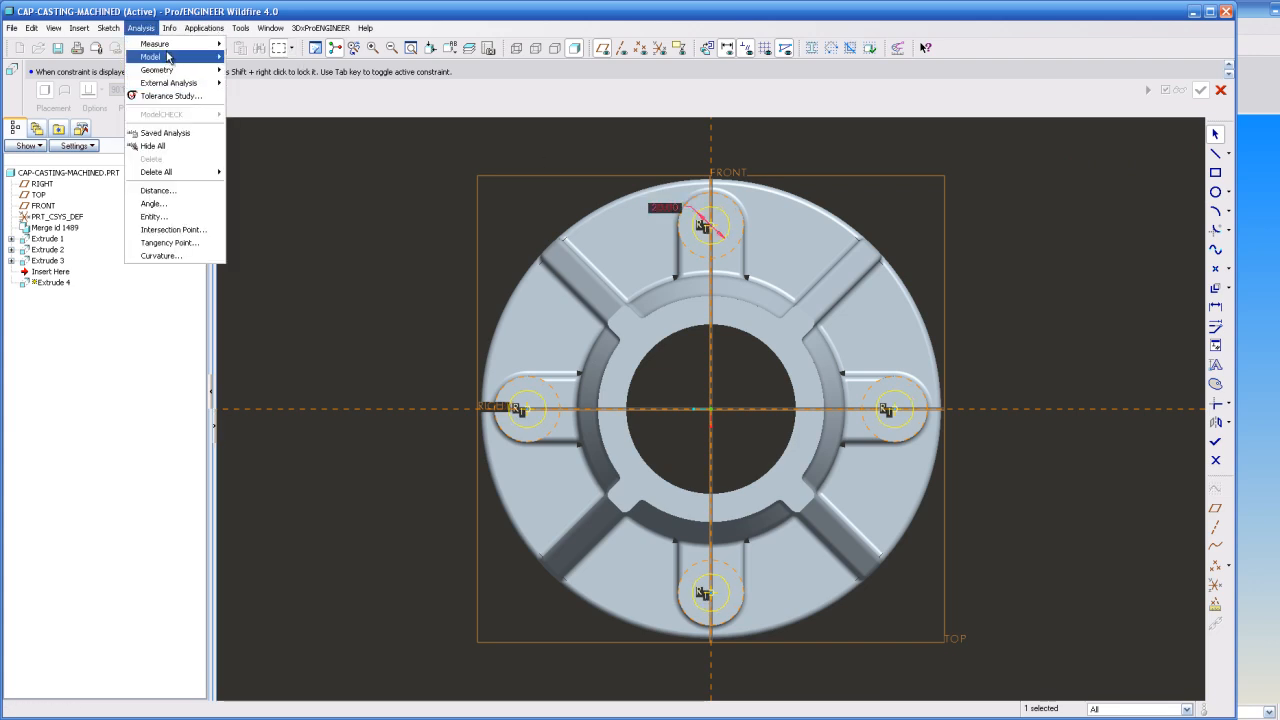
{"action": "mouse_move", "coordinate": [108, 27]}
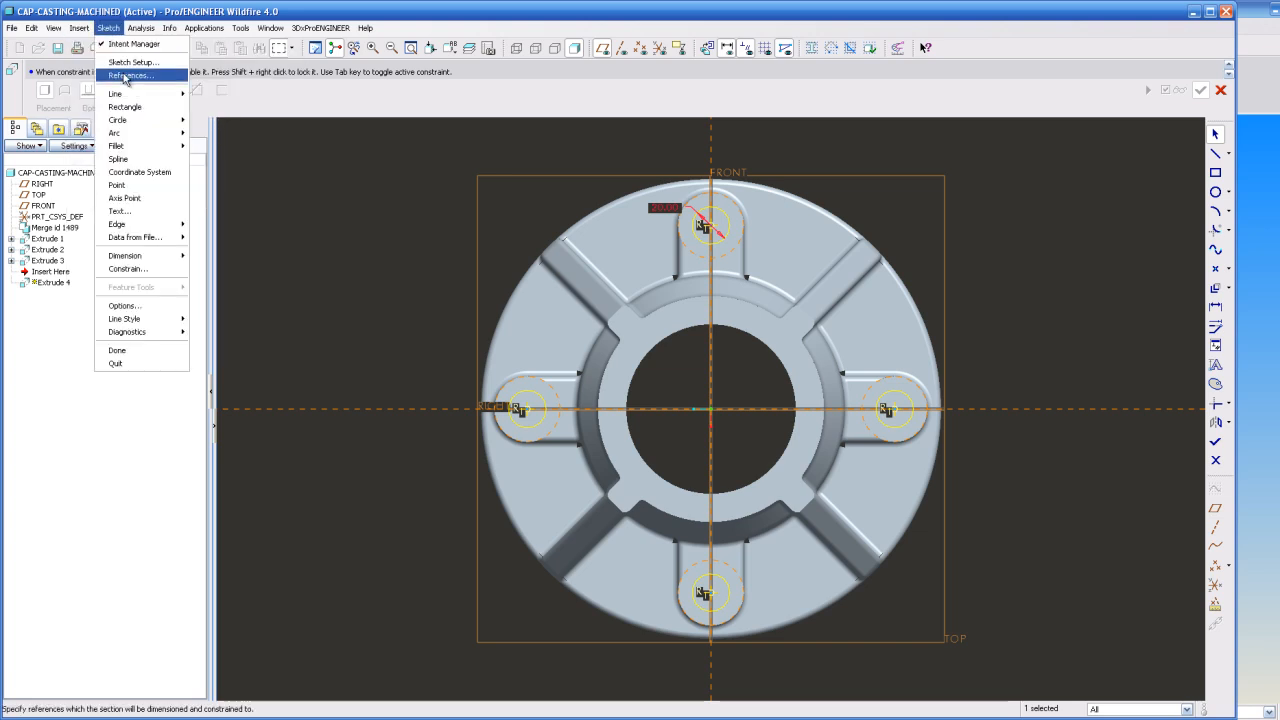
{"action": "left_click", "coordinate": [125, 77]}
{"action": "left_click", "coordinate": [1162, 52]}
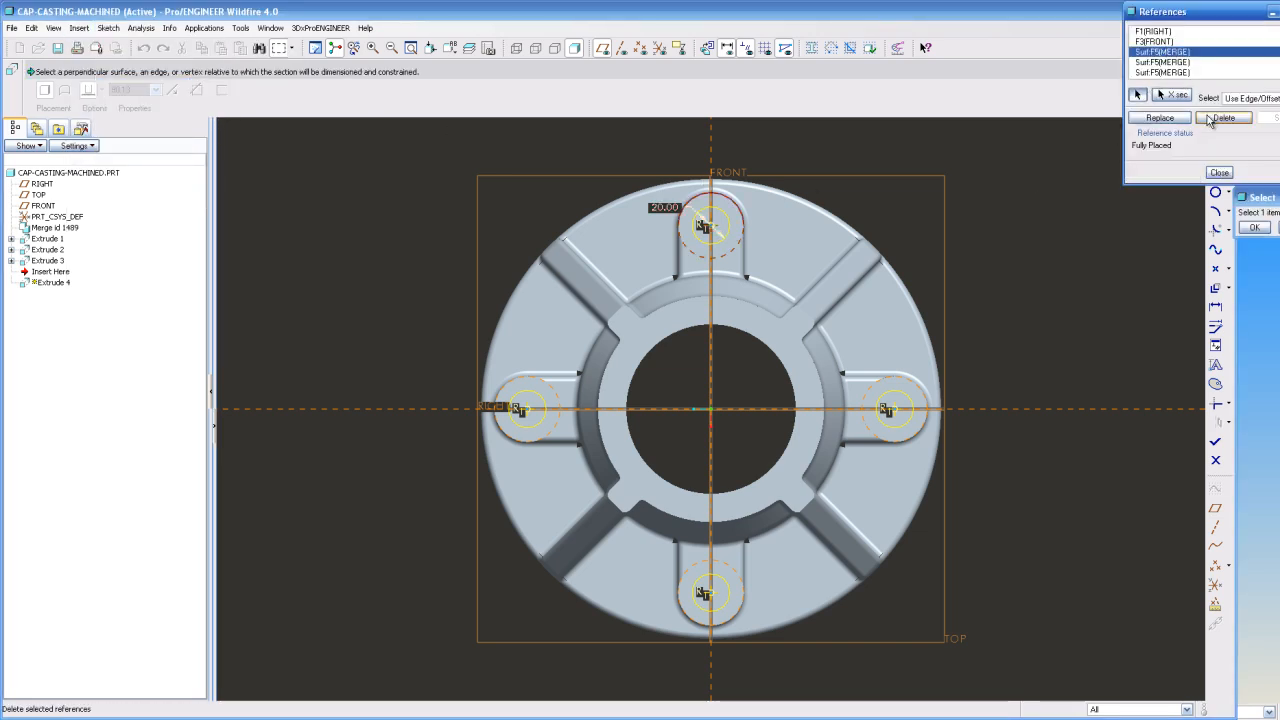
{"action": "left_click", "coordinate": [1210, 120]}
{"action": "left_click", "coordinate": [1190, 62]}
{"action": "left_click", "coordinate": [1218, 119]}
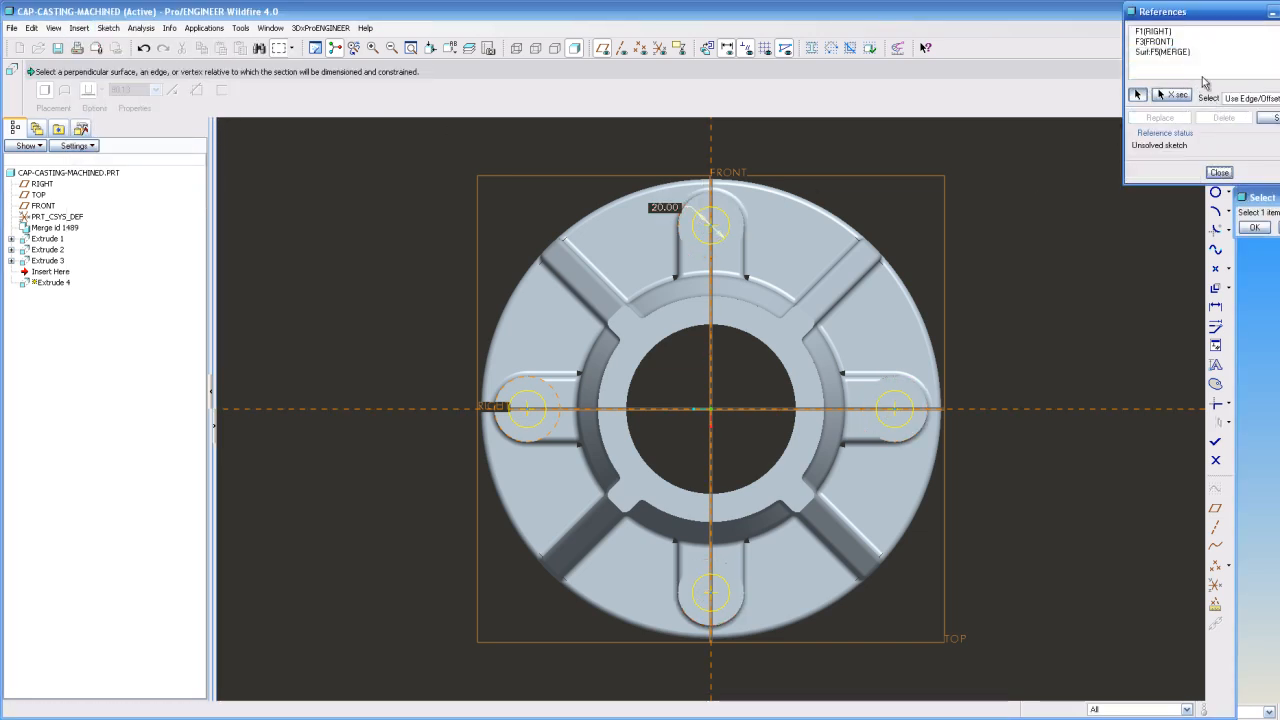
{"action": "left_click", "coordinate": [1162, 52]}
{"action": "left_click", "coordinate": [1223, 118]}
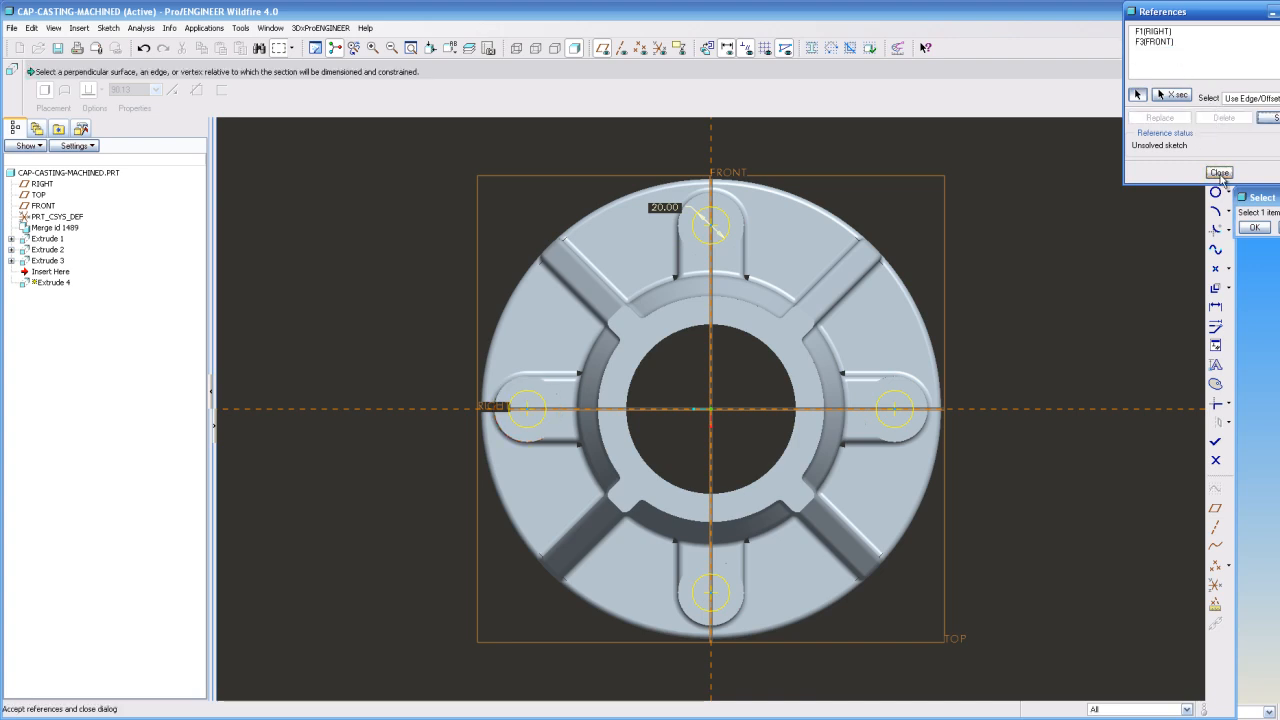
{"action": "left_click", "coordinate": [1219, 173]}
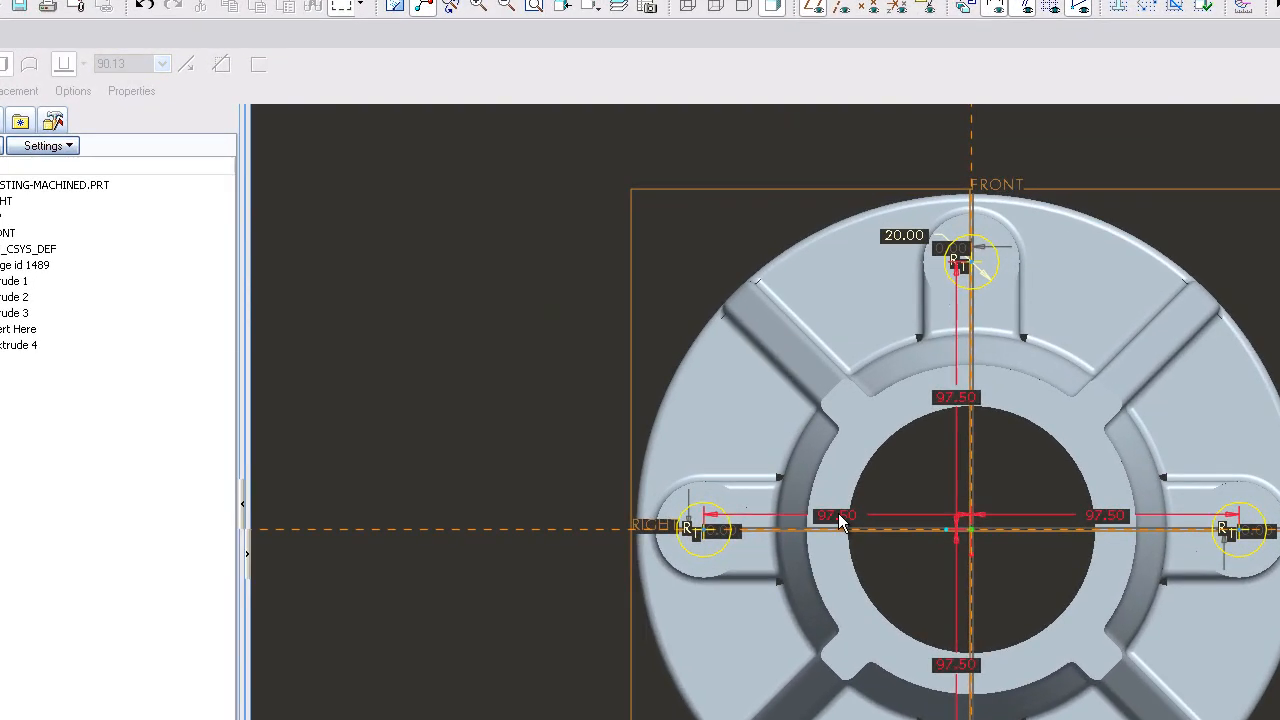
Step: Finish the four-circle sketch and direct the extrusion down into the flange
{"action": "right_click", "coordinate": [838, 513]}
{"action": "left_click", "coordinate": [905, 597]}
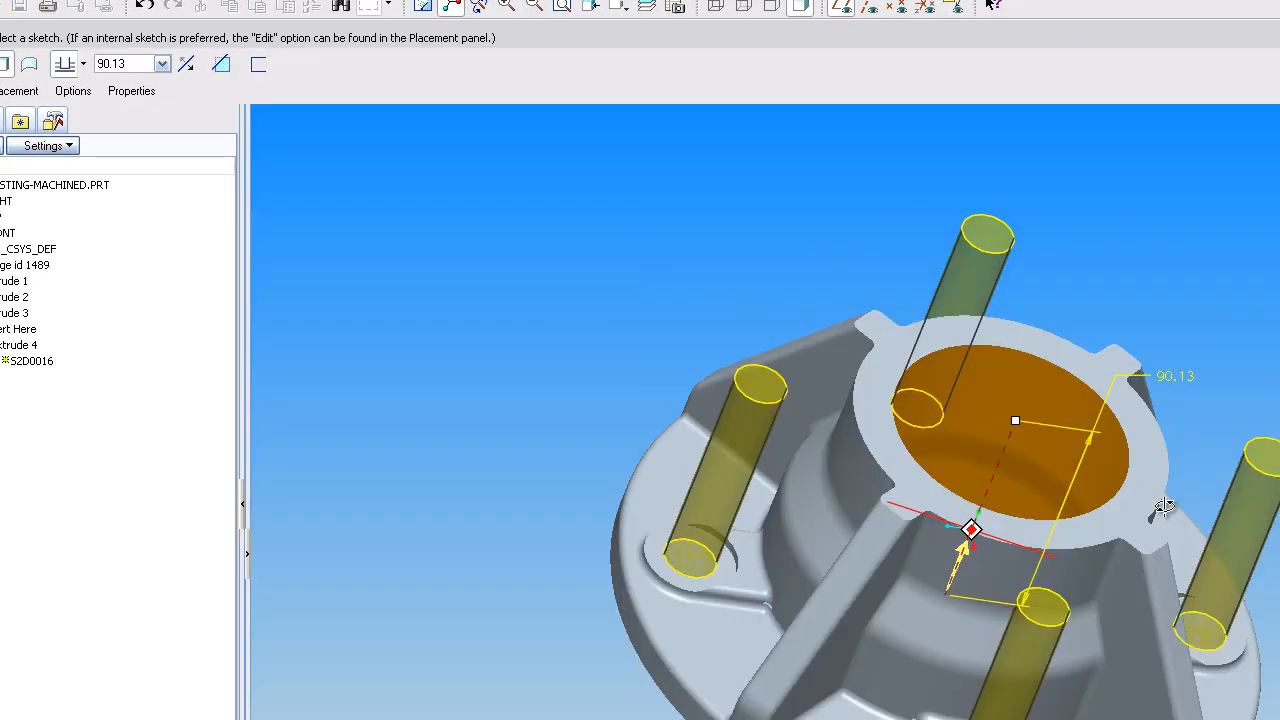
{"action": "middle_click_drag", "start_coordinate": [1163, 508], "coordinate": [1044, 508]}
{"action": "left_click", "coordinate": [958, 557]}
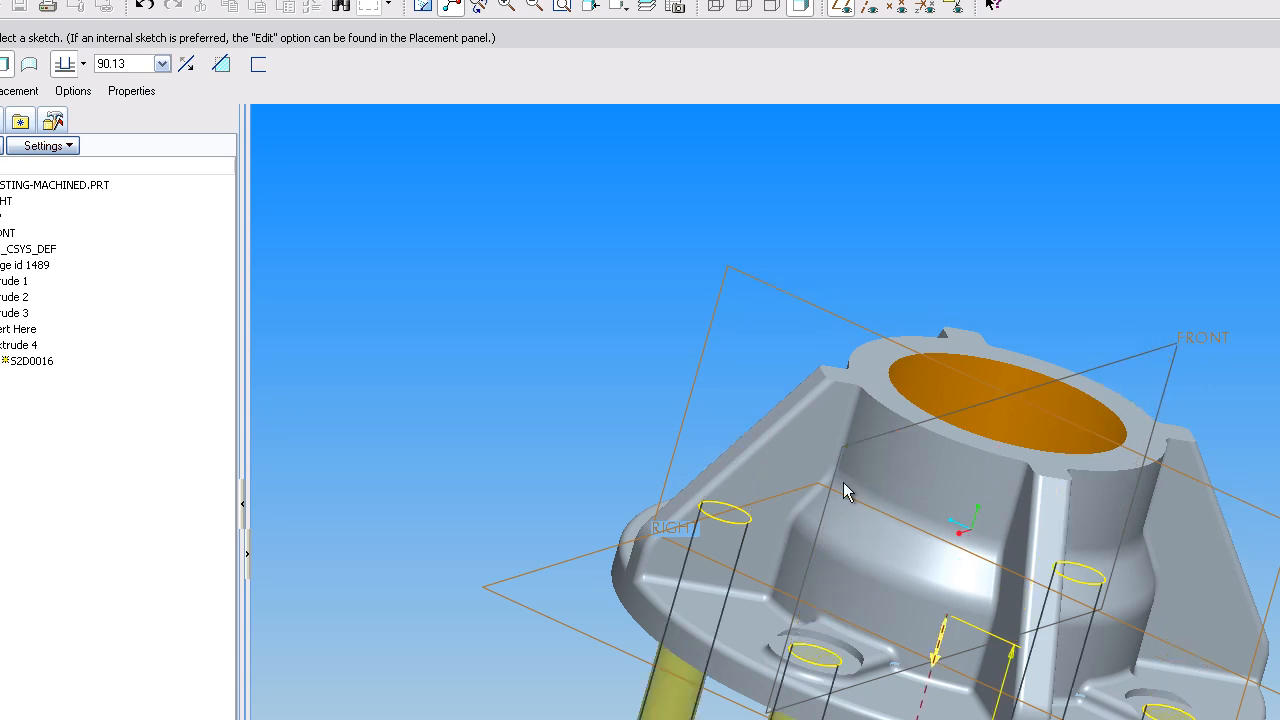
Step: Set the extrusion to remove material with a Through All depth and complete the pad holes
{"action": "left_click", "coordinate": [83, 63]}
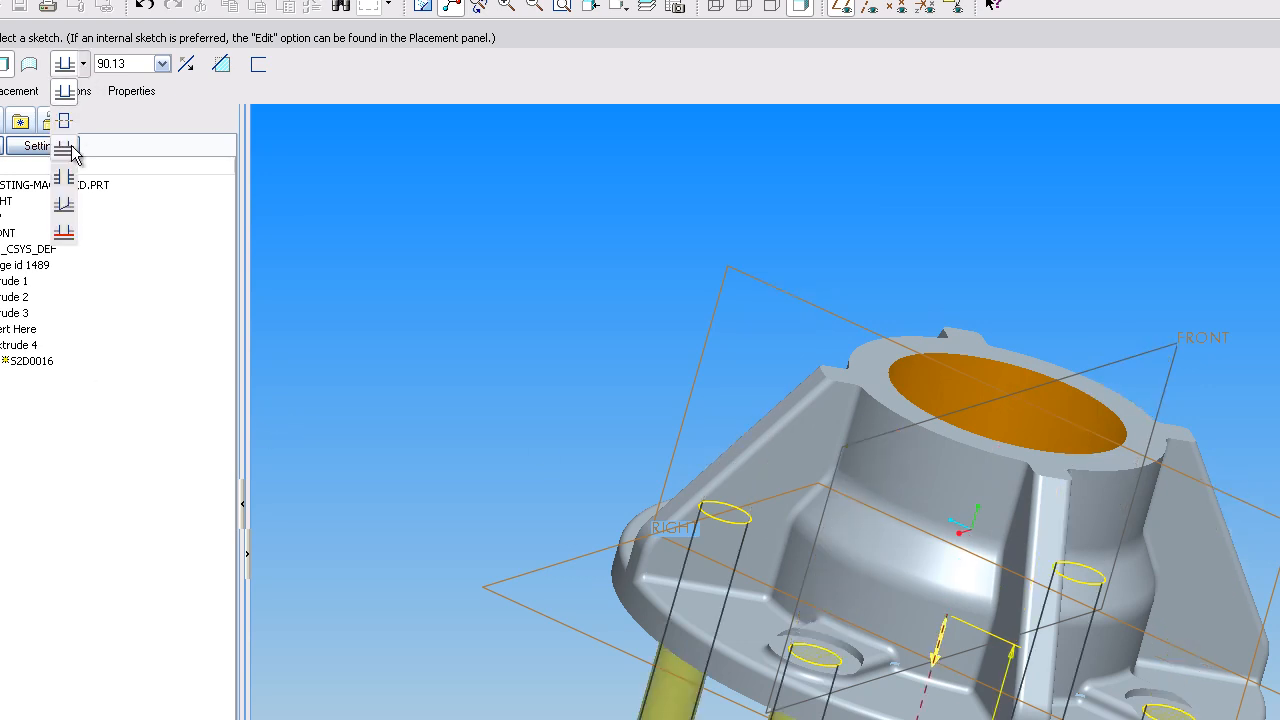
{"action": "left_click", "coordinate": [63, 228]}
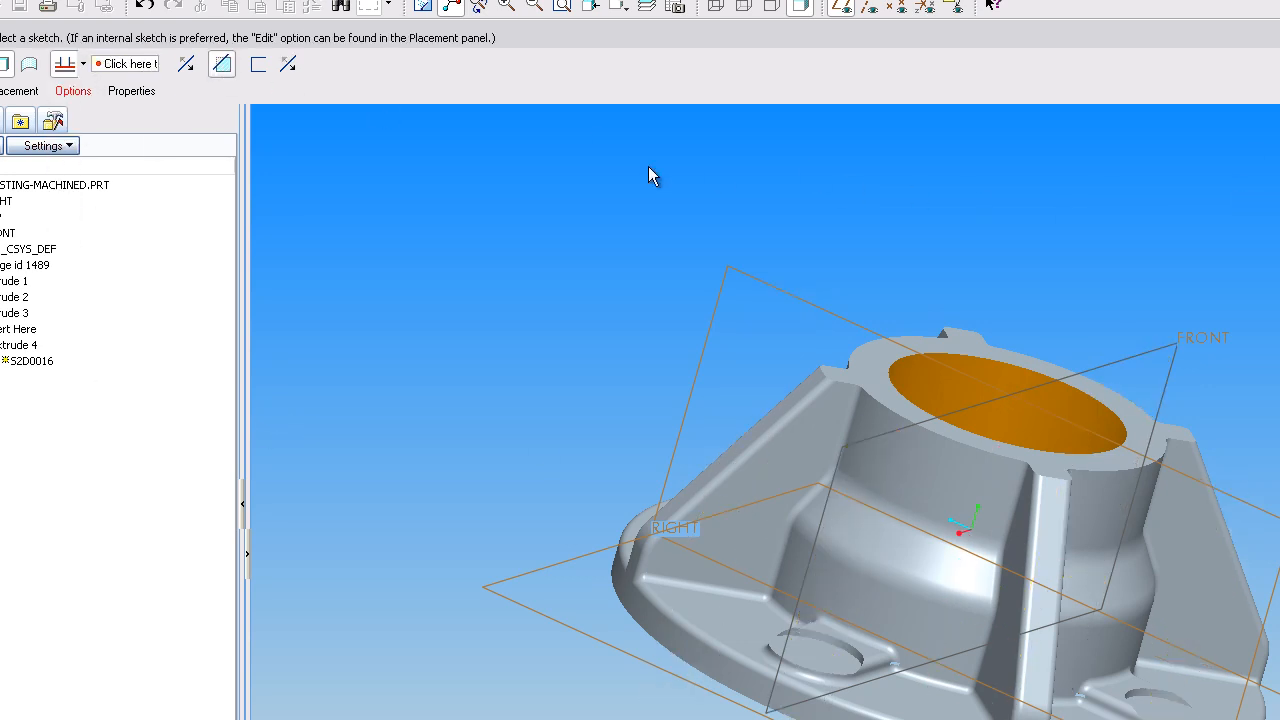
{"action": "left_click", "coordinate": [83, 63]}
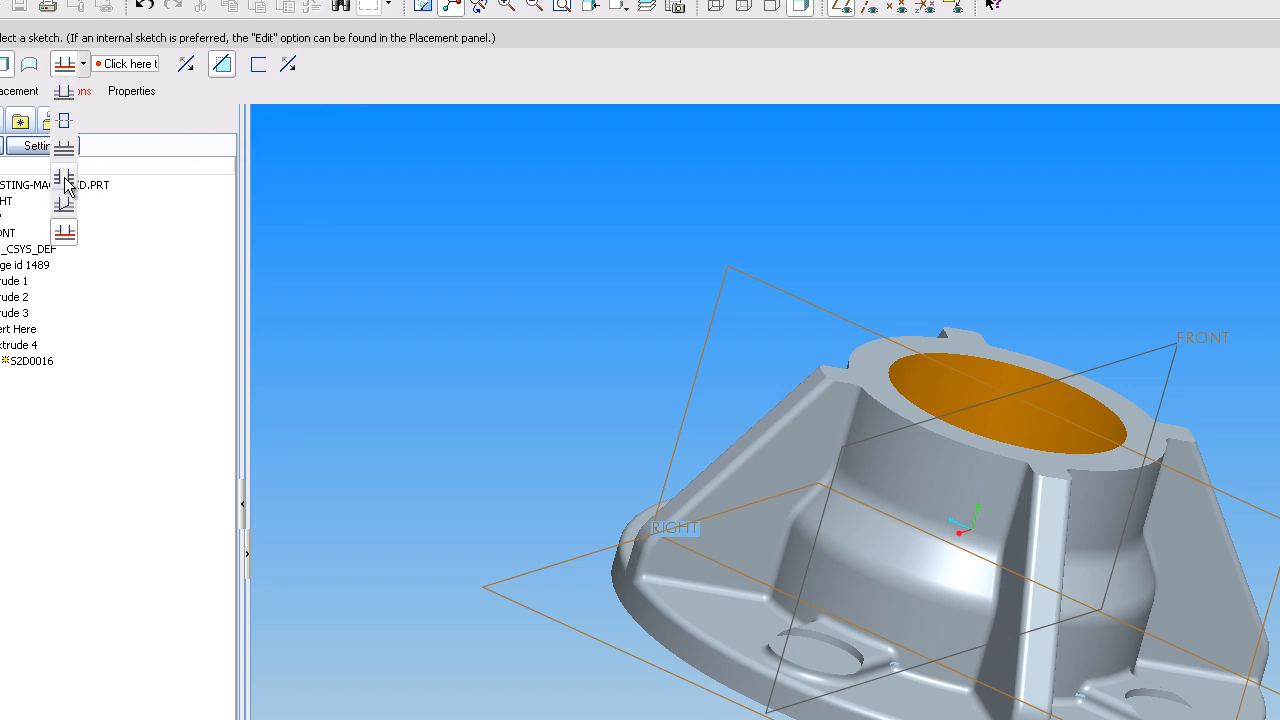
{"action": "left_click", "coordinate": [63, 186]}
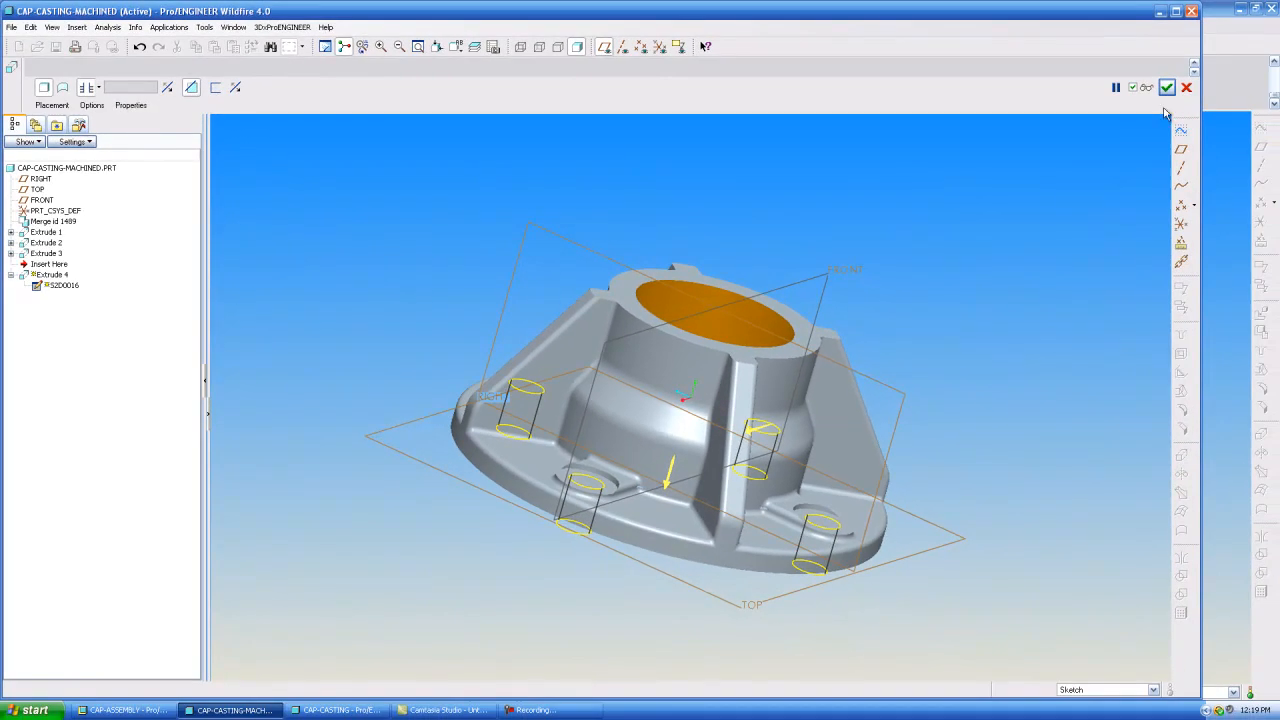
{"action": "left_click", "coordinate": [1166, 88]}
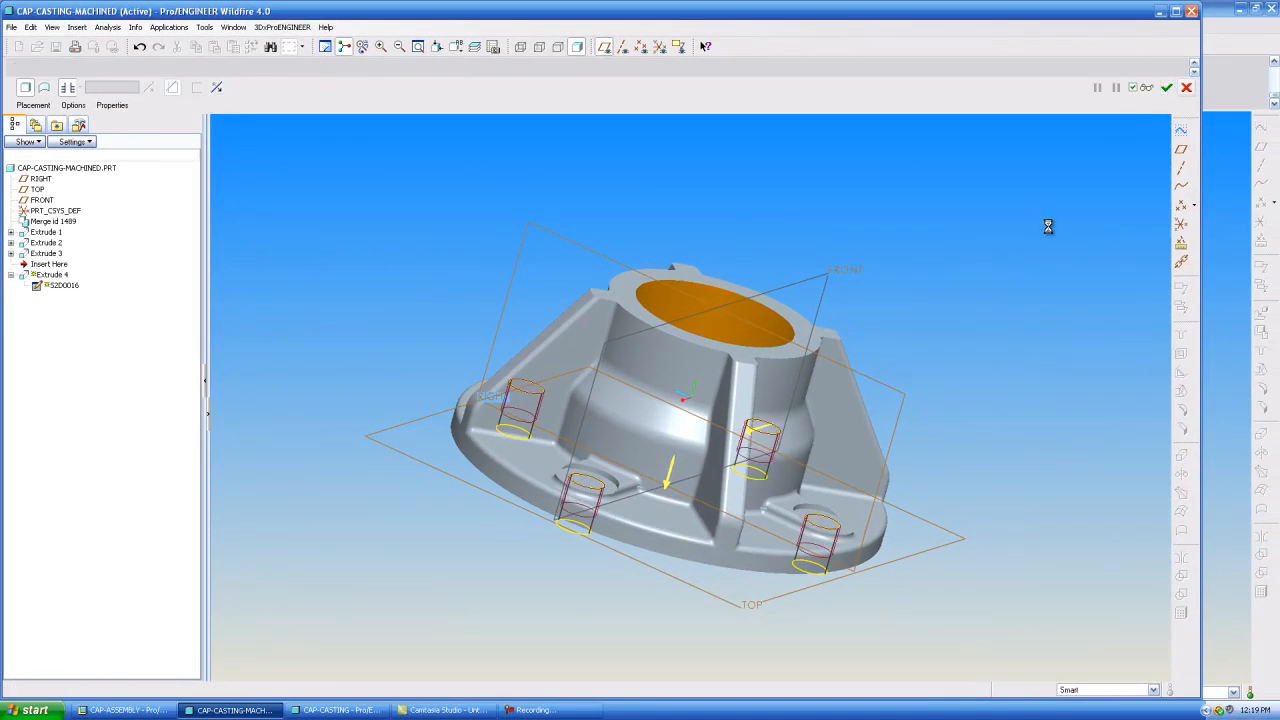
Step: Start a Revolve feature with an internal sketch on the RIGHT datum plane
{"action": "middle_click_drag", "start_coordinate": [917, 284], "coordinate": [932, 378]}
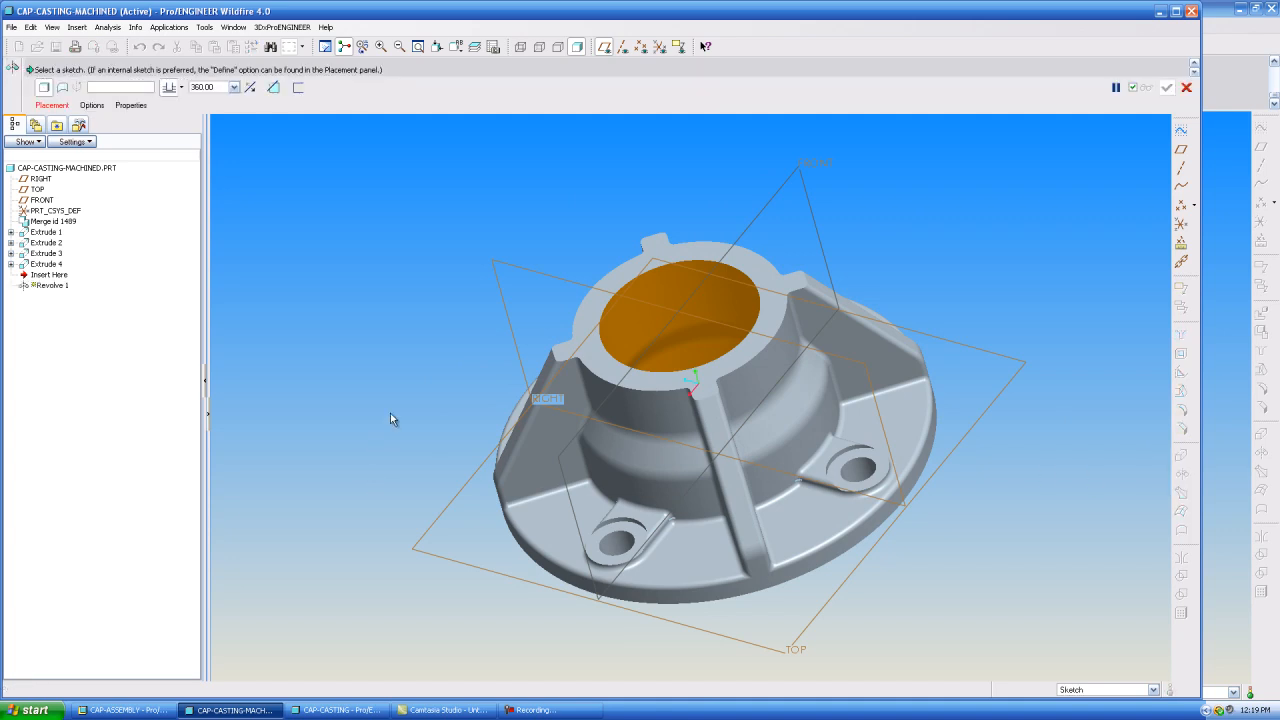
{"action": "left_click", "coordinate": [52, 105]}
{"action": "left_click", "coordinate": [120, 148]}
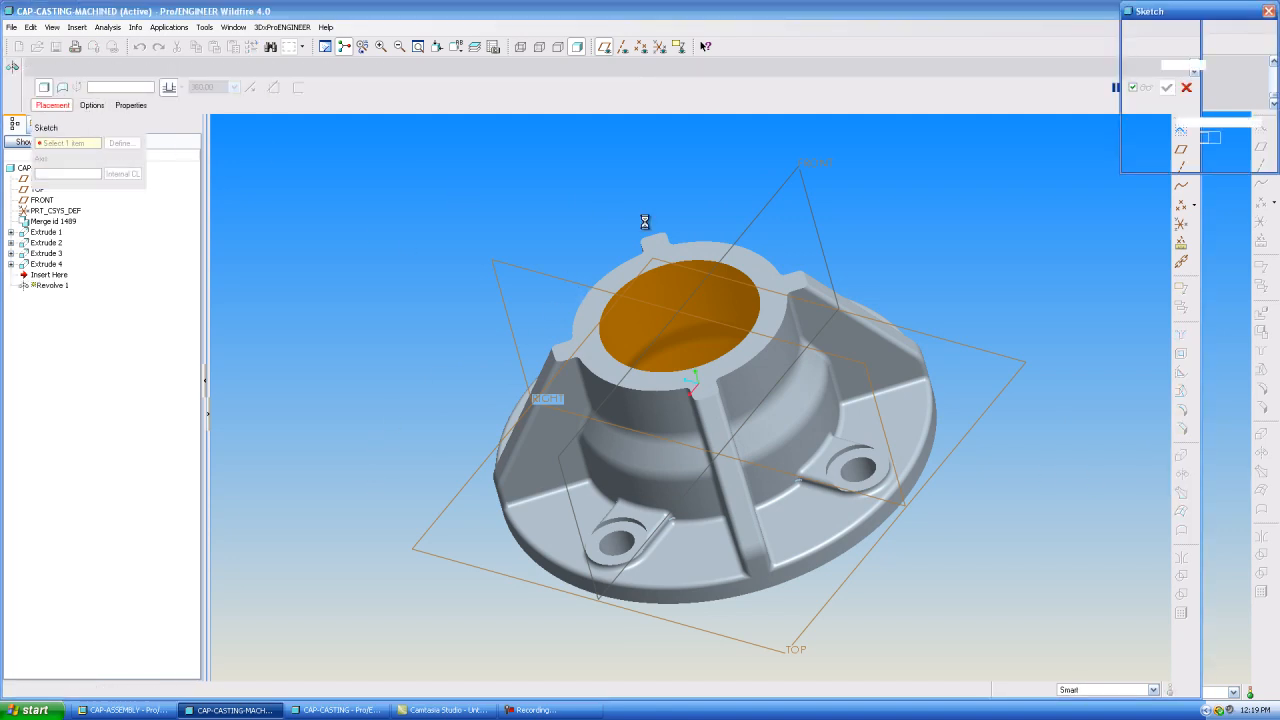
{"action": "left_click", "coordinate": [684, 318]}
{"action": "middle_click", "coordinate": [950, 228]}
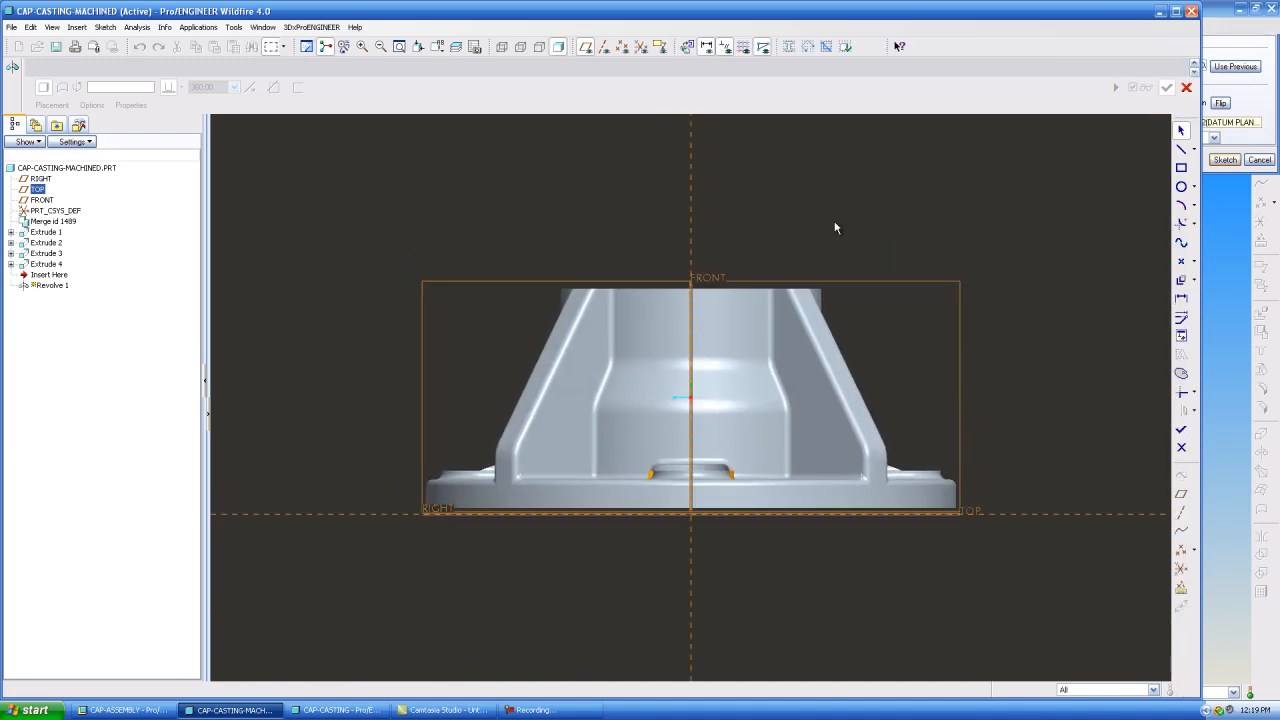
Step: Offset the hub's upper outer vertical edge inward by 8.00 in the revolve sketch
{"action": "scroll", "coordinate": [900, 300], "scroll_direction": "up", "scroll_amount": 2}
{"action": "scroll", "coordinate": [1000, 335], "scroll_direction": "up", "scroll_amount": 3}
{"action": "left_click", "coordinate": [1181, 280]}
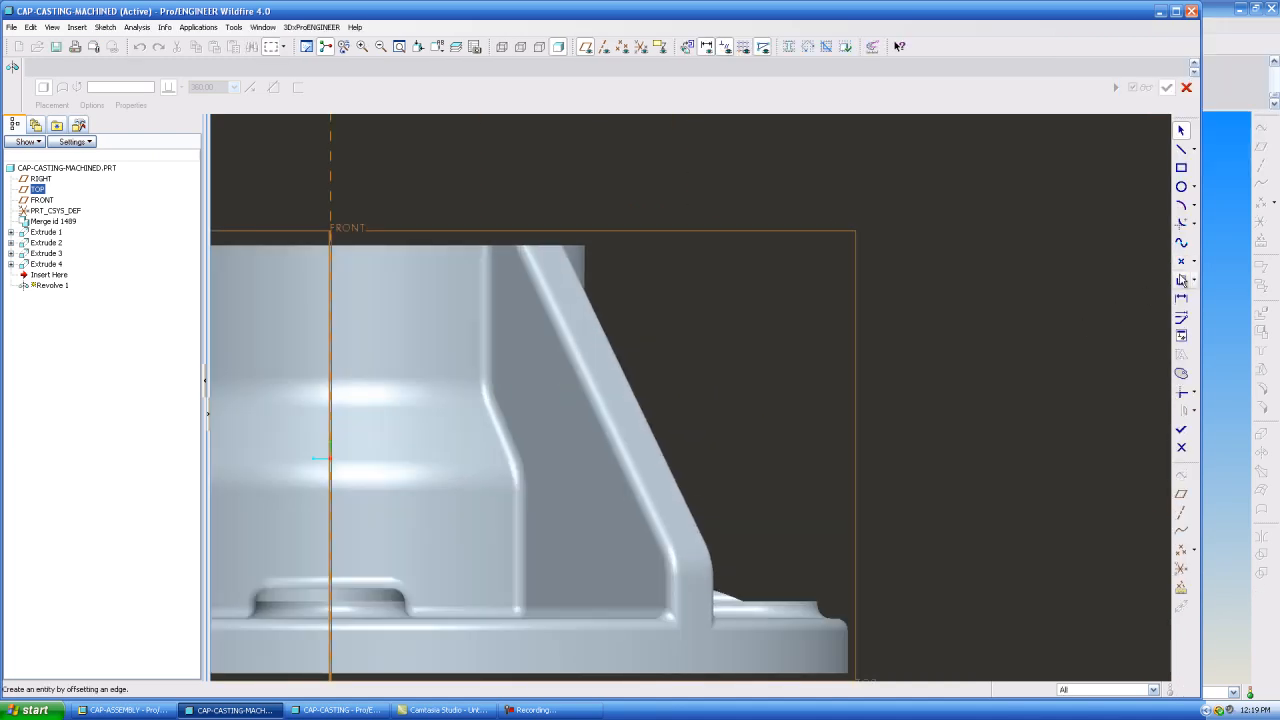
{"action": "left_click", "coordinate": [587, 258]}
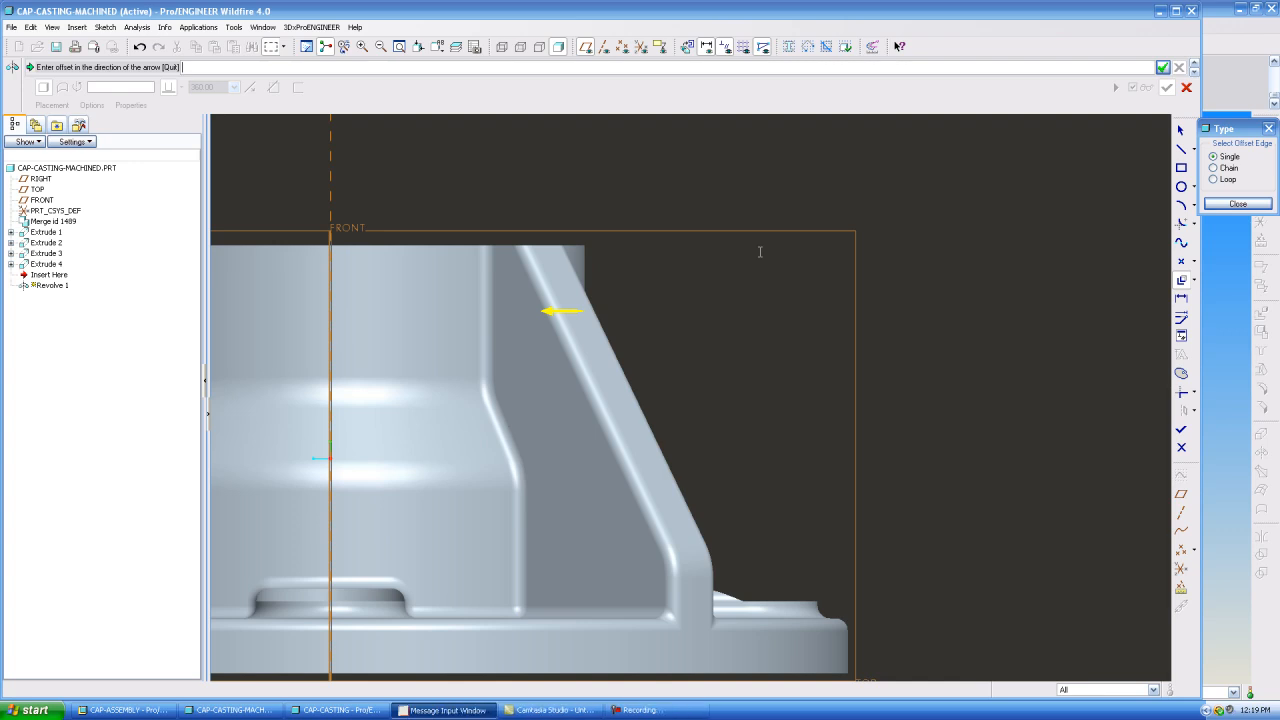
{"action": "type", "text": "4"}
{"action": "key", "text": "Return"}
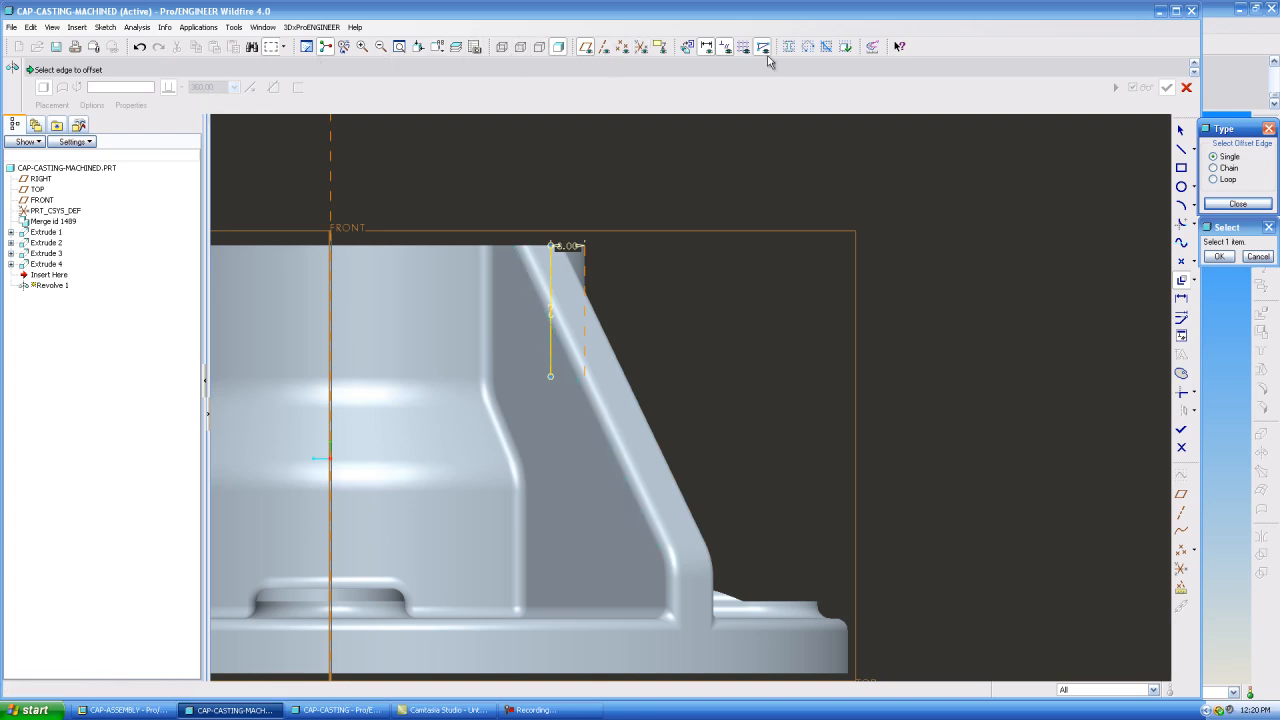
Step: Show the model's hidden lines and offset the sloping outer edge of the hub wall inward by 8
{"action": "left_click", "coordinate": [522, 47]}
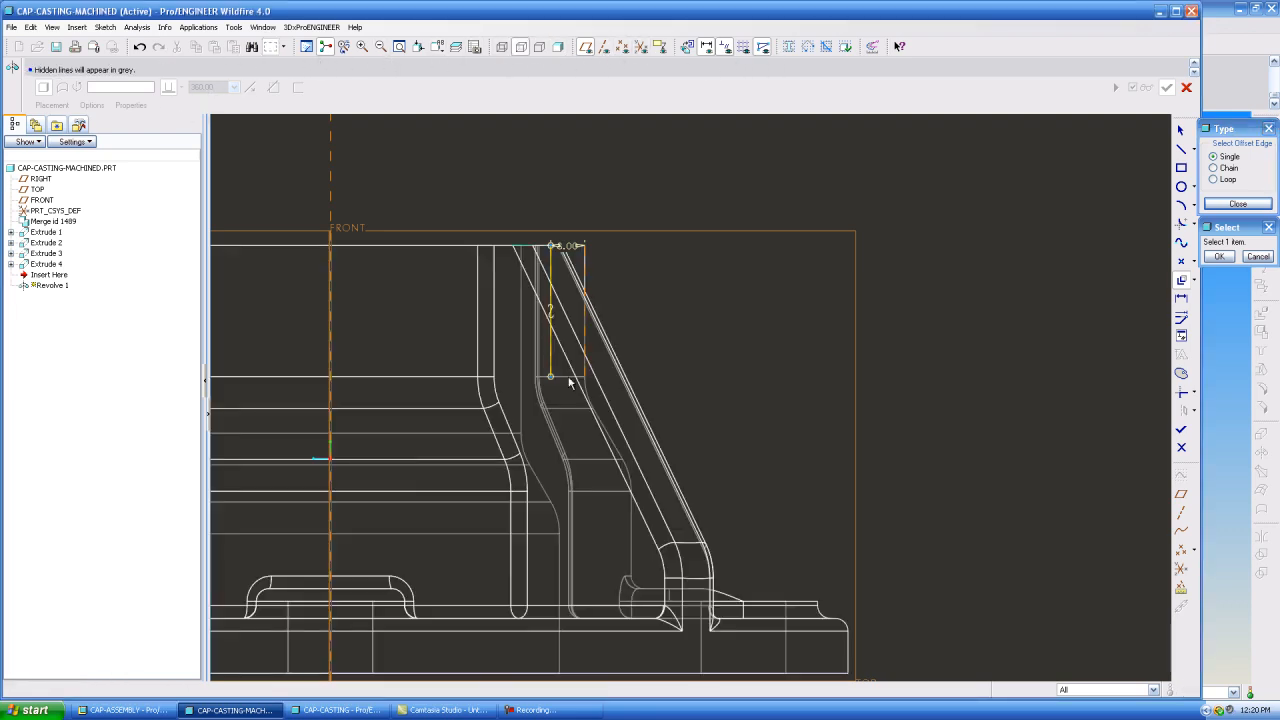
{"action": "left_click", "coordinate": [604, 428]}
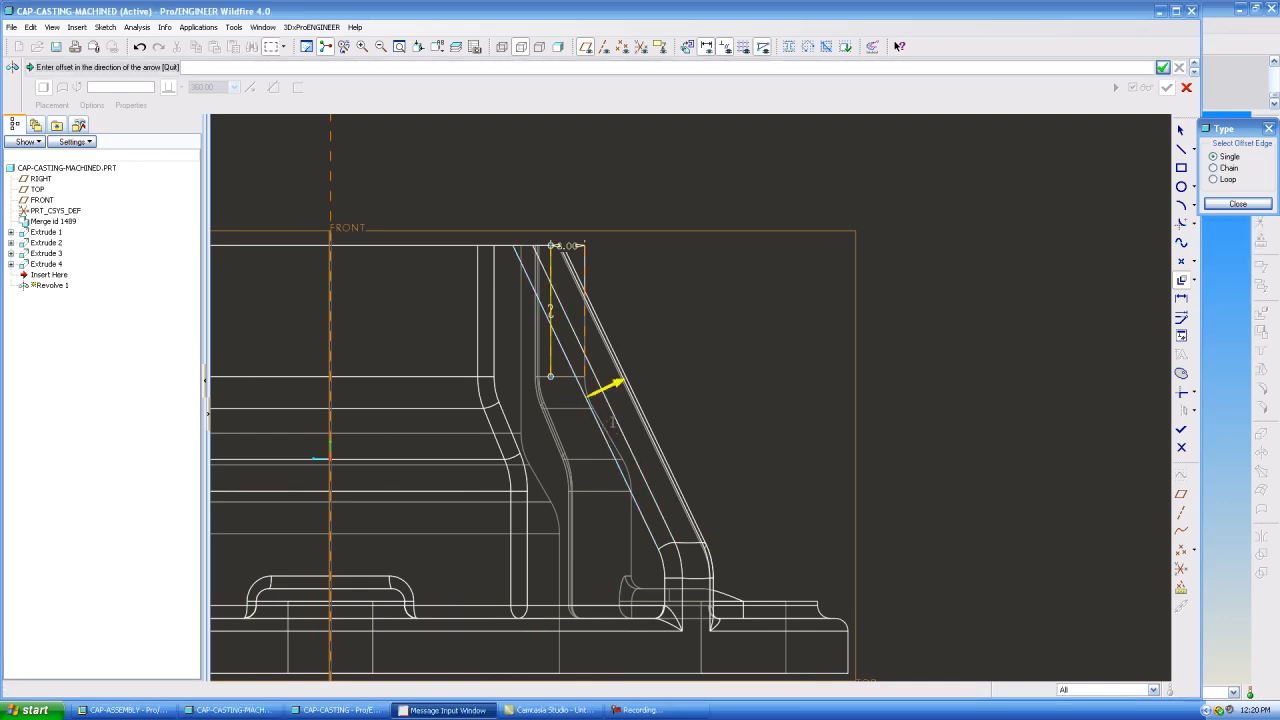
{"action": "left_click", "coordinate": [1177, 69]}
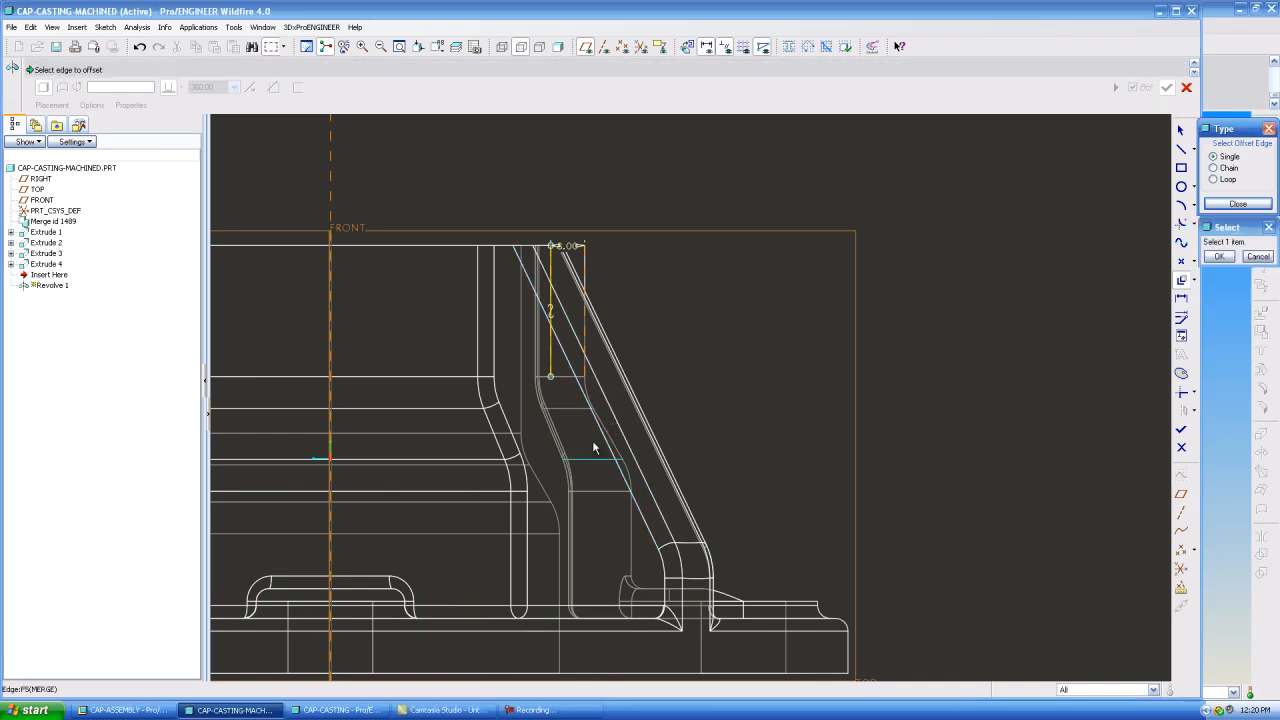
{"action": "scroll", "coordinate": [611, 447], "scroll_direction": "down", "scroll_amount": 4}
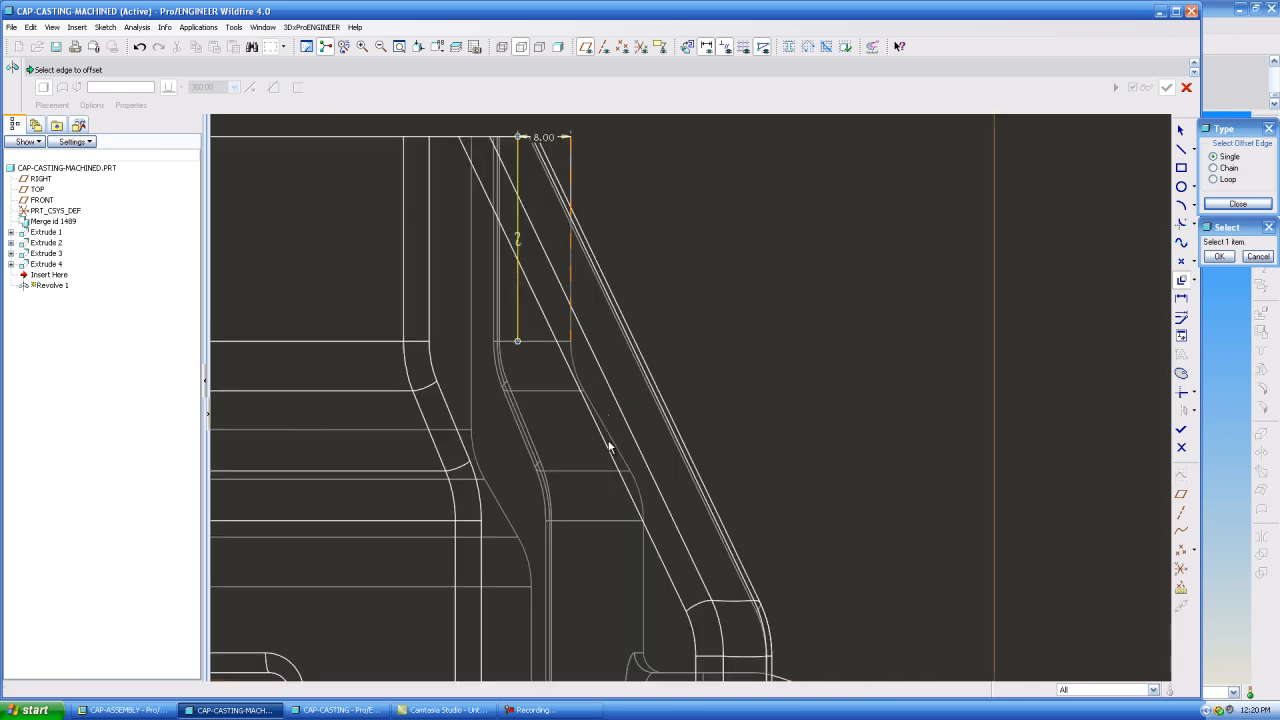
{"action": "left_click", "coordinate": [608, 429]}
{"action": "type", "text": "8"}
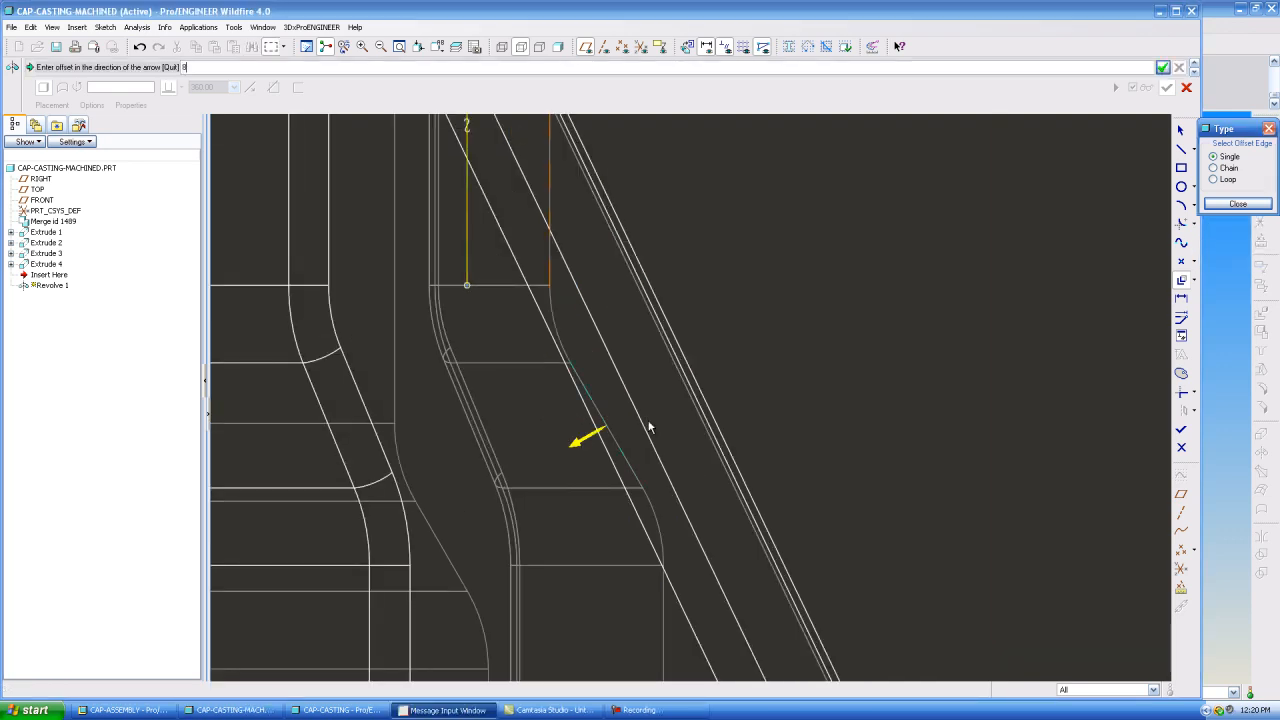
{"action": "key", "text": "Return"}
Step: Offset the hub wall's lower outer vertical edge inward by 8
{"action": "left_click", "coordinate": [663, 609]}
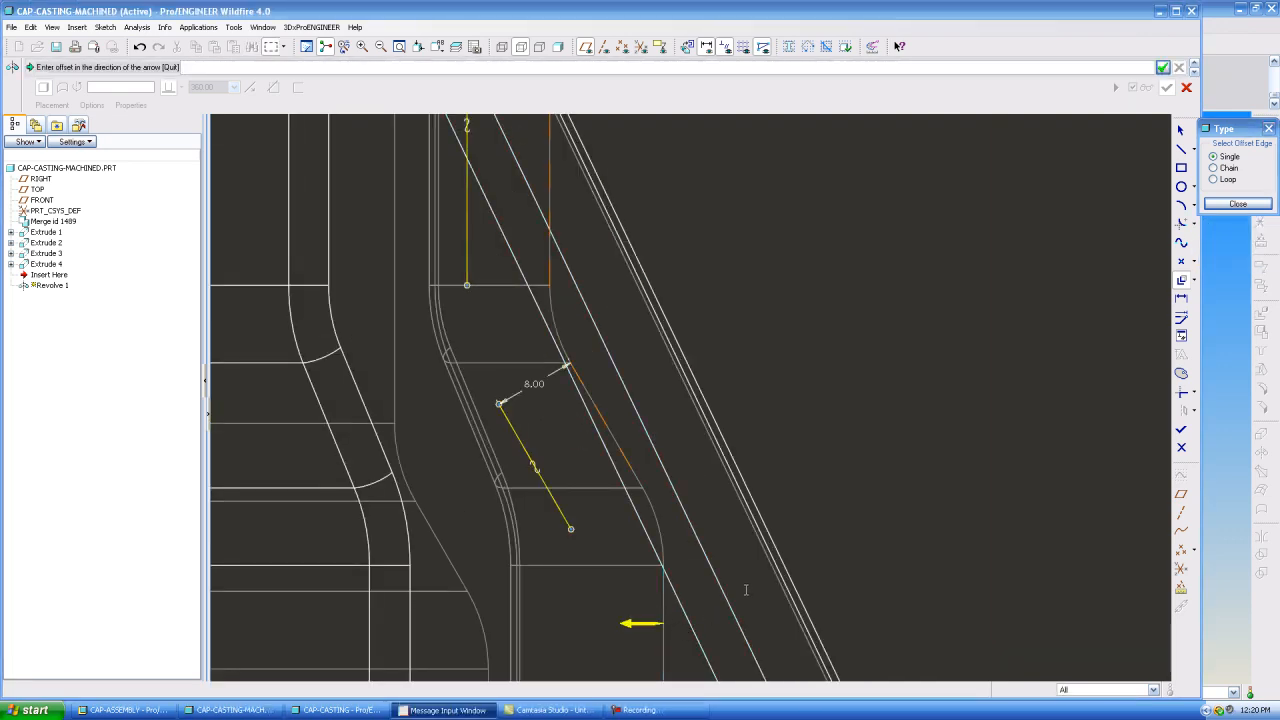
{"action": "type", "text": "8"}
{"action": "key", "text": "Return"}
{"action": "scroll", "coordinate": [712, 323], "scroll_direction": "up", "scroll_amount": 4}
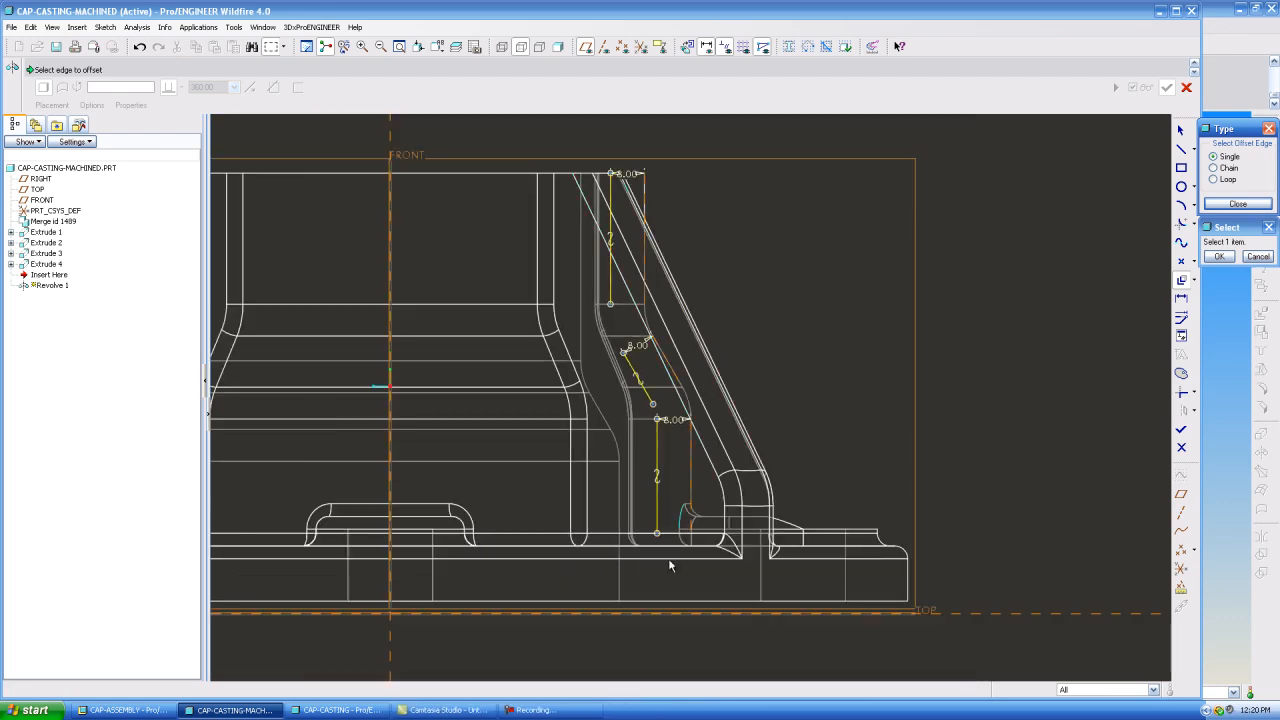
Step: Sketch a horizontal line along the TOP plane from the FRONT plane outward past the lower offset line
{"action": "left_click", "coordinate": [1212, 205]}
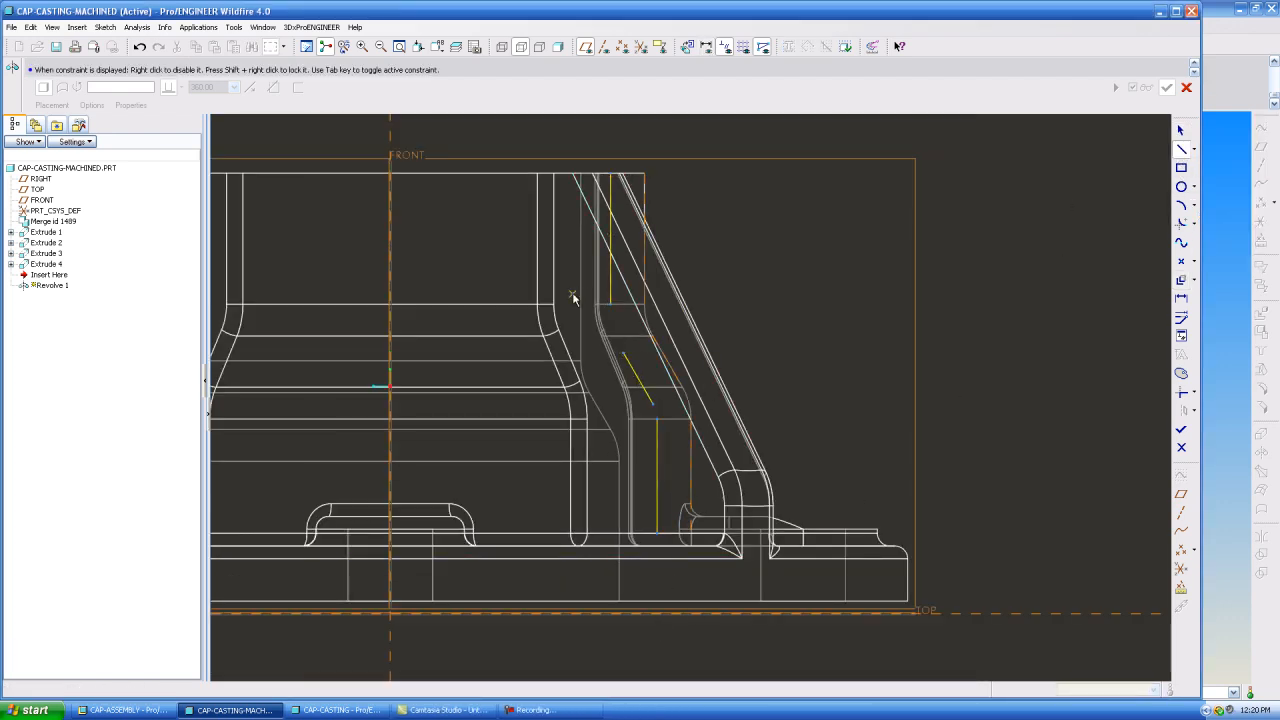
{"action": "left_click", "coordinate": [390, 614]}
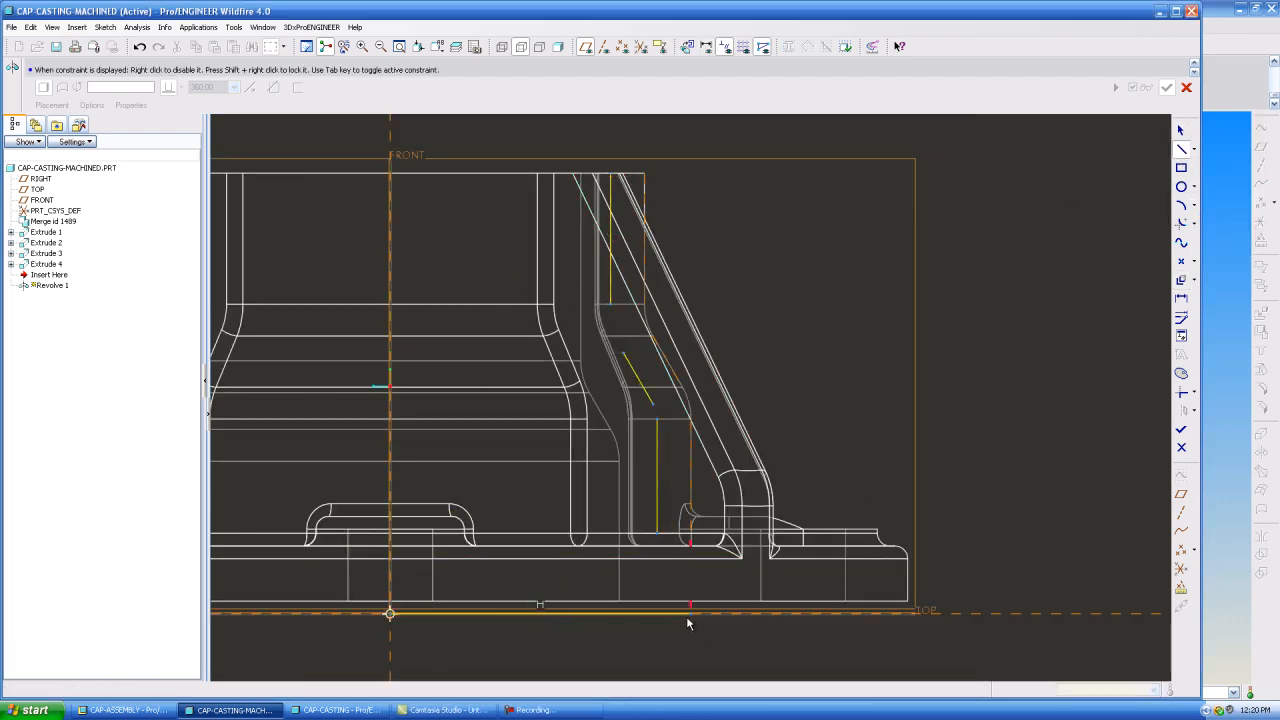
{"action": "middle_click", "coordinate": [773, 641]}
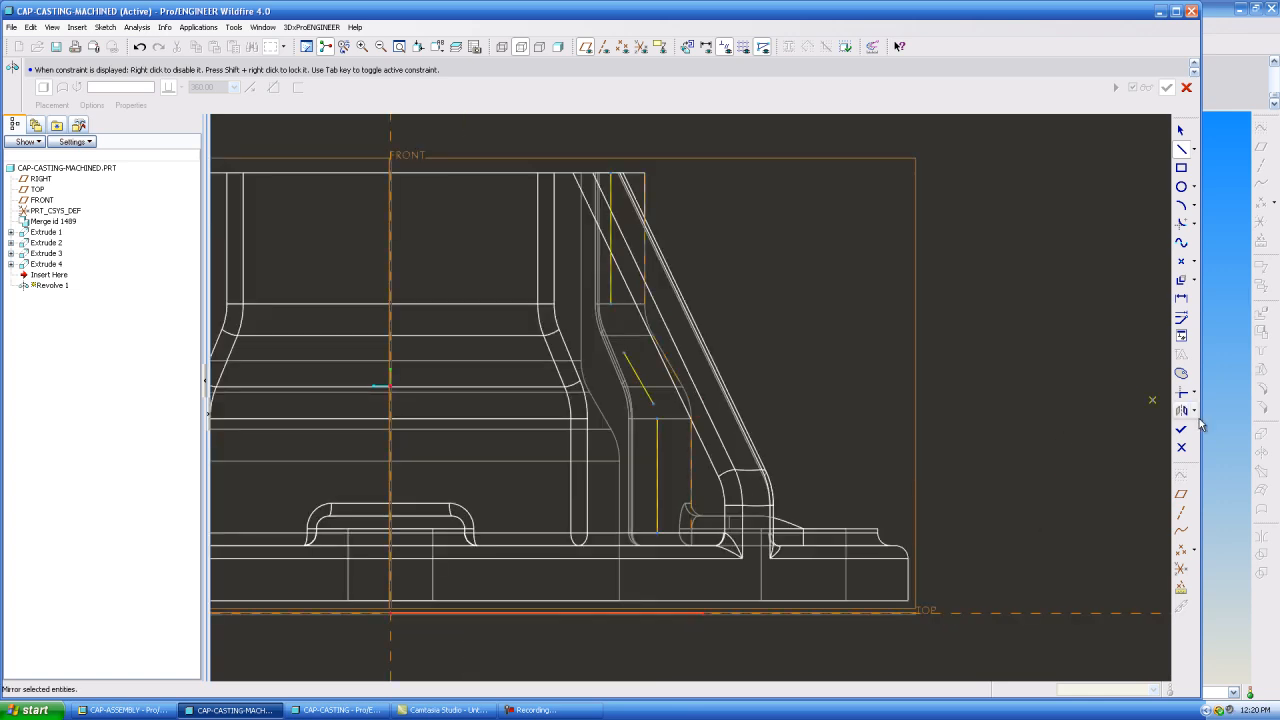
Step: Corner-trim the bottom line and the three offset lines so they meet end to end as one continuous profile
{"action": "left_click", "coordinate": [1181, 393]}
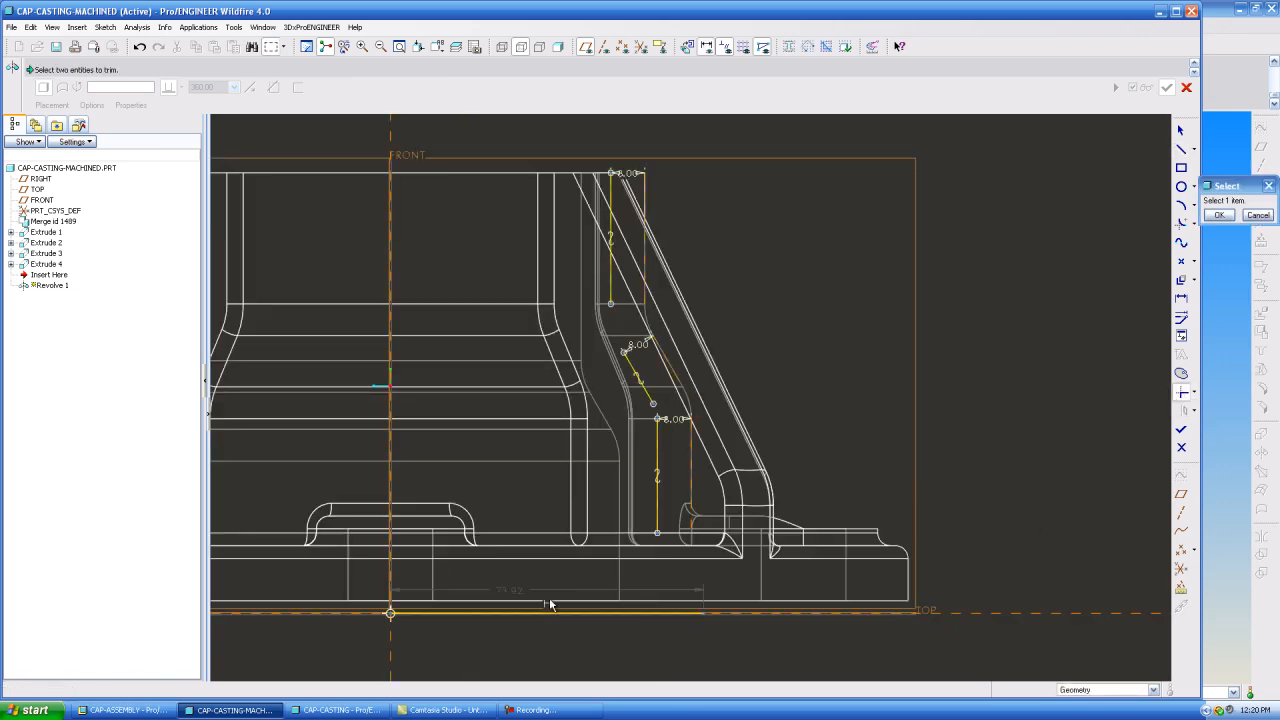
{"action": "left_click", "coordinate": [656, 503]}
{"action": "left_click", "coordinate": [645, 386]}
{"action": "left_click", "coordinate": [659, 441]}
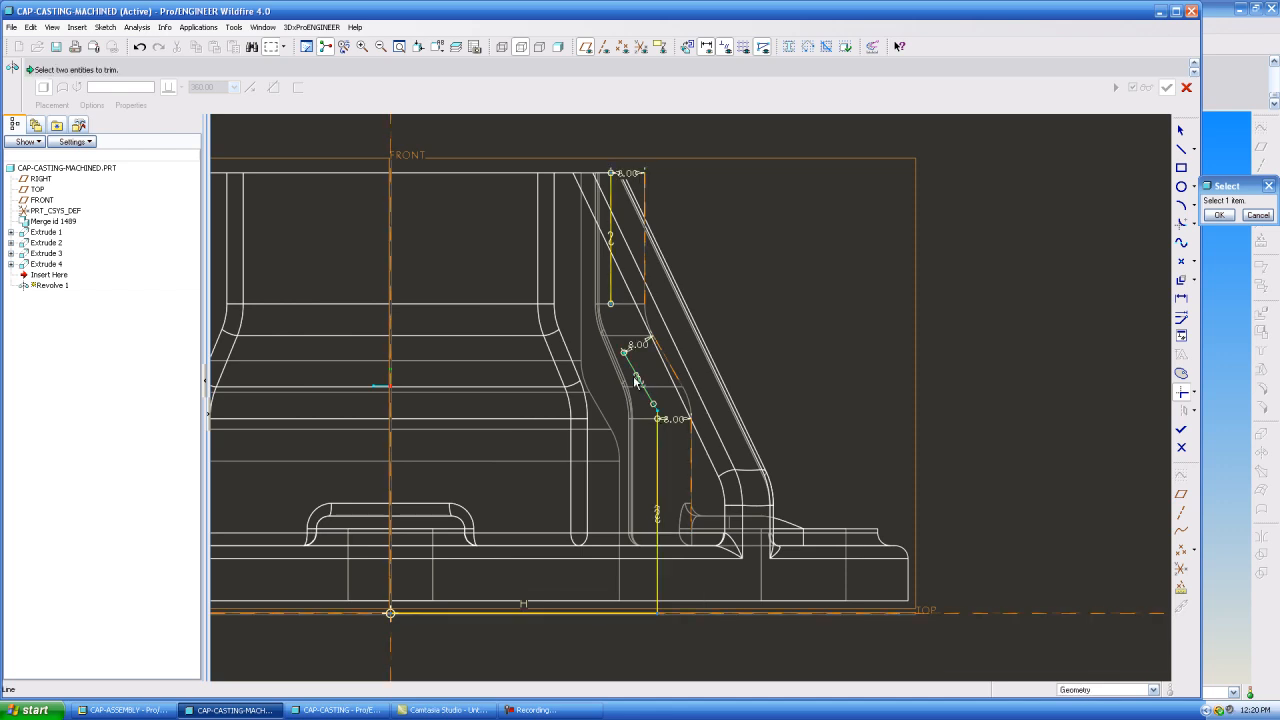
{"action": "left_click", "coordinate": [612, 297]}
{"action": "left_click", "coordinate": [1218, 216]}
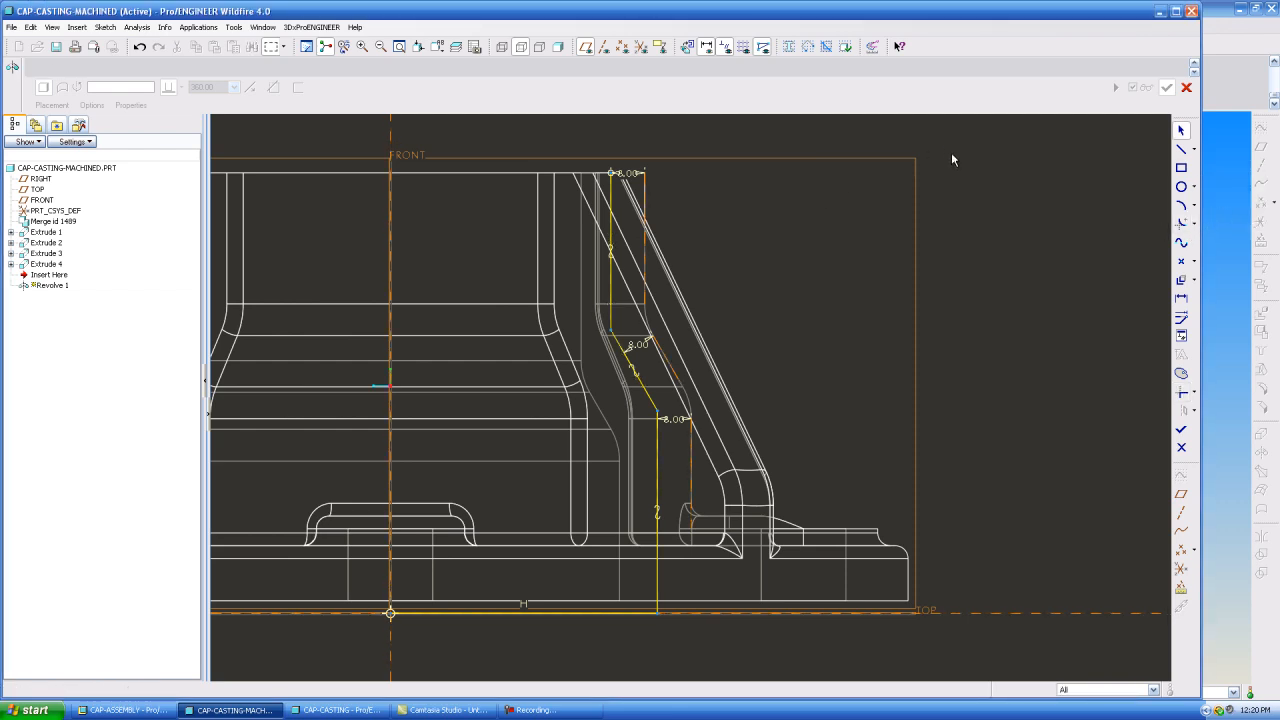
Step: Close the profile with lines along the hub's top edge and the FRONT plane, and add a vertical centerline on FRONT
{"action": "left_click", "coordinate": [1181, 148]}
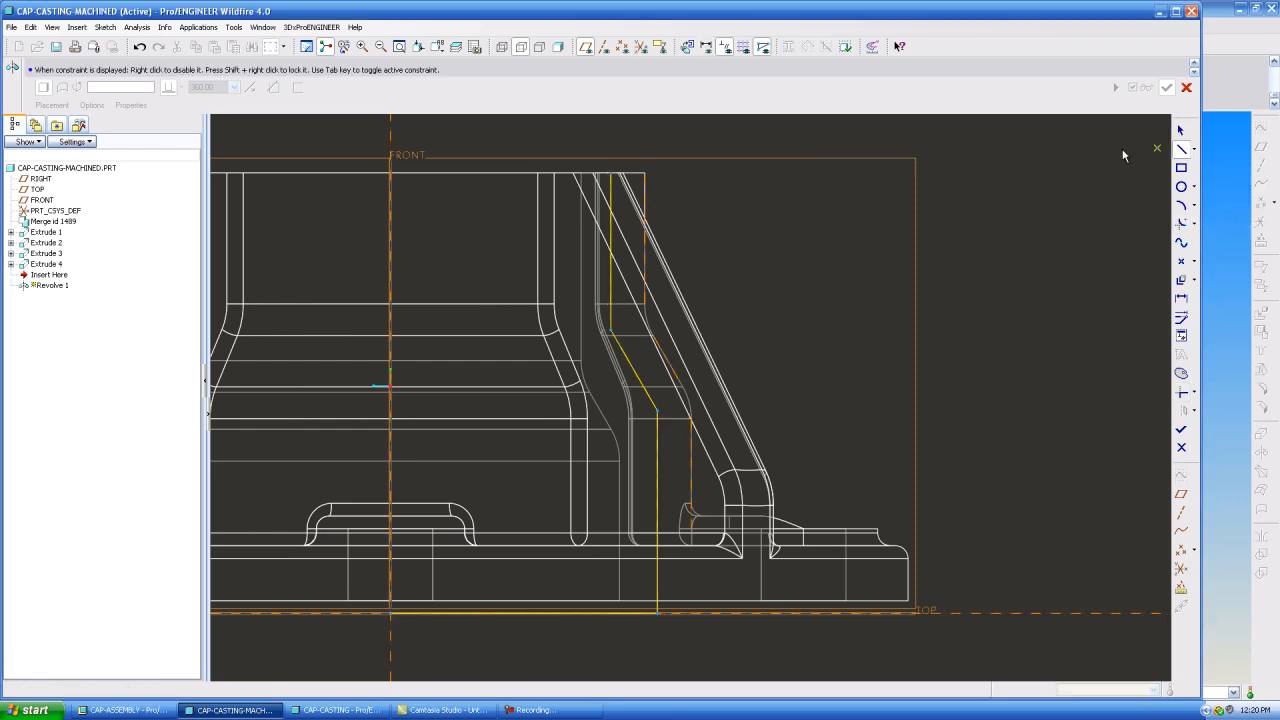
{"action": "left_click", "coordinate": [390, 172]}
{"action": "left_click", "coordinate": [390, 612]}
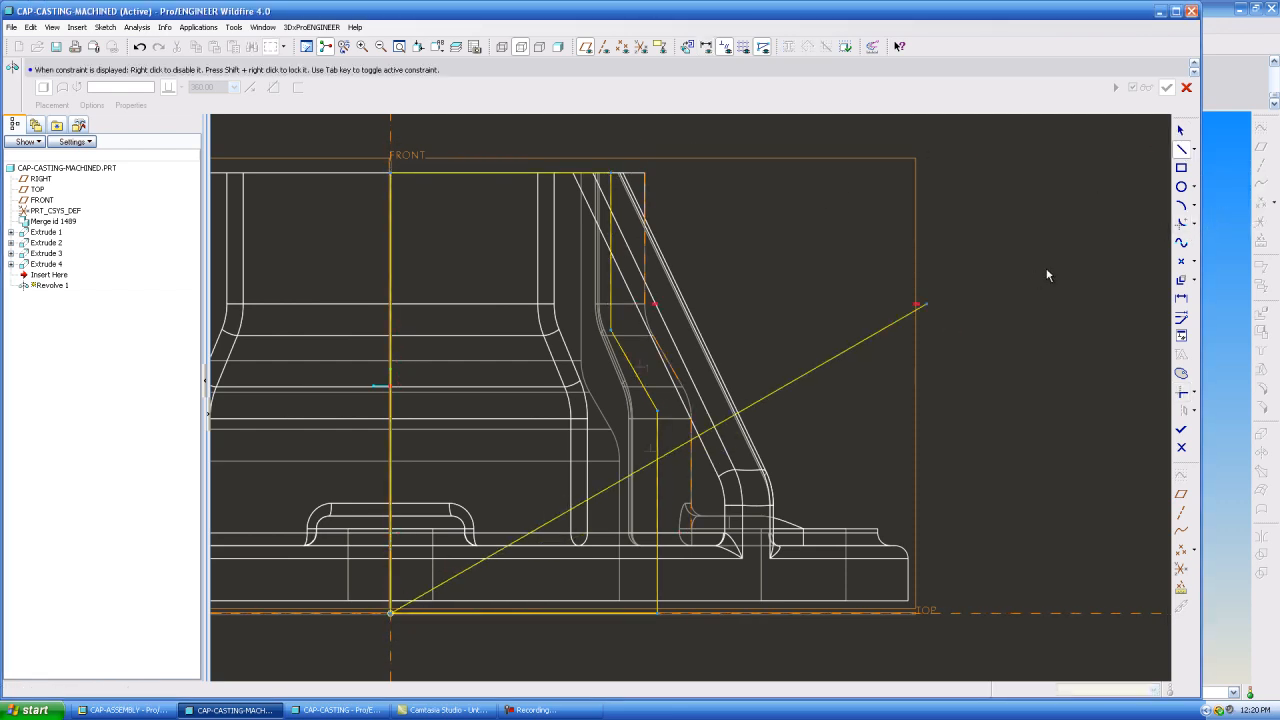
{"action": "left_click", "coordinate": [1193, 149]}
{"action": "left_click", "coordinate": [1245, 150]}
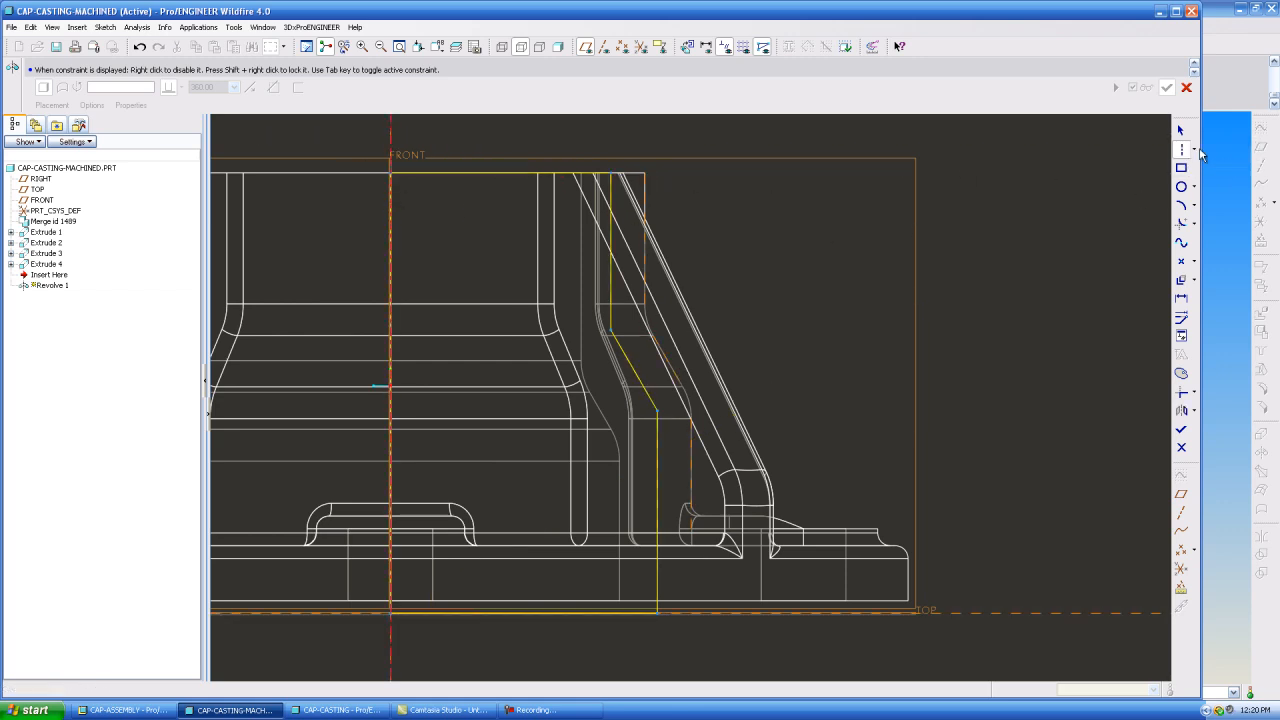
{"action": "left_click", "coordinate": [1182, 131]}
Step: Finish the sketch, complete it as a 360° revolved cut that removes material, and display the part shaded
{"action": "left_click", "coordinate": [1182, 430]}
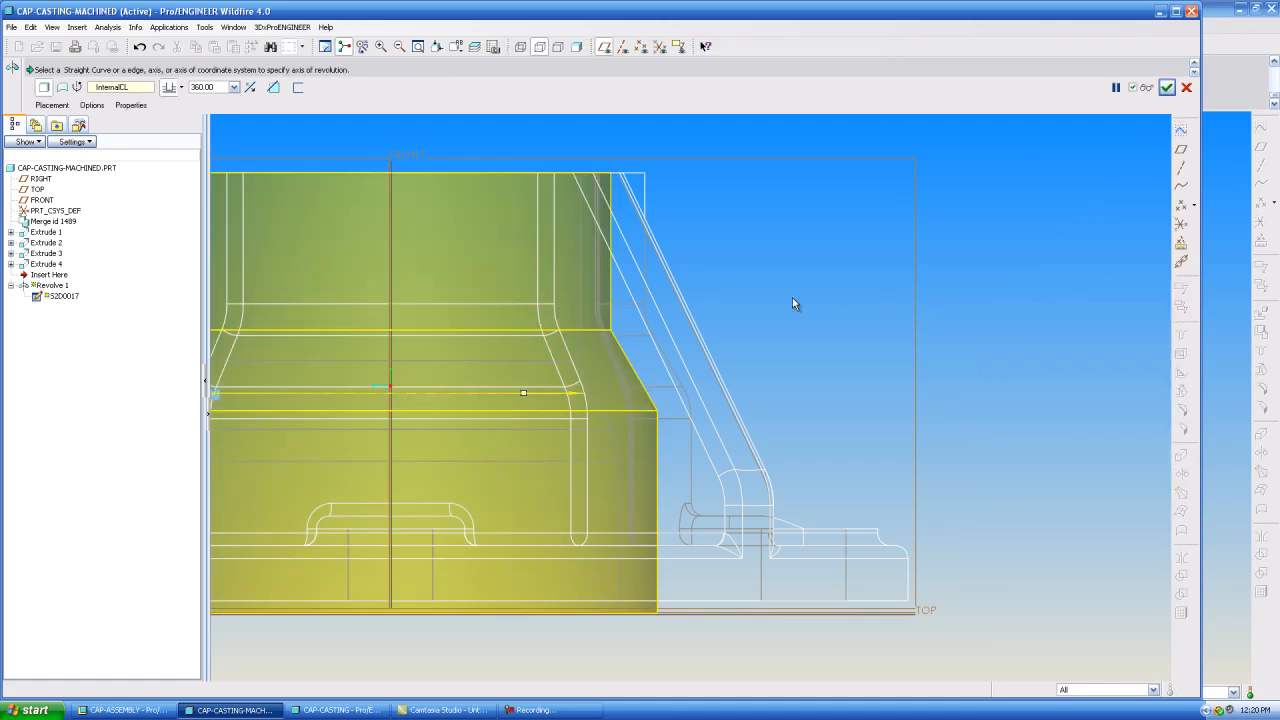
{"action": "scroll", "coordinate": [792, 303], "scroll_direction": "down", "scroll_amount": 3}
{"action": "left_click", "coordinate": [274, 88]}
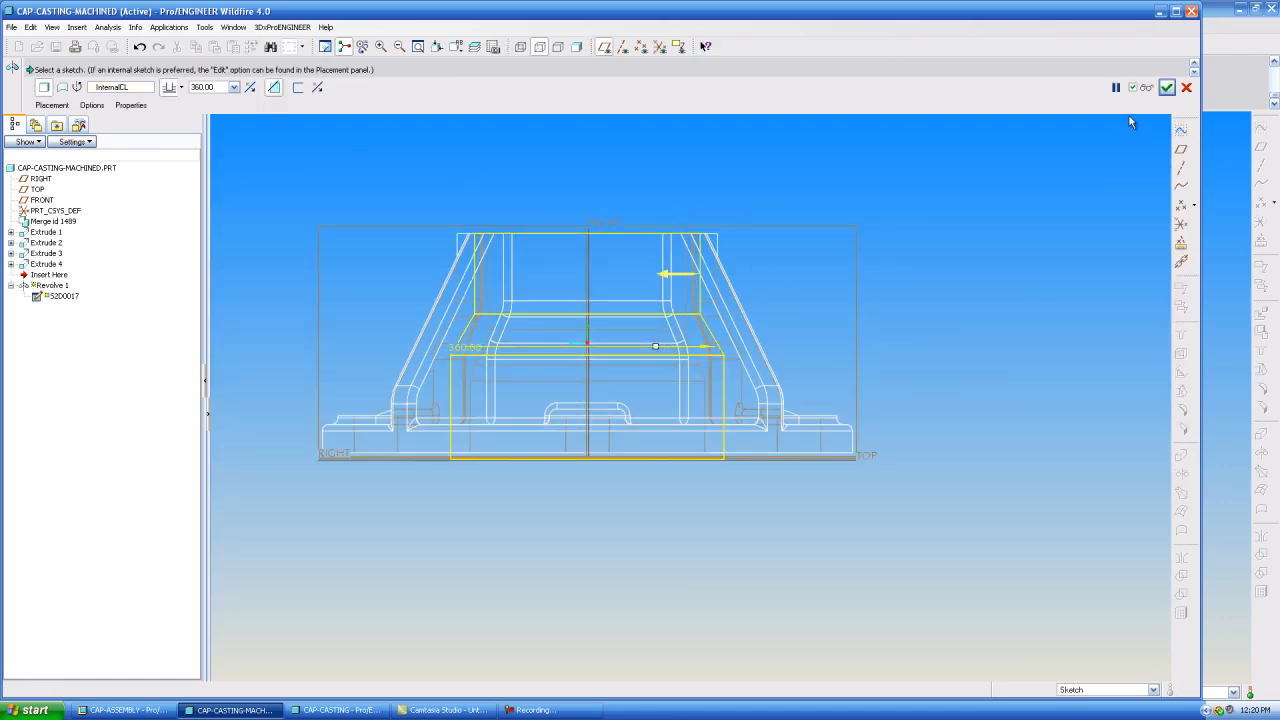
{"action": "left_click", "coordinate": [1166, 87]}
{"action": "key", "text": "ctrl+d"}
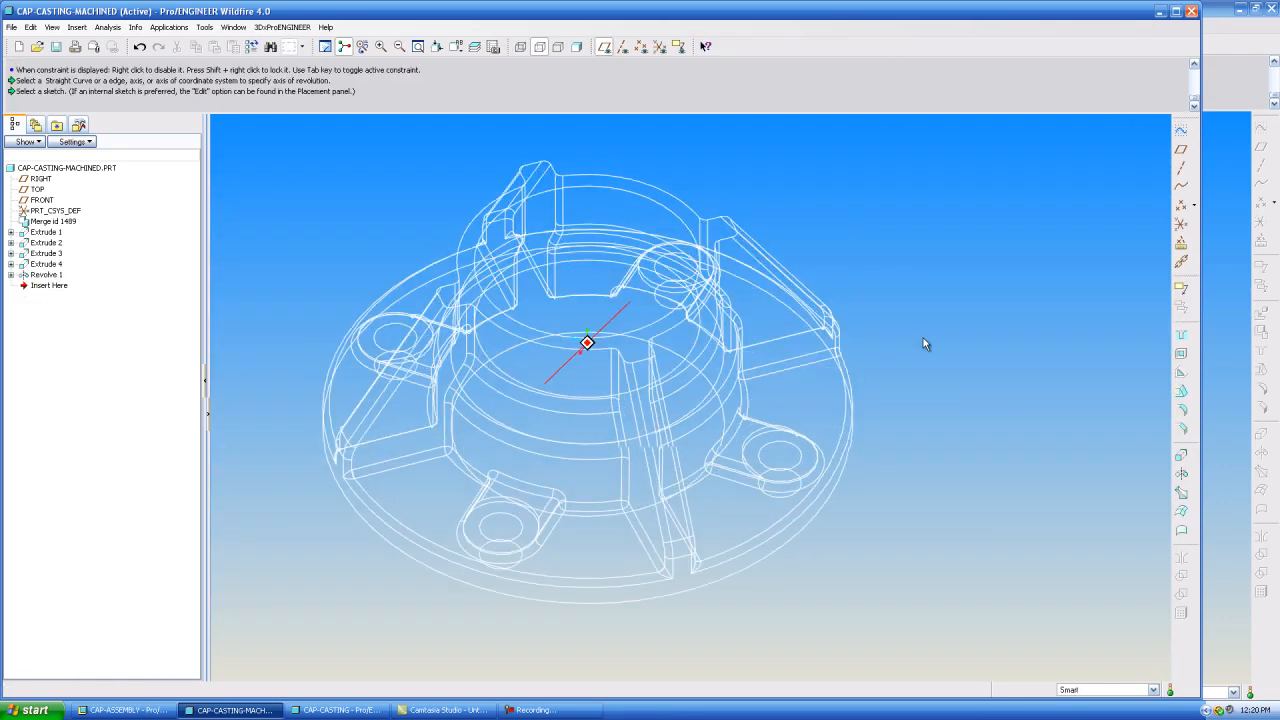
{"action": "left_click", "coordinate": [578, 52]}
{"action": "mouse_move", "coordinate": [608, 285]}
{"action": "middle_mouse_down"}
{"action": "mouse_move", "coordinate": [600, 148]}
{"action": "mouse_move", "coordinate": [600, 305]}
{"action": "middle_mouse_up"}
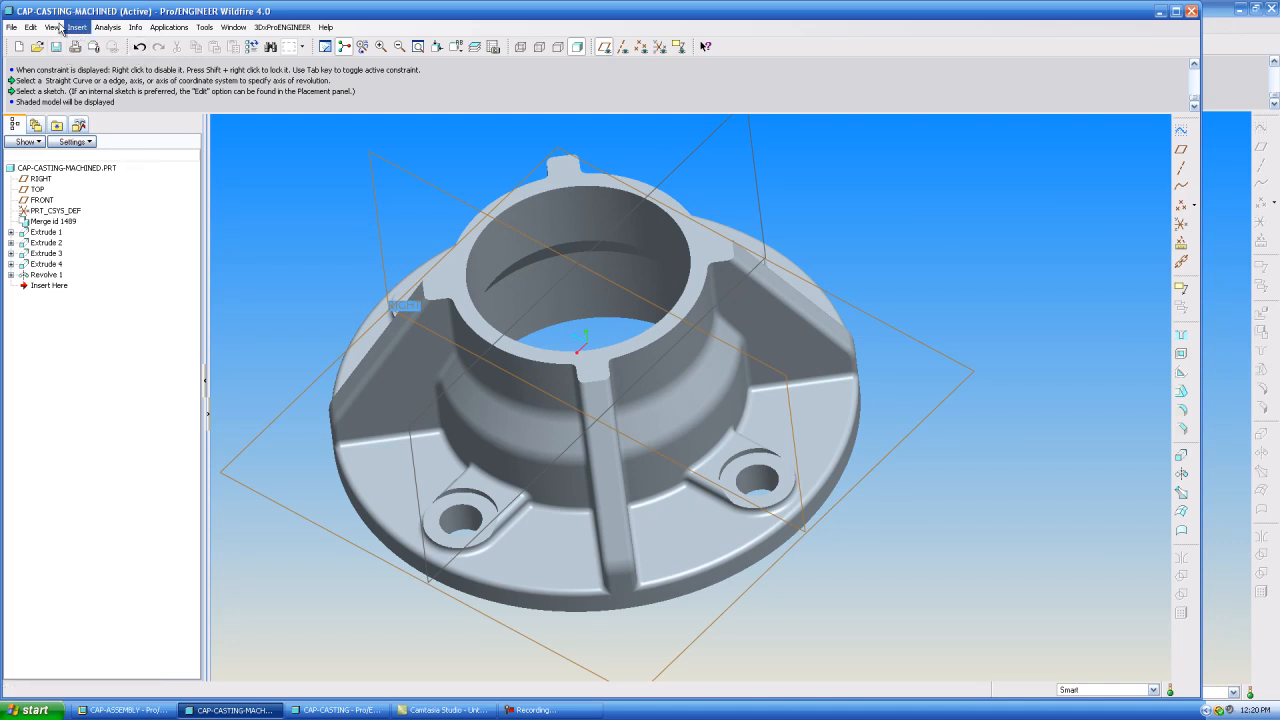
Step: Open the Appearance Editor and select the hub's top face, the flange pad faces and the pad hole surfaces for colouring
{"action": "left_click", "coordinate": [55, 27]}
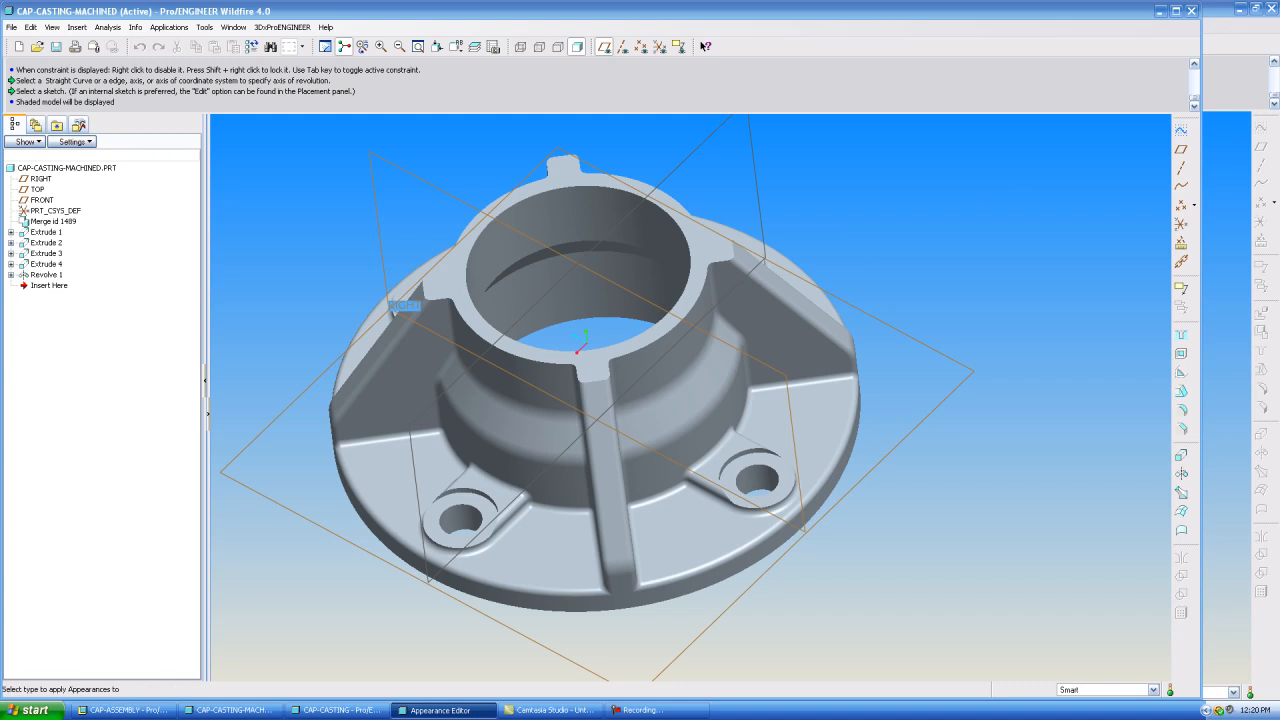
{"action": "left_click", "coordinate": [702, 248]}
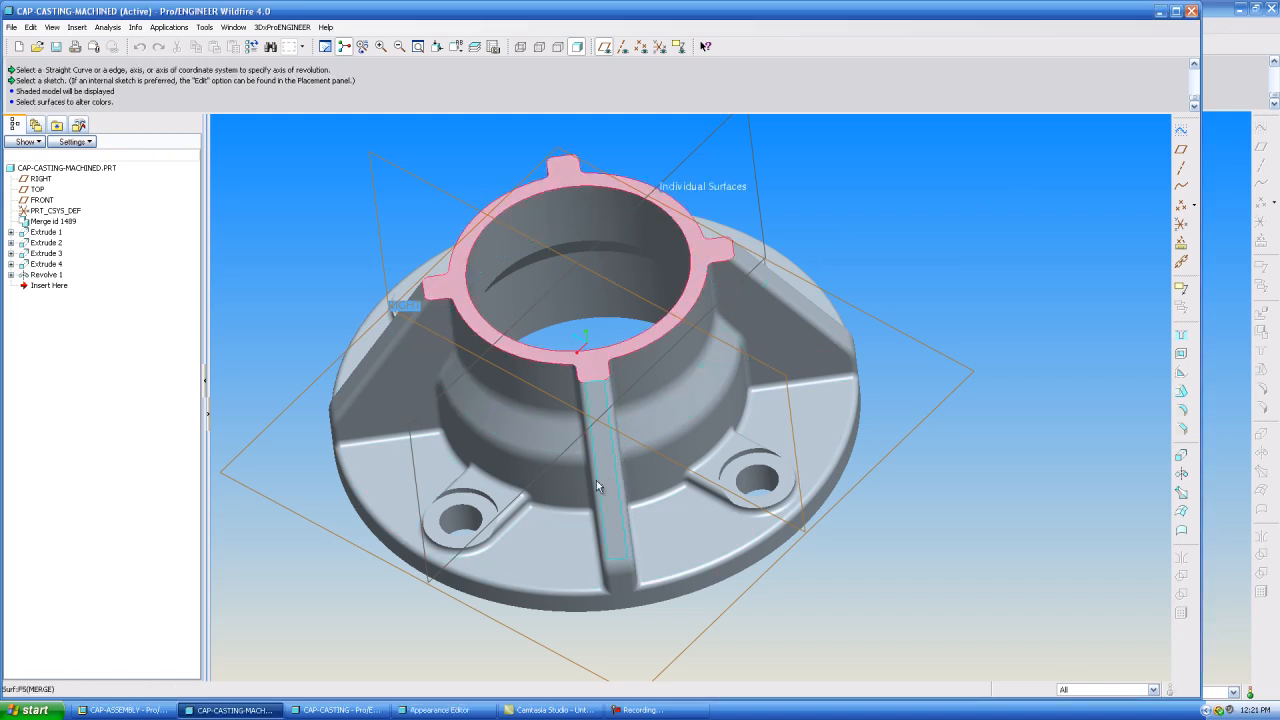
{"action": "left_click", "coordinate": [483, 502], "text": "ctrl"}
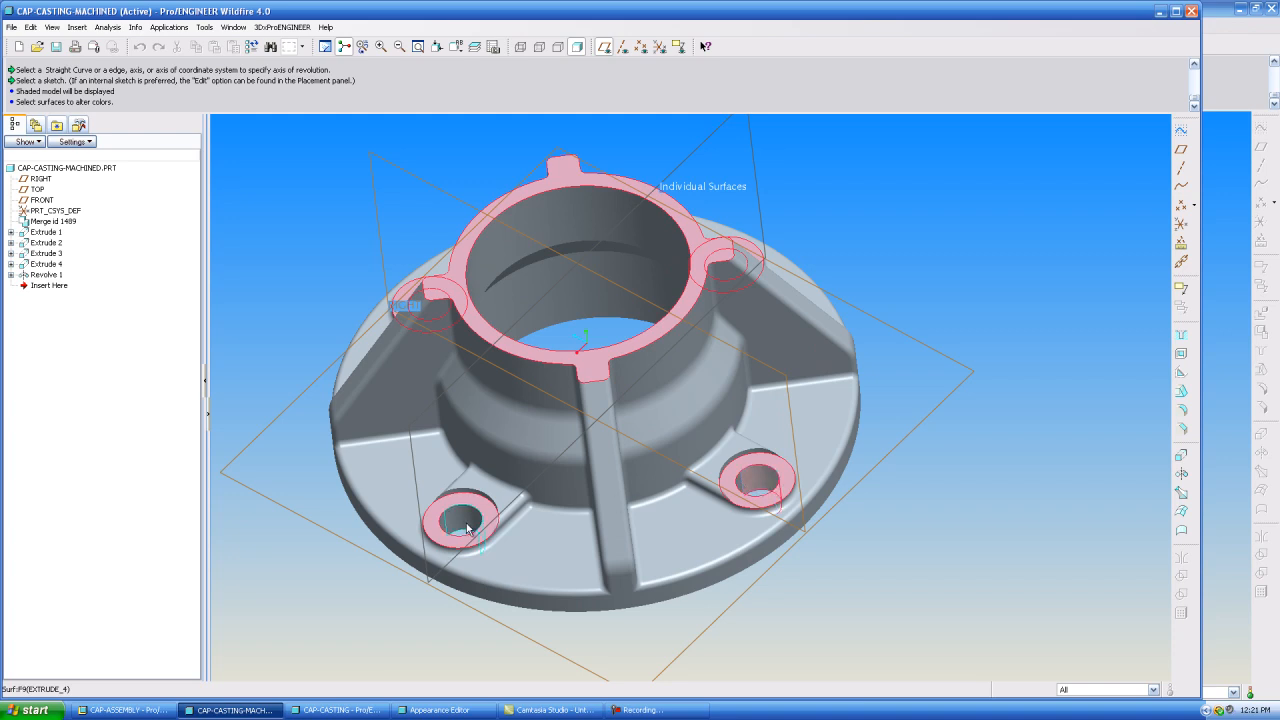
{"action": "middle_click_drag", "start_coordinate": [467, 530], "coordinate": [459, 537]}
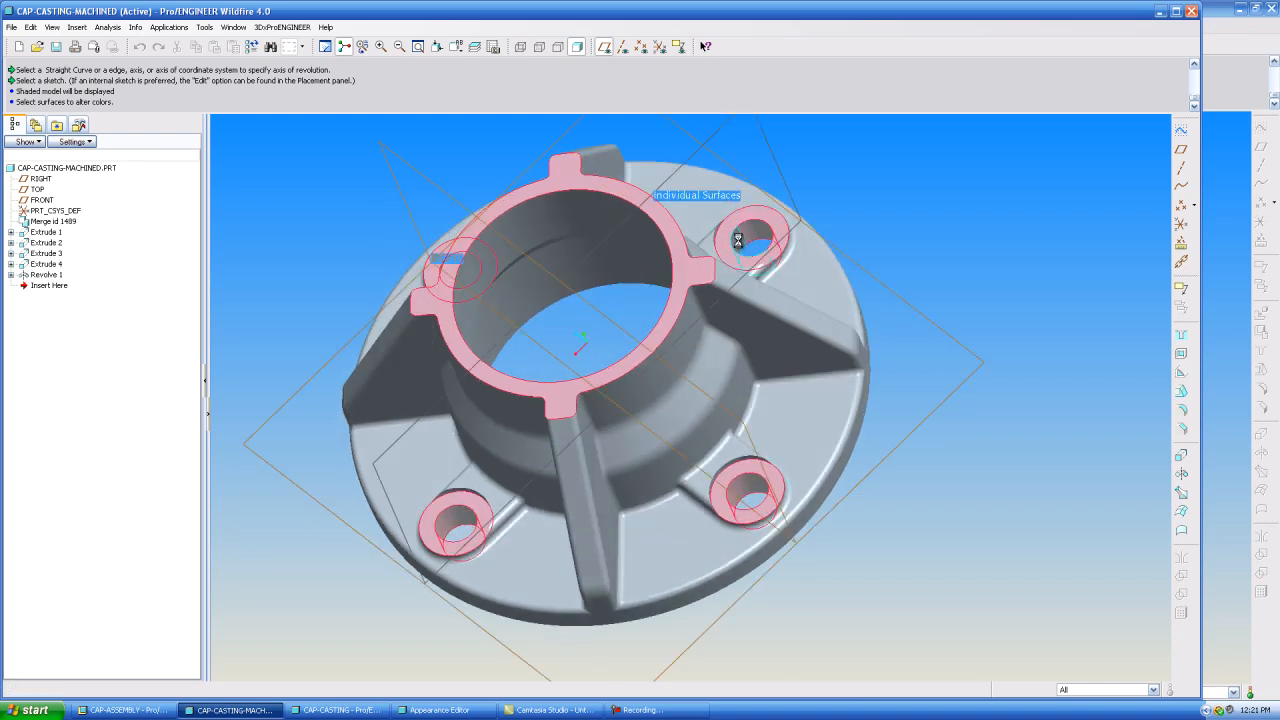
{"action": "middle_click_drag", "start_coordinate": [738, 240], "coordinate": [580, 340]}
{"action": "scroll", "coordinate": [473, 205], "scroll_direction": "down", "scroll_amount": 4}
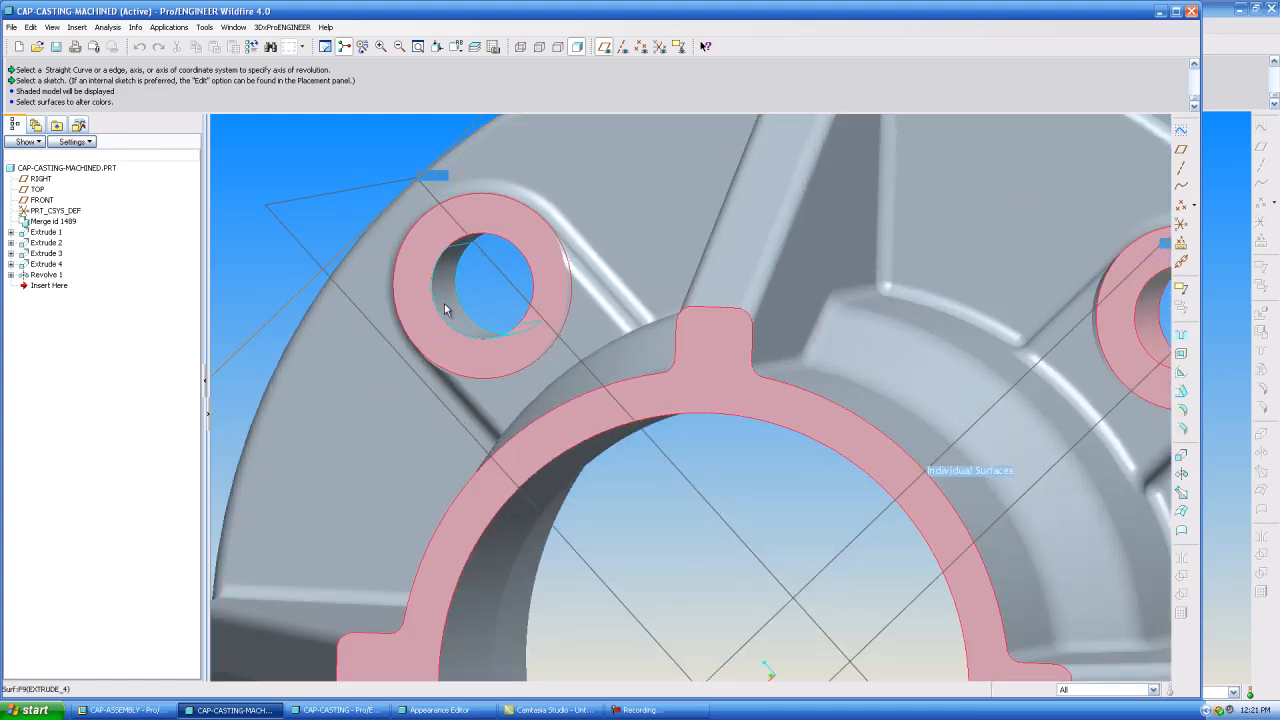
{"action": "scroll", "coordinate": [530, 280], "scroll_direction": "up", "scroll_amount": 3}
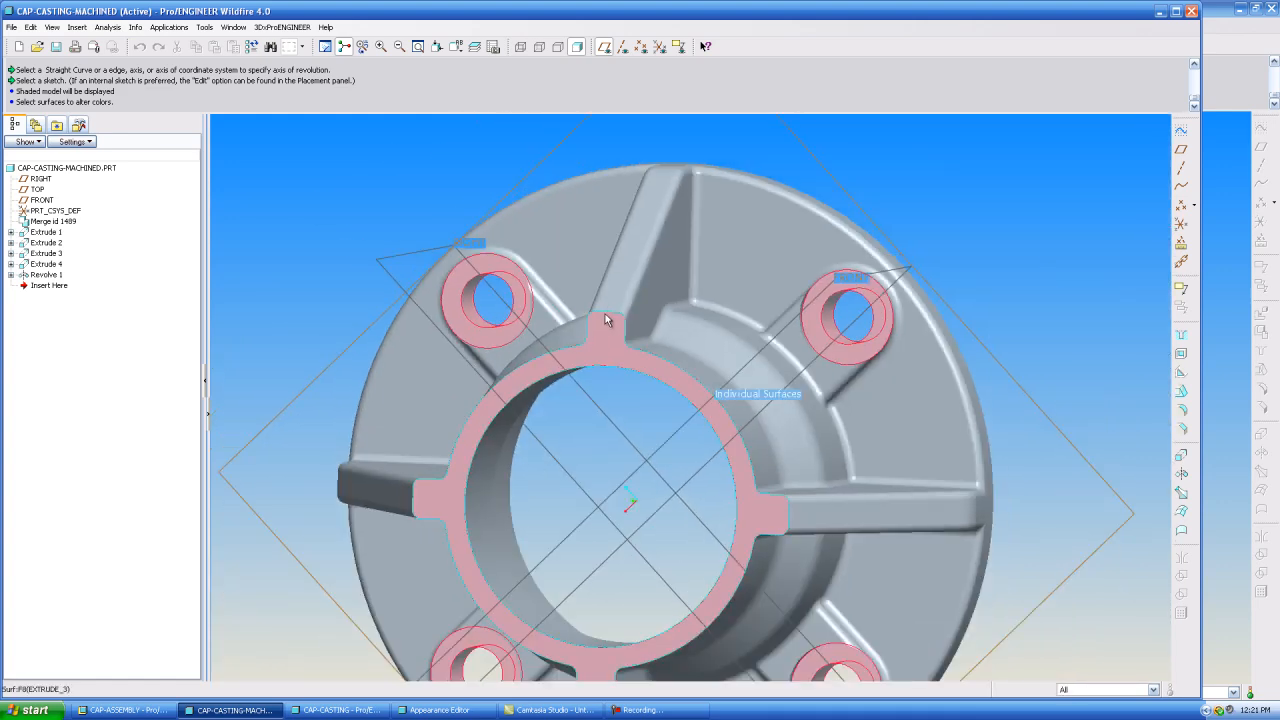
{"action": "middle_click_drag", "start_coordinate": [605, 320], "coordinate": [615, 116]}
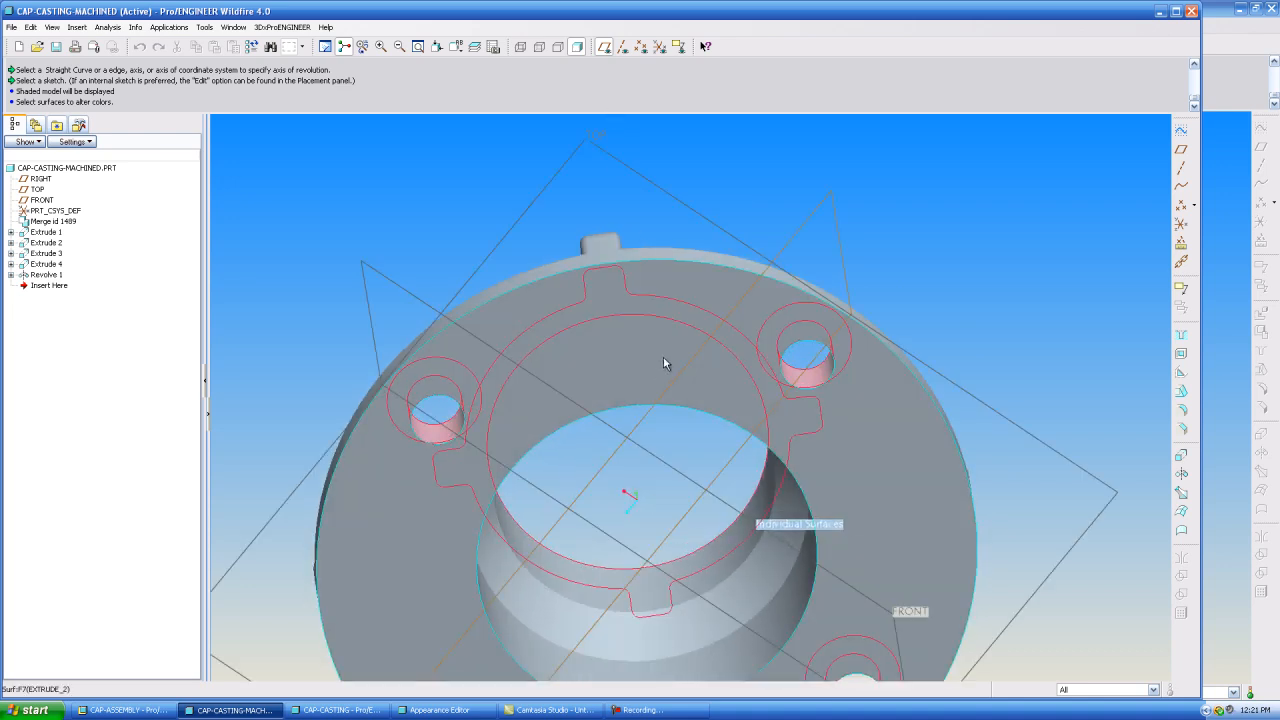
Step: Add the flange's bottom face and all revolved bore surfaces to the selection, and colour the machined surfaces blue
{"action": "left_click", "coordinate": [663, 356]}
{"action": "left_click", "coordinate": [735, 595]}
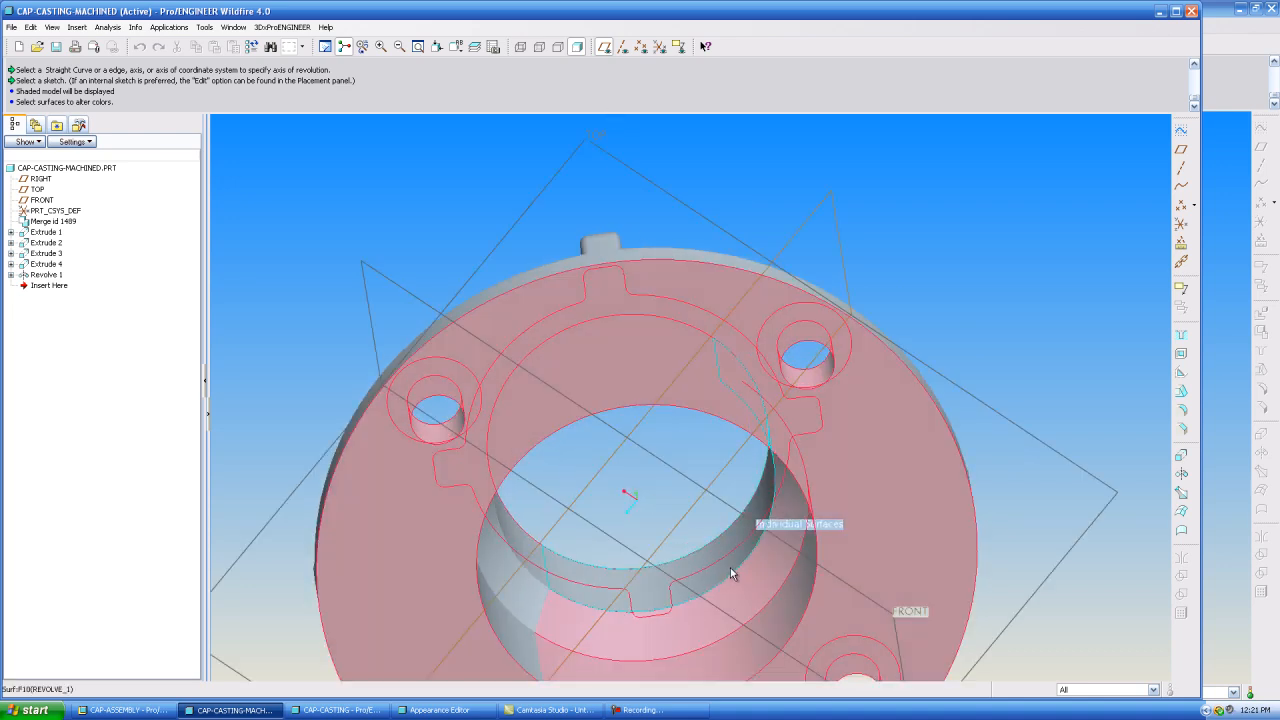
{"action": "left_click", "coordinate": [730, 568], "text": "ctrl"}
{"action": "left_click", "coordinate": [524, 590], "text": "ctrl"}
{"action": "left_click", "coordinate": [532, 568], "text": "ctrl"}
{"action": "left_click", "coordinate": [521, 648], "text": "ctrl"}
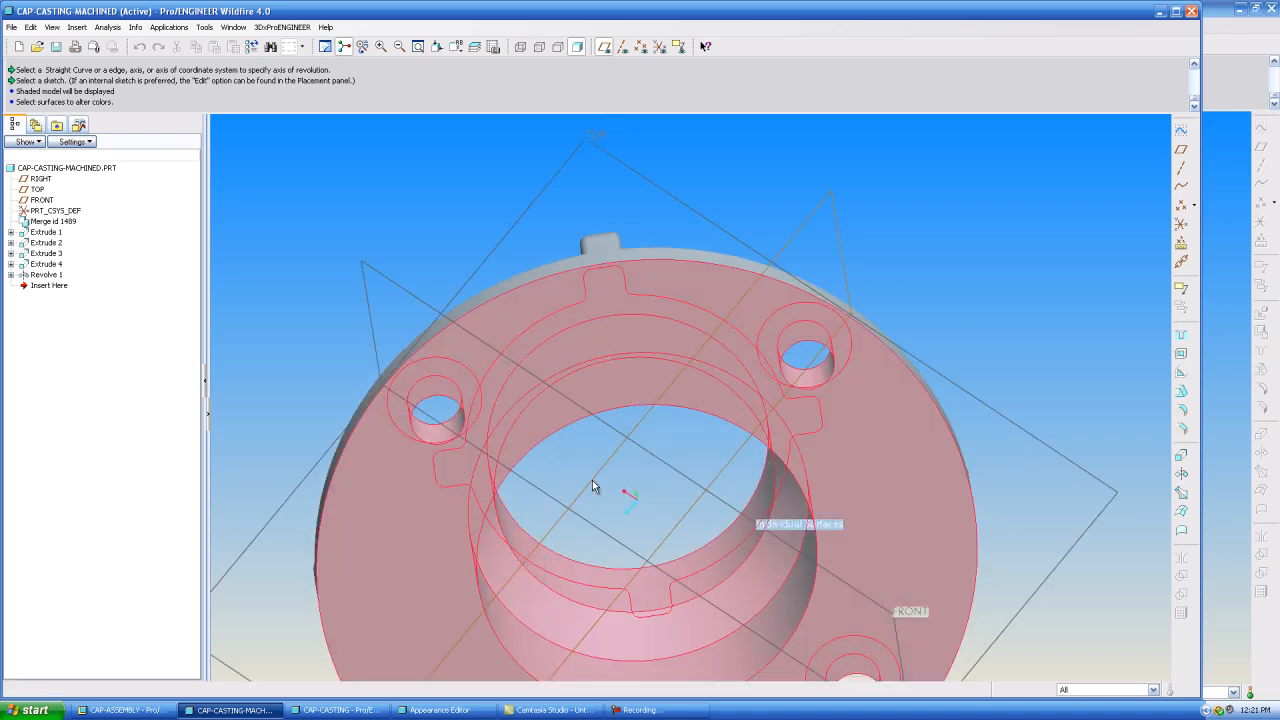
{"action": "key", "text": "ctrl+d"}
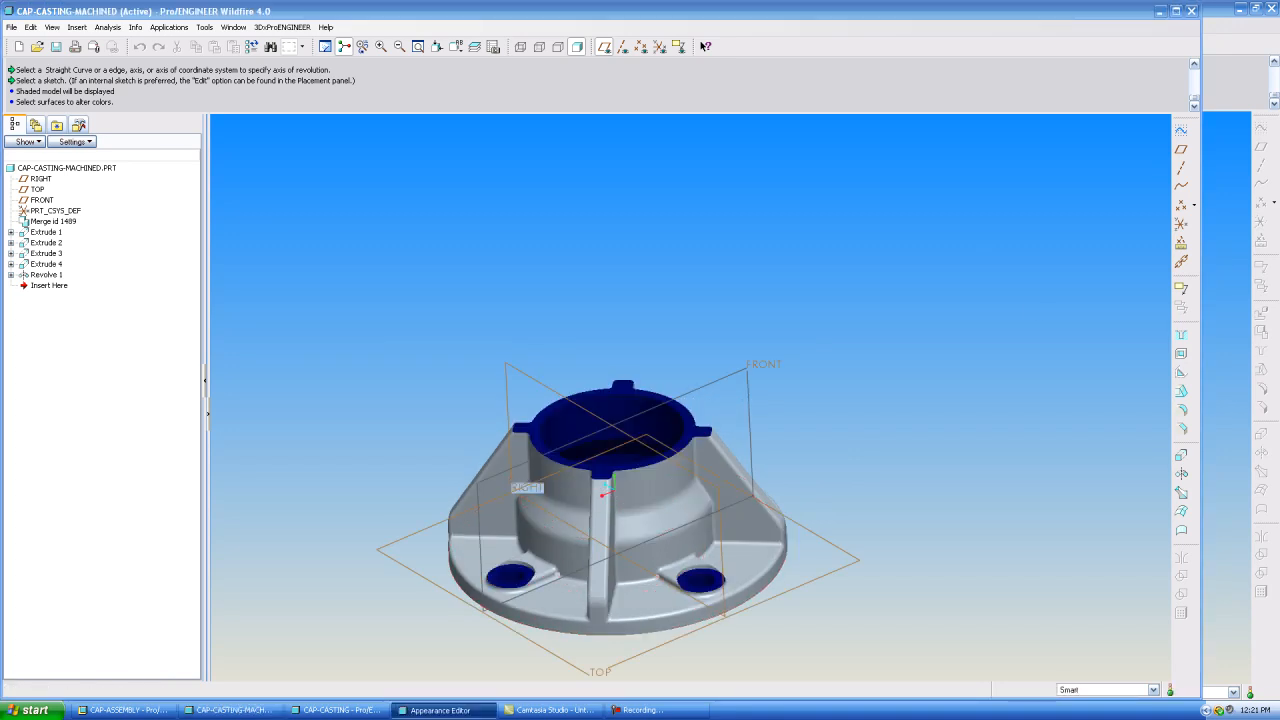
Step: Hide the datum planes and save the CAP-CASTING-MACHINED part
{"action": "scroll", "coordinate": [834, 451], "scroll_direction": "up", "scroll_amount": 3}
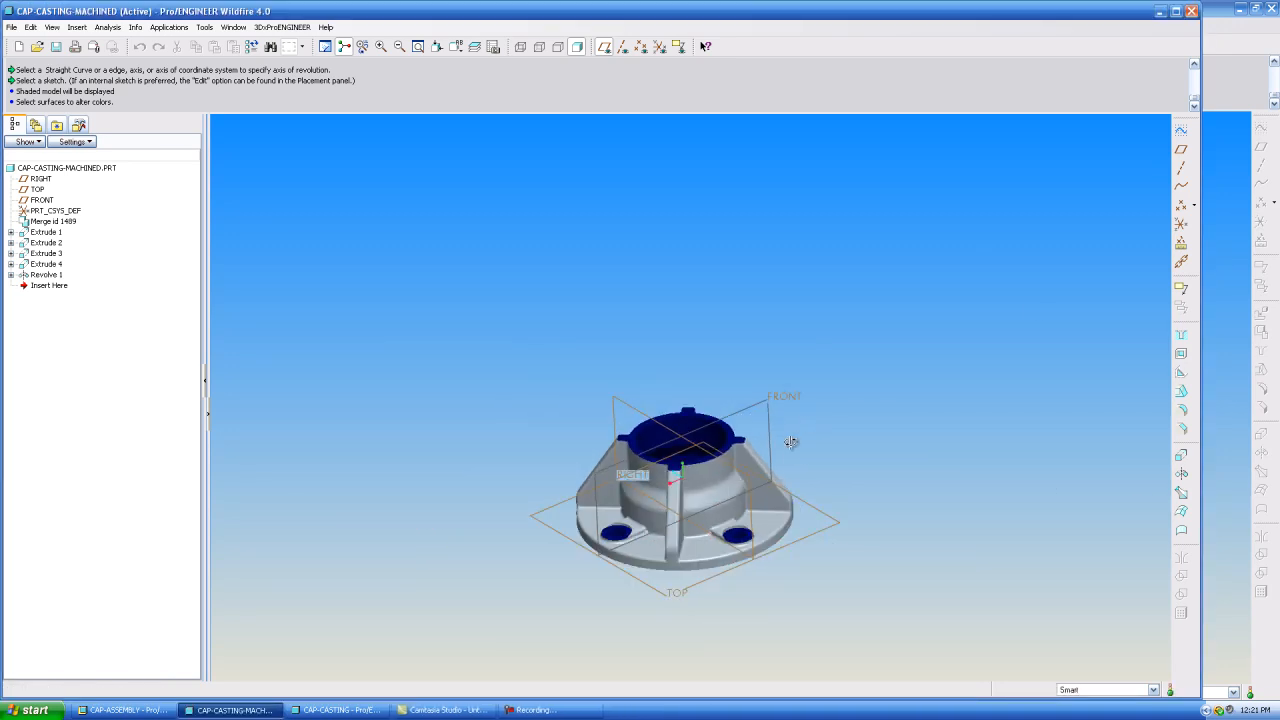
{"action": "mouse_move", "coordinate": [791, 443]}
{"action": "middle_mouse_down"}
{"action": "mouse_move", "coordinate": [808, 423]}
{"action": "mouse_move", "coordinate": [783, 457]}
{"action": "middle_mouse_up"}
{"action": "scroll", "coordinate": [776, 480], "scroll_direction": "down", "scroll_amount": 1}
{"action": "scroll", "coordinate": [685, 618], "scroll_direction": "down", "scroll_amount": 4}
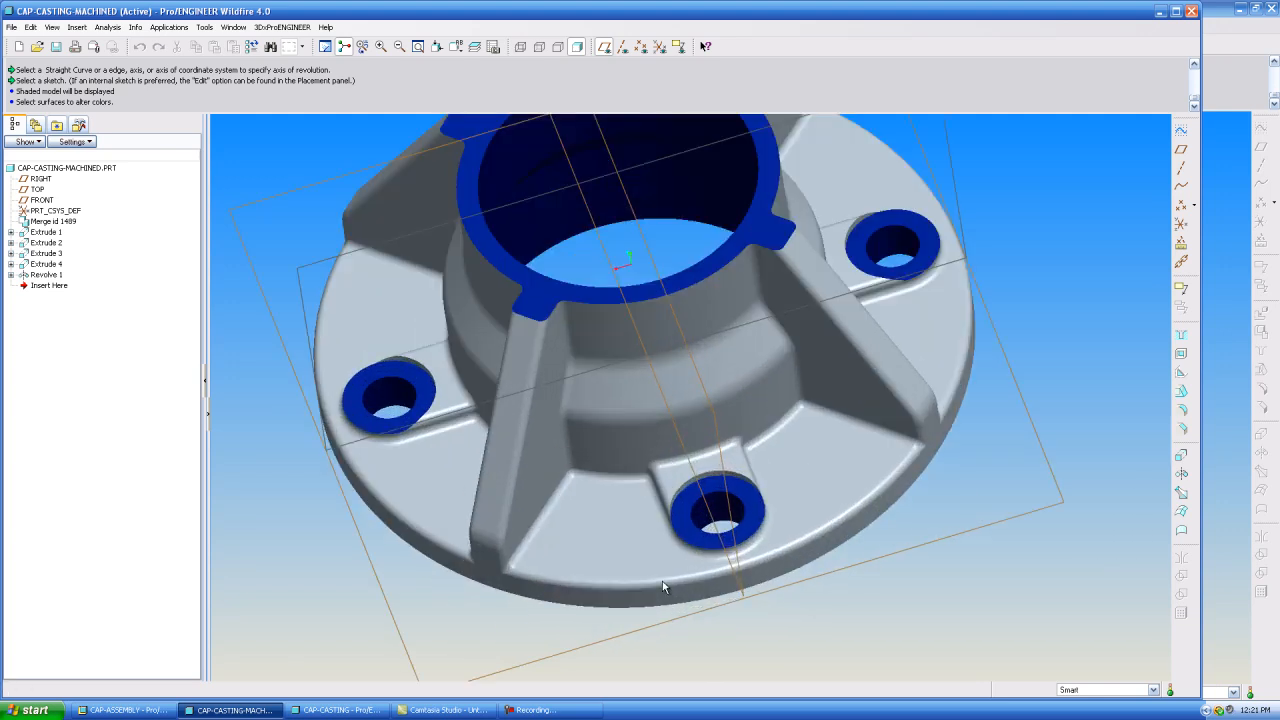
{"action": "scroll", "coordinate": [664, 585], "scroll_direction": "up", "scroll_amount": 2}
{"action": "left_click", "coordinate": [605, 47]}
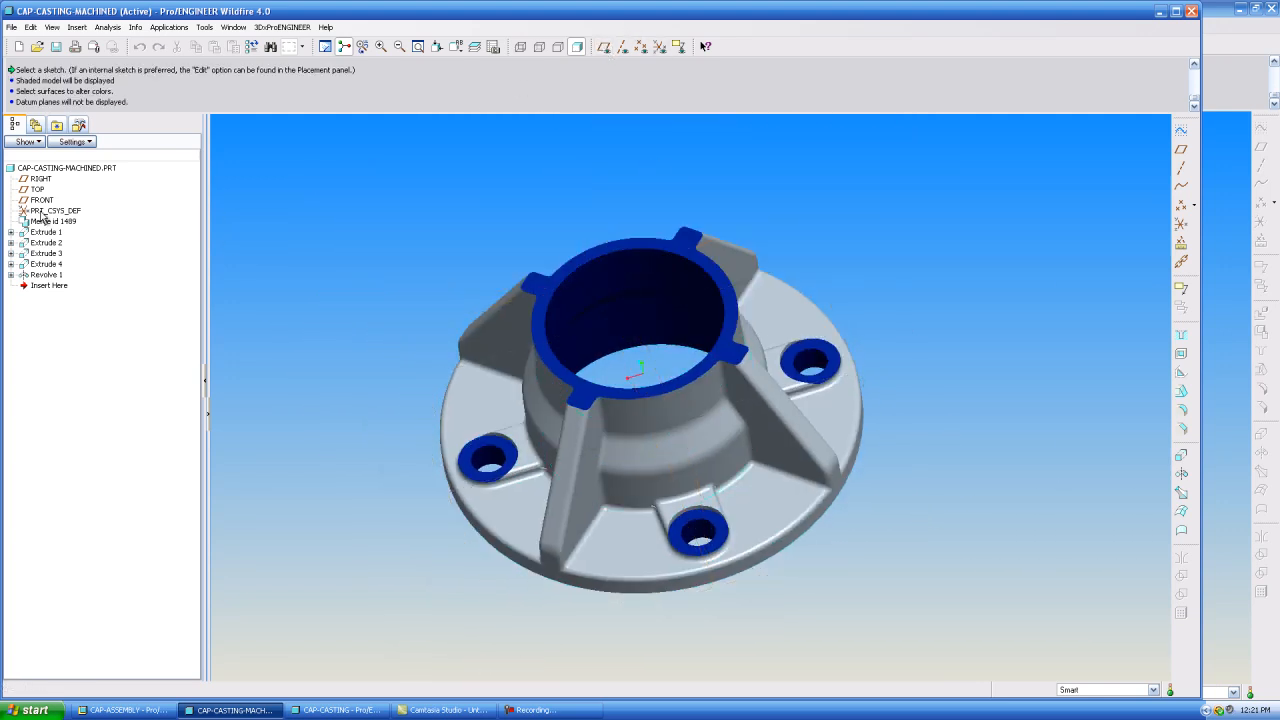
{"action": "left_click", "coordinate": [12, 27]}
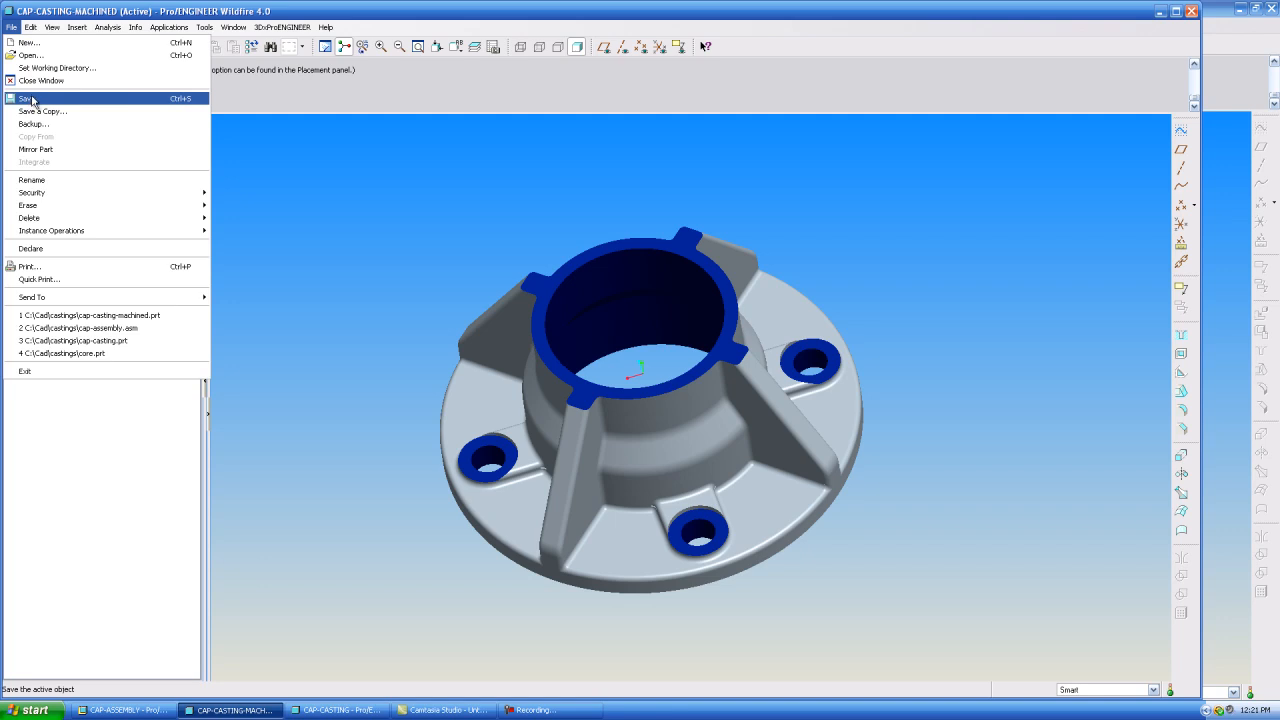
{"action": "left_click", "coordinate": [33, 99]}
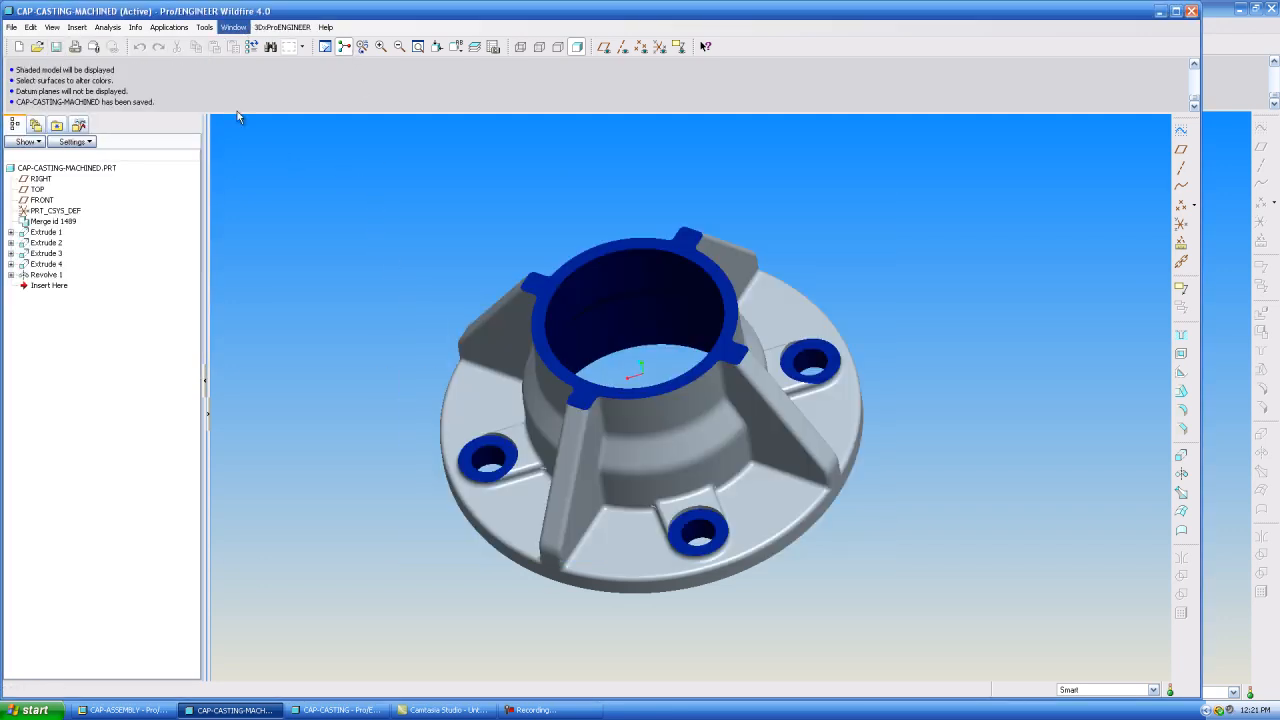
Step: Switch to the CAP-ASSEMBLY window and hide CAP-CASTING.PRT and CORE.PRT
{"action": "left_click", "coordinate": [233, 27]}
{"action": "left_click", "coordinate": [275, 160]}
{"action": "middle_click_drag", "start_coordinate": [486, 348], "coordinate": [741, 491]}
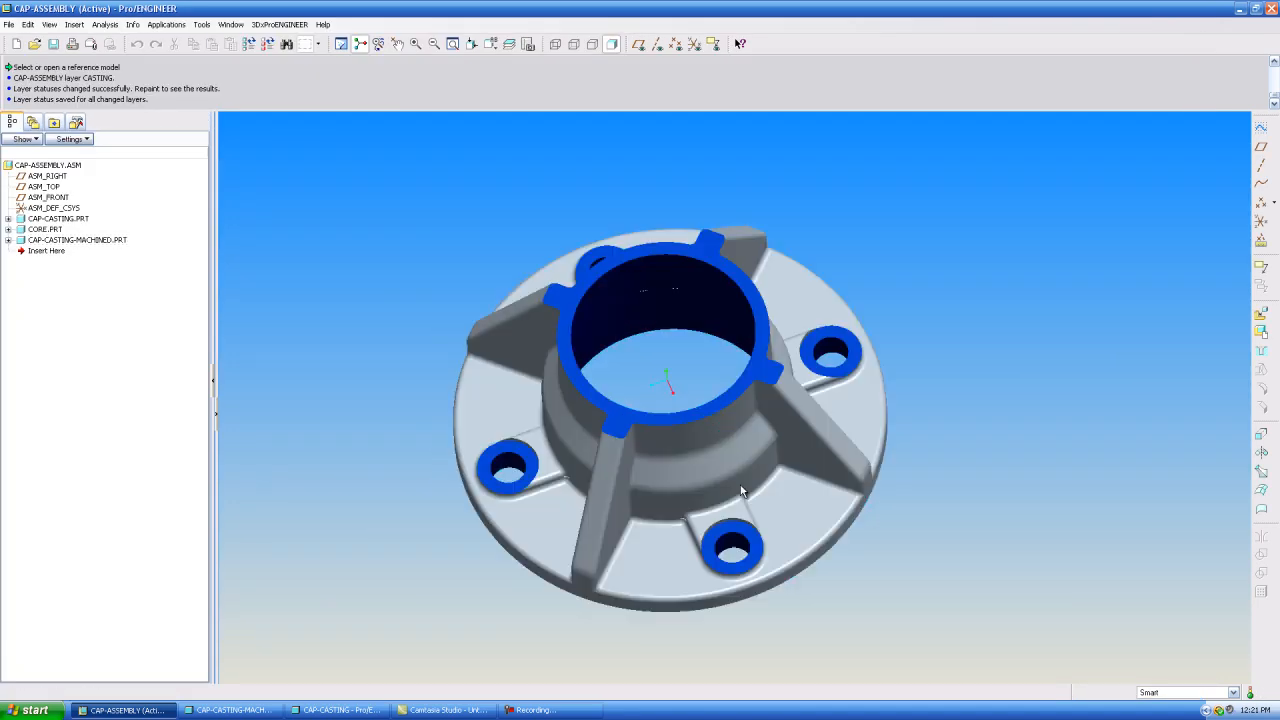
{"action": "right_click", "coordinate": [42, 236]}
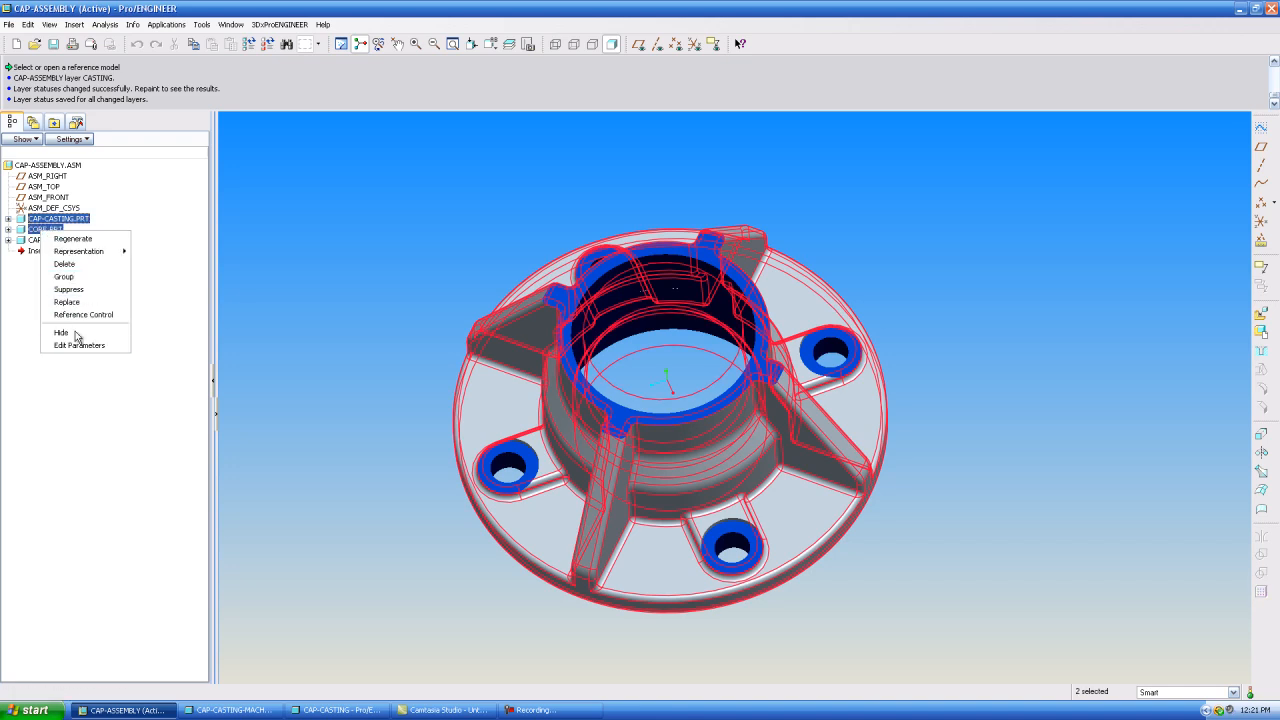
{"action": "left_click", "coordinate": [85, 333]}
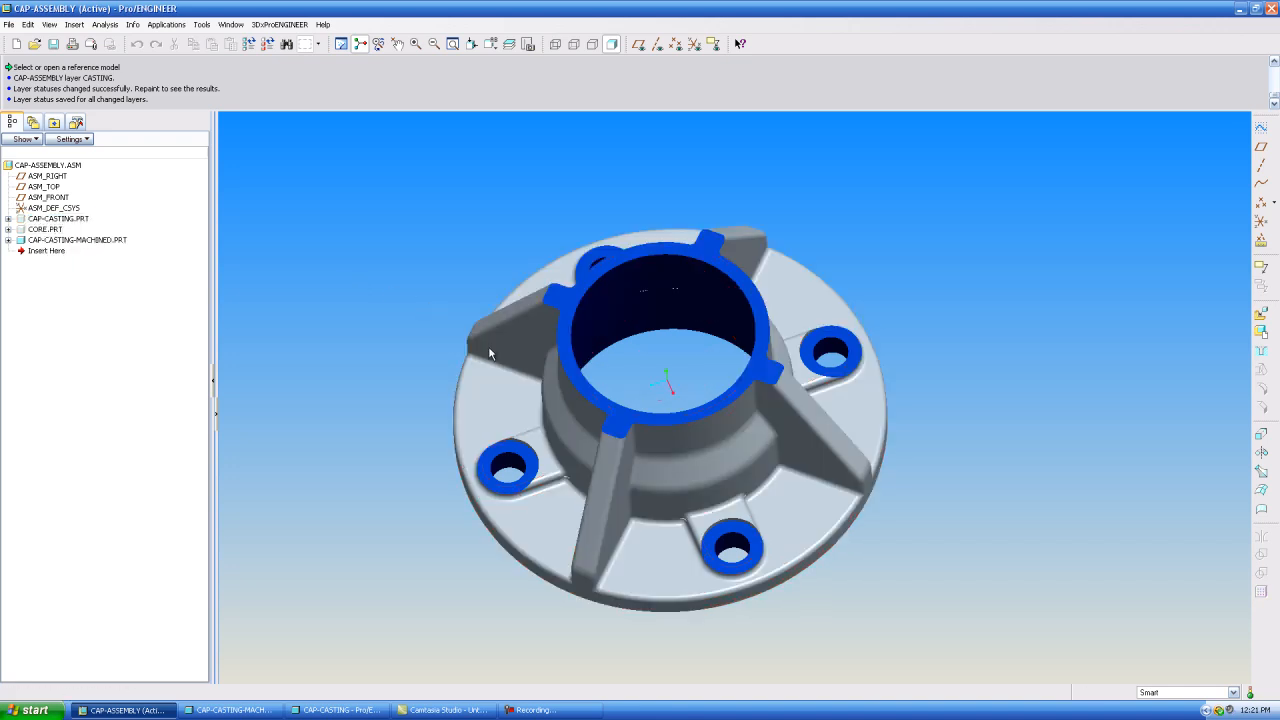
Step: Open CAP-CASTING.PRT from the assembly in its own window
{"action": "middle_click_drag", "start_coordinate": [490, 353], "coordinate": [481, 320]}
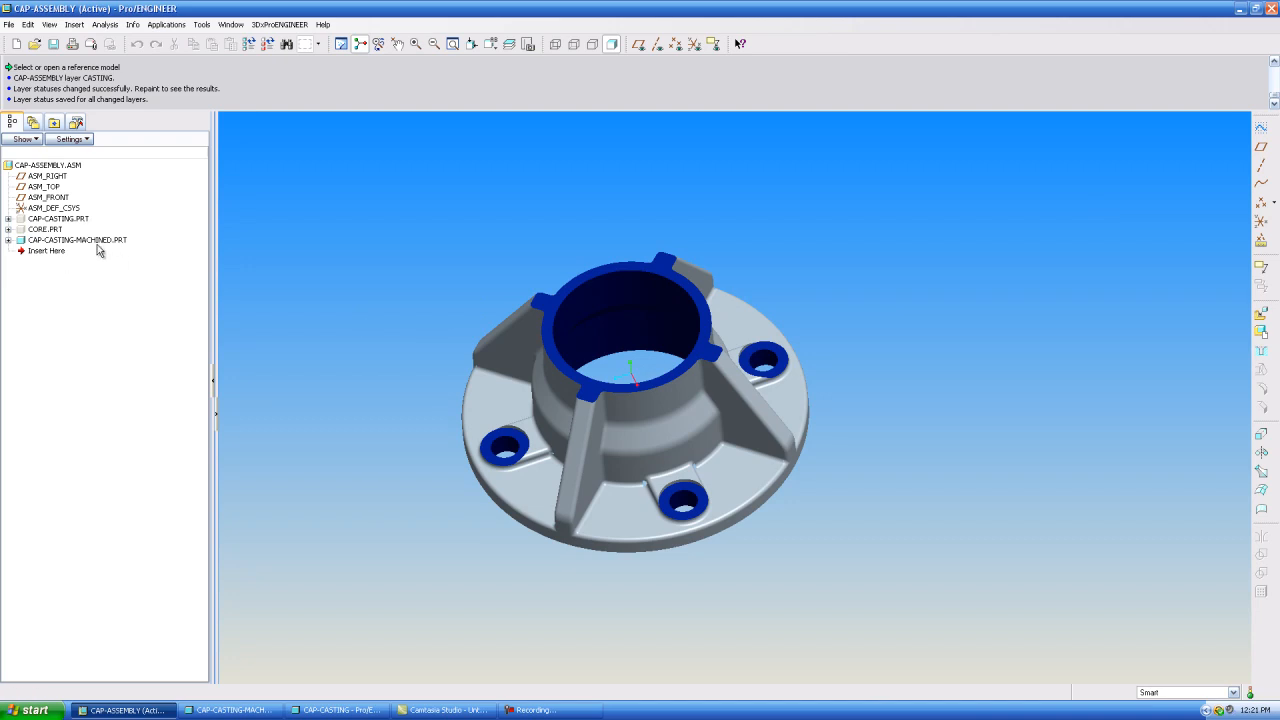
{"action": "scroll", "coordinate": [638, 376], "scroll_direction": "down", "scroll_amount": 2}
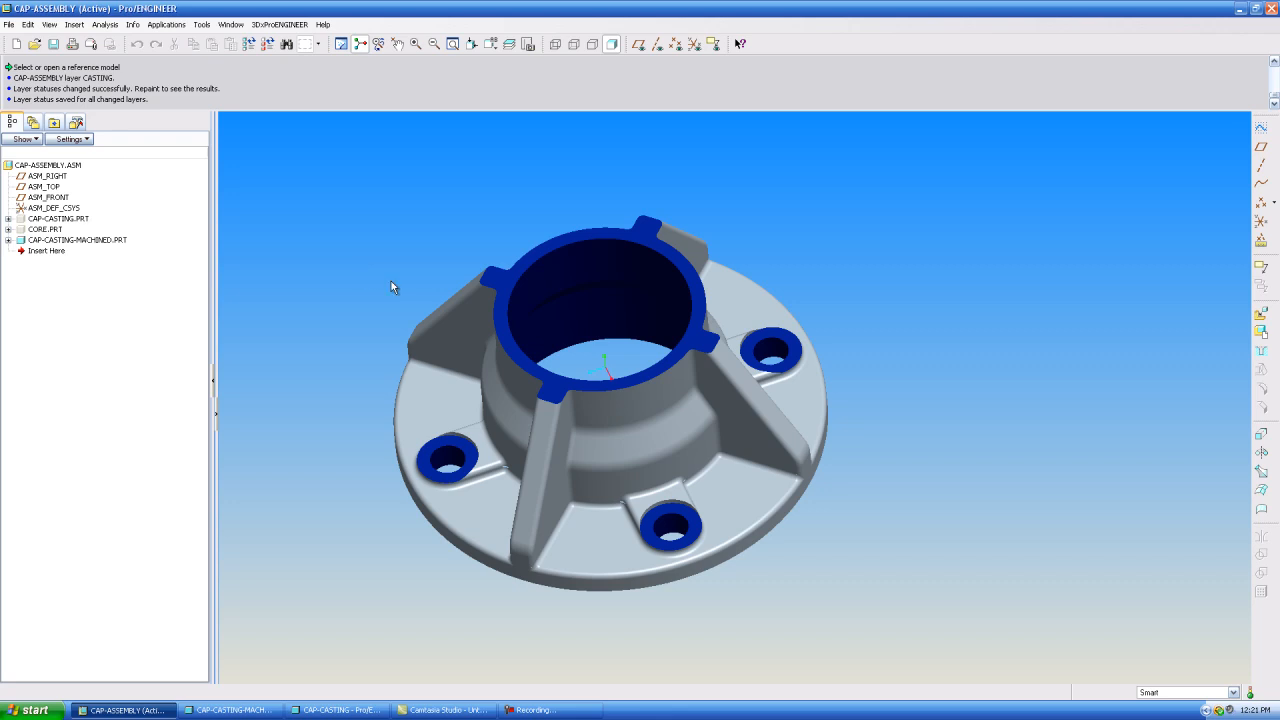
{"action": "mouse_move", "coordinate": [391, 284]}
{"action": "middle_mouse_down"}
{"action": "mouse_move", "coordinate": [409, 249]}
{"action": "mouse_move", "coordinate": [429, 263]}
{"action": "mouse_move", "coordinate": [360, 277]}
{"action": "mouse_move", "coordinate": [390, 290]}
{"action": "mouse_move", "coordinate": [380, 263]}
{"action": "mouse_move", "coordinate": [400, 220]}
{"action": "mouse_move", "coordinate": [370, 228]}
{"action": "mouse_move", "coordinate": [380, 243]}
{"action": "middle_mouse_up"}
{"action": "left_click", "coordinate": [47, 219]}
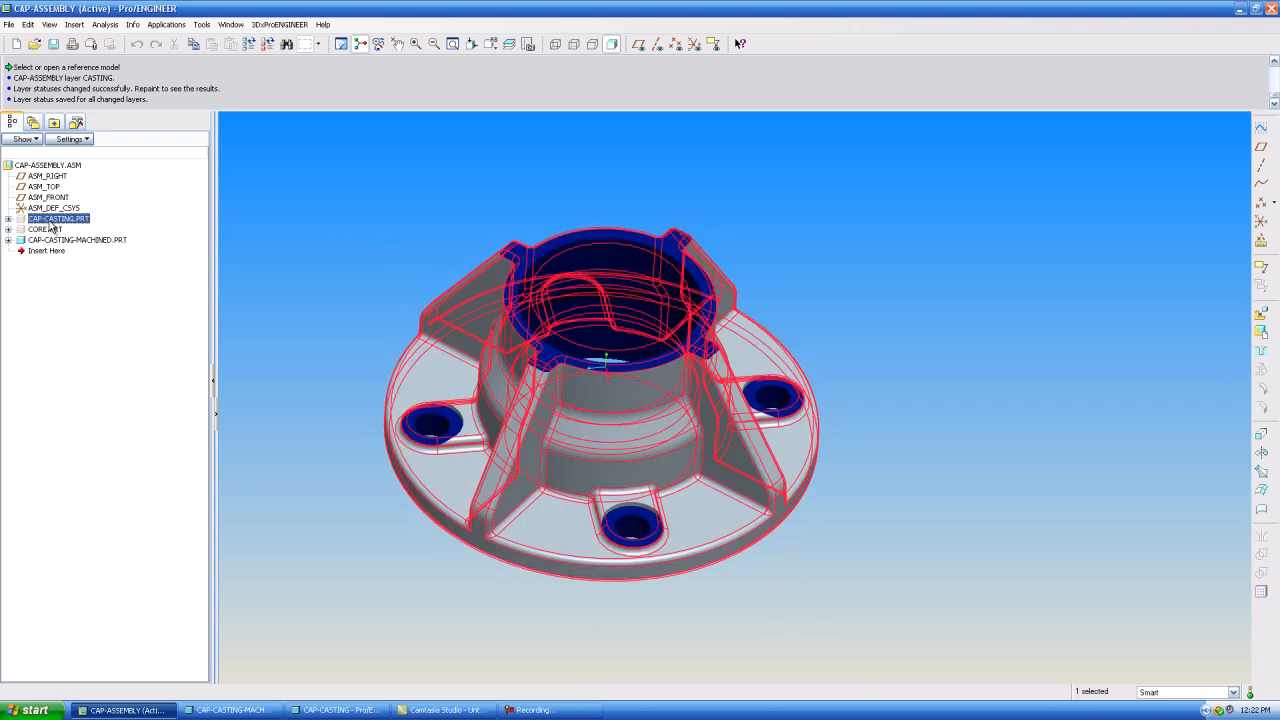
{"action": "right_click", "coordinate": [48, 222]}
{"action": "left_click", "coordinate": [80, 251]}
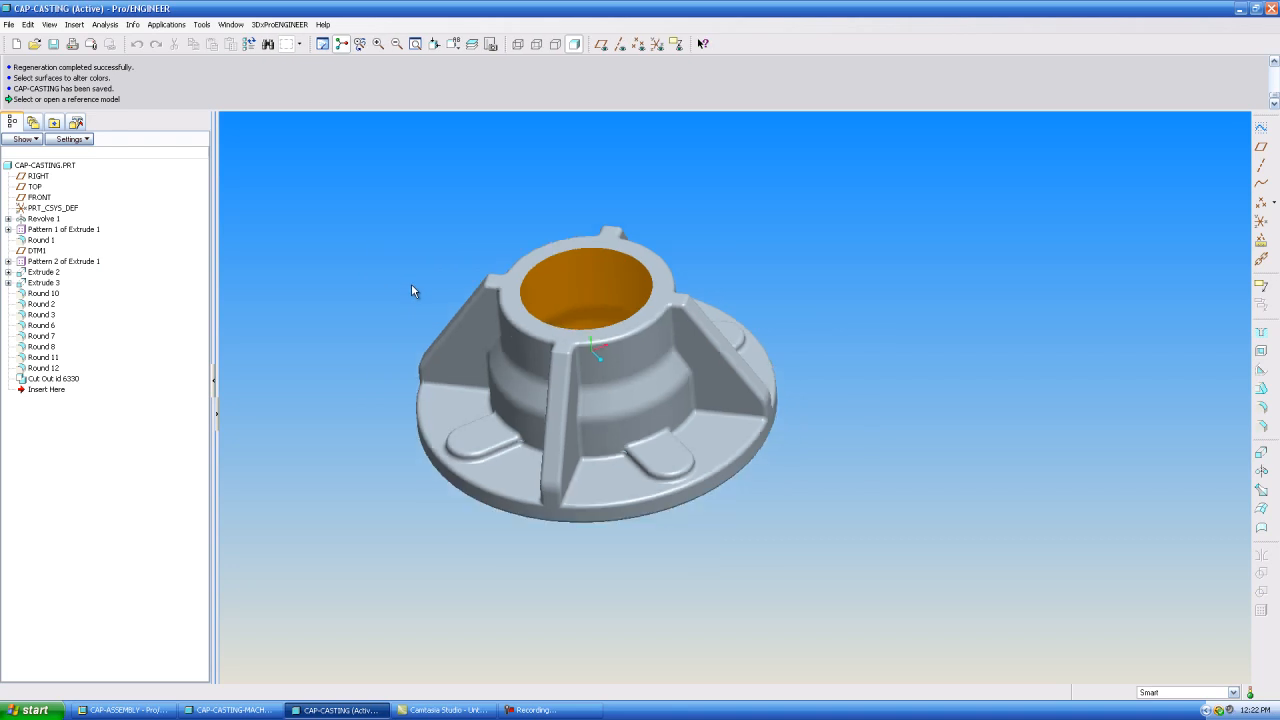
Step: Display the editable dimensions of the patterned round bolt bosses on the flange of CAP-CASTING
{"action": "mouse_move", "coordinate": [411, 285]}
{"action": "middle_mouse_down"}
{"action": "mouse_move", "coordinate": [354, 326]}
{"action": "mouse_move", "coordinate": [366, 354]}
{"action": "mouse_move", "coordinate": [420, 272]}
{"action": "mouse_move", "coordinate": [427, 297]}
{"action": "middle_mouse_up"}
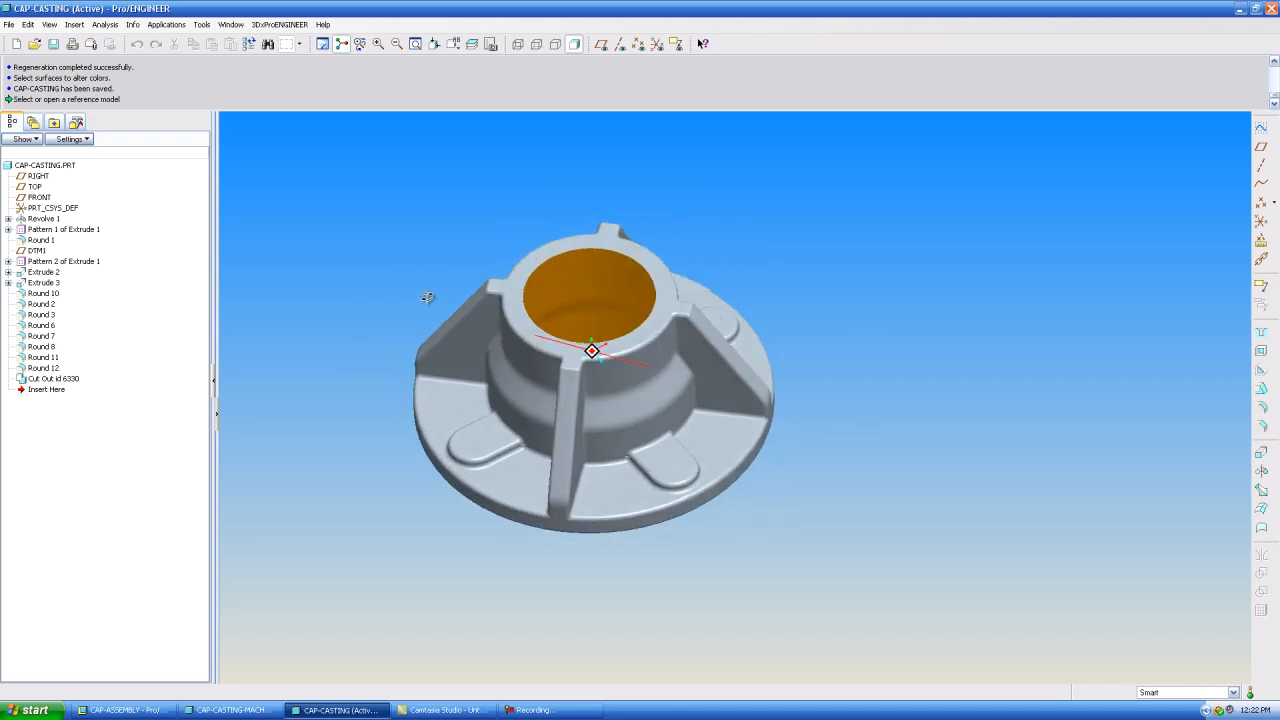
{"action": "left_click", "coordinate": [477, 437]}
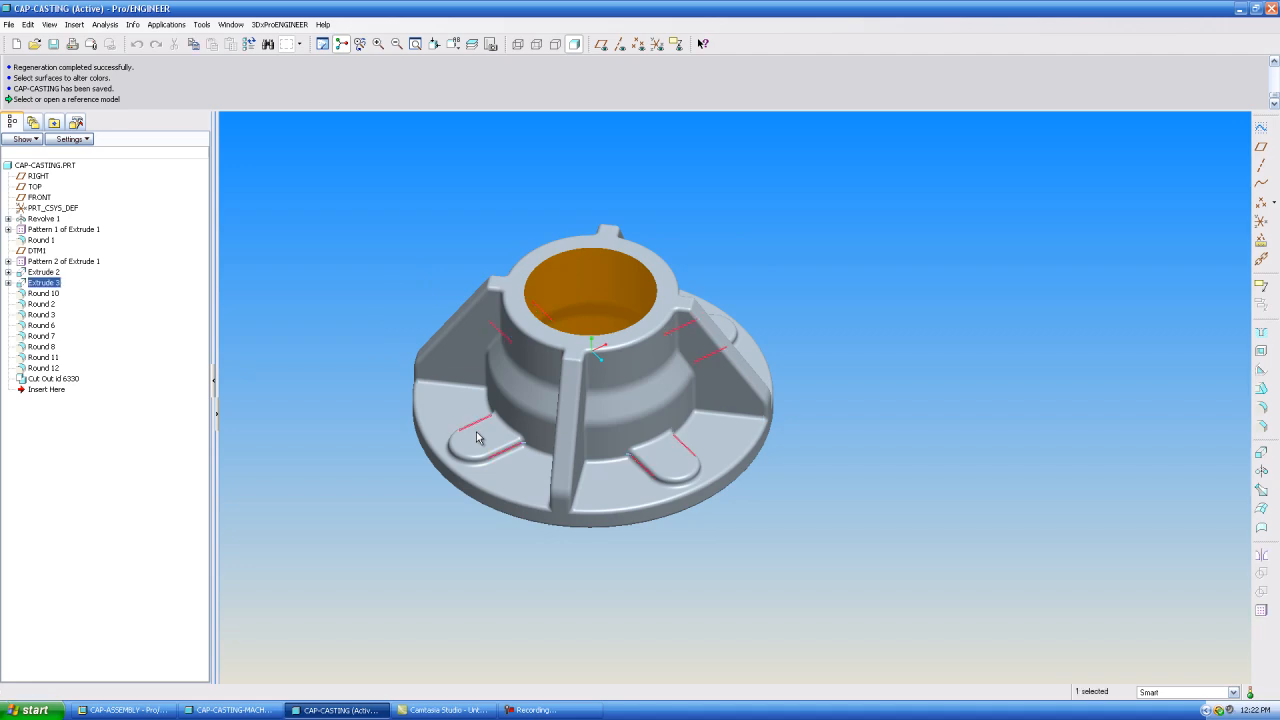
{"action": "left_click", "coordinate": [313, 316]}
{"action": "scroll", "coordinate": [493, 504], "scroll_direction": "down", "scroll_amount": 3}
{"action": "double_click", "coordinate": [440, 377]}
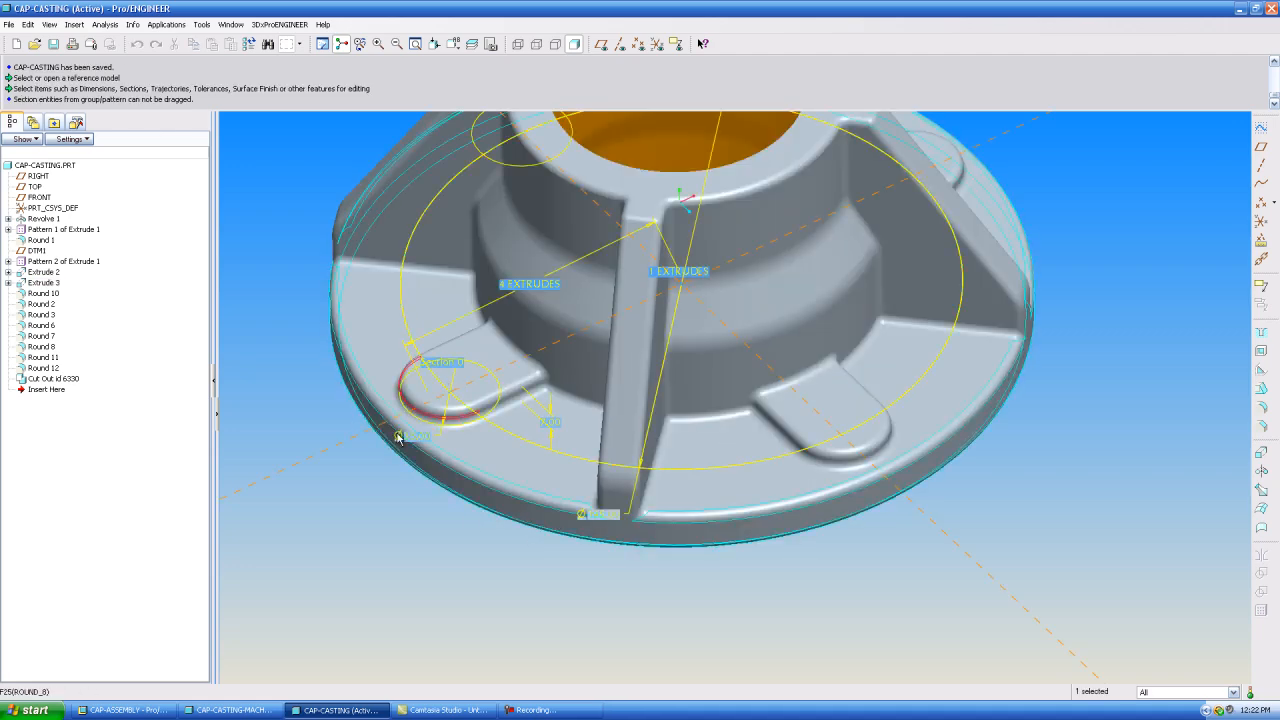
{"action": "scroll", "coordinate": [398, 436], "scroll_direction": "up", "scroll_amount": 1}
{"action": "middle_click_drag", "start_coordinate": [398, 436], "coordinate": [415, 390]}
{"action": "middle_click_drag", "start_coordinate": [177, 278], "coordinate": [349, 269]}
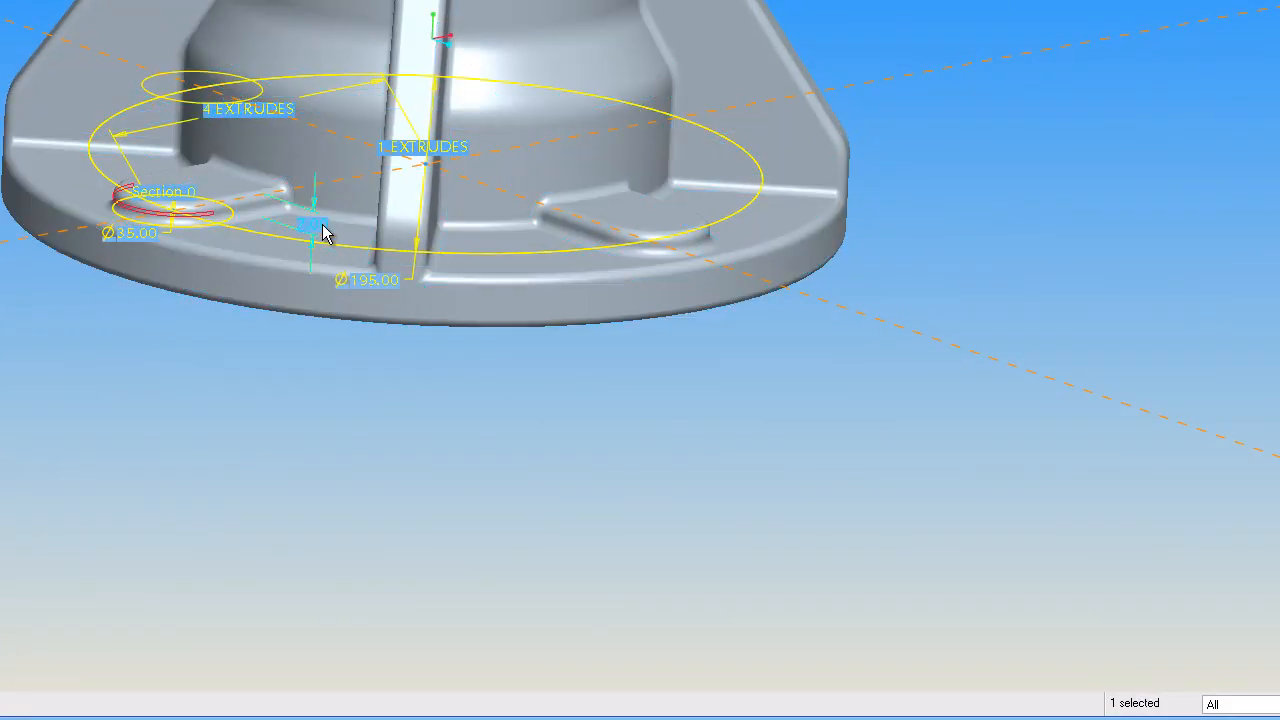
Step: Set the extrusion height of the patterned bolt bosses to 10 and regenerate the casting
{"action": "double_click", "coordinate": [318, 222]}
{"action": "key", "text": "Return"}
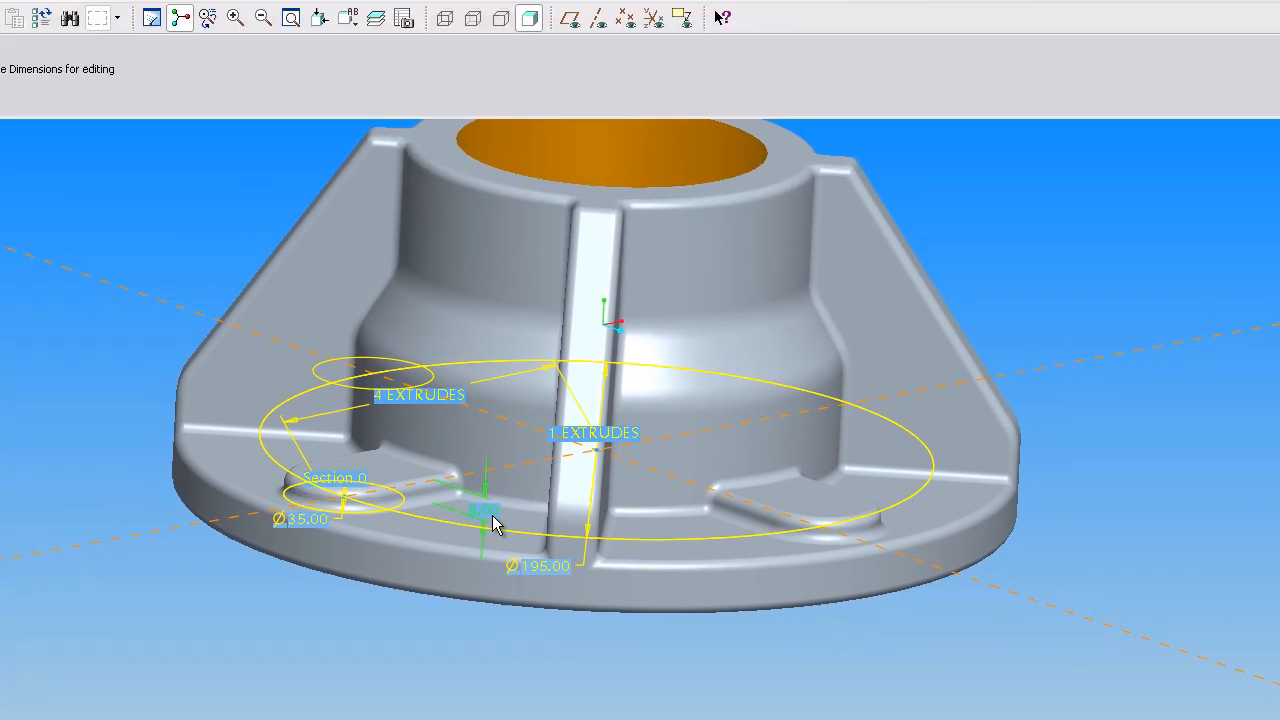
{"action": "double_click", "coordinate": [313, 224]}
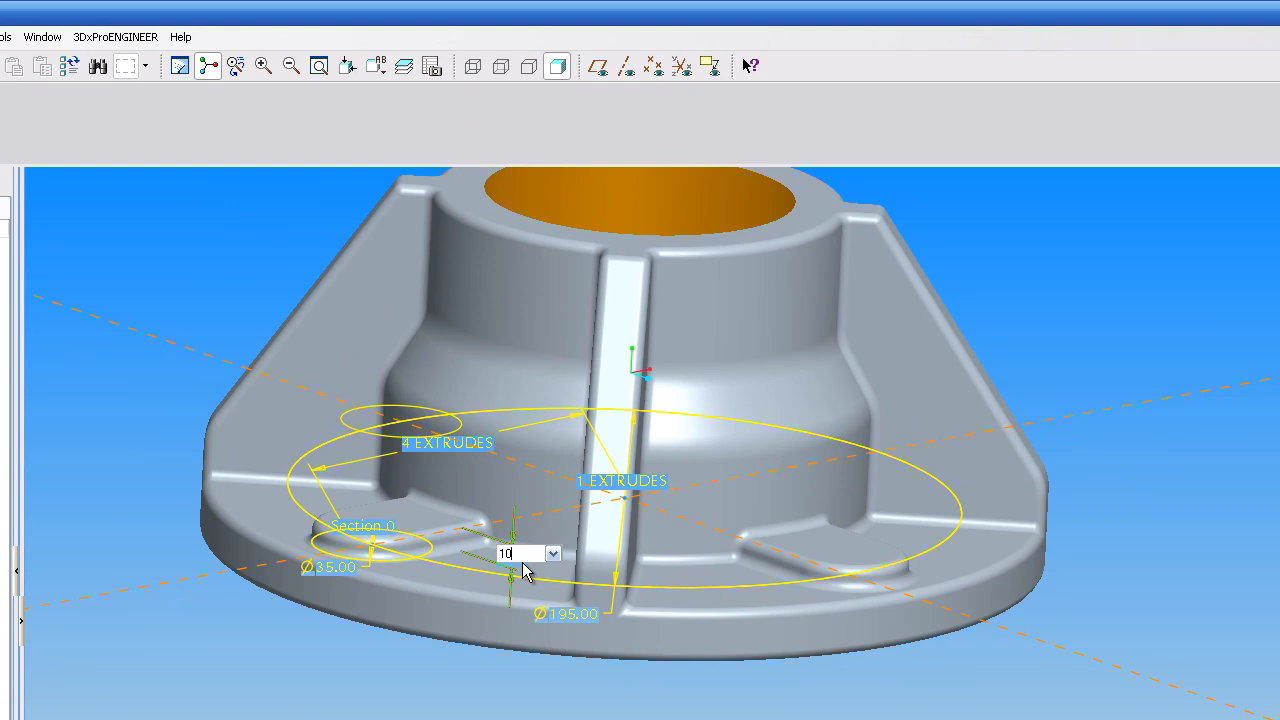
{"action": "key", "text": "Return"}
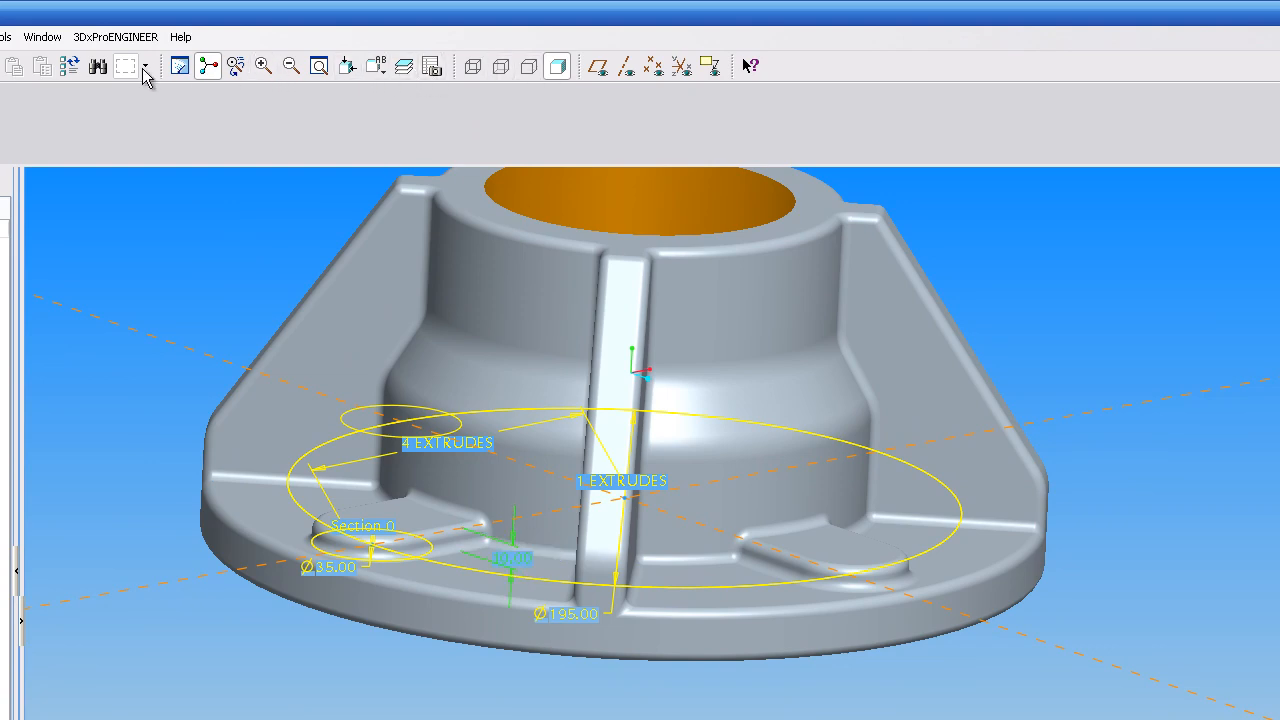
{"action": "left_click", "coordinate": [68, 67]}
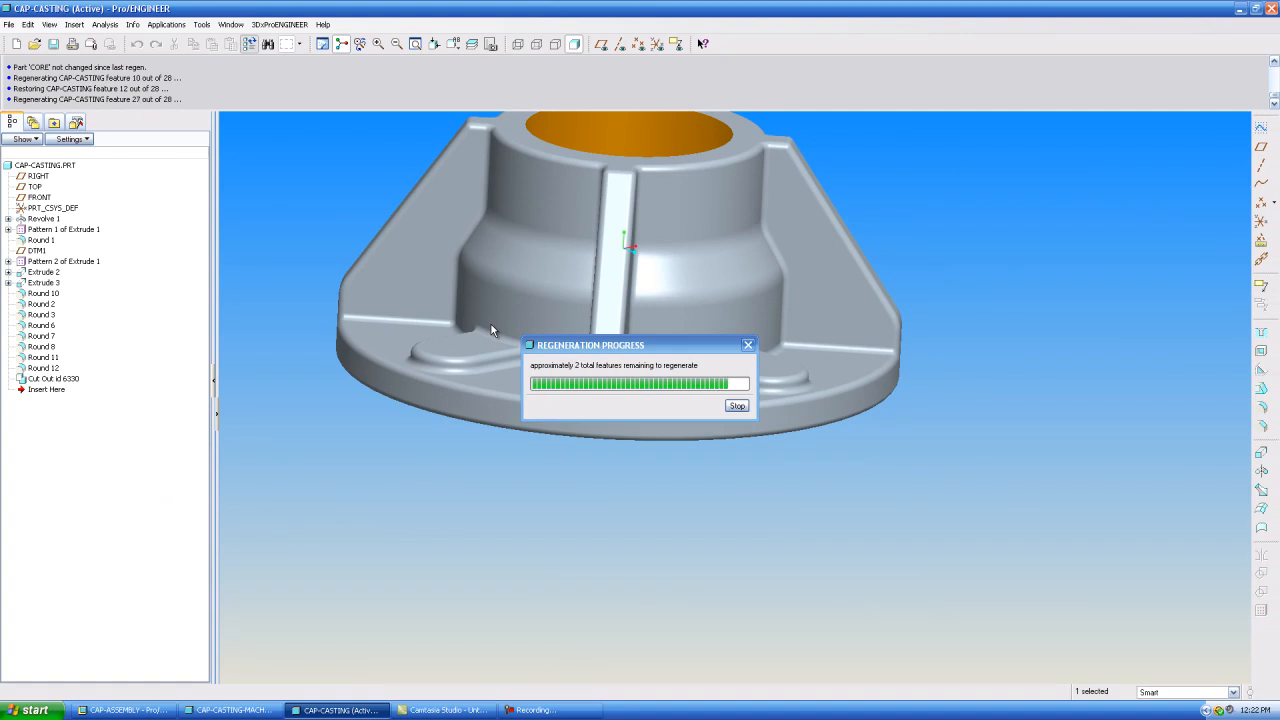
Step: Check the regenerated casting and save the CAP-CASTING part
{"action": "scroll", "coordinate": [635, 490], "scroll_direction": "up", "scroll_amount": 3}
{"action": "middle_click_drag", "start_coordinate": [638, 496], "coordinate": [607, 535]}
{"action": "scroll", "coordinate": [603, 528], "scroll_direction": "down", "scroll_amount": 1}
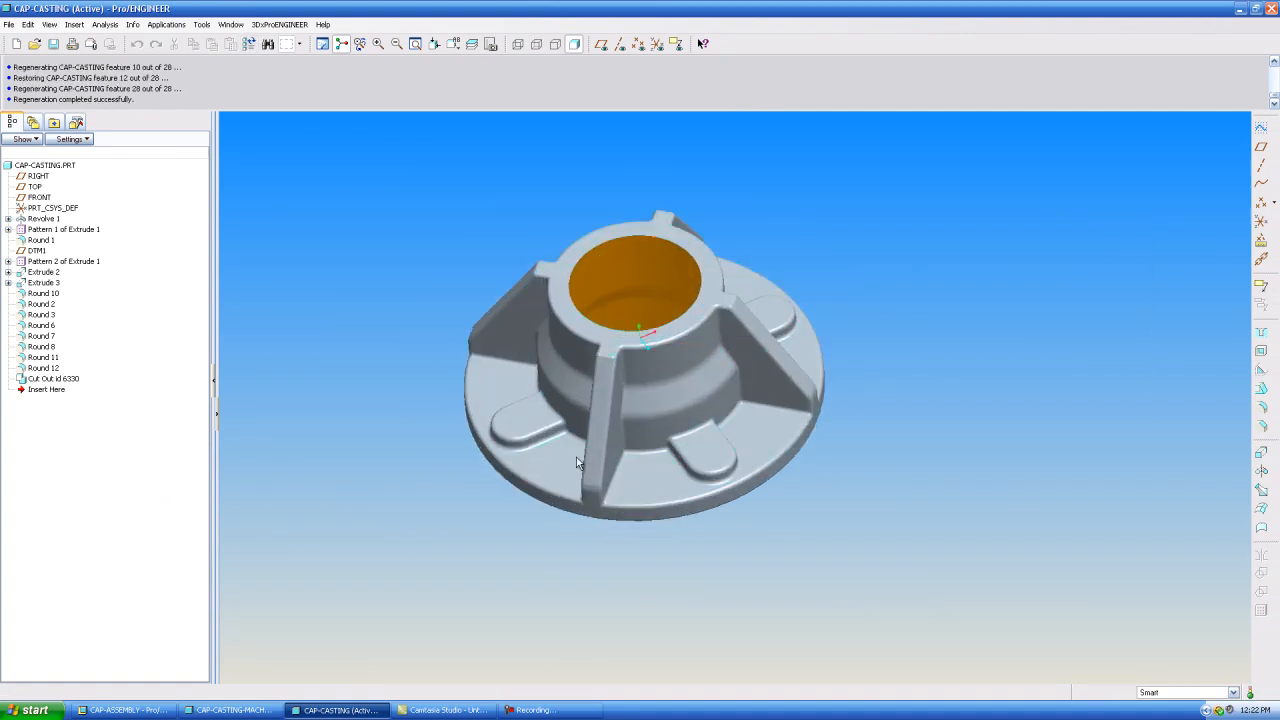
{"action": "scroll", "coordinate": [632, 354], "scroll_direction": "down", "scroll_amount": 1}
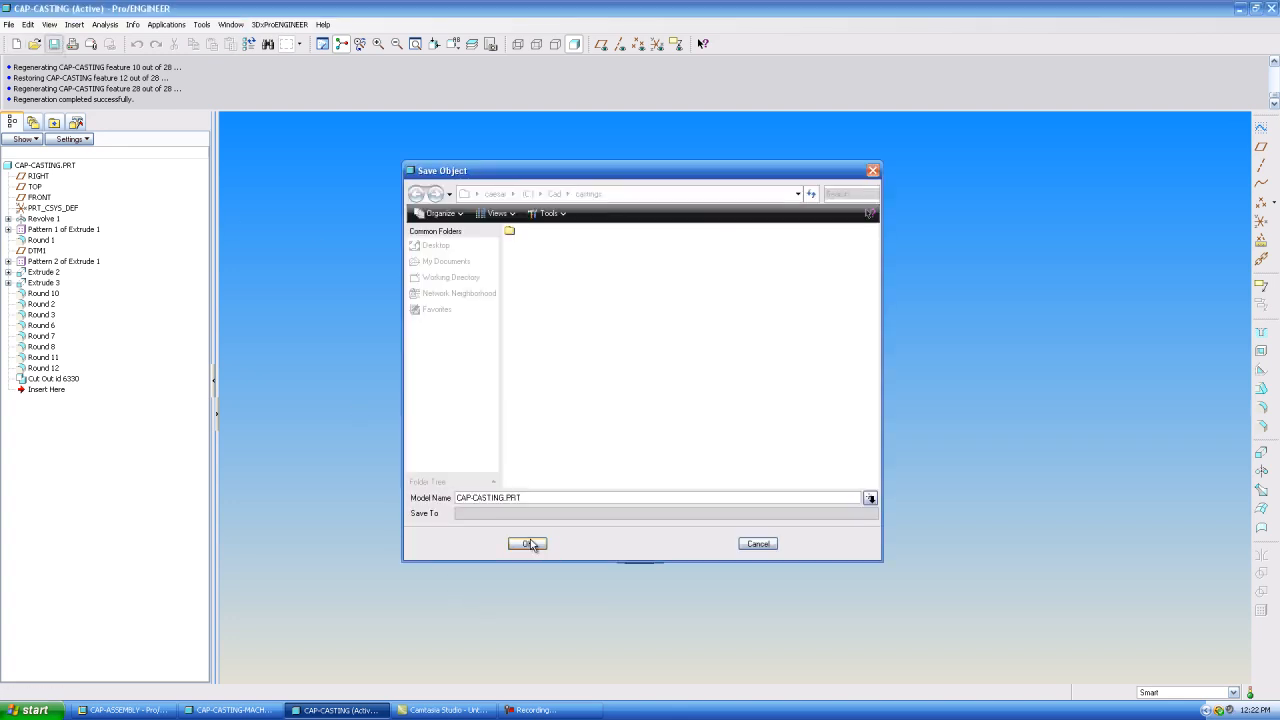
{"action": "left_click", "coordinate": [528, 544]}
Step: Switch to the CAP-CASTING-MACHINED window and on to the CAP-ASSEMBLY window
{"action": "left_click", "coordinate": [231, 24]}
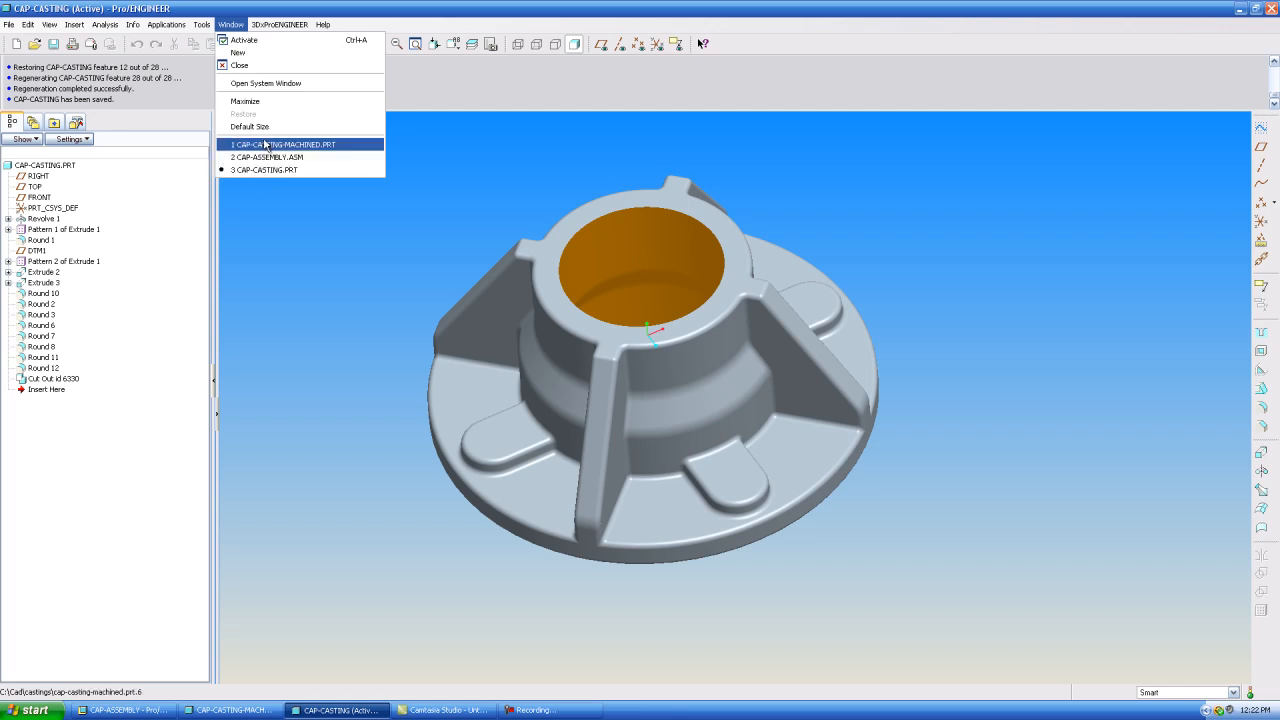
{"action": "left_click", "coordinate": [267, 145]}
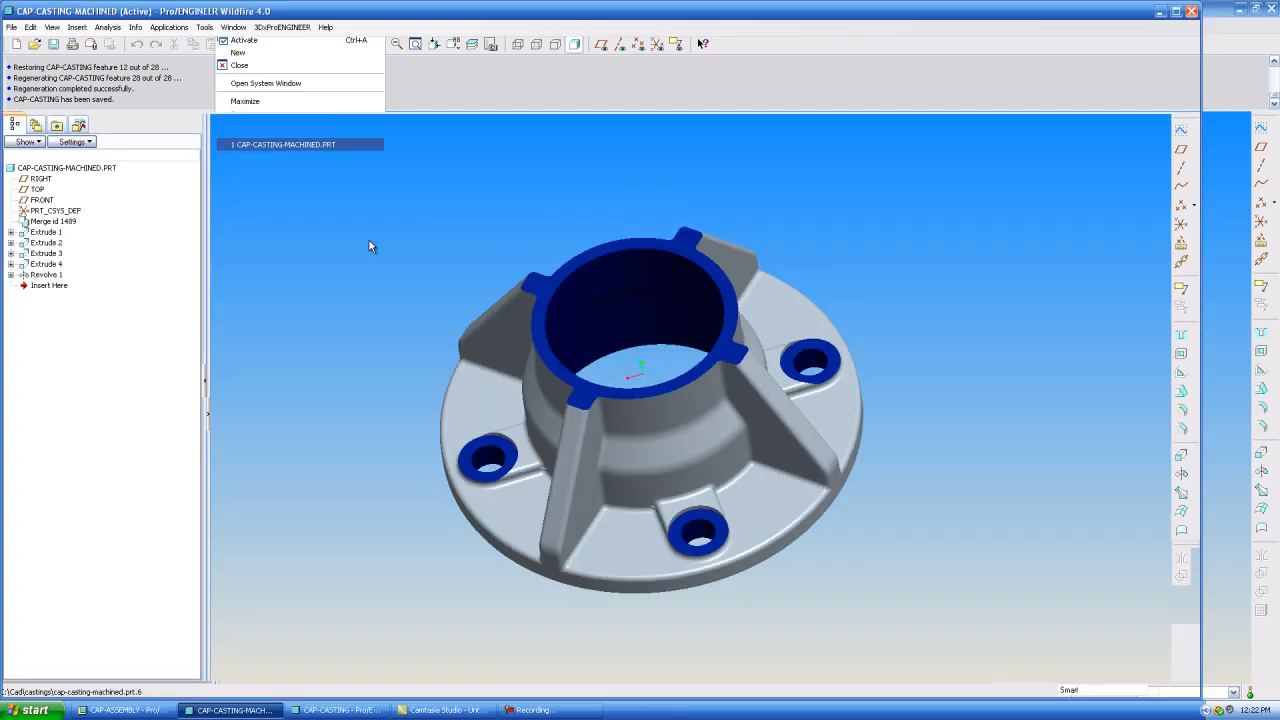
{"action": "left_click", "coordinate": [231, 27]}
{"action": "left_click", "coordinate": [270, 160]}
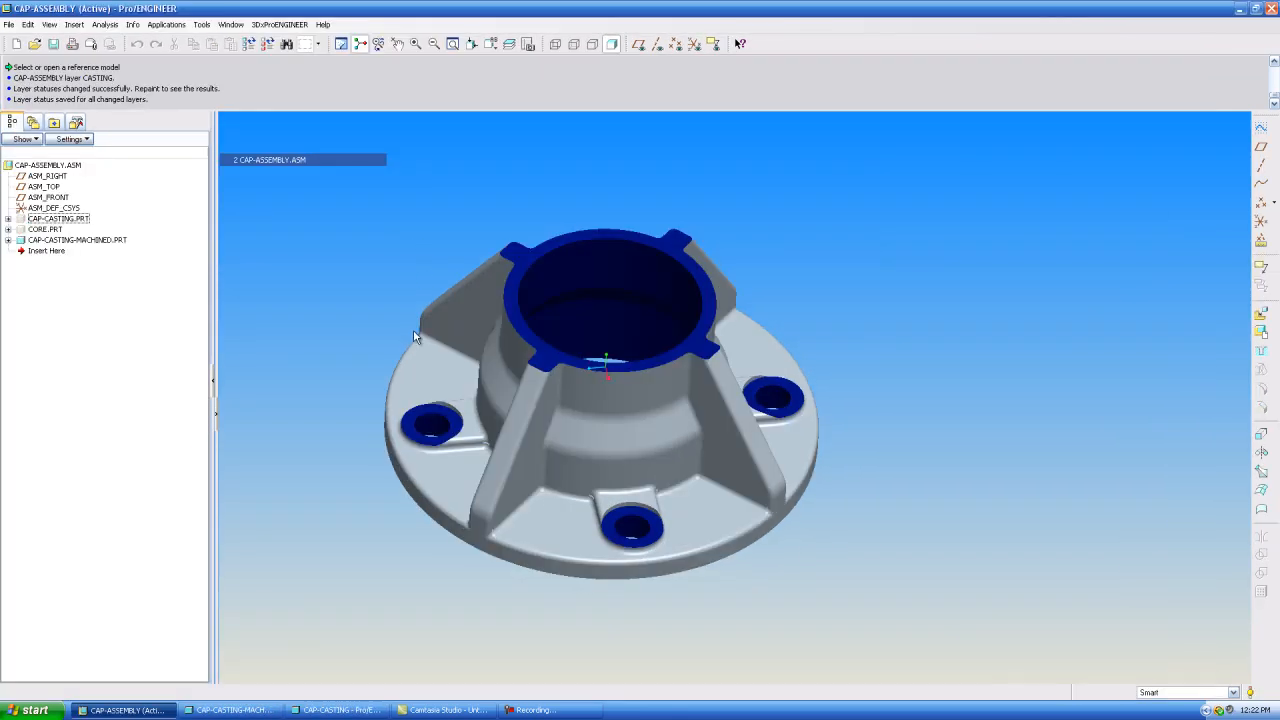
Step: Regenerate the assembly and examine the bolt bosses on the machined part
{"action": "middle_click_drag", "start_coordinate": [414, 332], "coordinate": [324, 152]}
{"action": "left_click", "coordinate": [253, 44]}
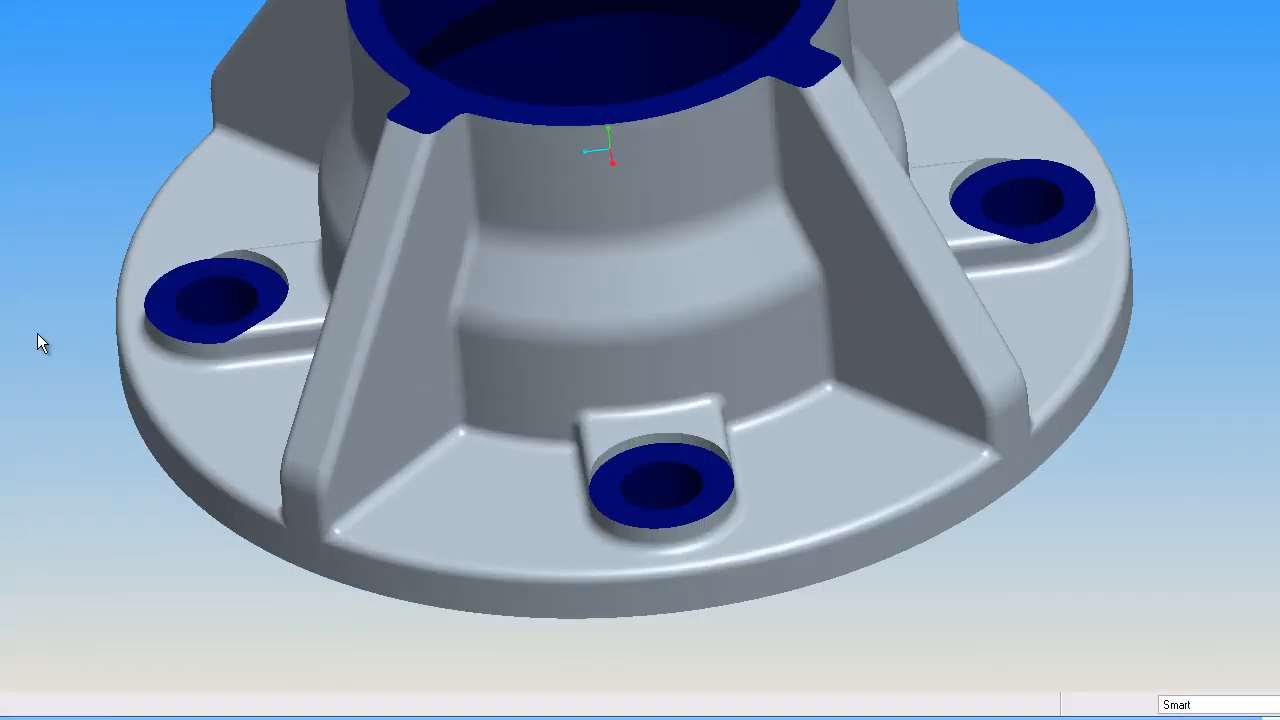
{"action": "mouse_move", "coordinate": [37, 343]}
{"action": "middle_mouse_down"}
{"action": "mouse_move", "coordinate": [97, 297]}
{"action": "mouse_move", "coordinate": [82, 333]}
{"action": "mouse_move", "coordinate": [10, 335]}
{"action": "middle_mouse_up"}
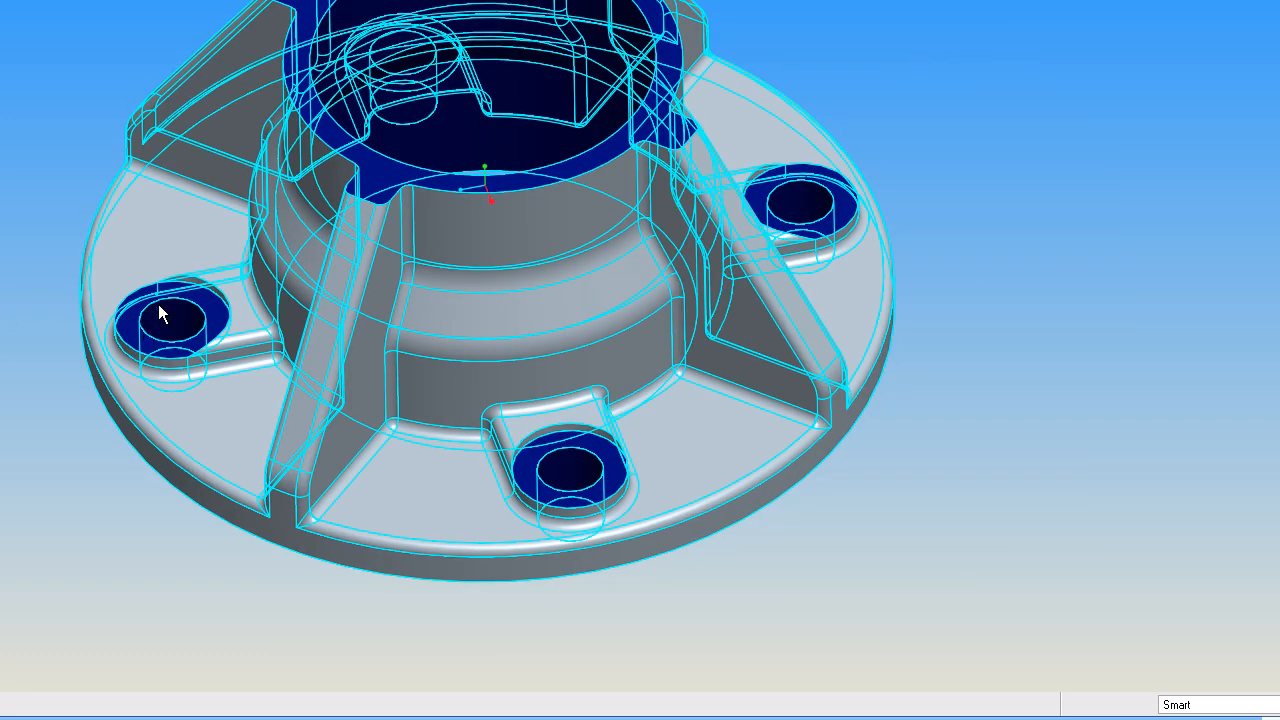
{"action": "mouse_move", "coordinate": [158, 304]}
{"action": "middle_mouse_down"}
{"action": "mouse_move", "coordinate": [209, 274]}
{"action": "mouse_move", "coordinate": [163, 287]}
{"action": "middle_mouse_up"}
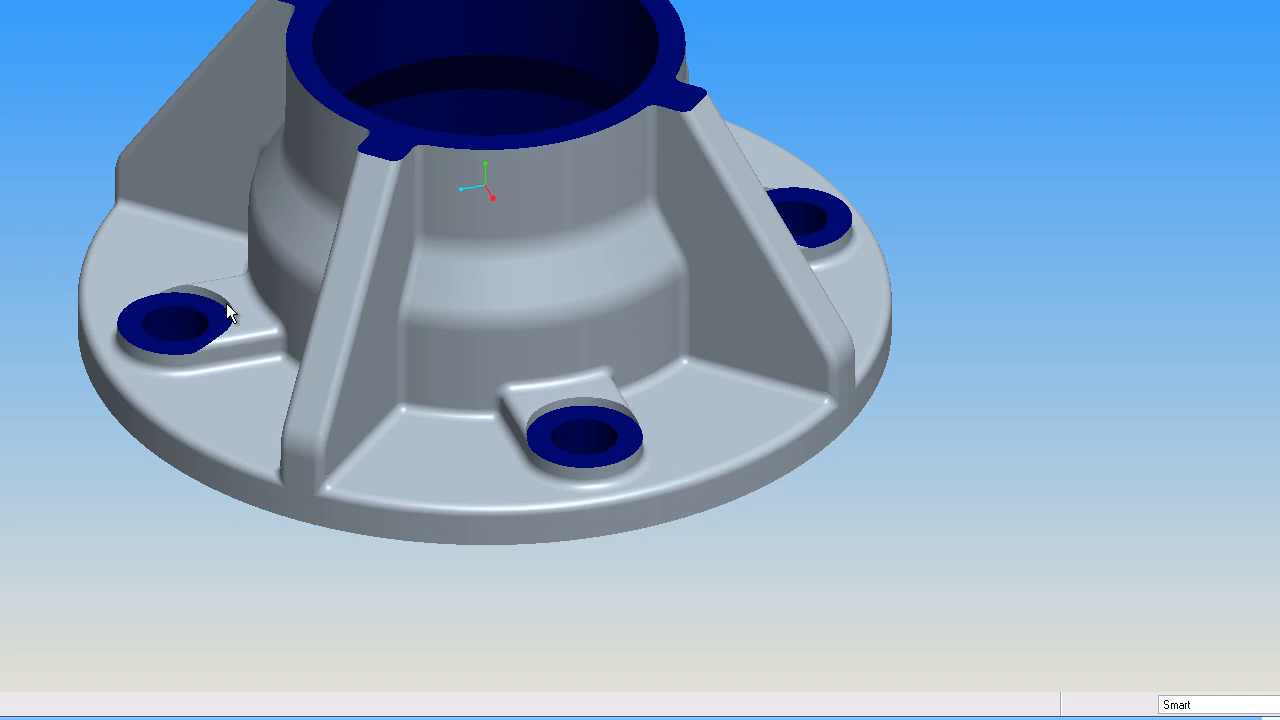